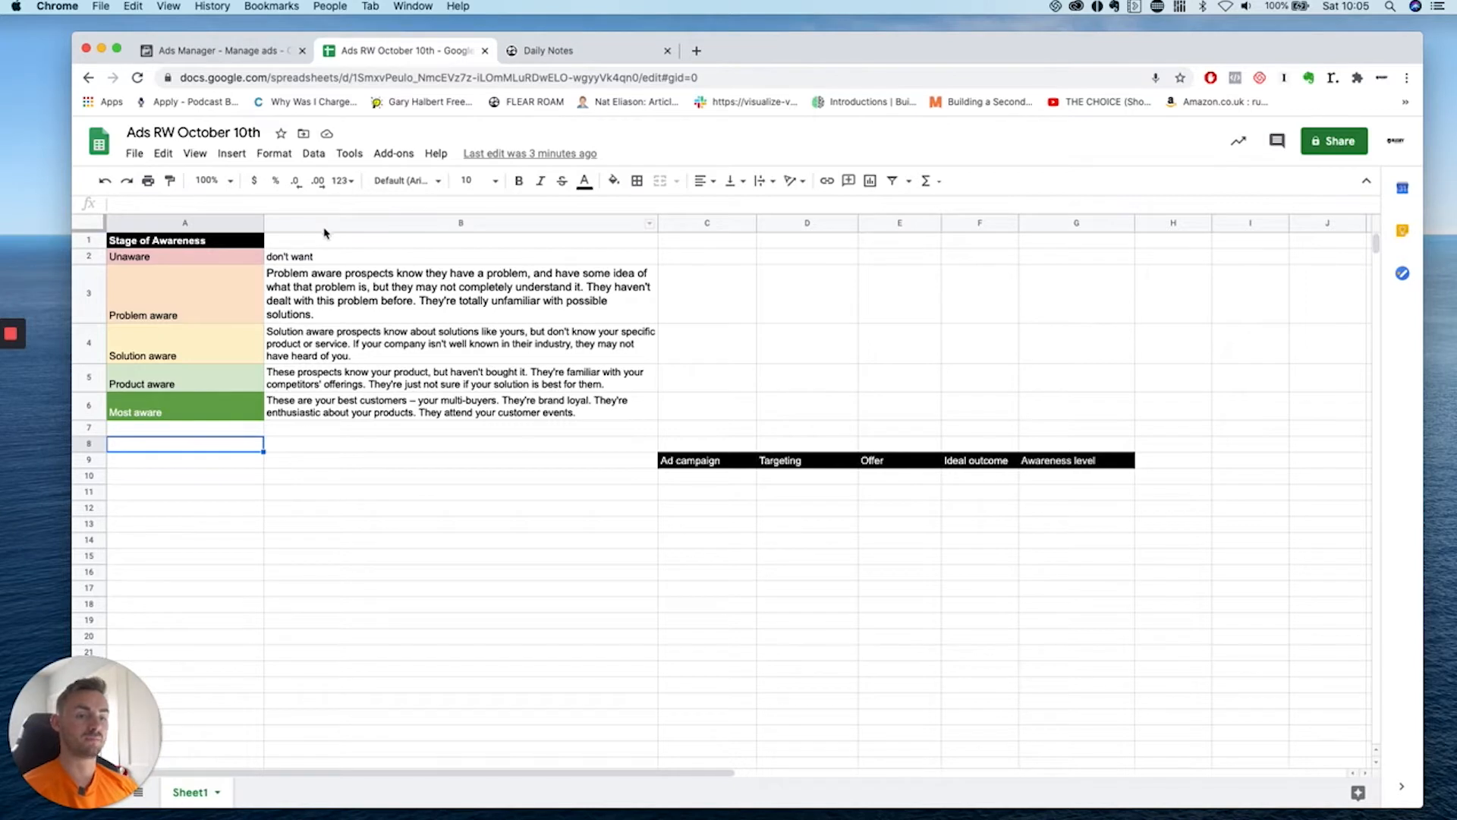
# Select the full Stage of Awareness table with its stage descriptions.
pyautogui.moveTo(231, 242); pyautogui.dragTo(407, 417)
# Enter 'Rugby vs AF' as the first ad campaign in C10 and widen column C.
pyautogui.click(411, 464)
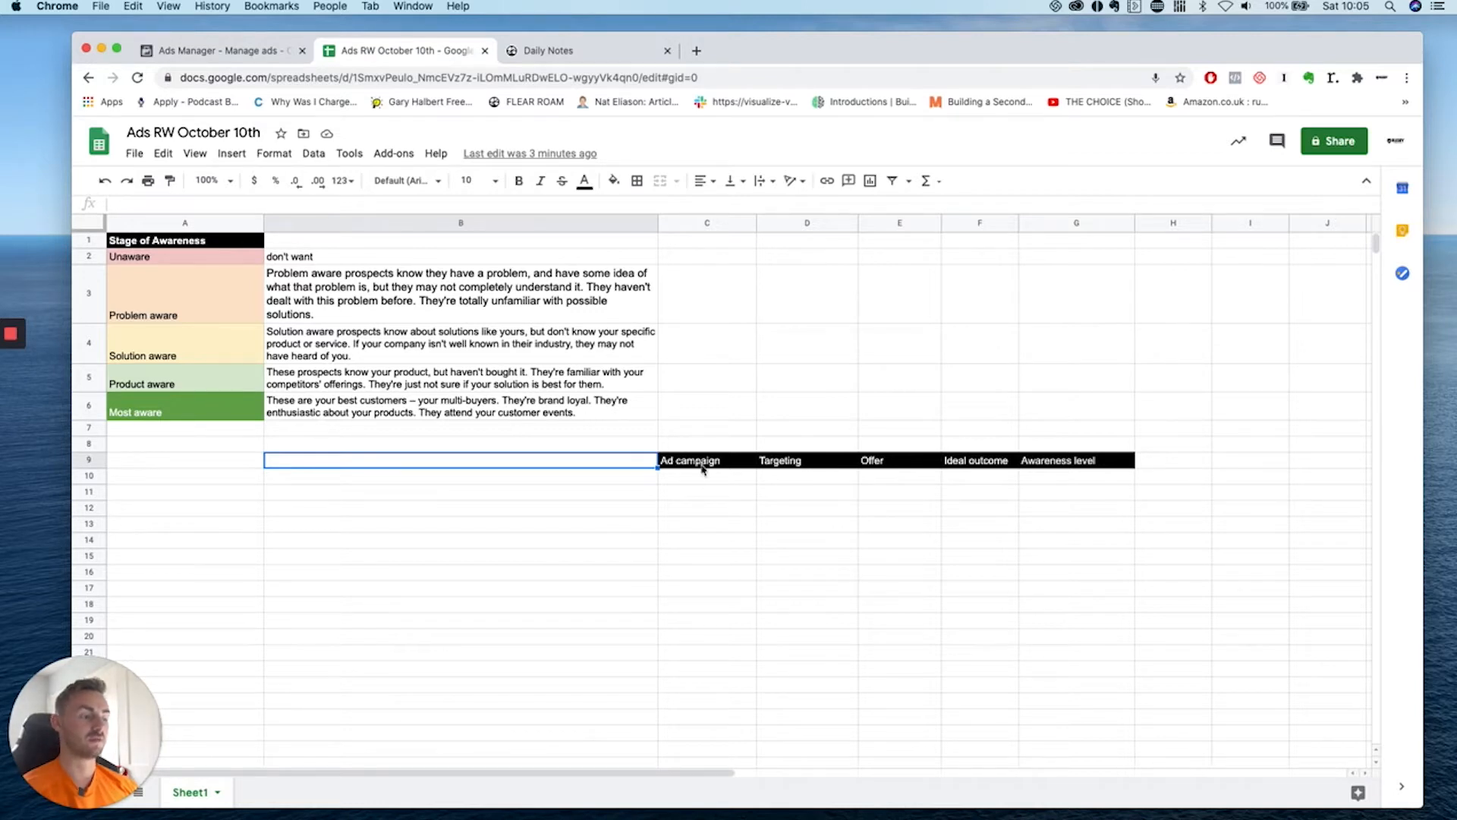
pyautogui.click(728, 483)
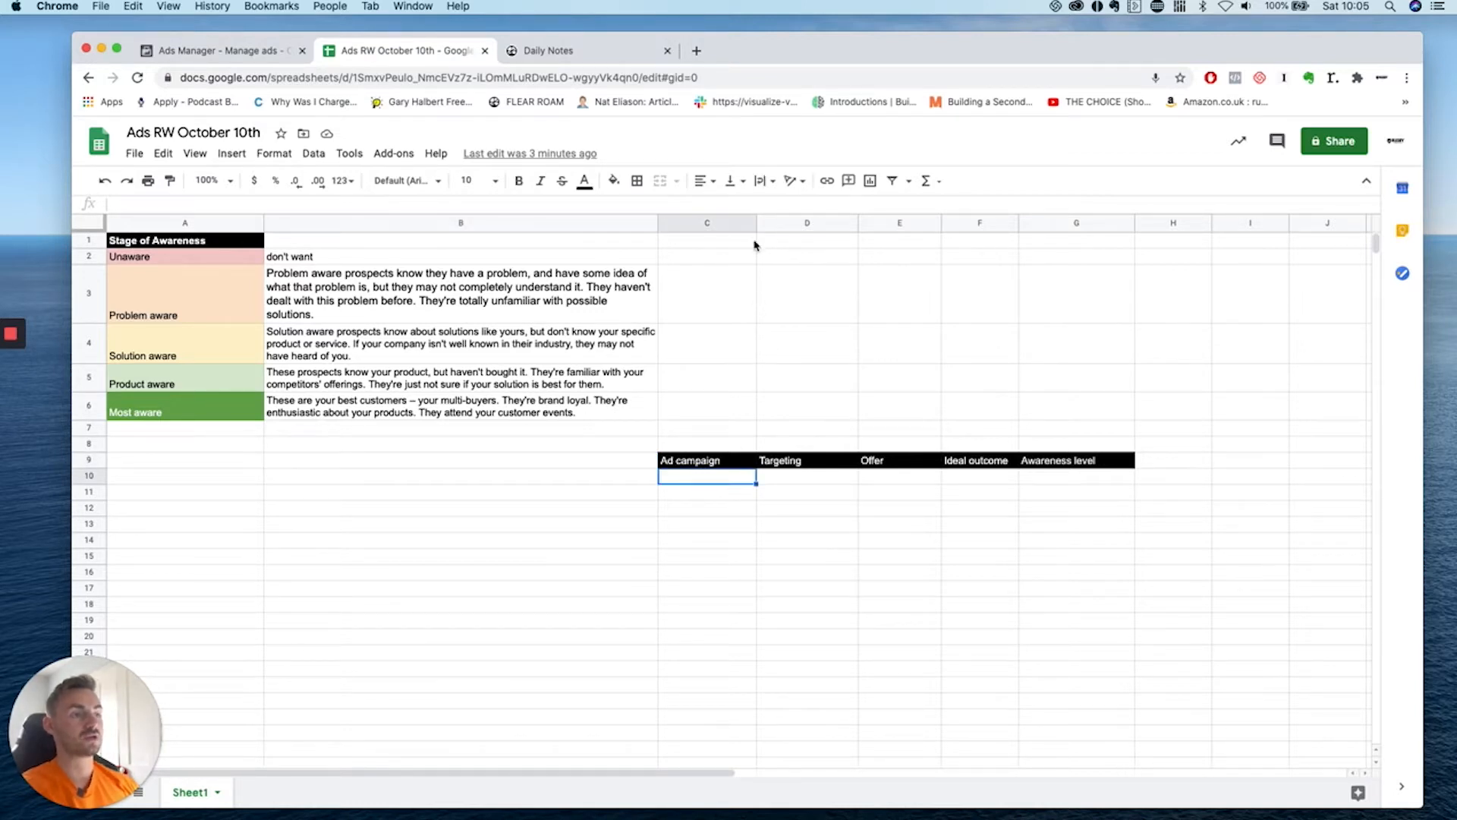
pyautogui.moveTo(755, 221); pyautogui.dragTo(790, 222)
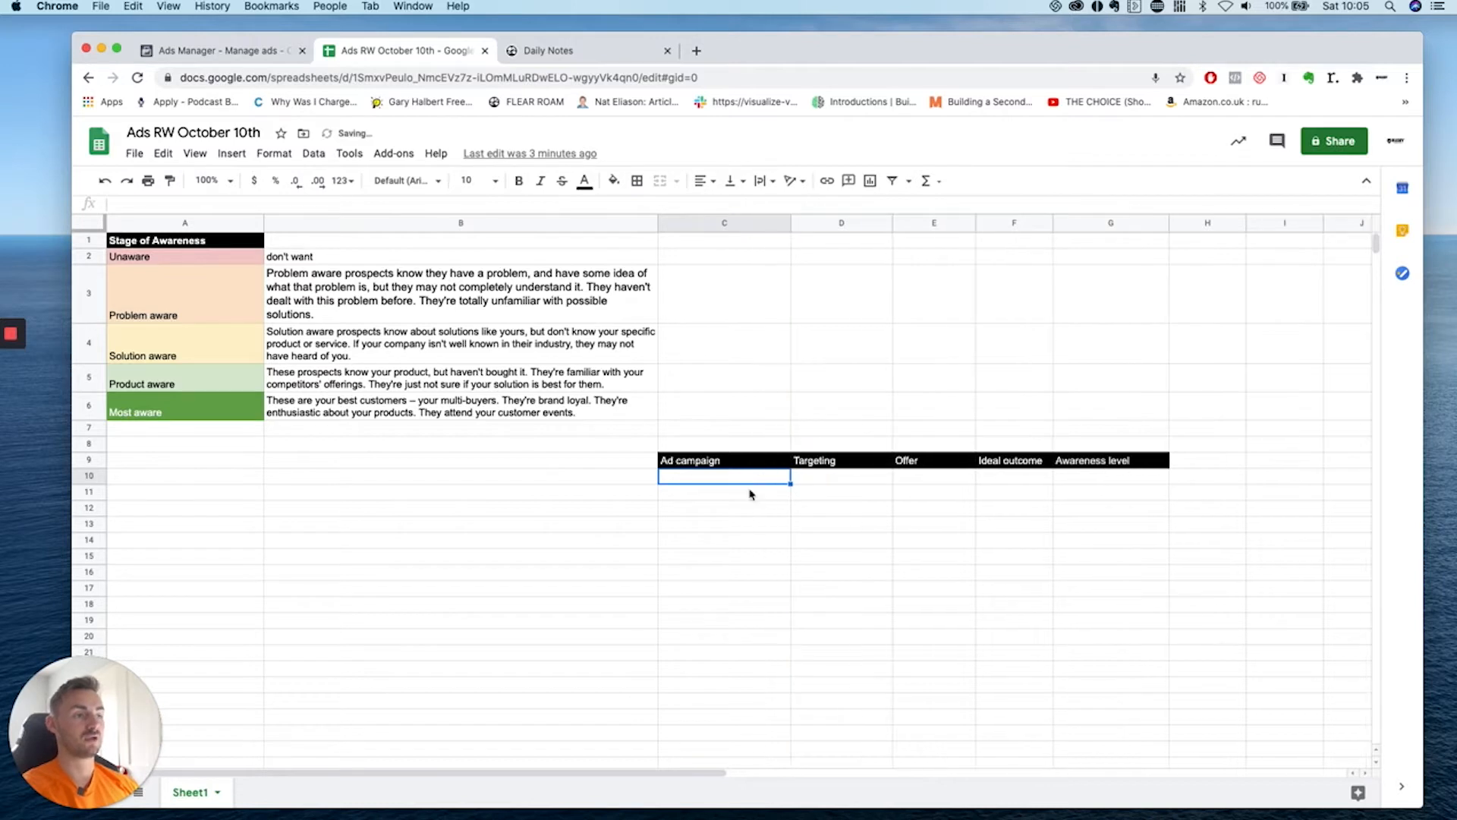
pyautogui.write('Rugby vs AF')
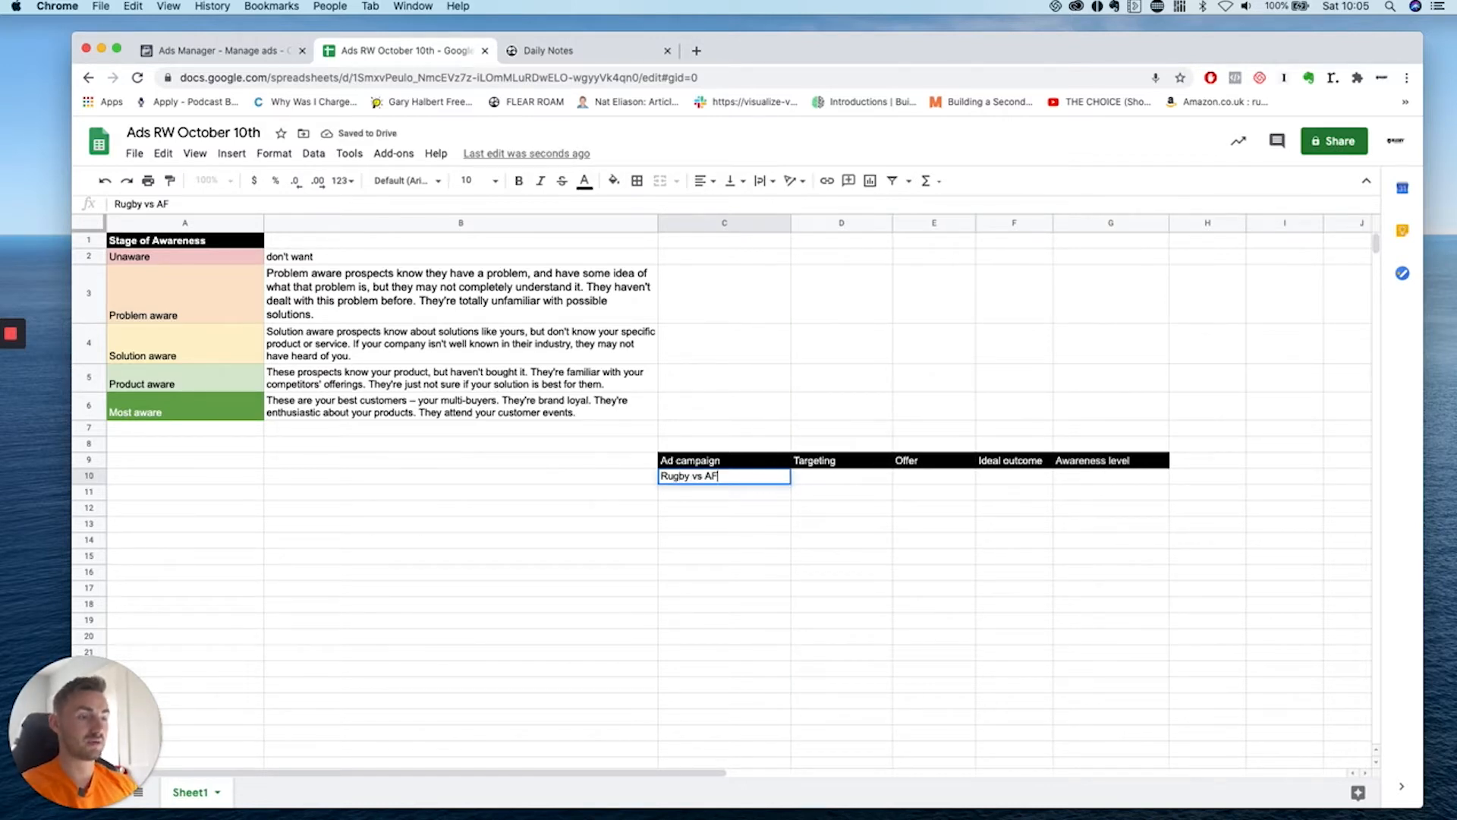
pyautogui.click(759, 540)
pyautogui.click(747, 483)
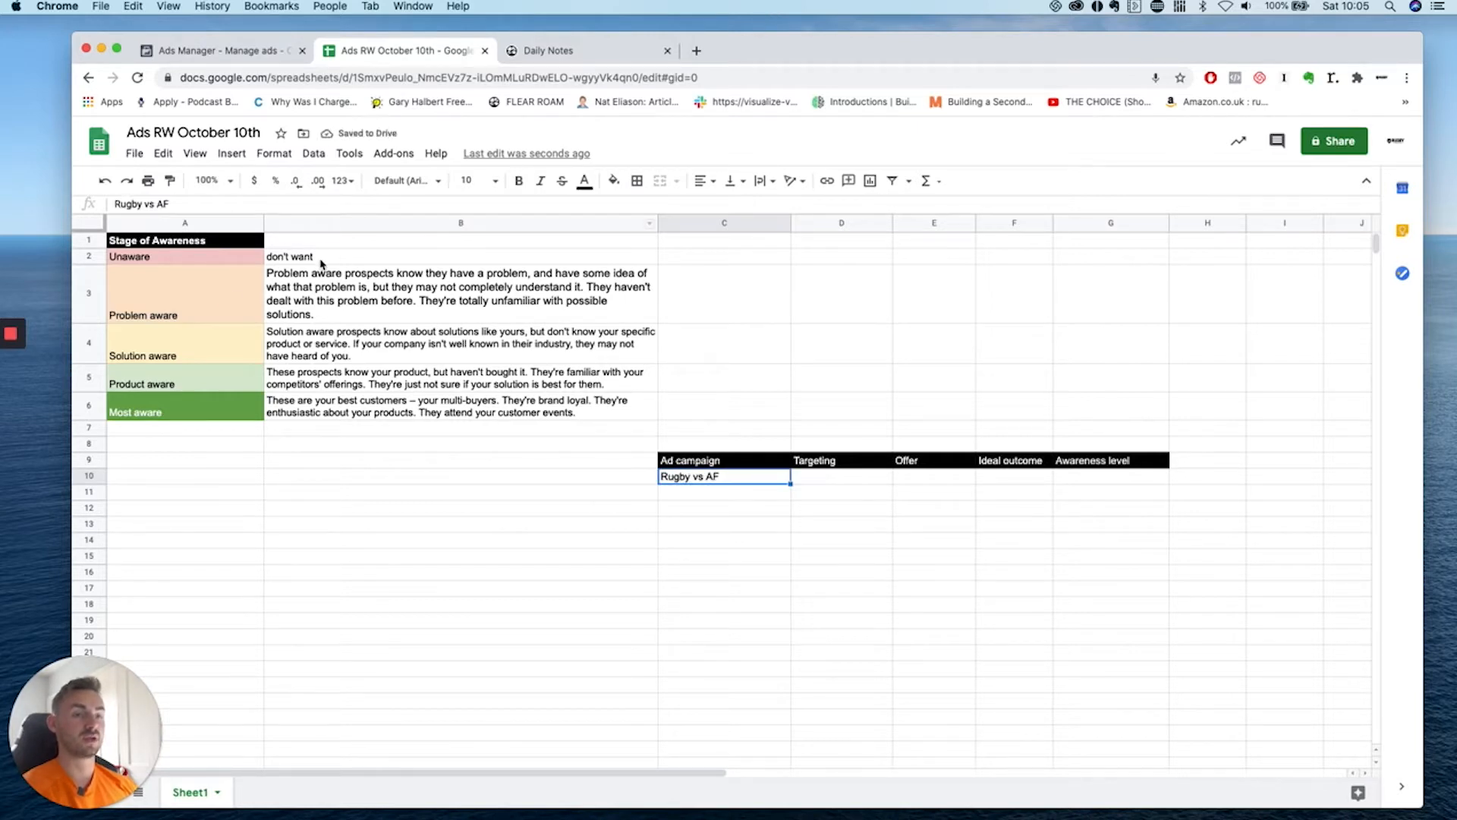
pyautogui.click(343, 260)
pyautogui.click(399, 319)
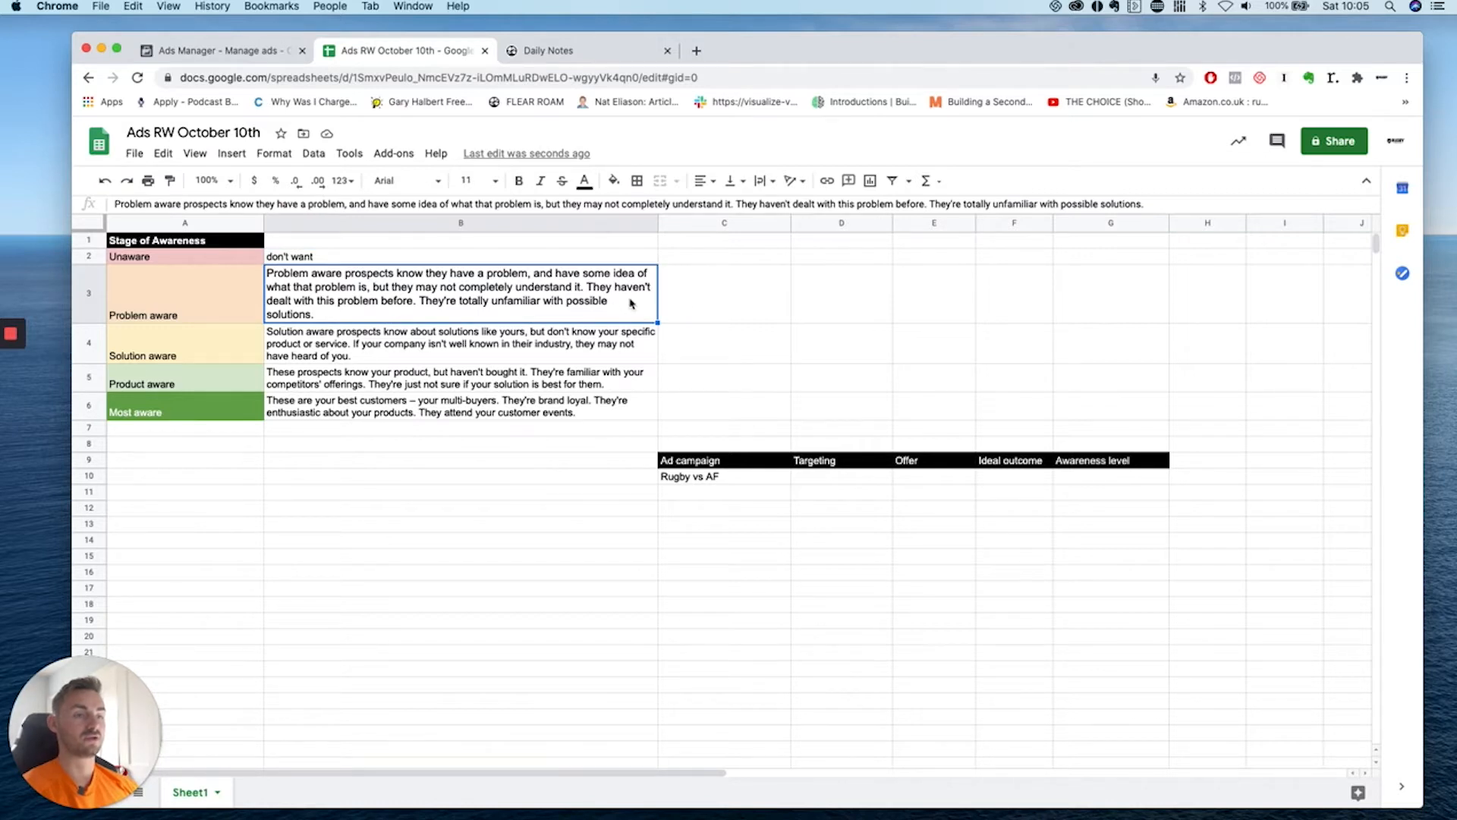
# Fill targeting 'rugby interest' in D10 and awareness level 'problem' in G10.
pyautogui.click(824, 486)
pyautogui.write('rugby inte')
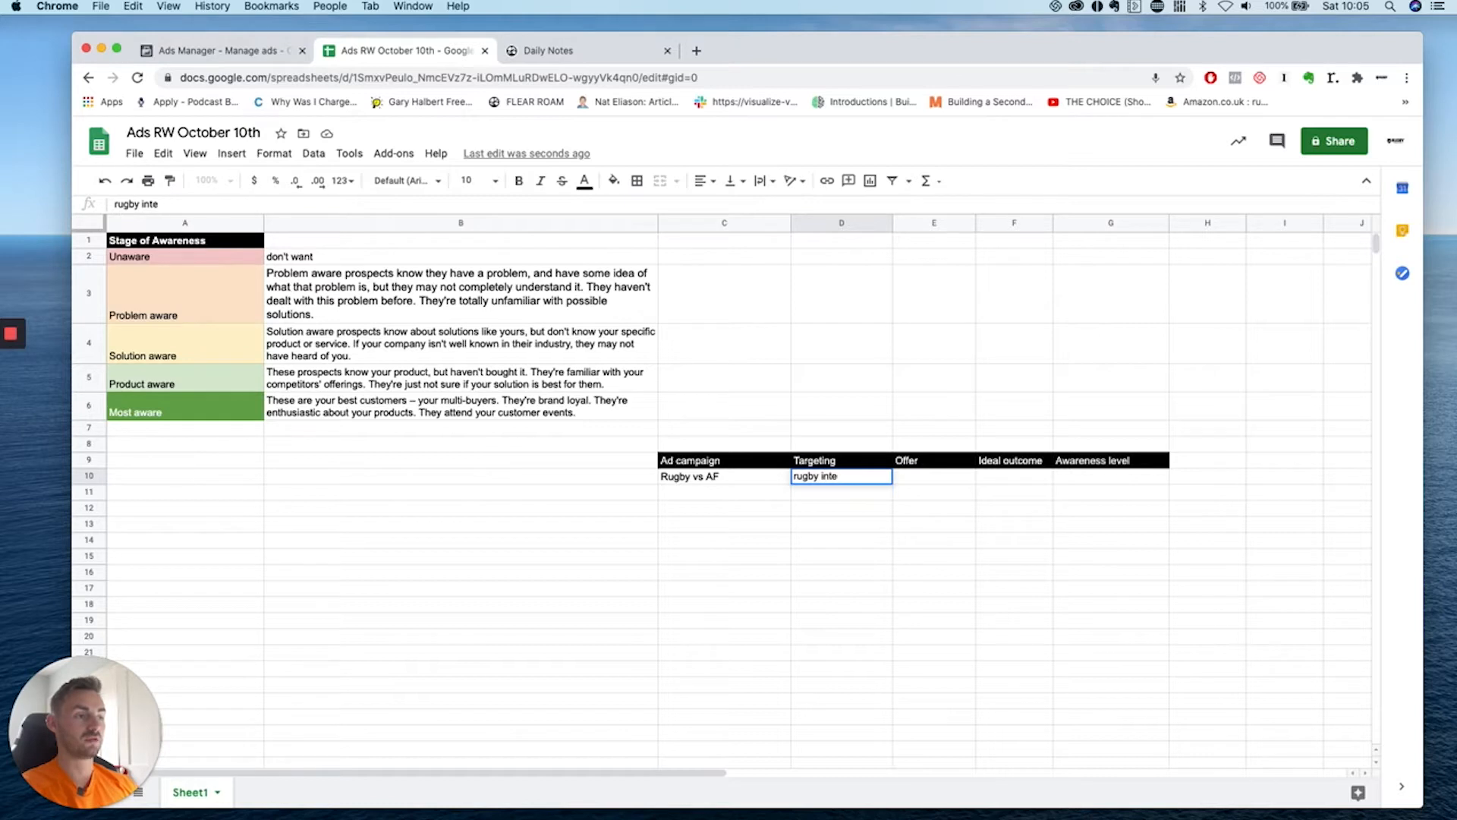
pyautogui.write('rest')
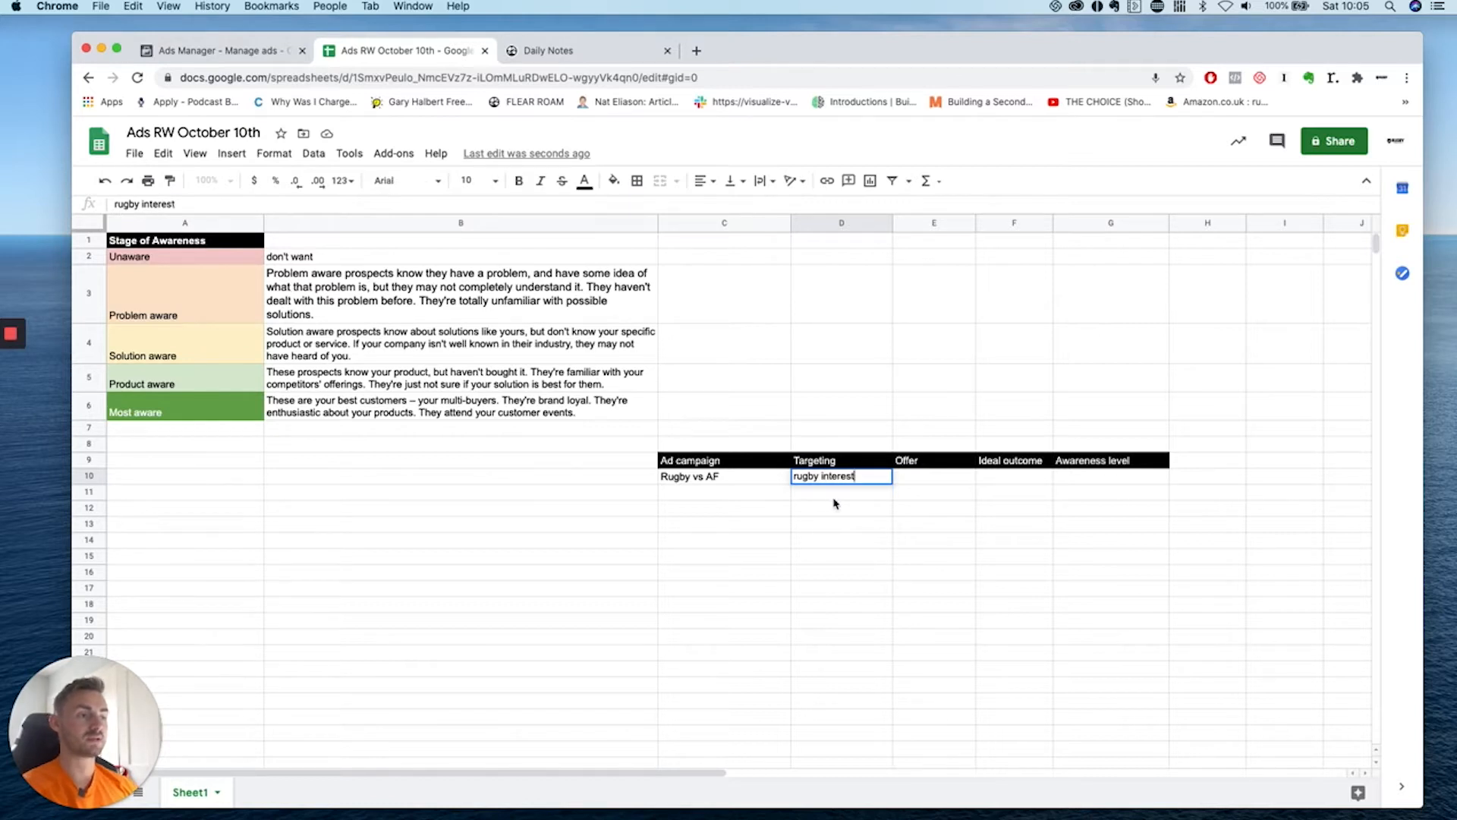
pyautogui.press('Return')
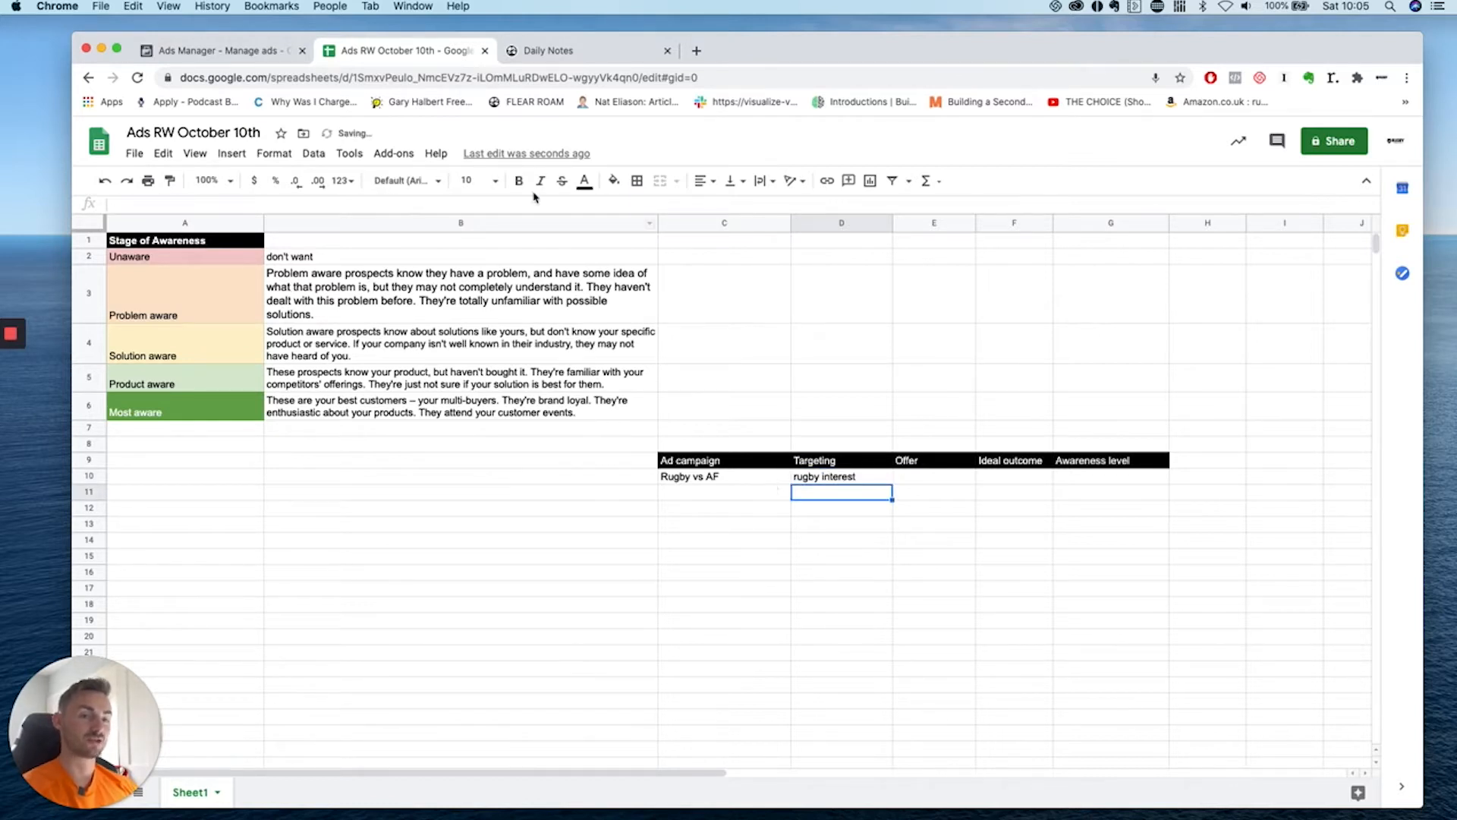
pyautogui.click(492, 312)
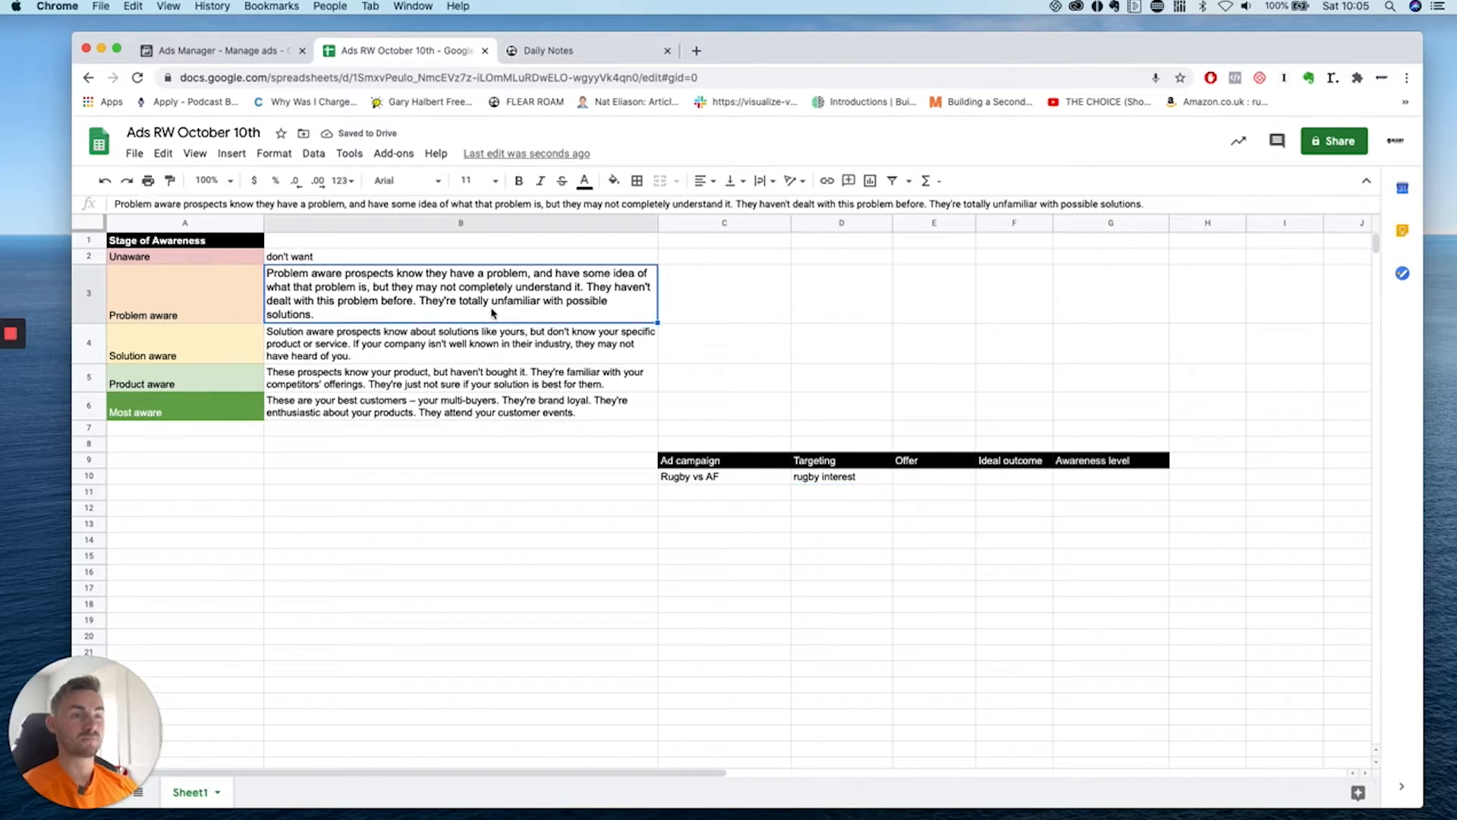
pyautogui.click(196, 309)
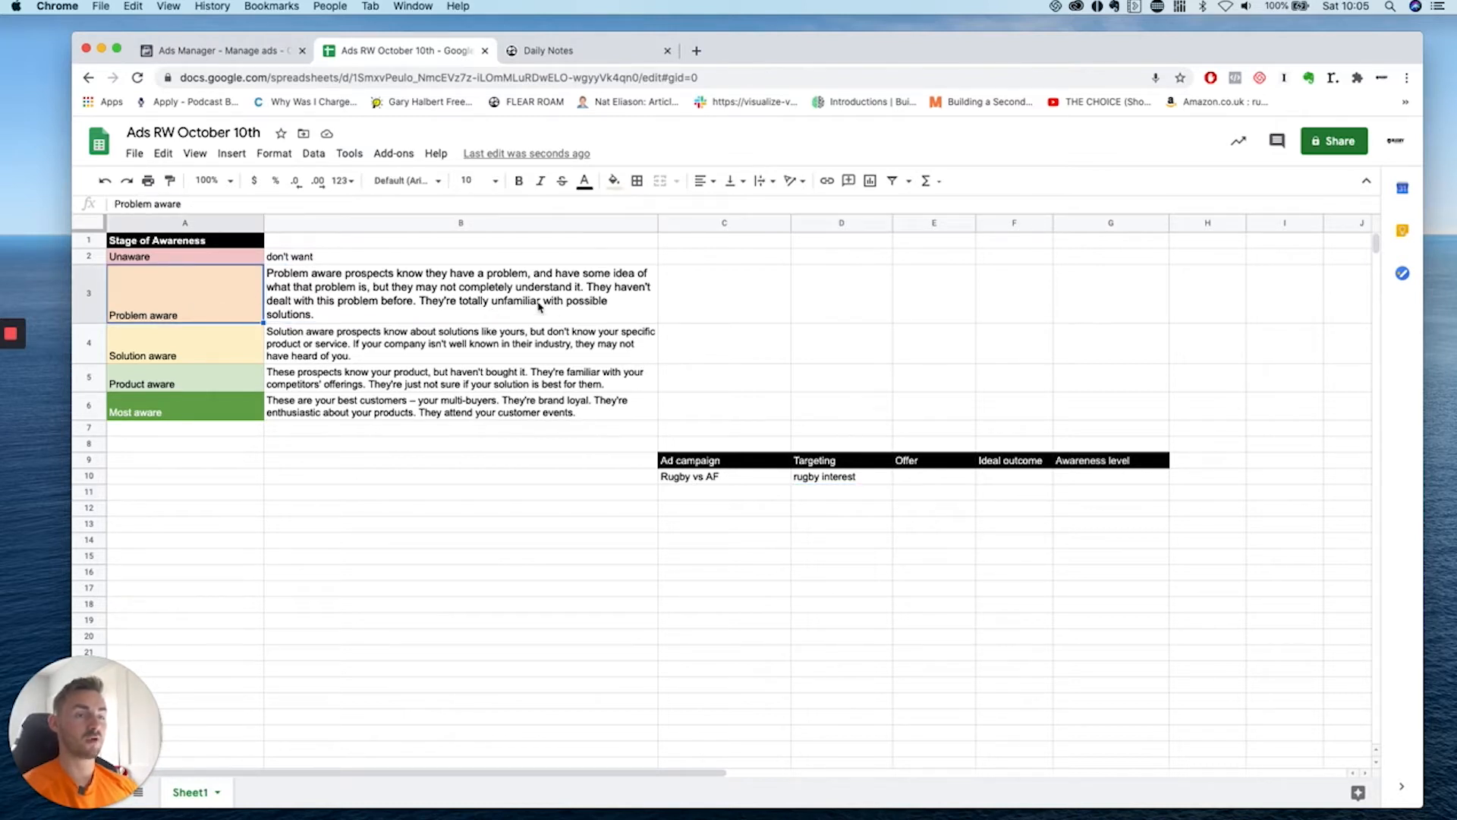
pyautogui.click(1109, 481)
pyautogui.write('problrm')
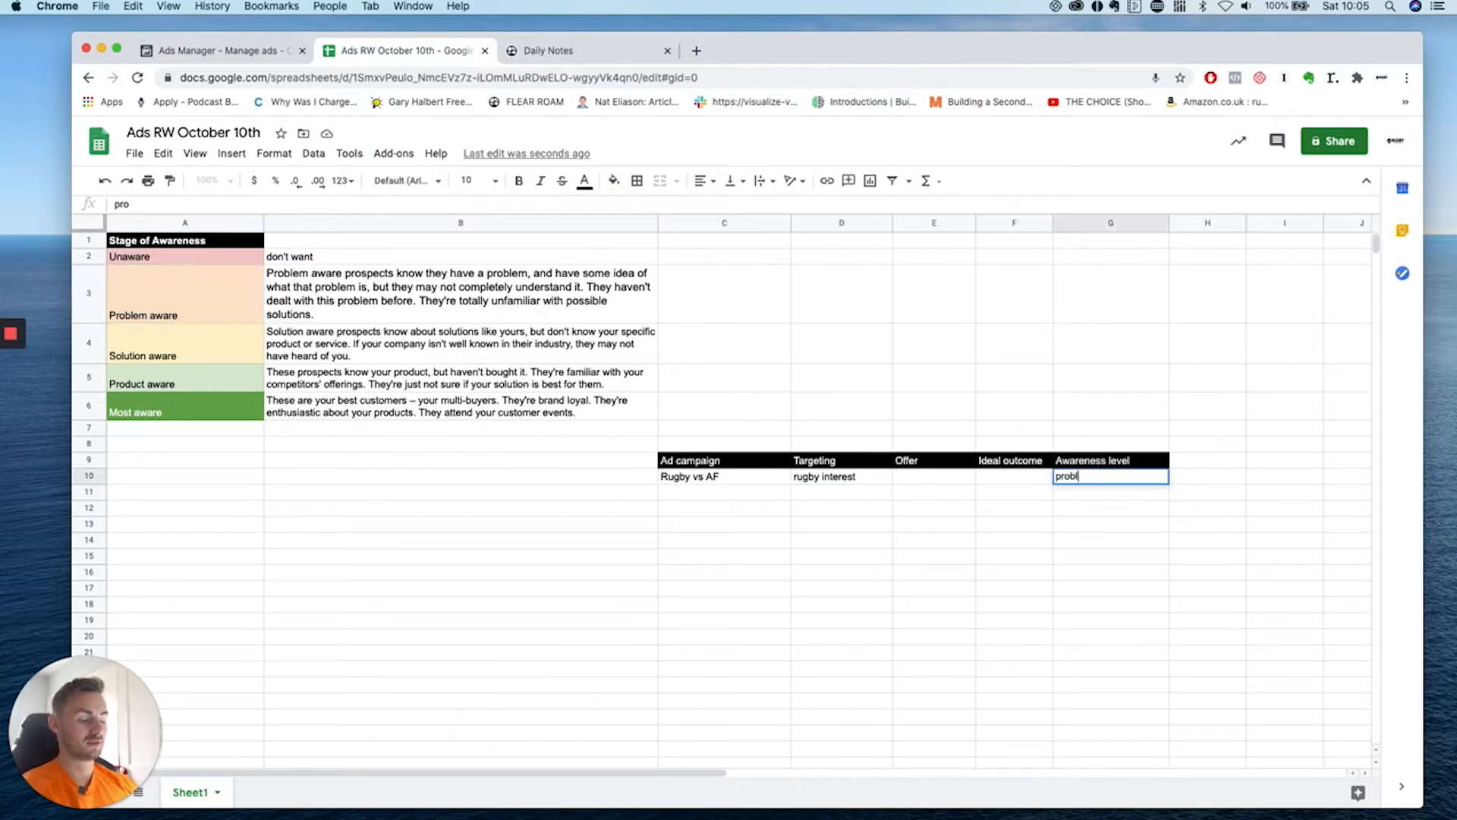
pyautogui.press('BackSpace')
pyautogui.press('BackSpace')
pyautogui.write('em')
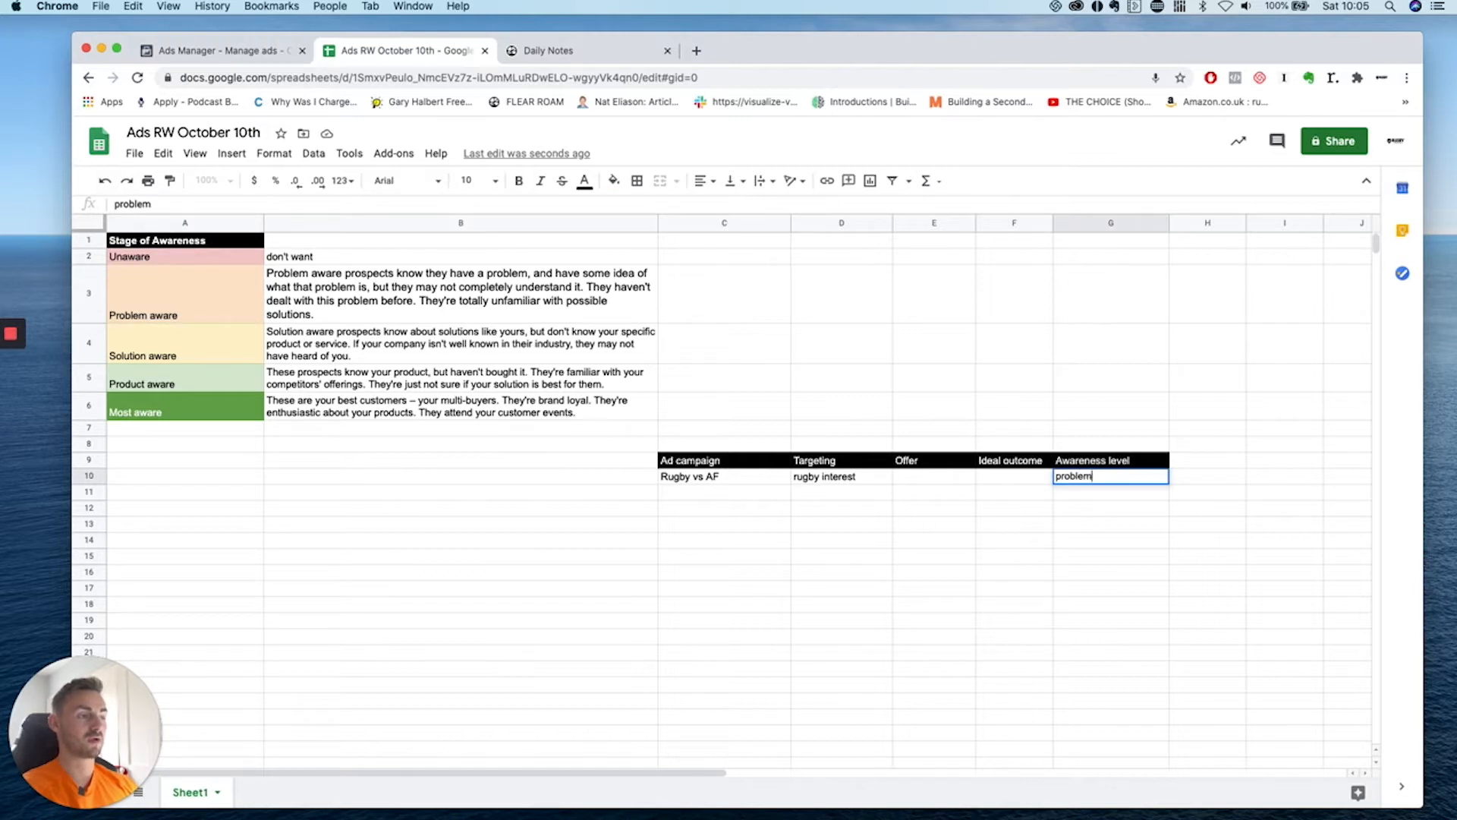
pyautogui.click(1062, 554)
pyautogui.click(505, 321)
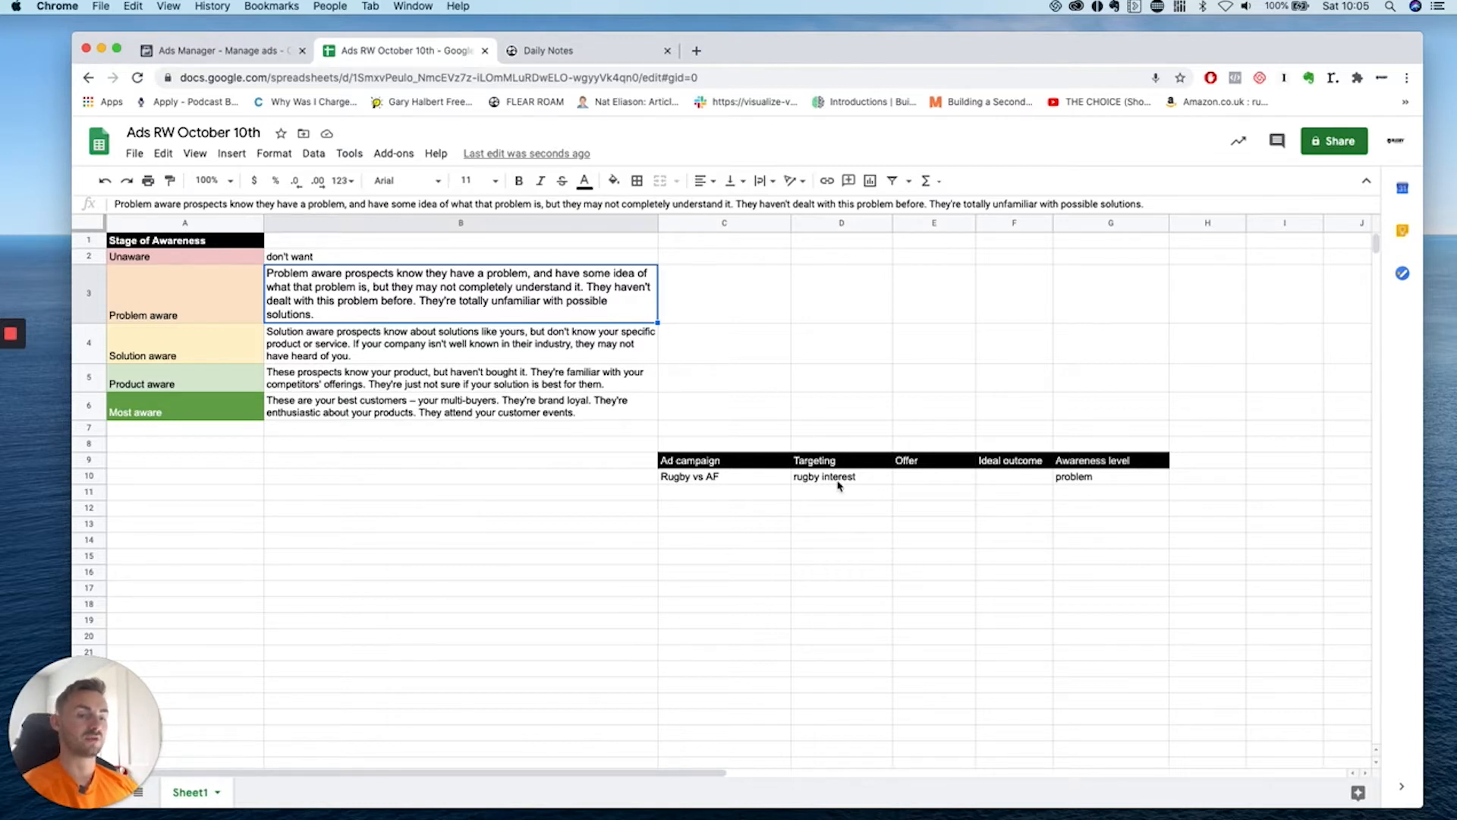
# Enter offer 'read article' and ideal outcome 'read/comment', widen column F, then go to Ads Manager.
pyautogui.click(912, 480)
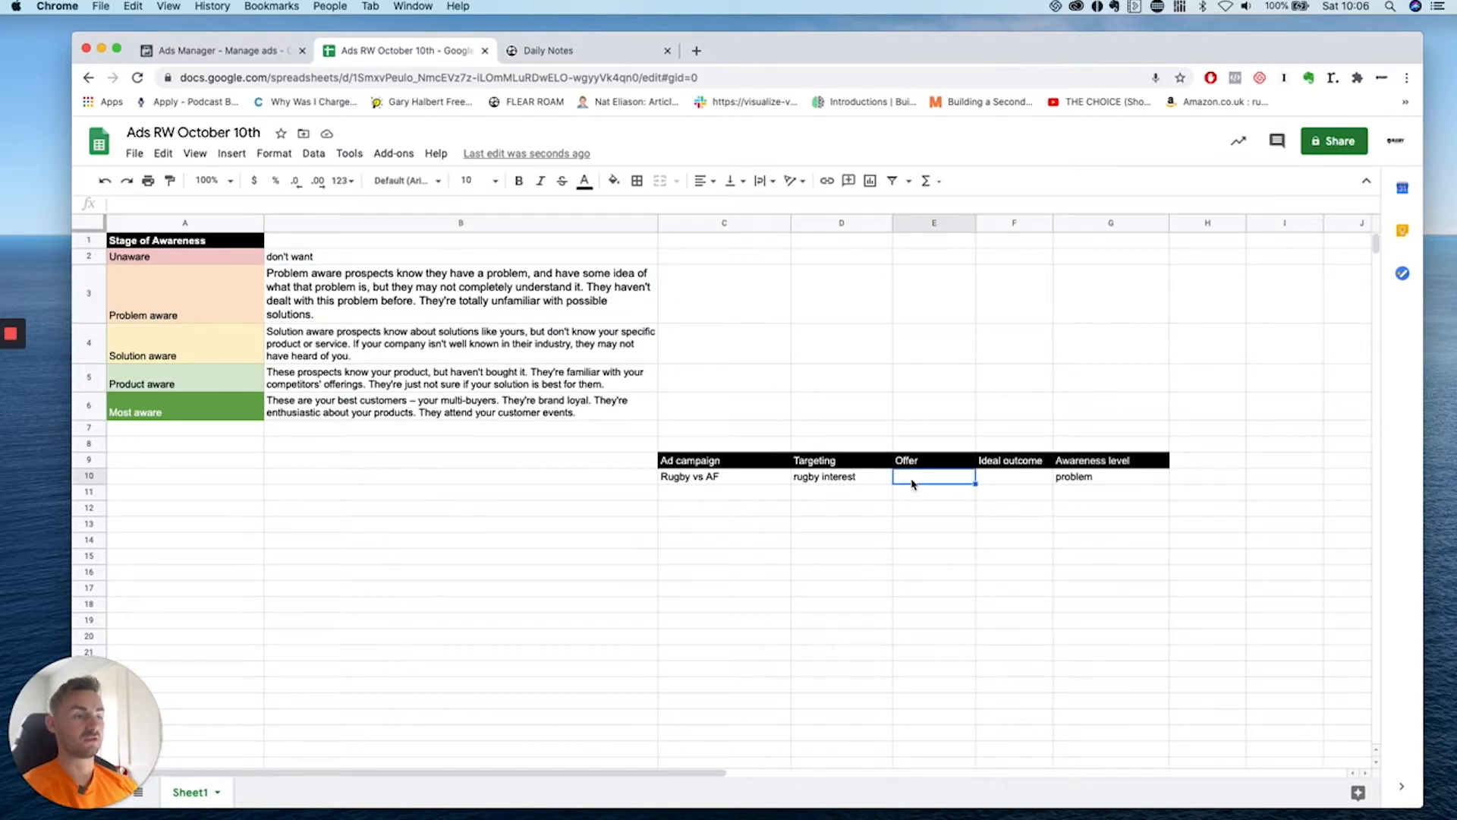
pyautogui.write('read article')
pyautogui.click(948, 496)
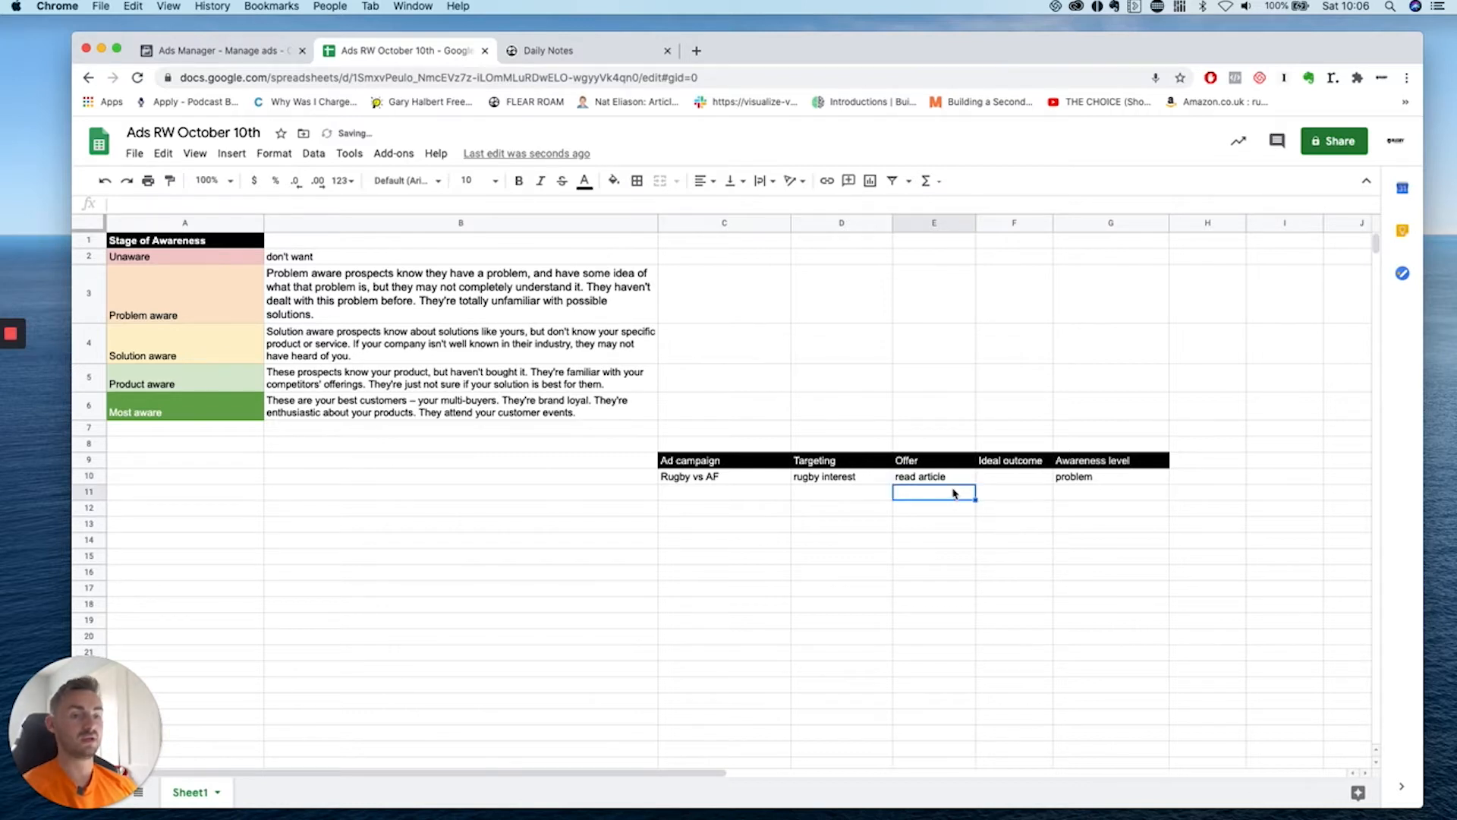
pyautogui.click(954, 480)
pyautogui.click(998, 477)
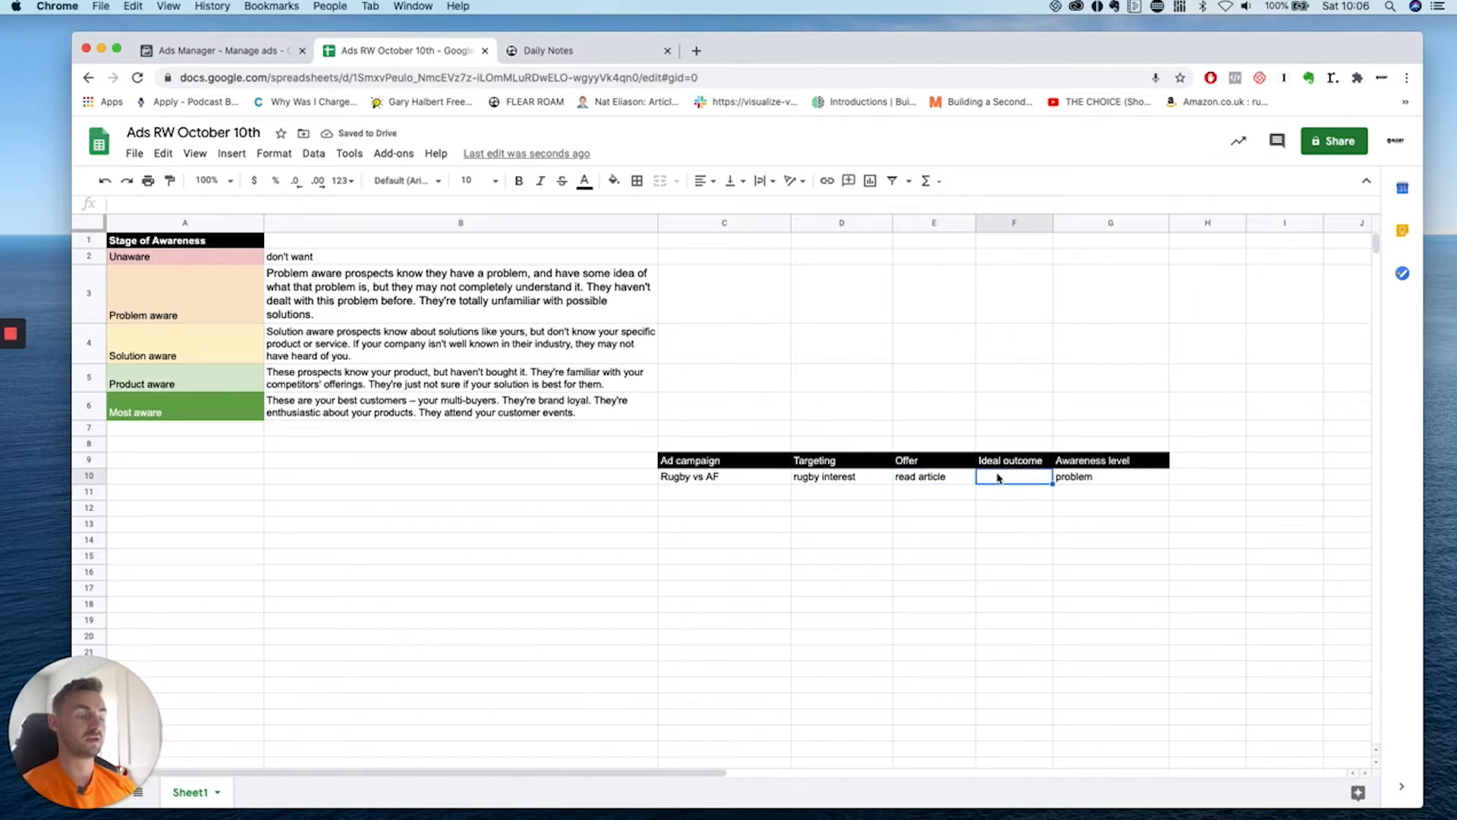
pyautogui.write('read')
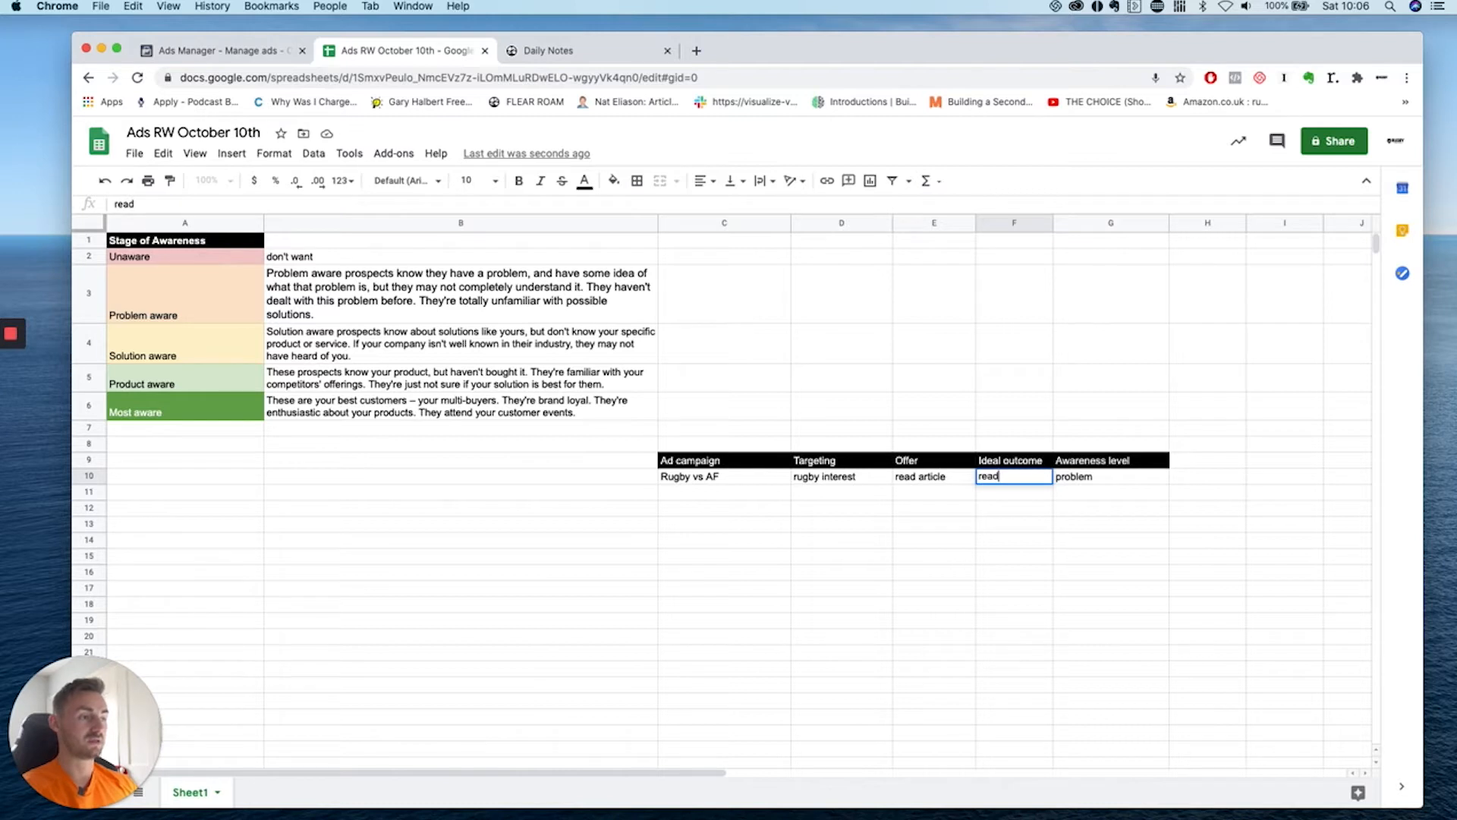
pyautogui.write('/comment')
pyautogui.click(1050, 334)
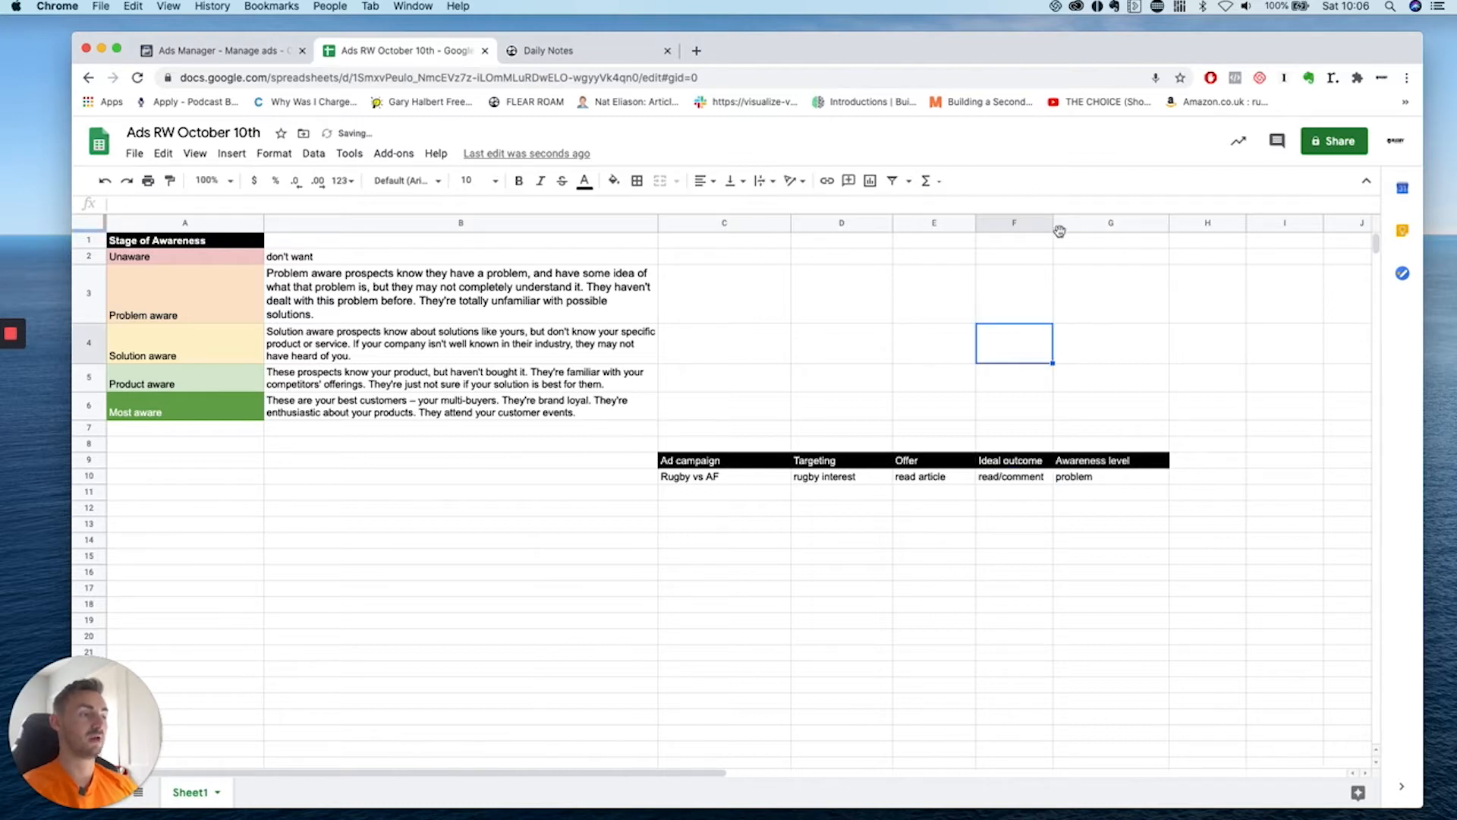
pyautogui.moveTo(1078, 228); pyautogui.dragTo(1080, 229)
pyautogui.click(995, 481)
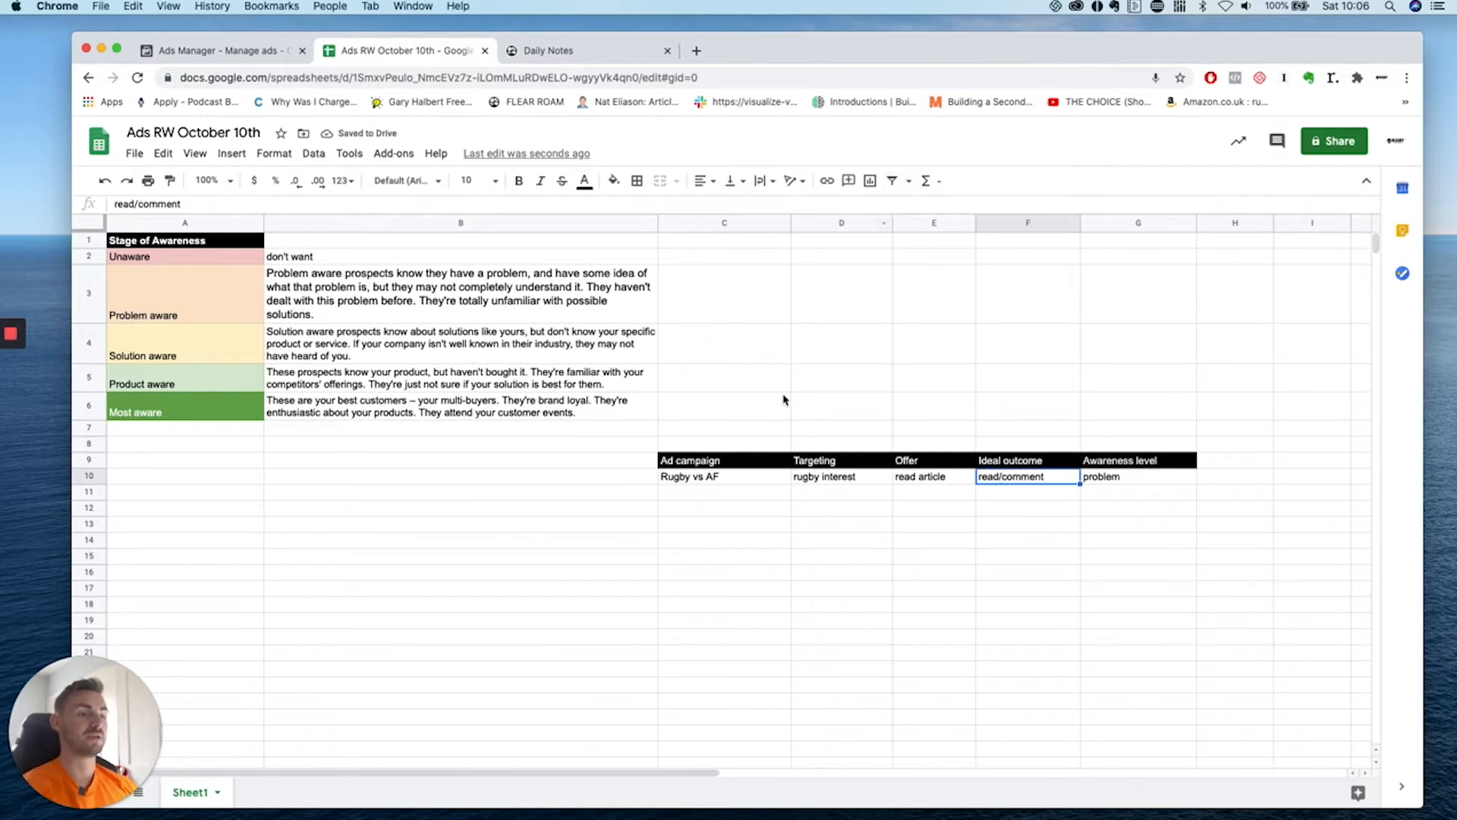
pyautogui.click(247, 49)
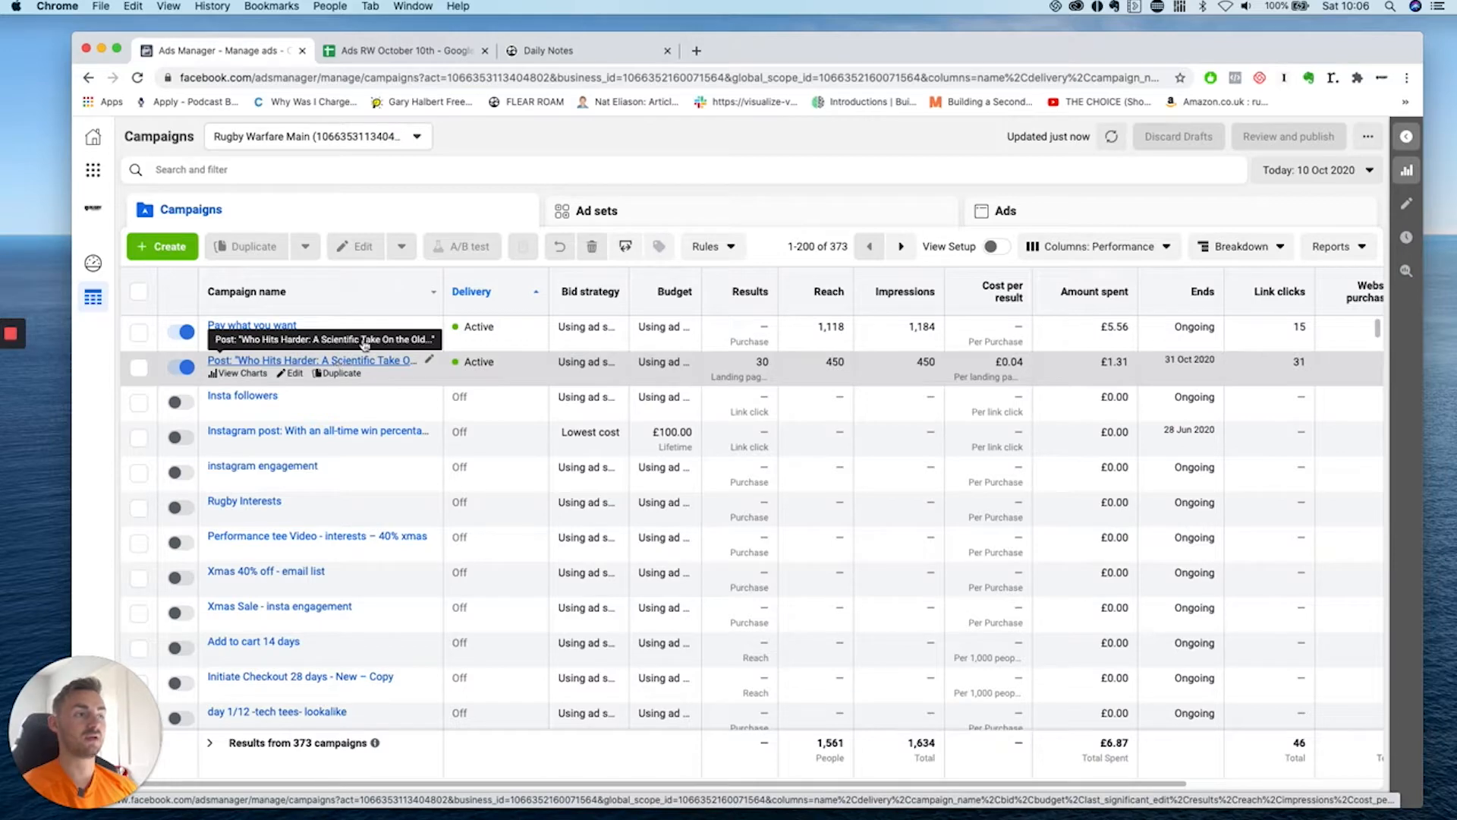
# Set the Ads Manager reporting range to Last 7 days.
pyautogui.click(1312, 170)
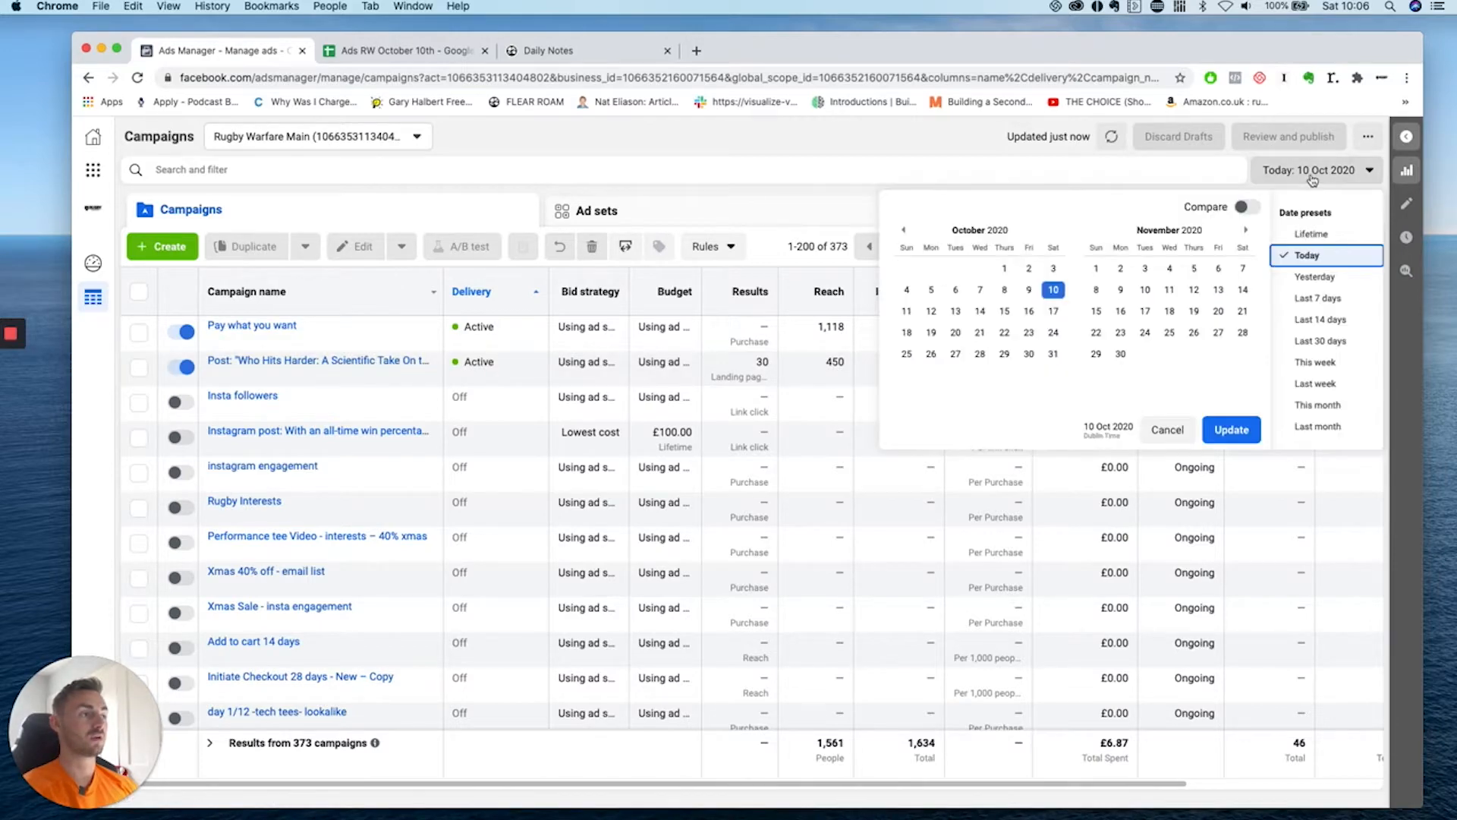
pyautogui.click(1317, 299)
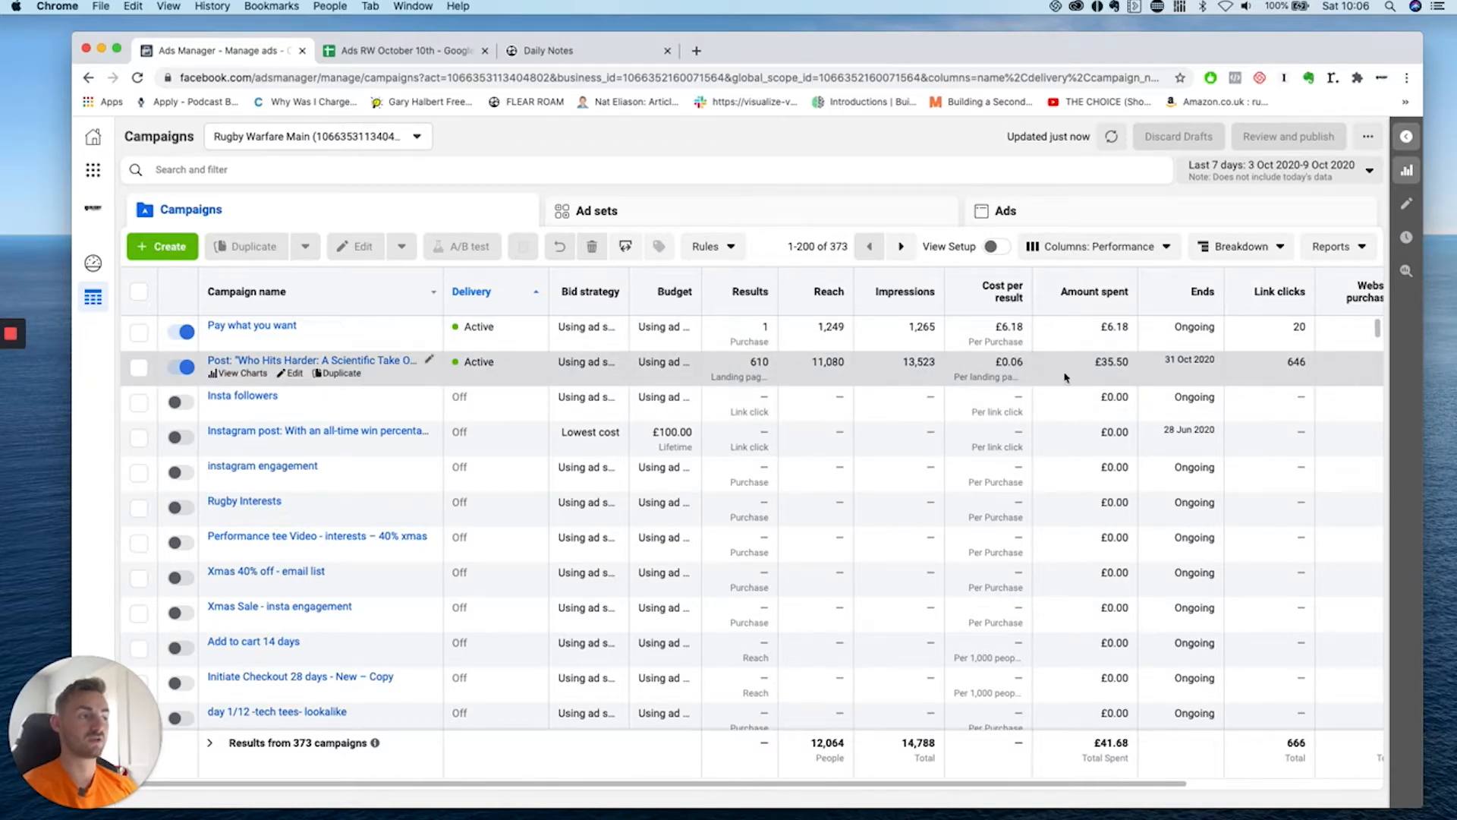
pyautogui.hscroll(5, 1059, 383)
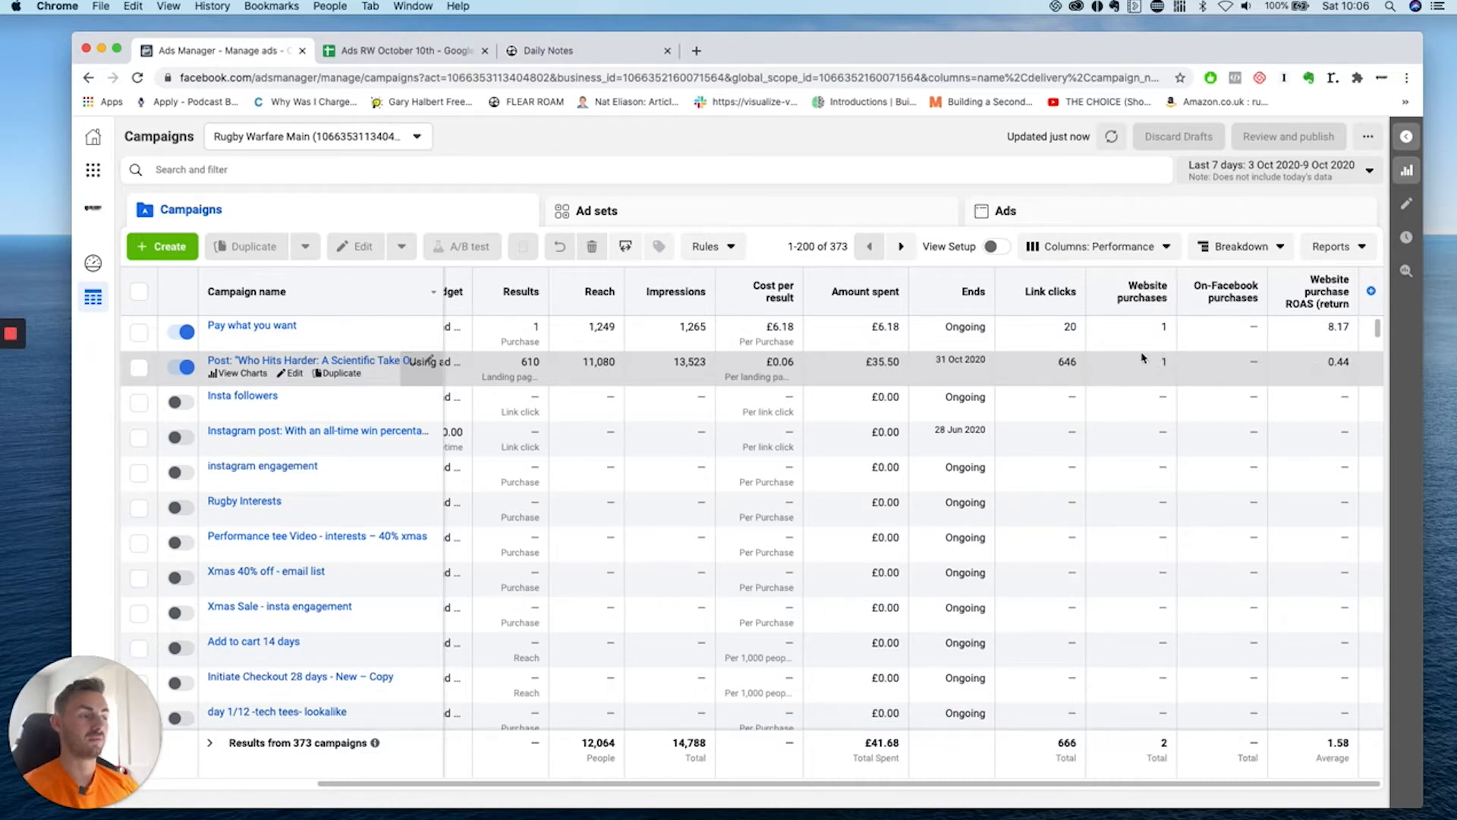
pyautogui.hscroll(-5, 486, 372)
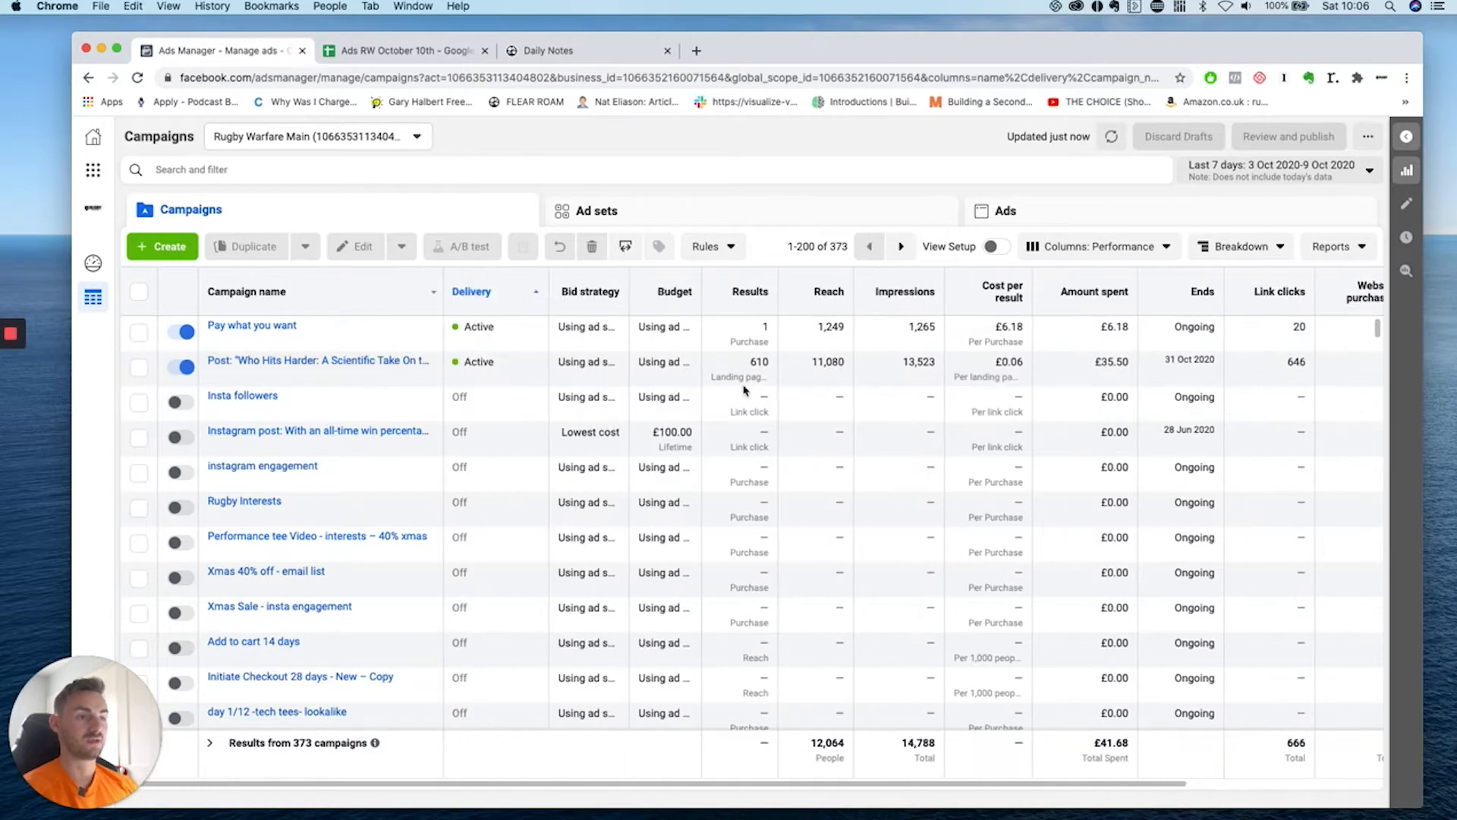
# Preview the Rugby vs AF Article ad in the desktop feed, then return to the spreadsheet.
pyautogui.click(281, 360)
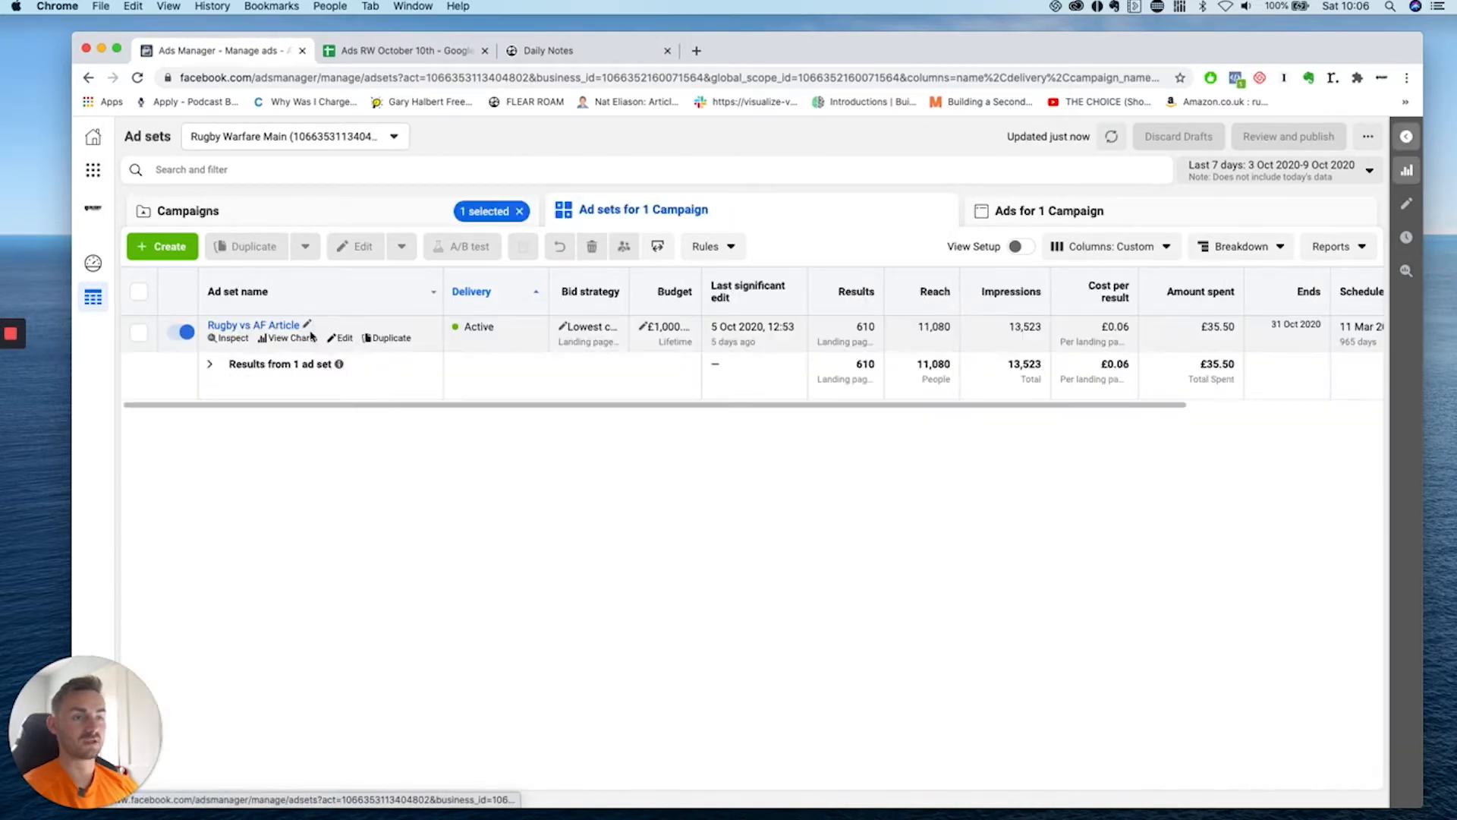
pyautogui.click(278, 328)
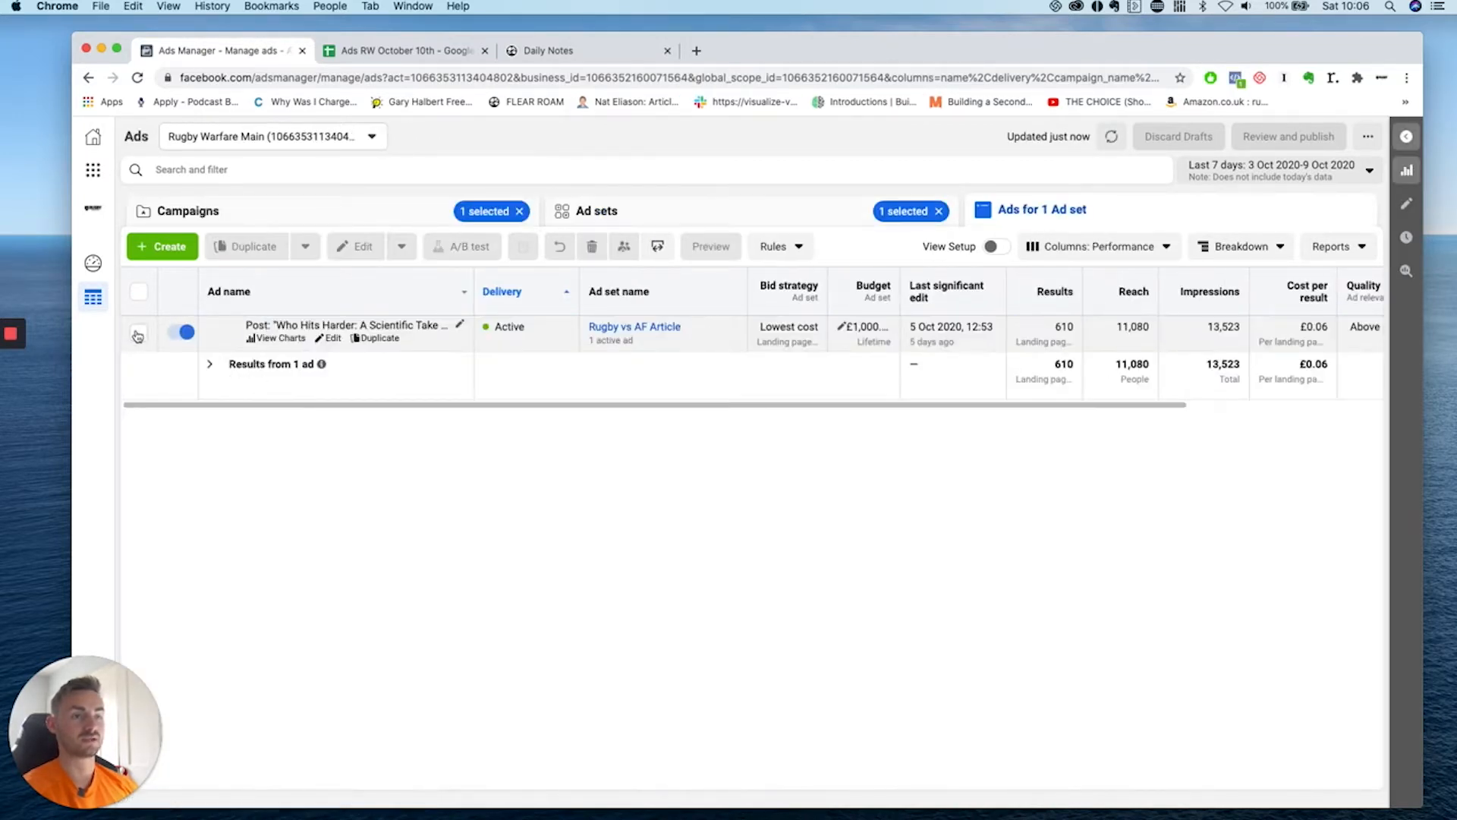
pyautogui.click(708, 245)
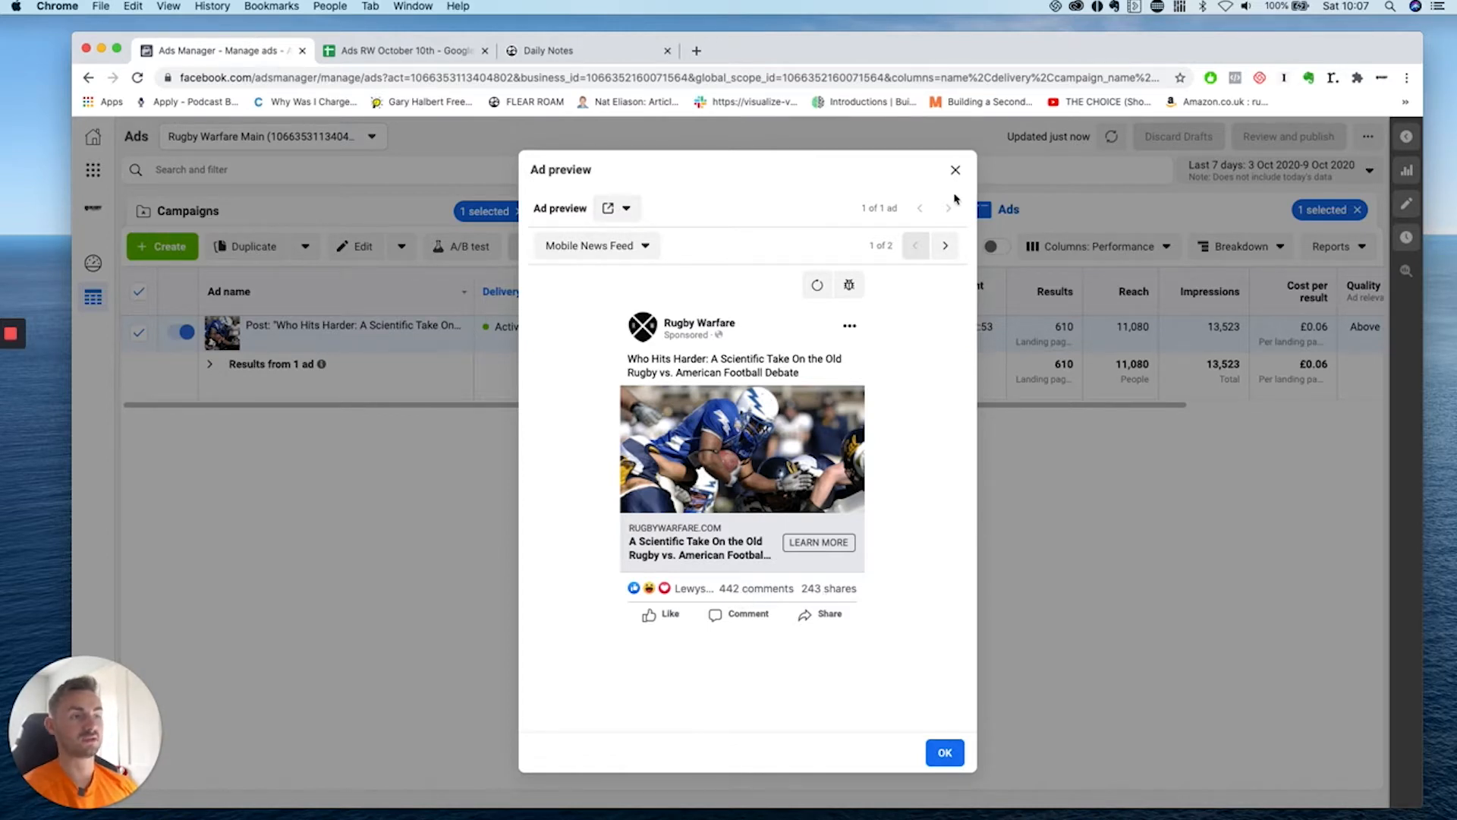
pyautogui.click(945, 245)
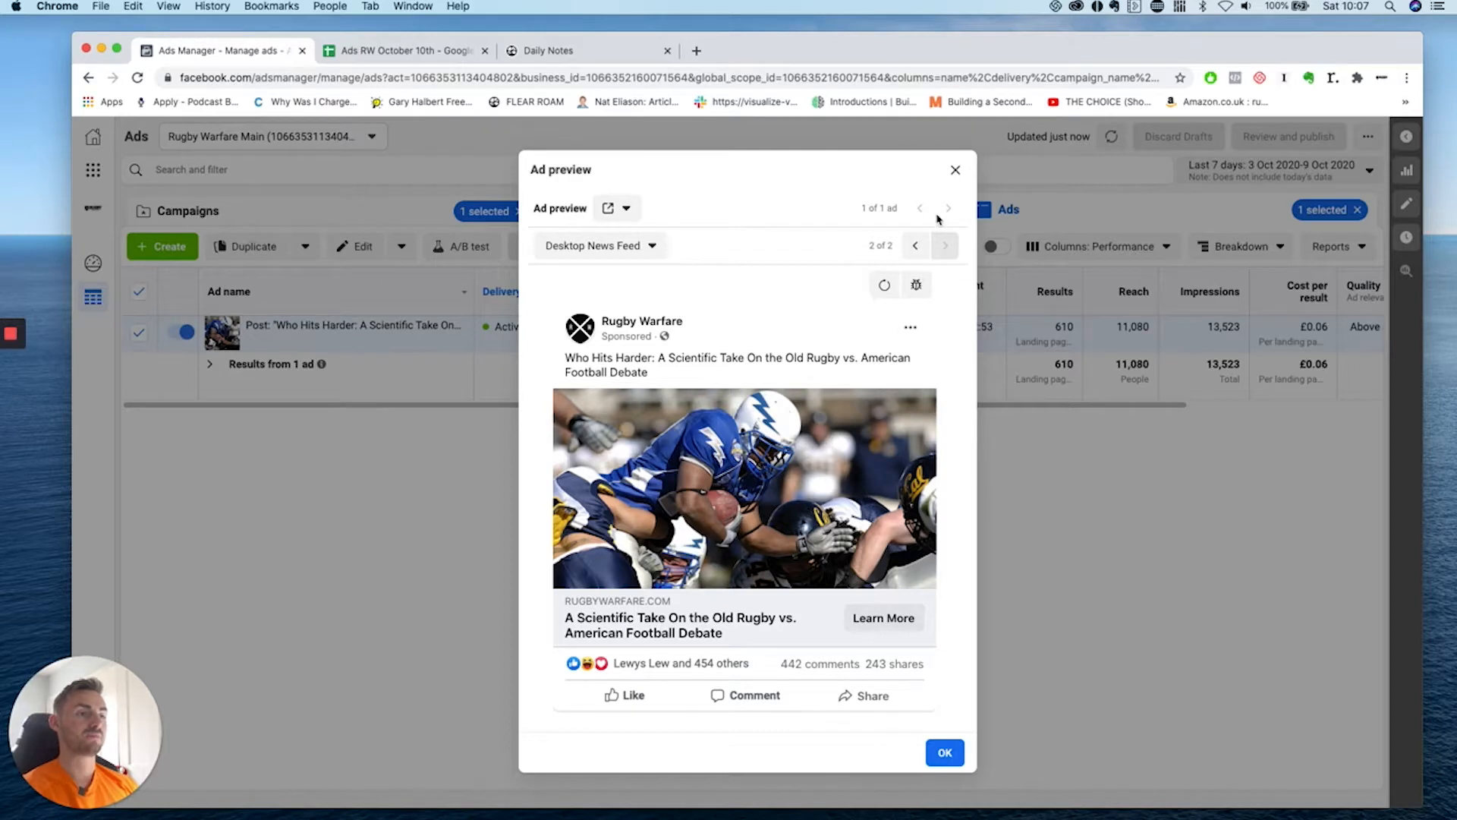
pyautogui.click(956, 170)
pyautogui.click(402, 50)
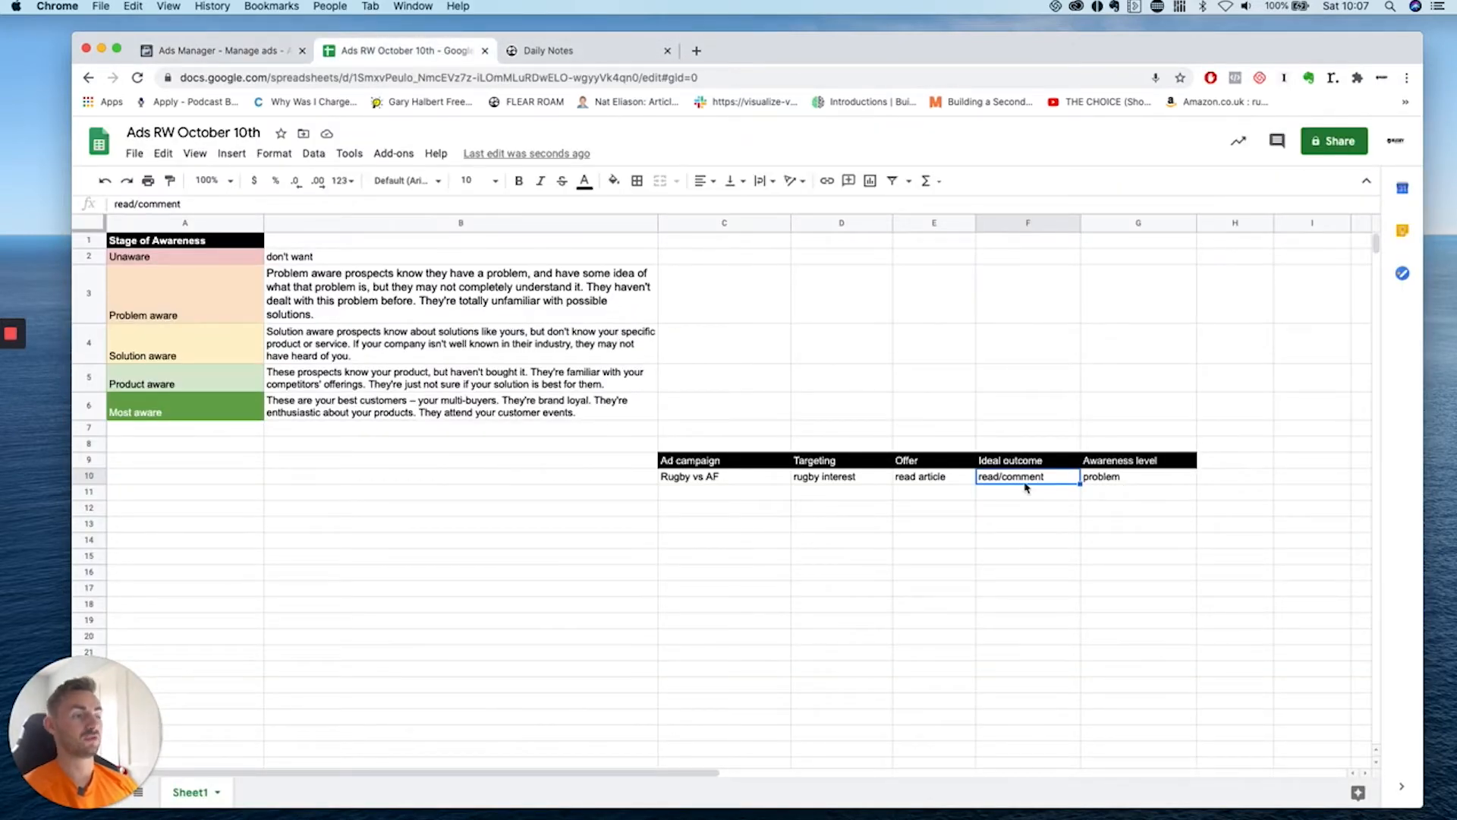
# Add campaign 'Pay what you want' in C11 with targeting 'read above article'.
pyautogui.click(750, 498)
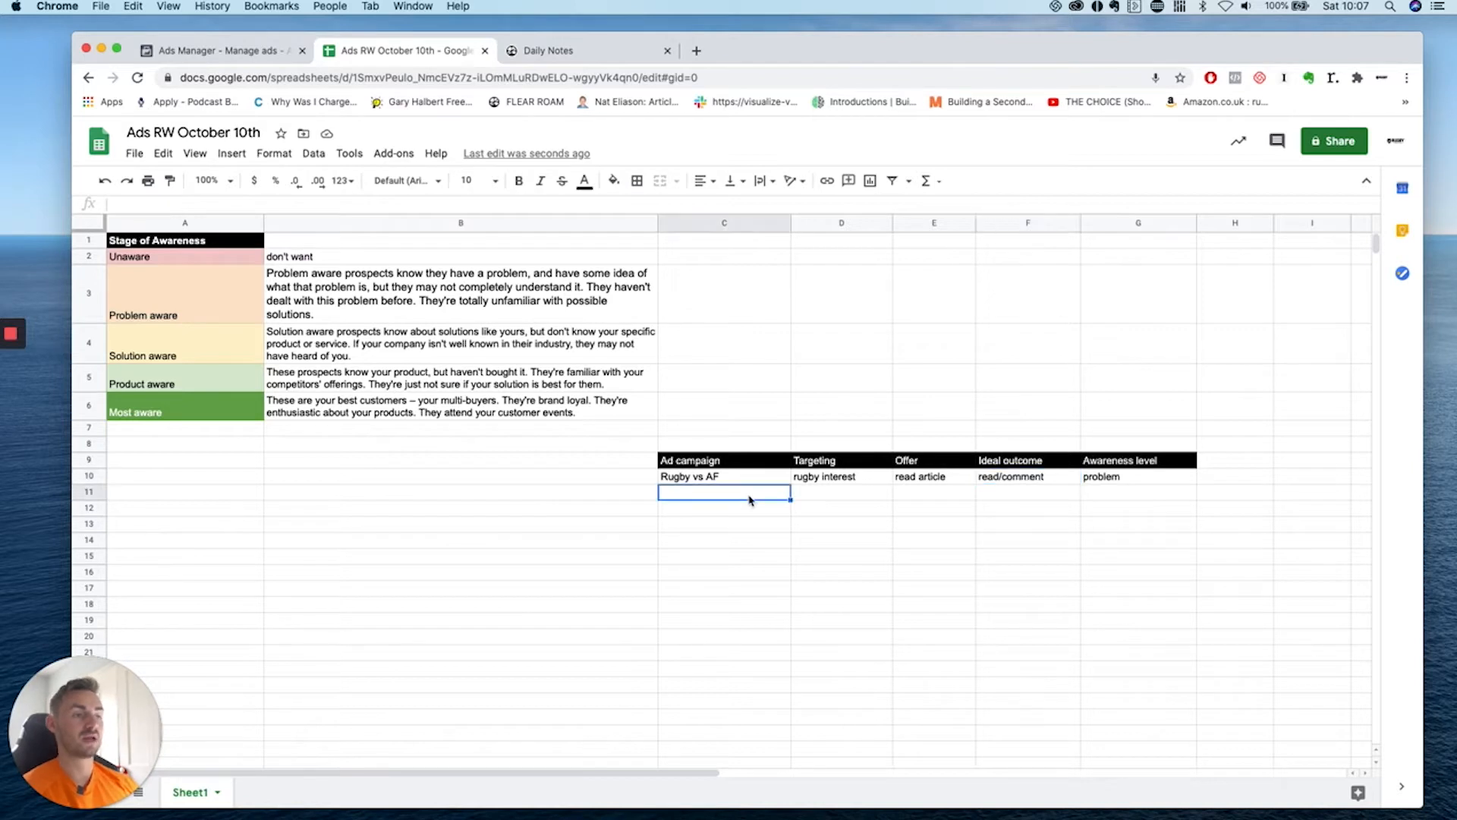
pyautogui.write('Pay')
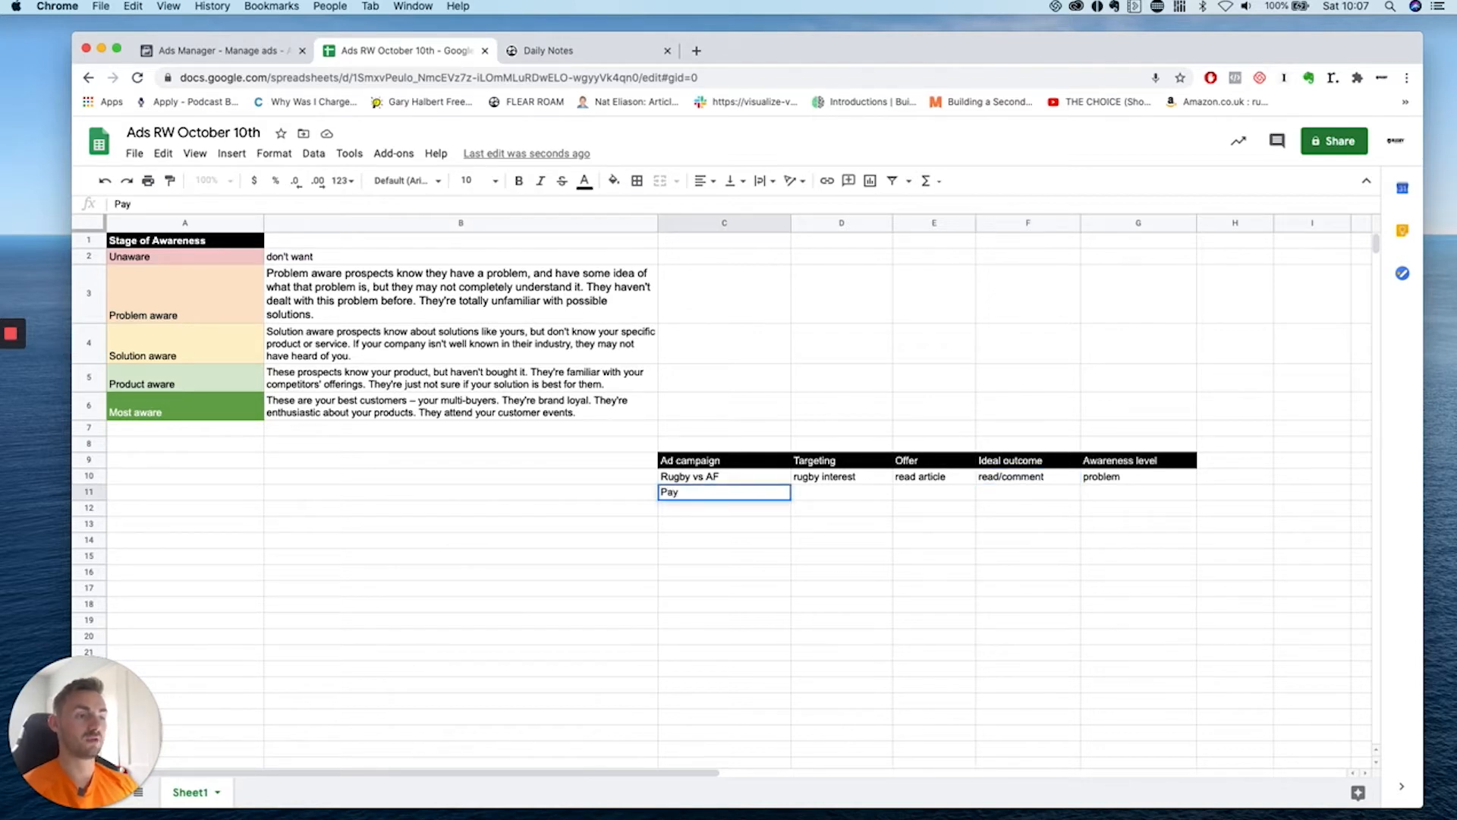
pyautogui.write(' what you want')
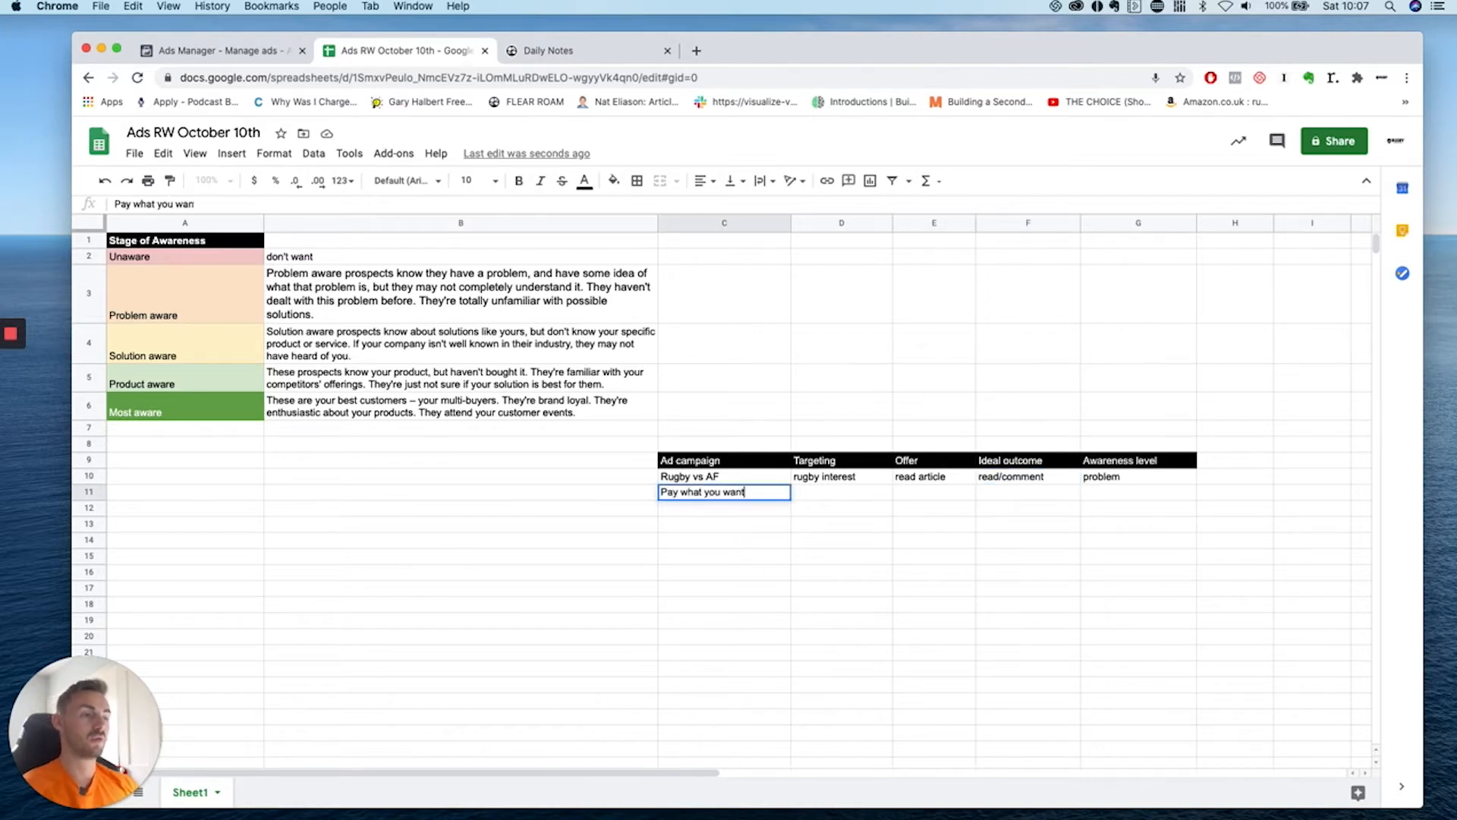
pyautogui.click(793, 545)
pyautogui.click(821, 497)
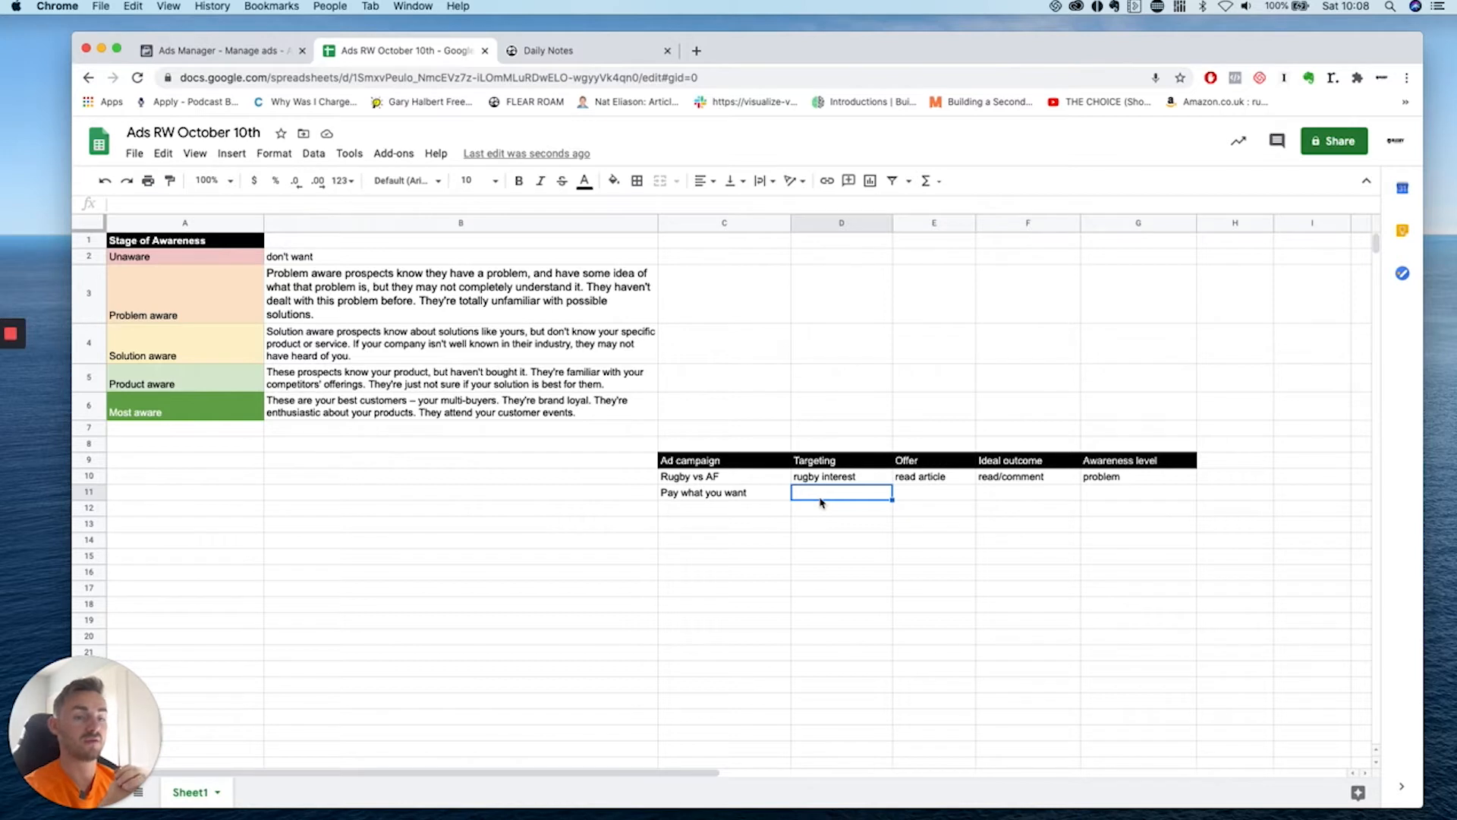
pyautogui.click(771, 499)
pyautogui.click(823, 497)
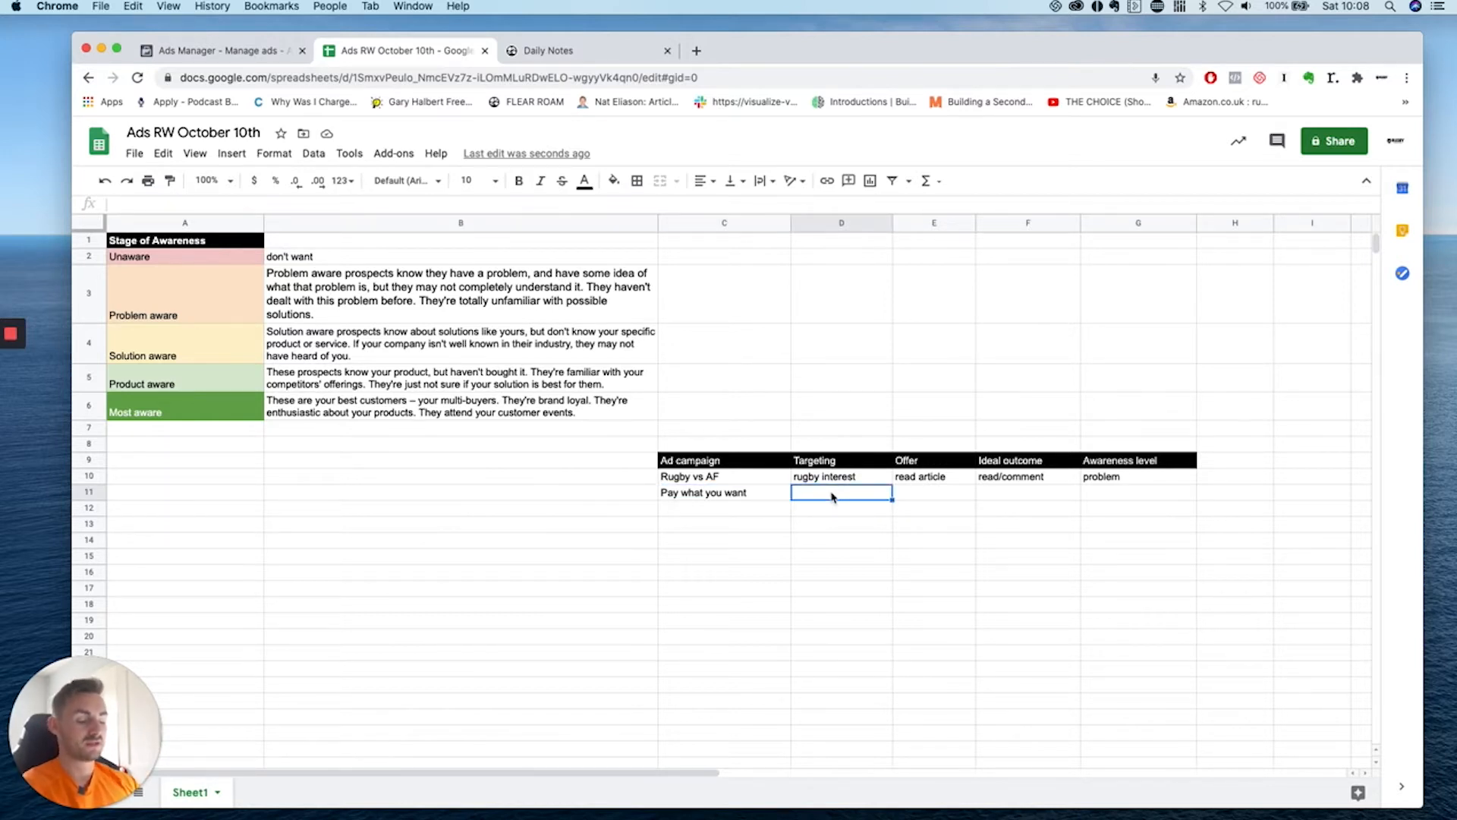
pyautogui.write('read above')
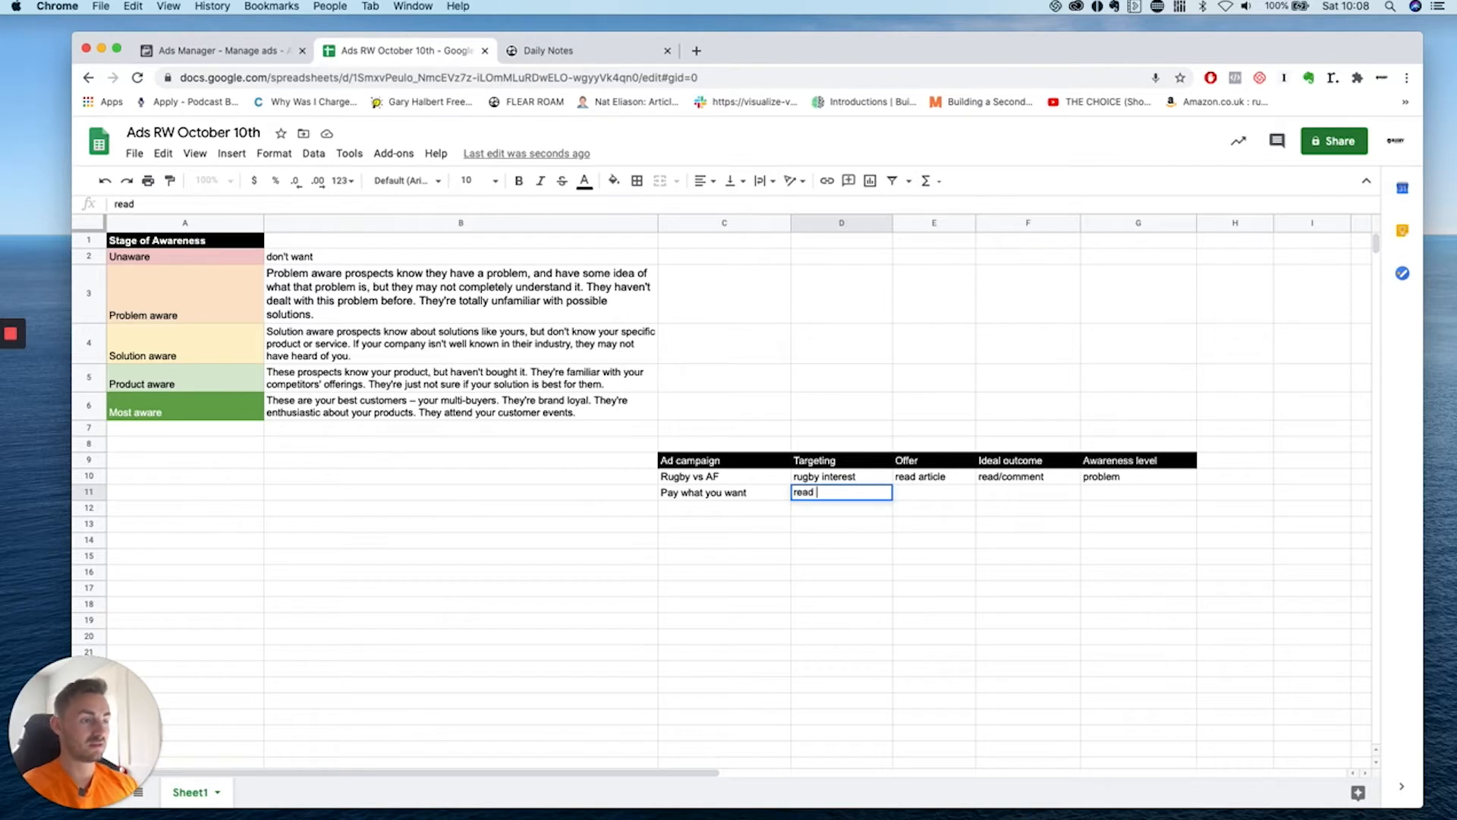
pyautogui.write('le')
pyautogui.click(854, 560)
# Enter offer 'PWYW training ebook and plan', widen column E, and set ideal outcome 'sale'.
pyautogui.click(935, 500)
pyautogui.write('PWYW')
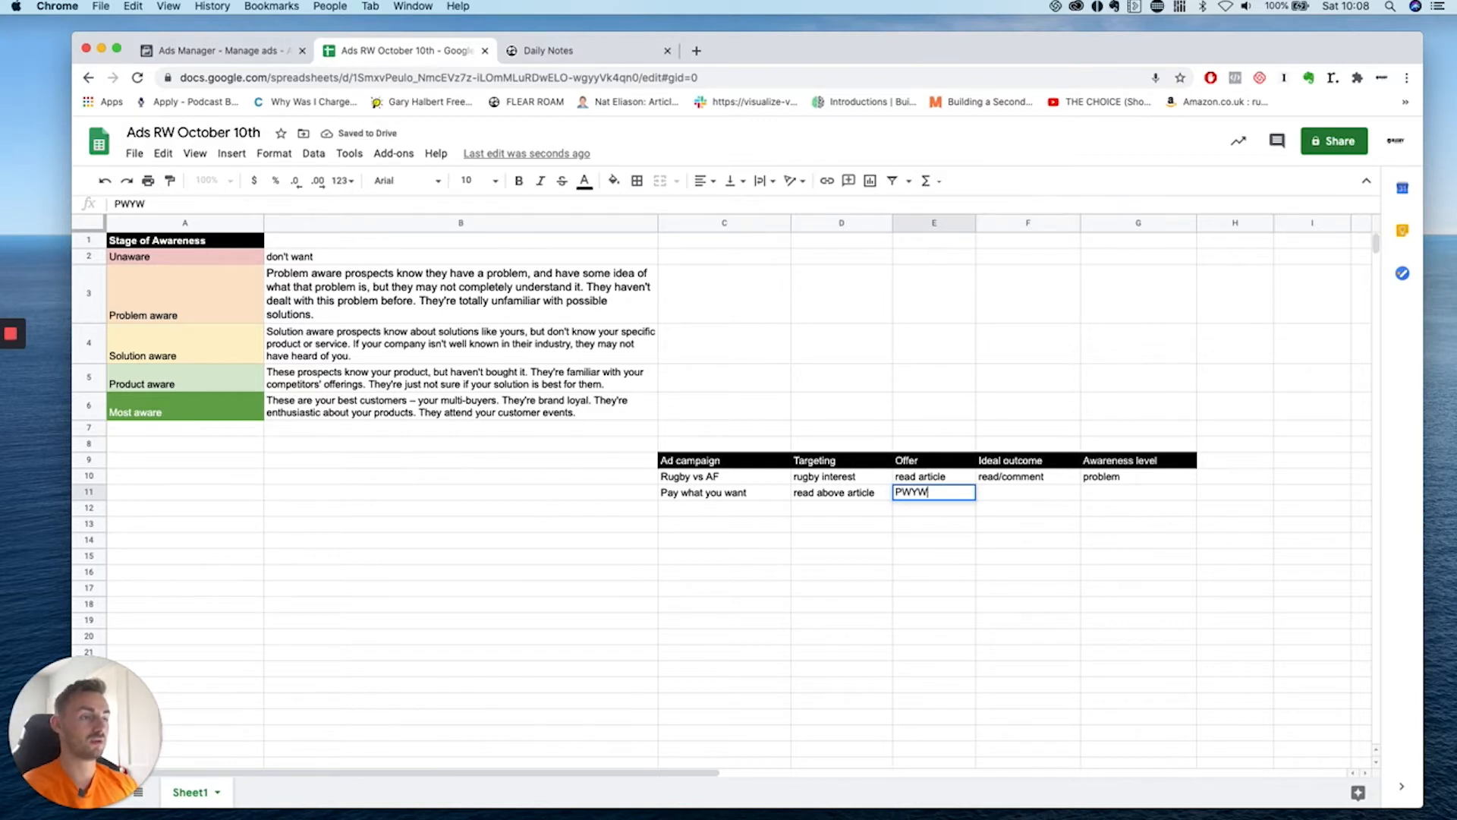
pyautogui.write(' traijing')
pyautogui.press('BackSpace')
pyautogui.press('BackSpace')
pyautogui.press('BackSpace')
pyautogui.press('BackSpace')
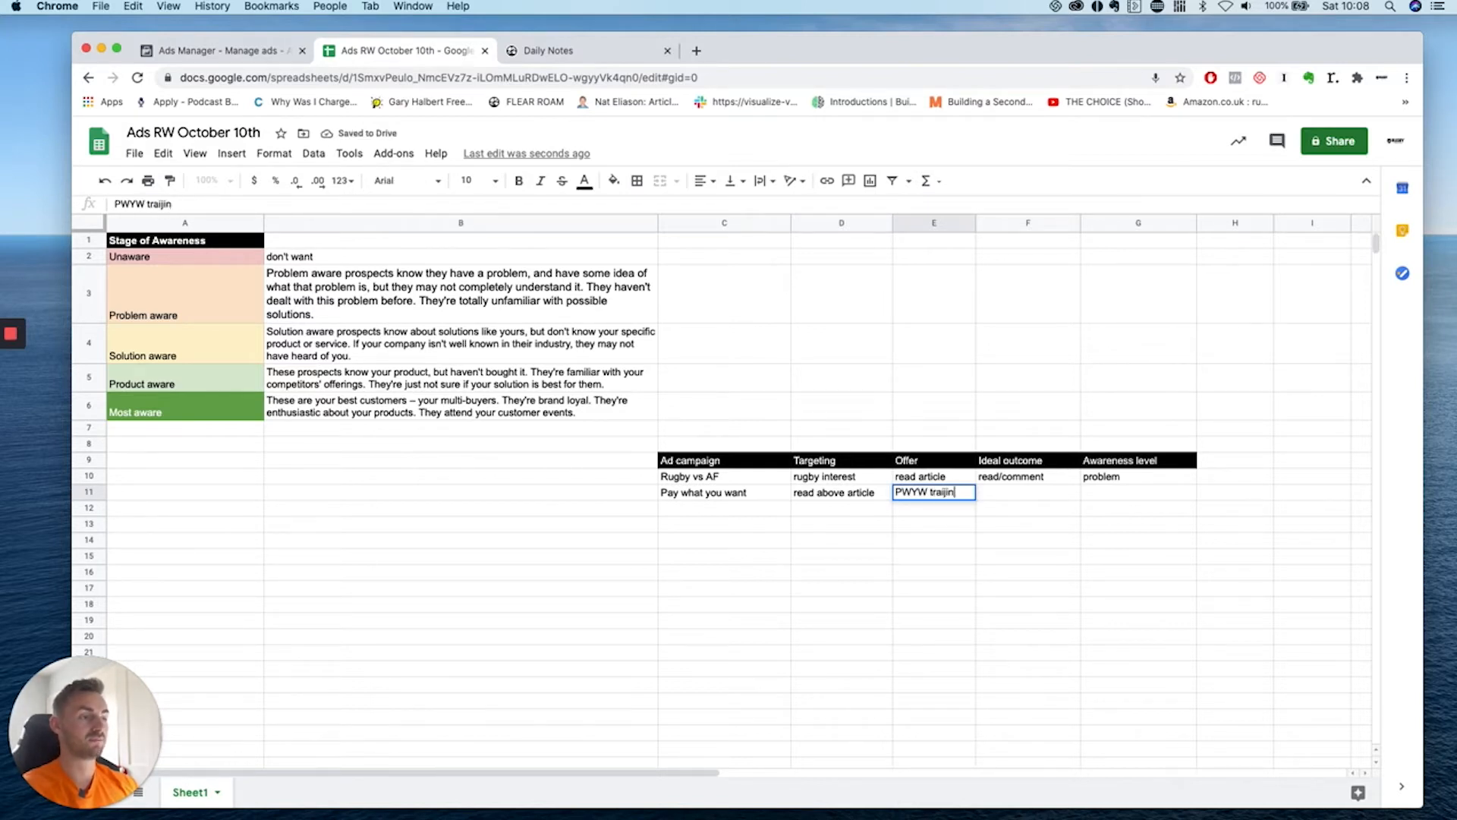
pyautogui.write('ning ebook and plan')
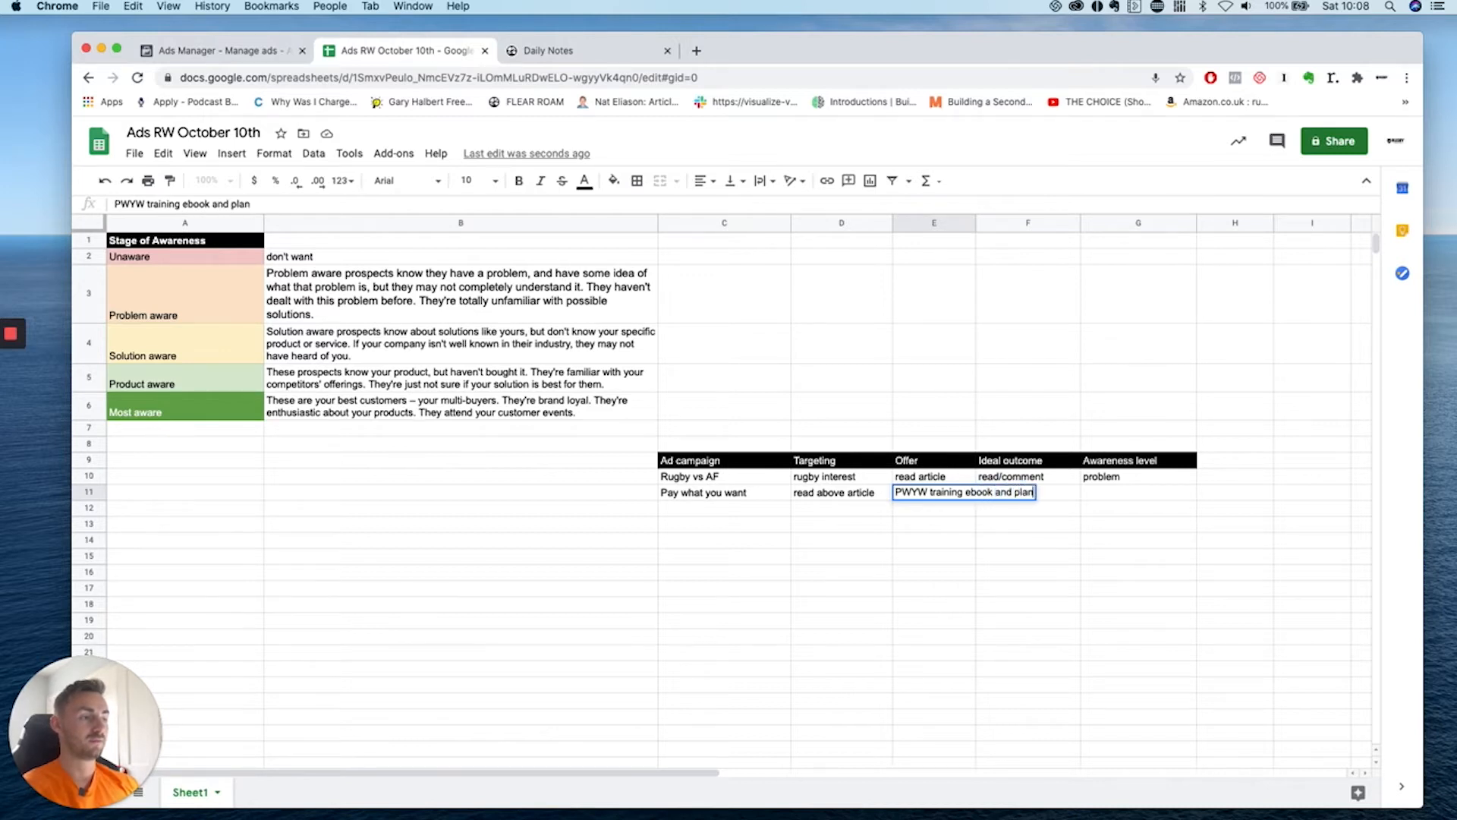
pyautogui.press('Return')
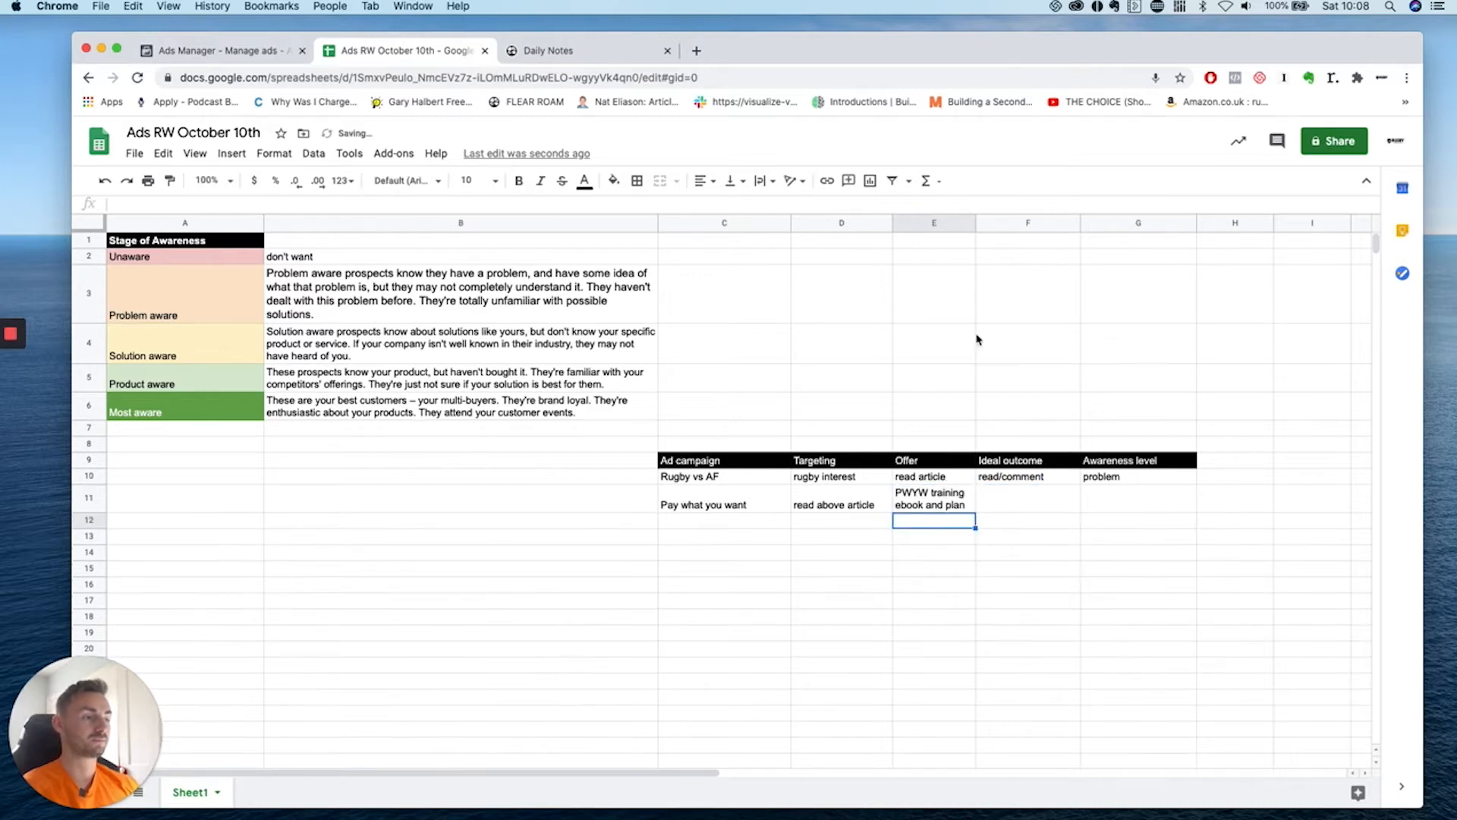
pyautogui.moveTo(975, 219); pyautogui.dragTo(1014, 219)
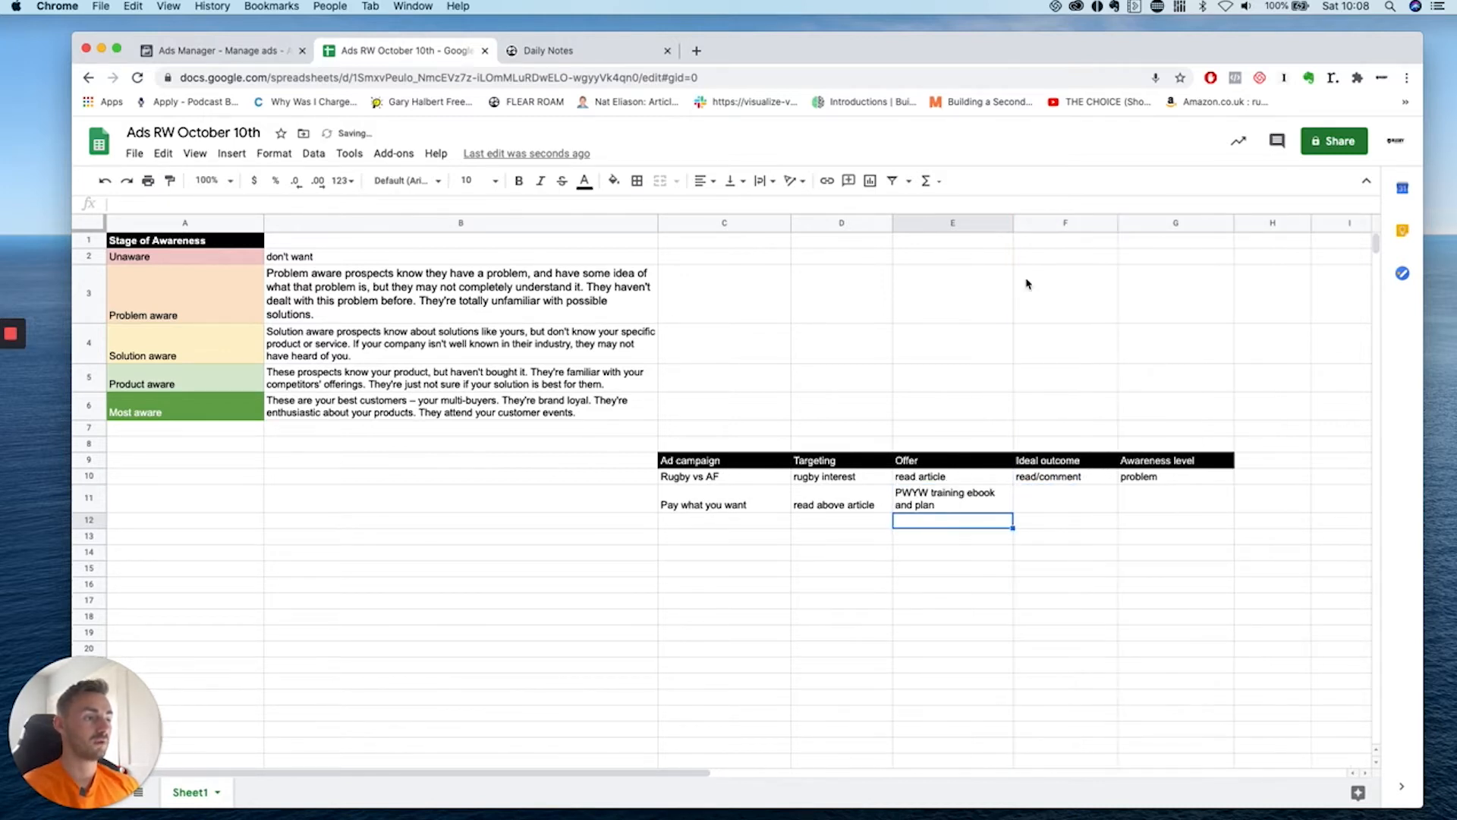
pyautogui.click(1087, 500)
pyautogui.write('sale')
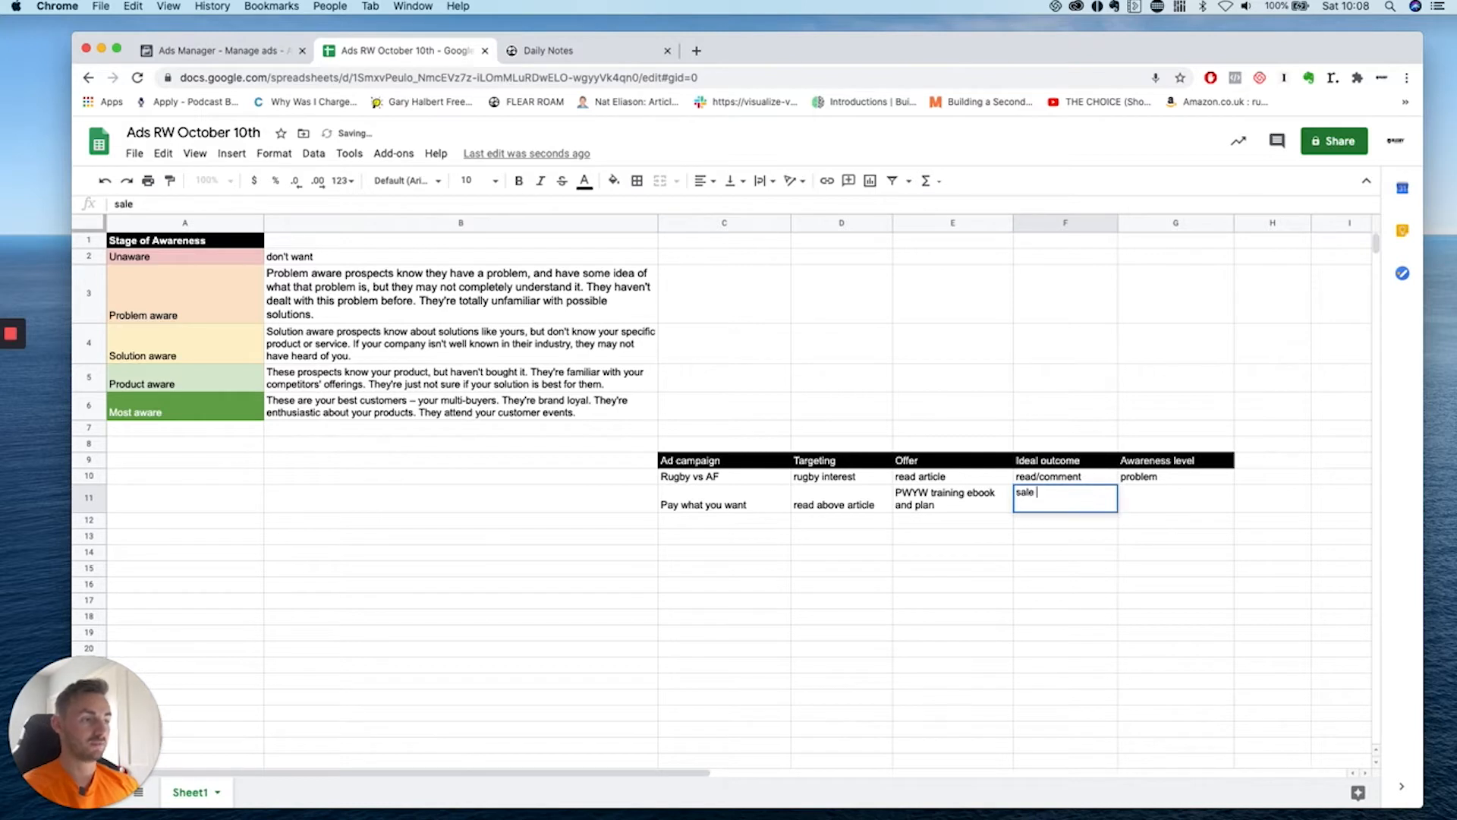
pyautogui.press('Return')
pyautogui.click(1066, 501)
pyautogui.doubleClick(1063, 497)
pyautogui.press('Return')
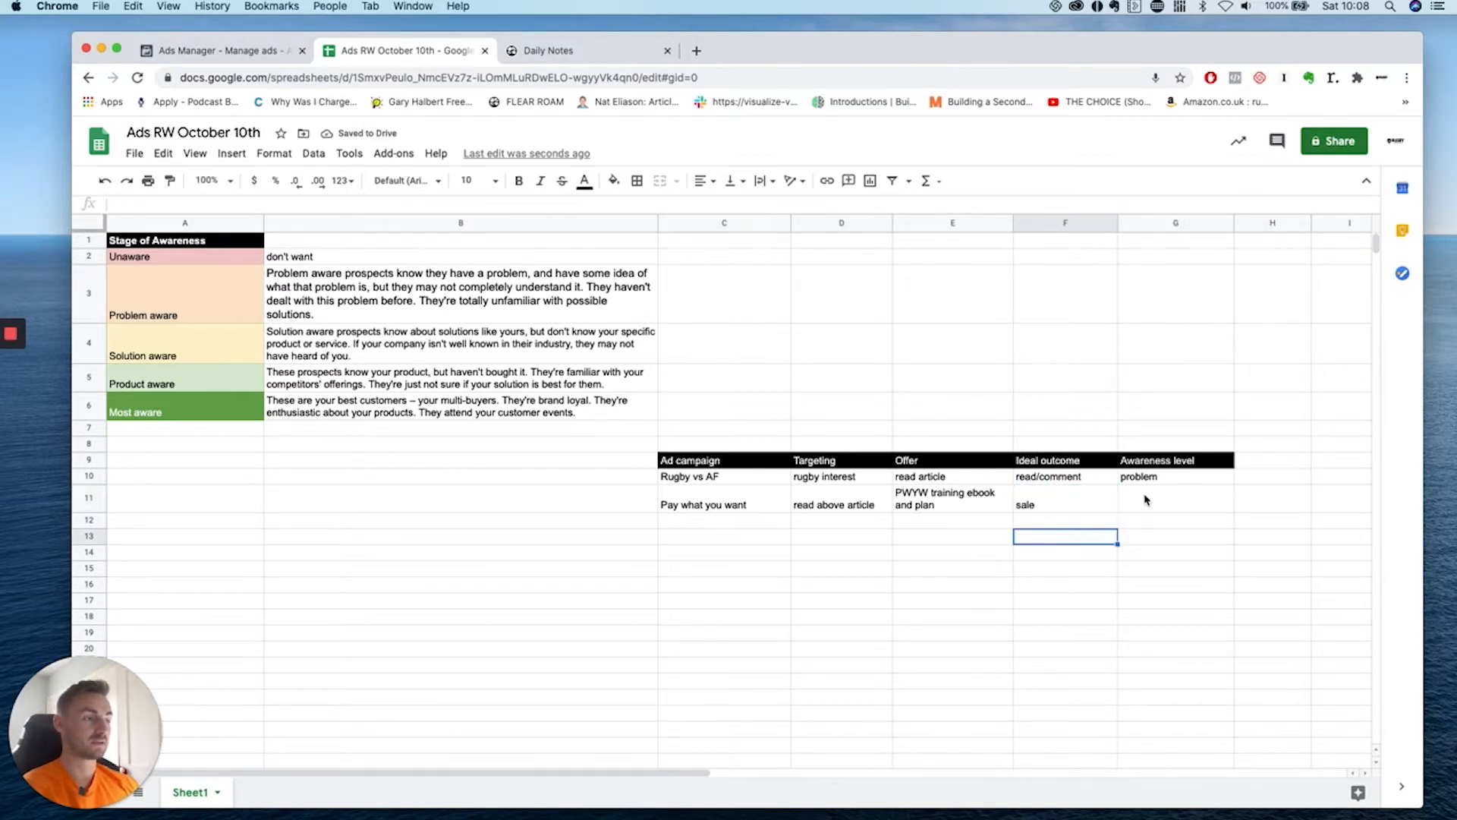
# Set the row's awareness level to 'problem/solution' after checking the stage descriptions.
pyautogui.click(1153, 503)
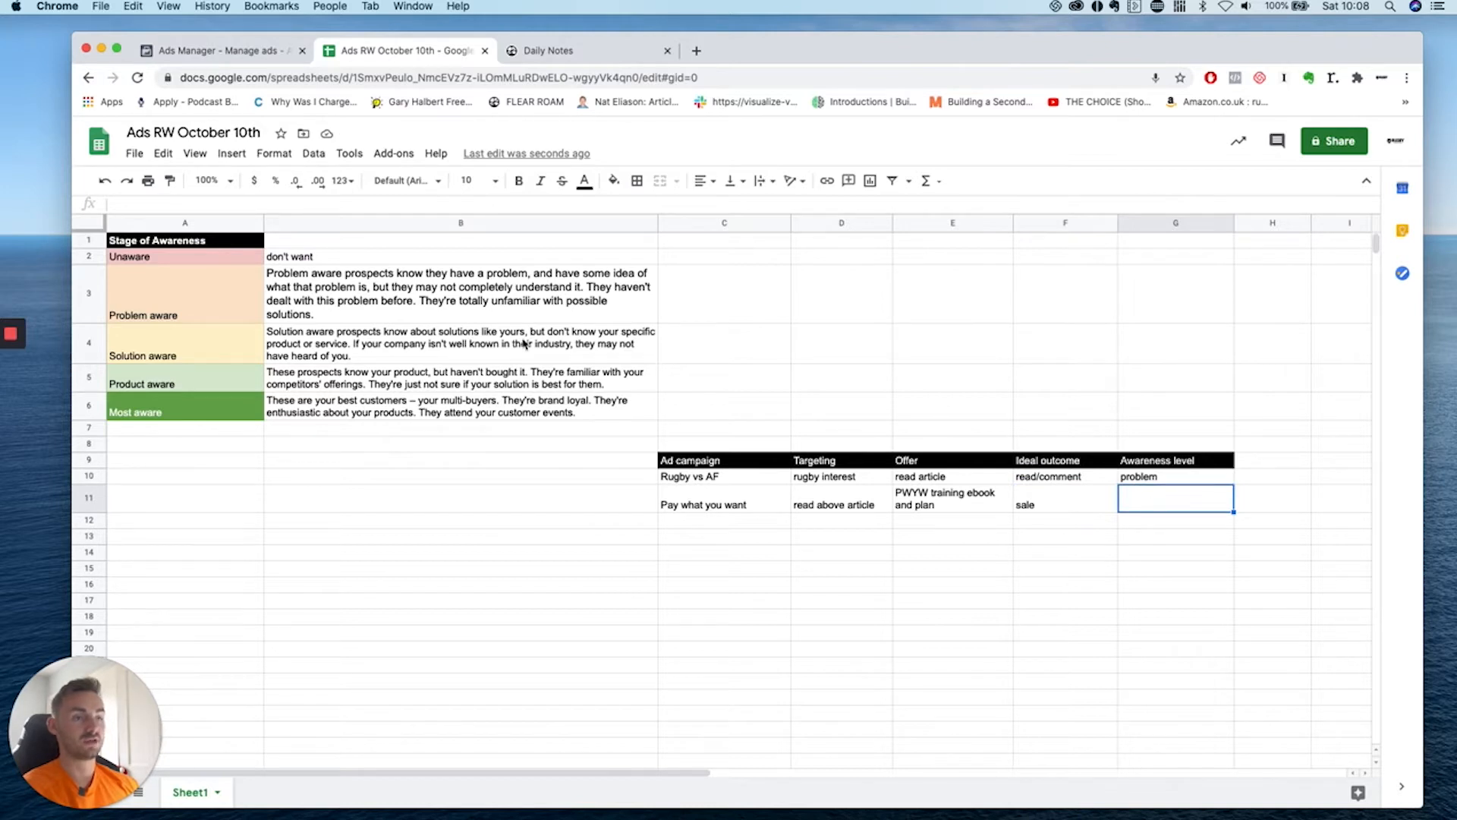
pyautogui.moveTo(523, 300)
pyautogui.mouseDown()
pyautogui.moveTo(523, 334)
pyautogui.moveTo(530, 309)
pyautogui.mouseUp()
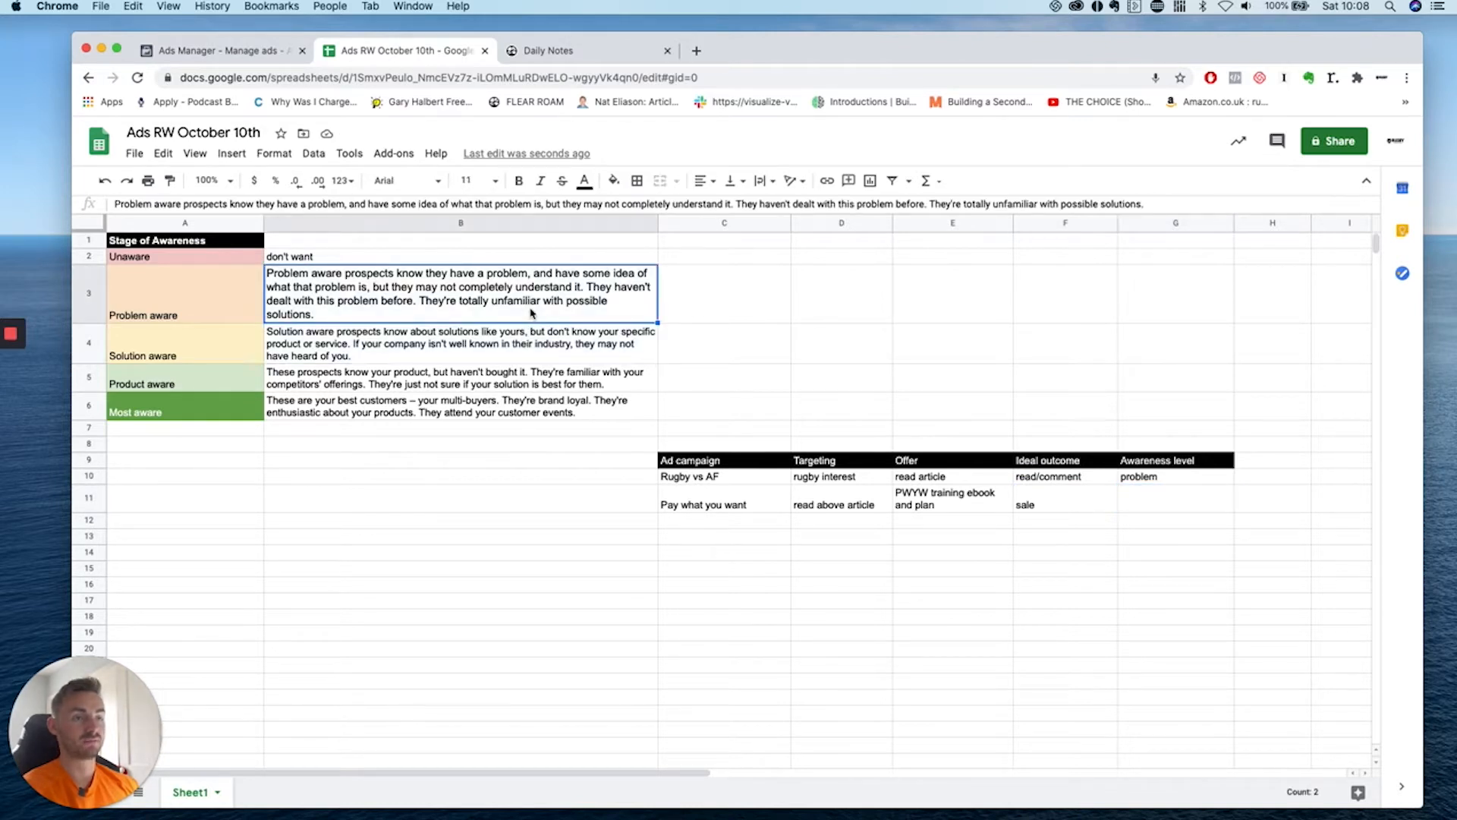
pyautogui.click(1189, 506)
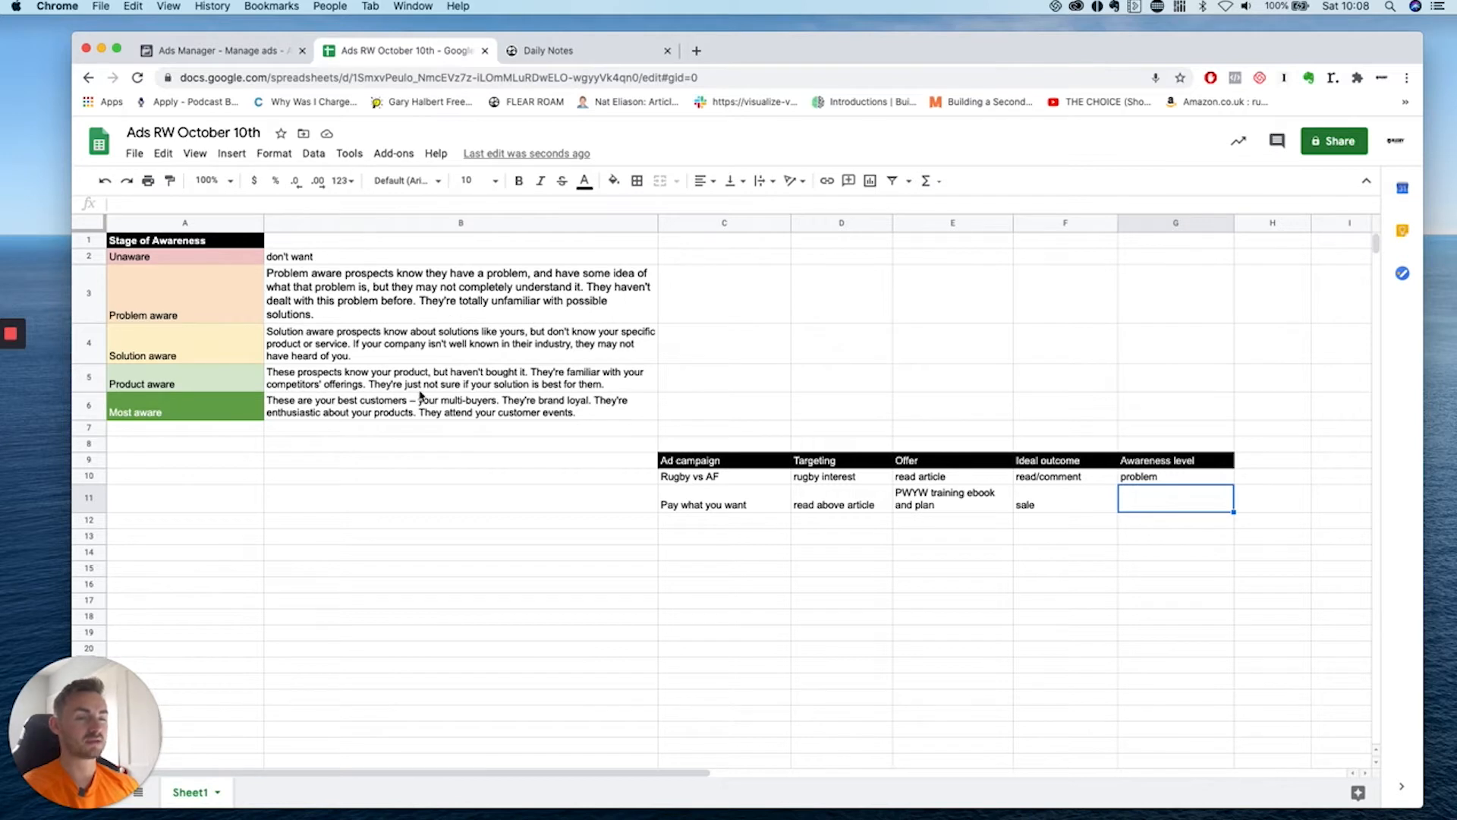
pyautogui.click(377, 342)
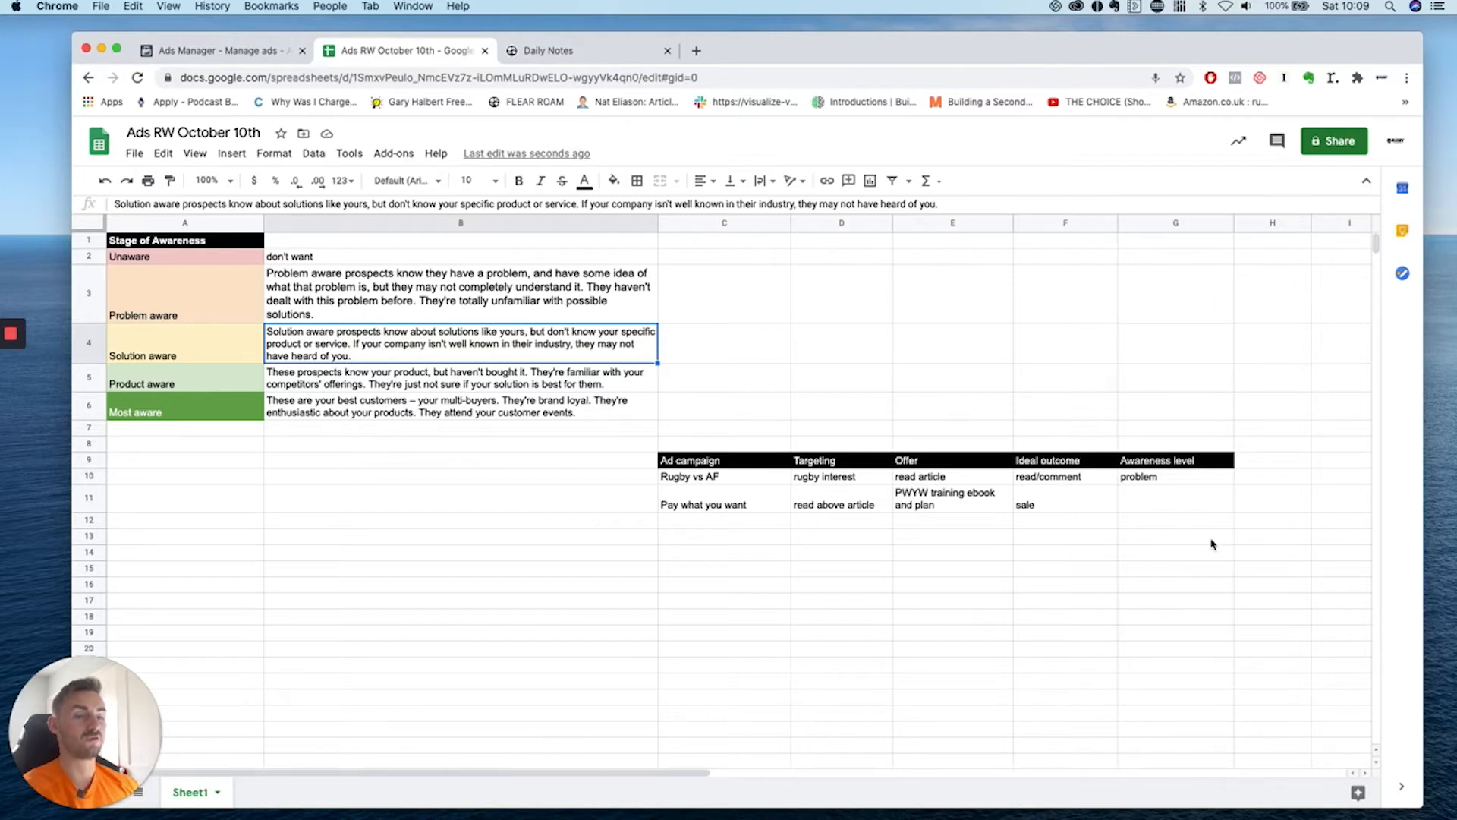
pyautogui.click(1172, 507)
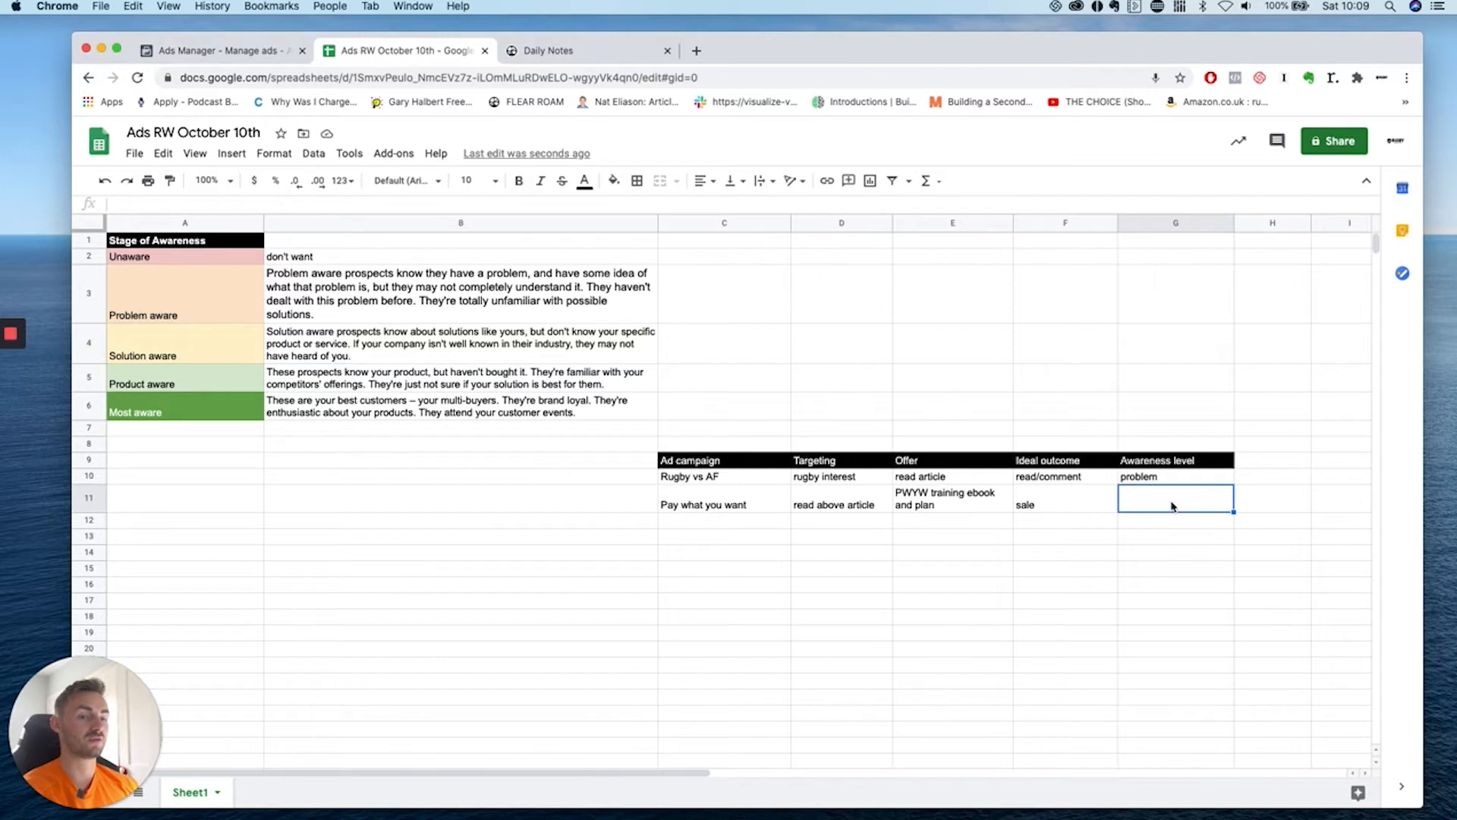
pyautogui.write('problem/solution')
pyautogui.click(1193, 573)
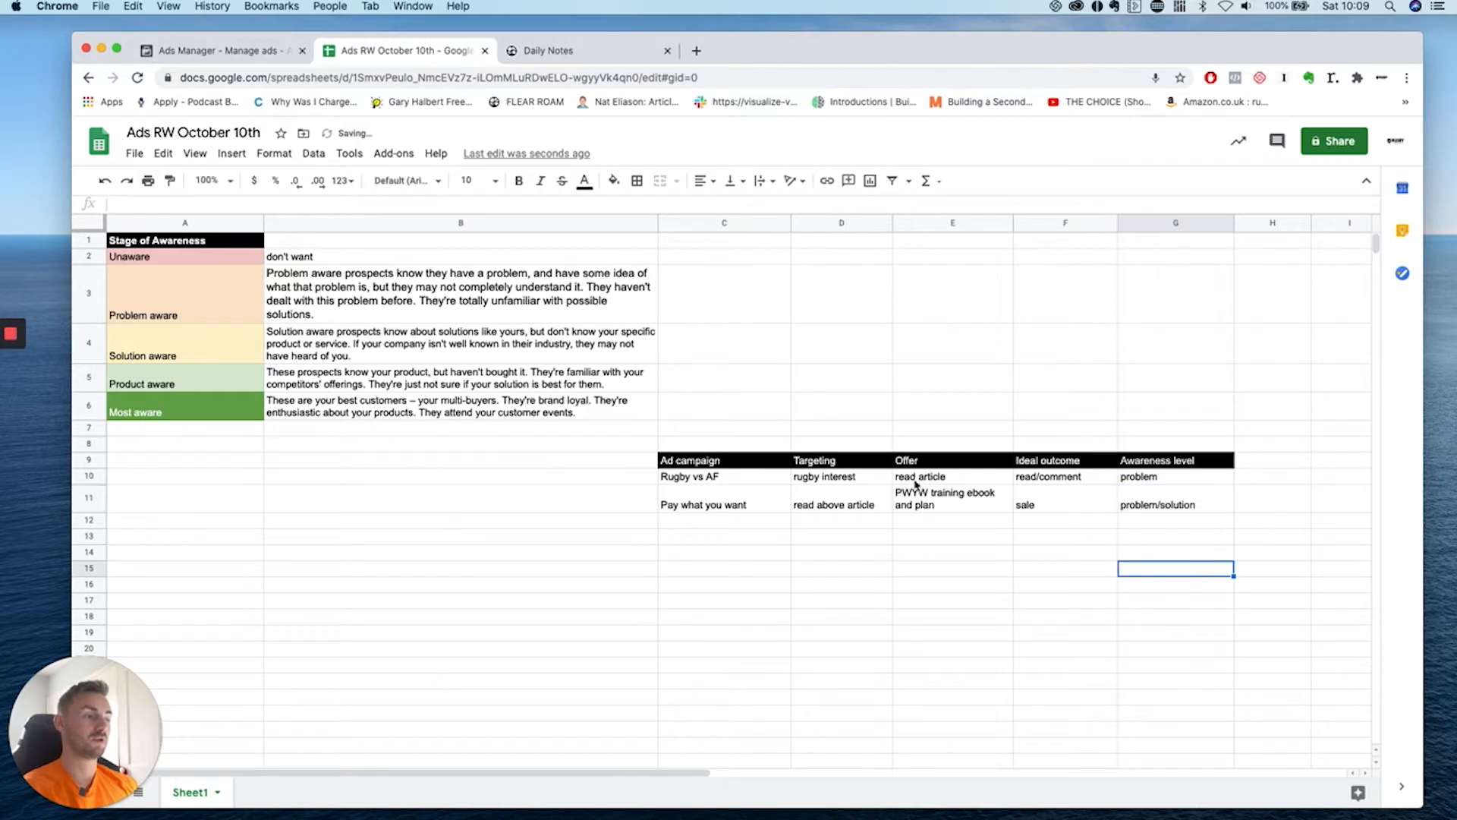
# Add the '15% clothing' note in column H, review the row, then return to Ads Manager.
pyautogui.click(1242, 500)
pyautogui.write('15% clothing')
pyautogui.click(1265, 548)
pyautogui.click(1282, 509)
pyautogui.moveTo(1311, 220); pyautogui.dragTo(1315, 220)
pyautogui.click(751, 506)
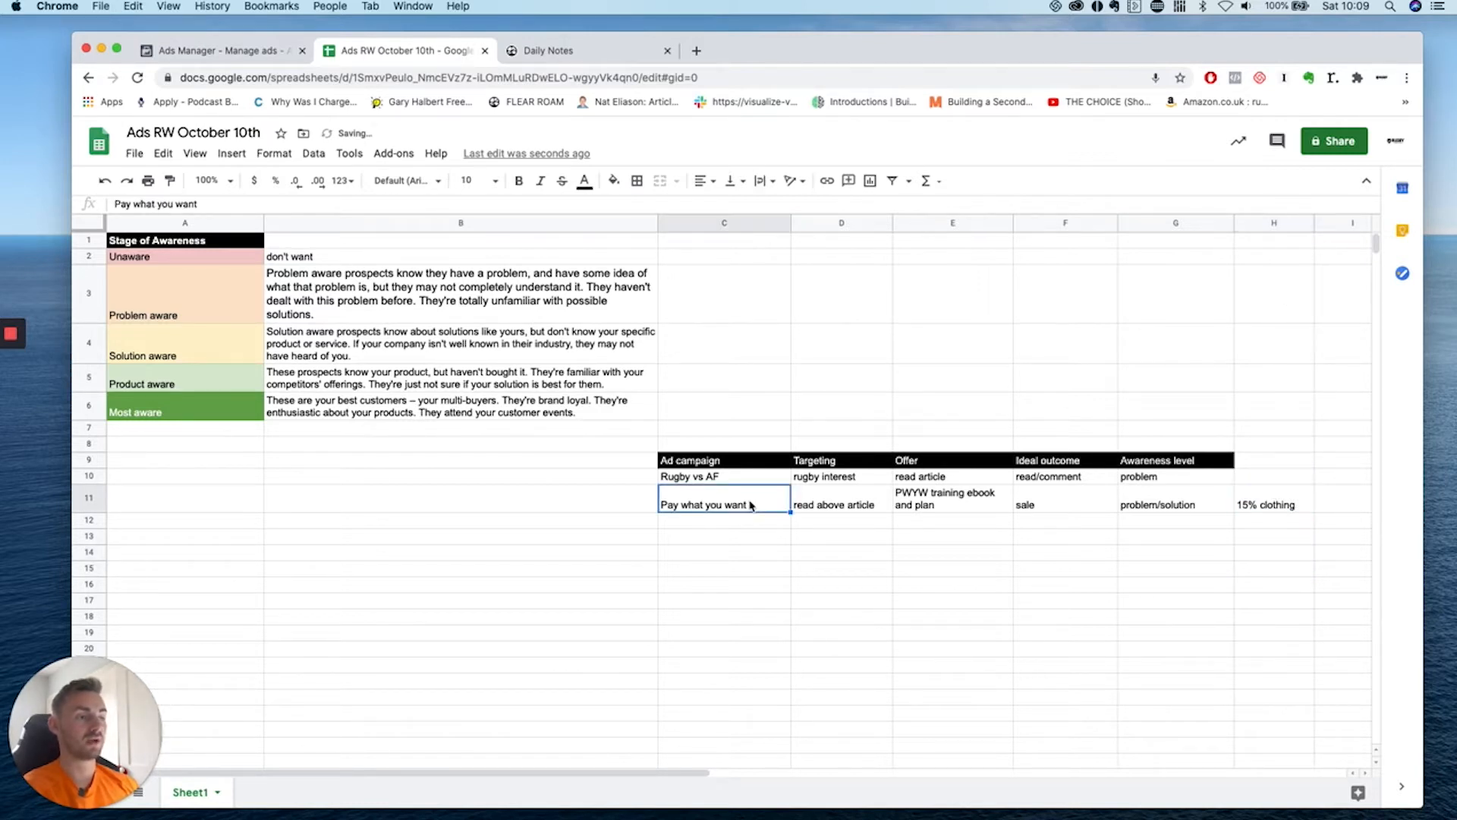
pyautogui.click(811, 506)
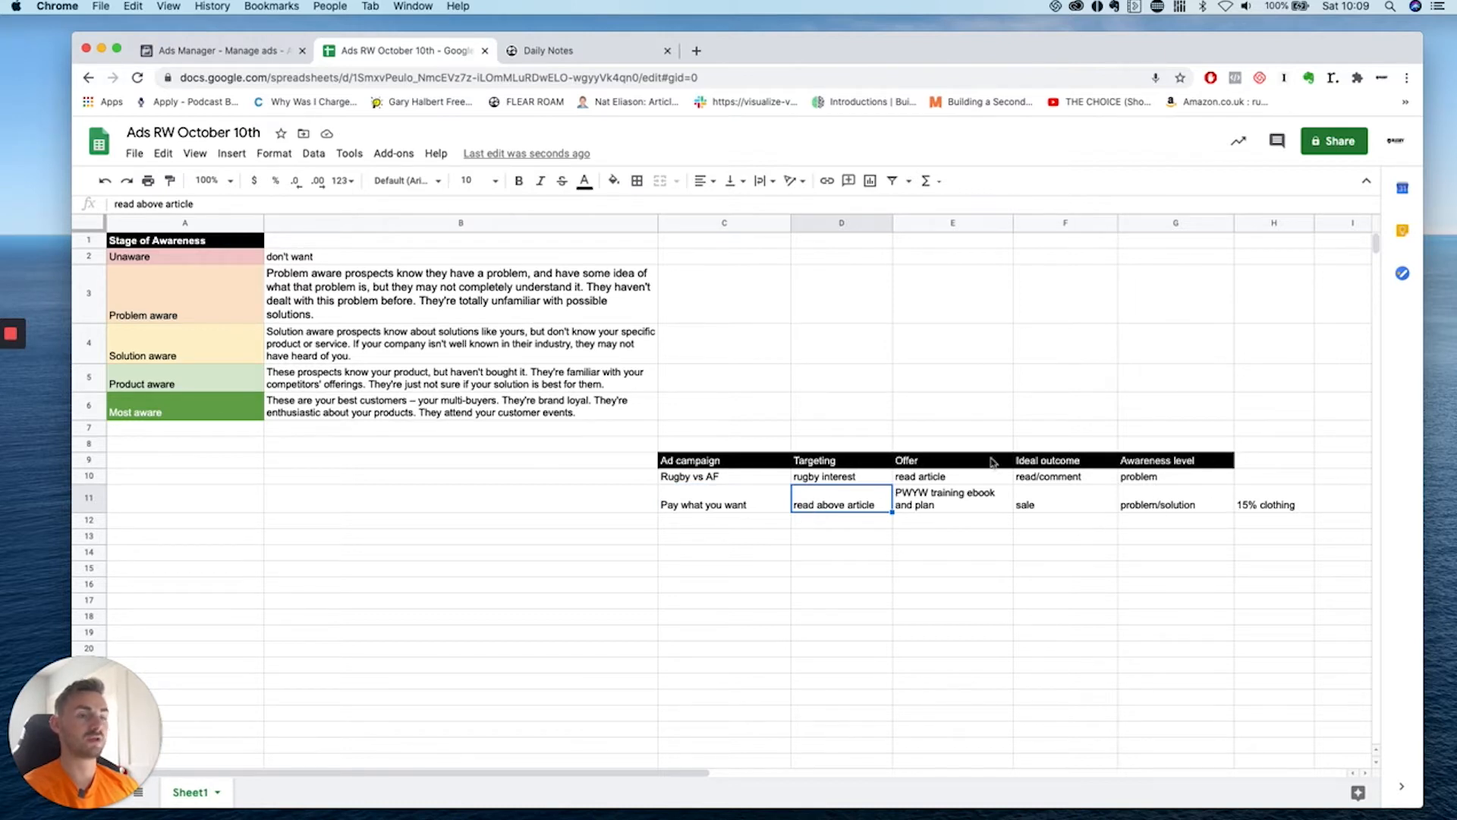
pyautogui.click(487, 304)
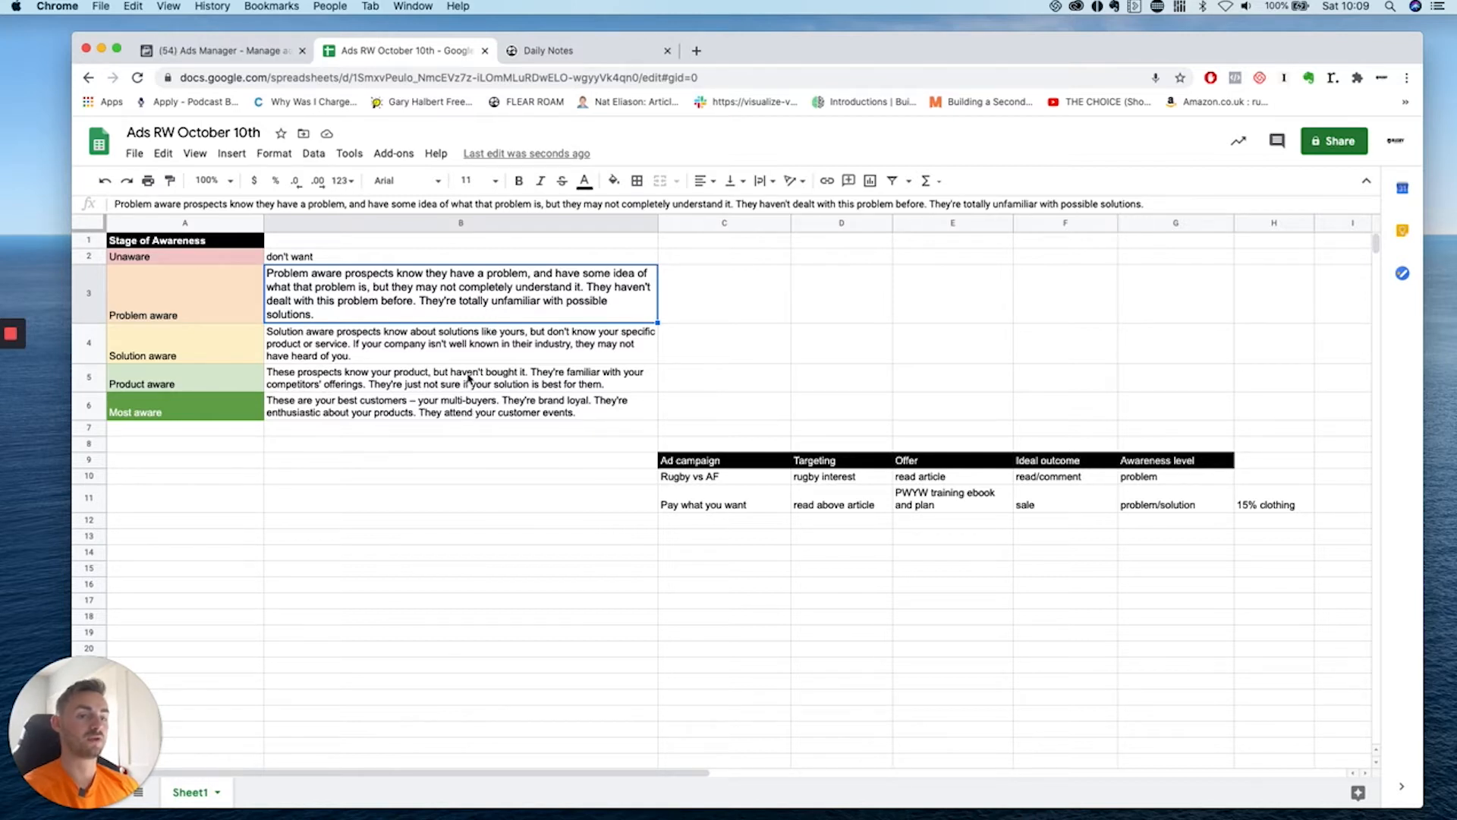
pyautogui.click(473, 348)
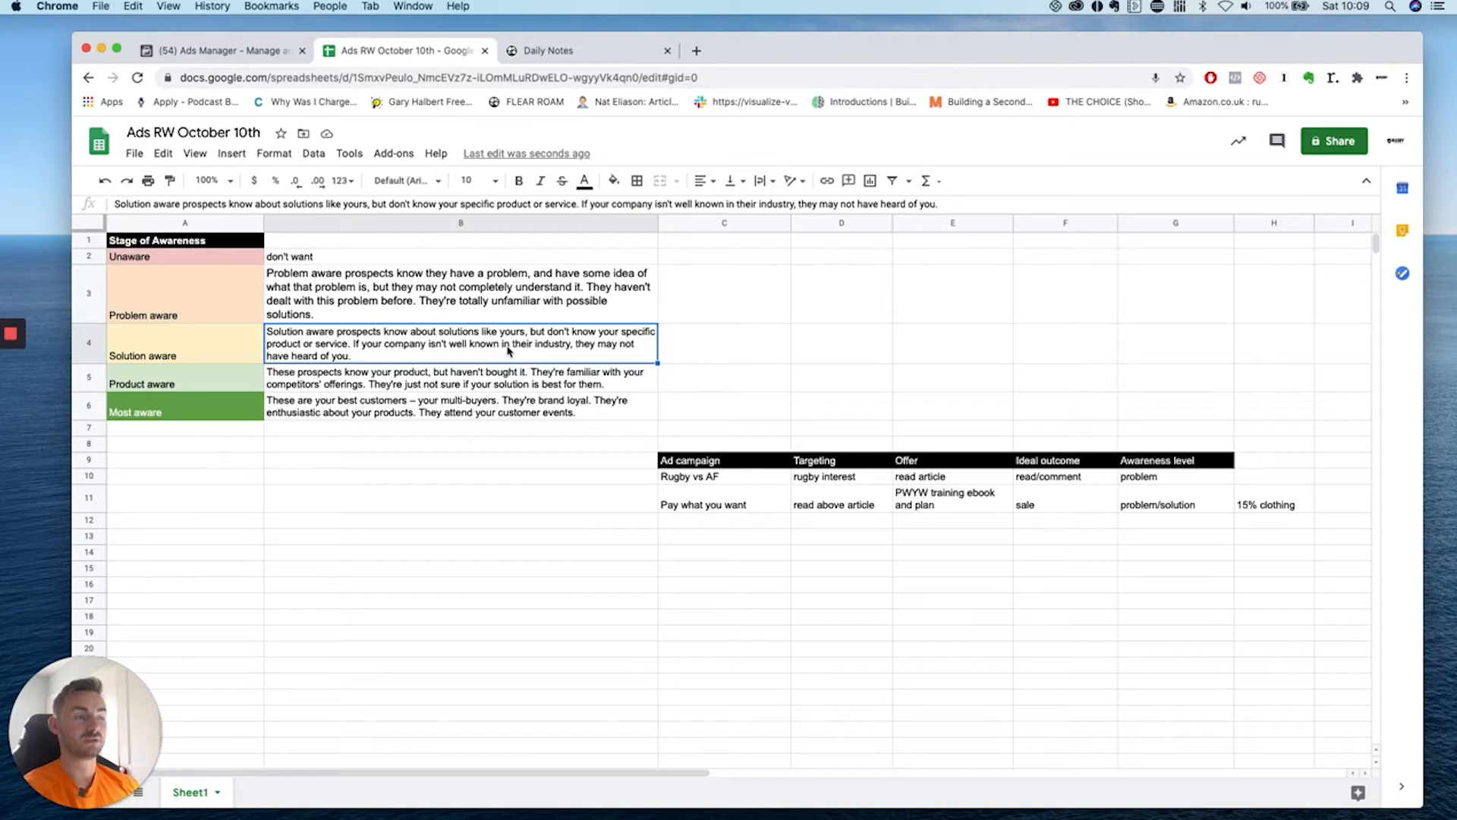
pyautogui.click(697, 523)
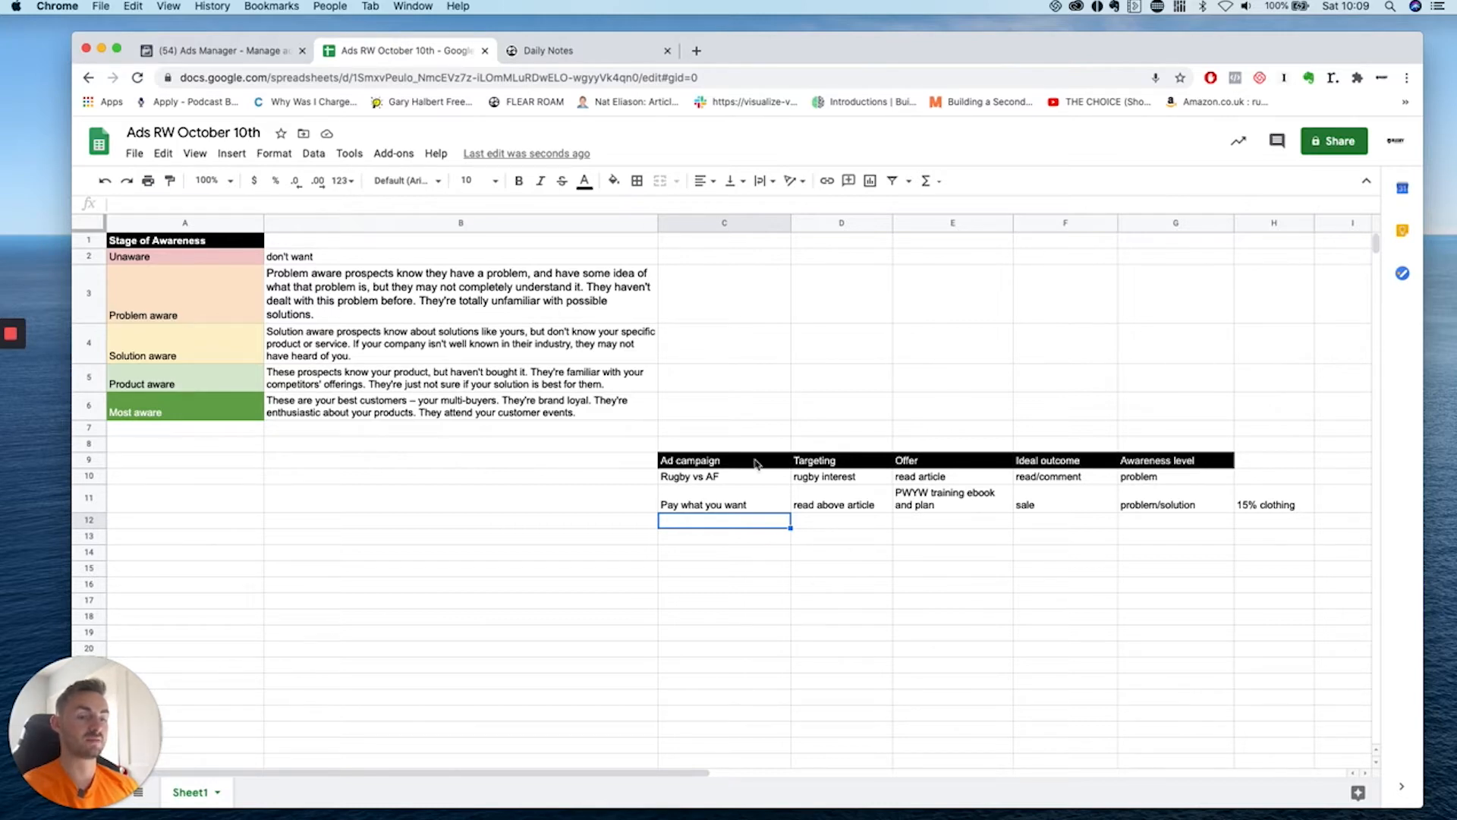
pyautogui.click(212, 51)
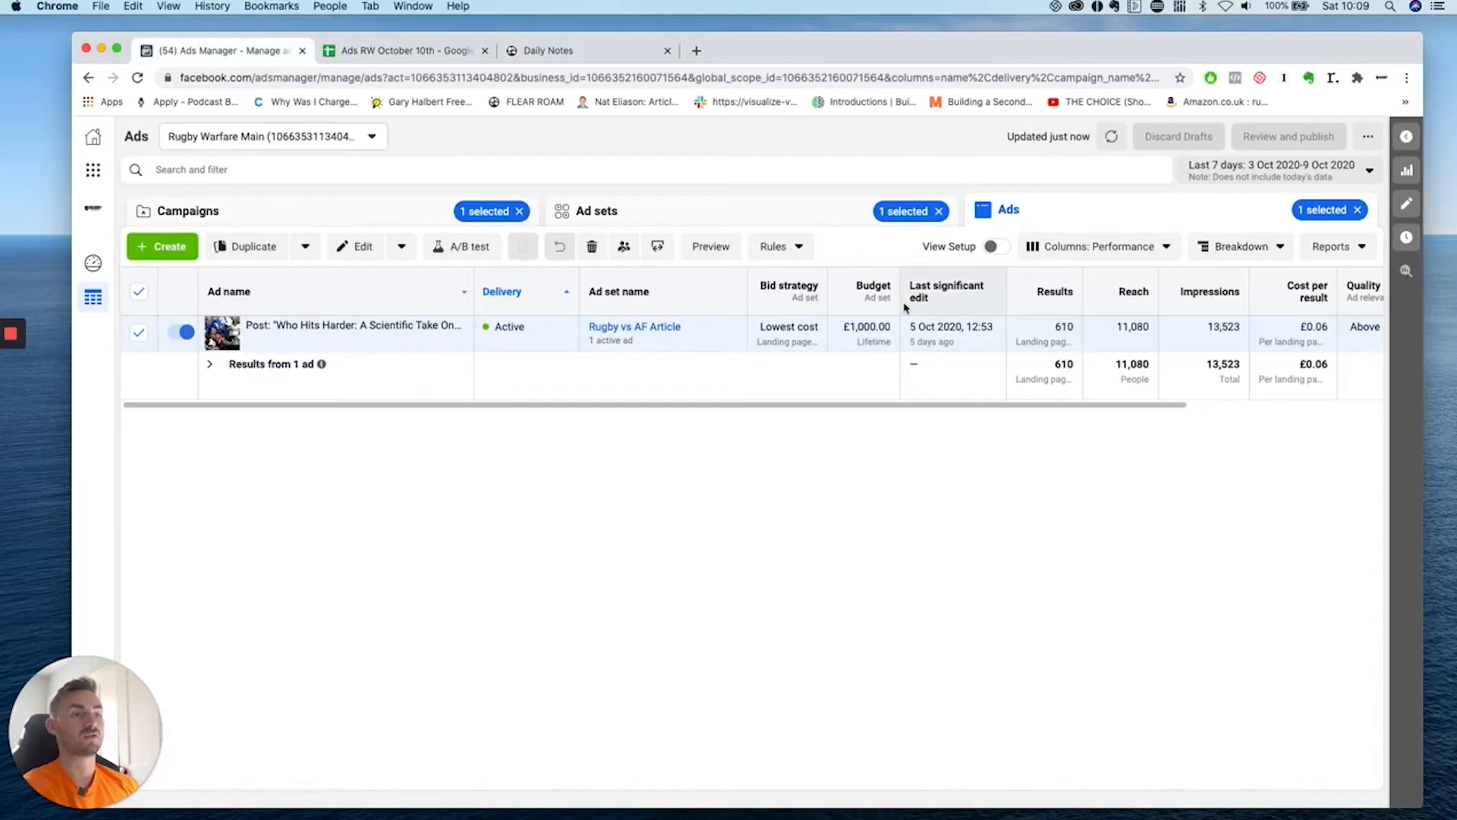
# Show all campaigns with yesterday's figures and quickly calculate 6*8 in system search.
pyautogui.click(358, 213)
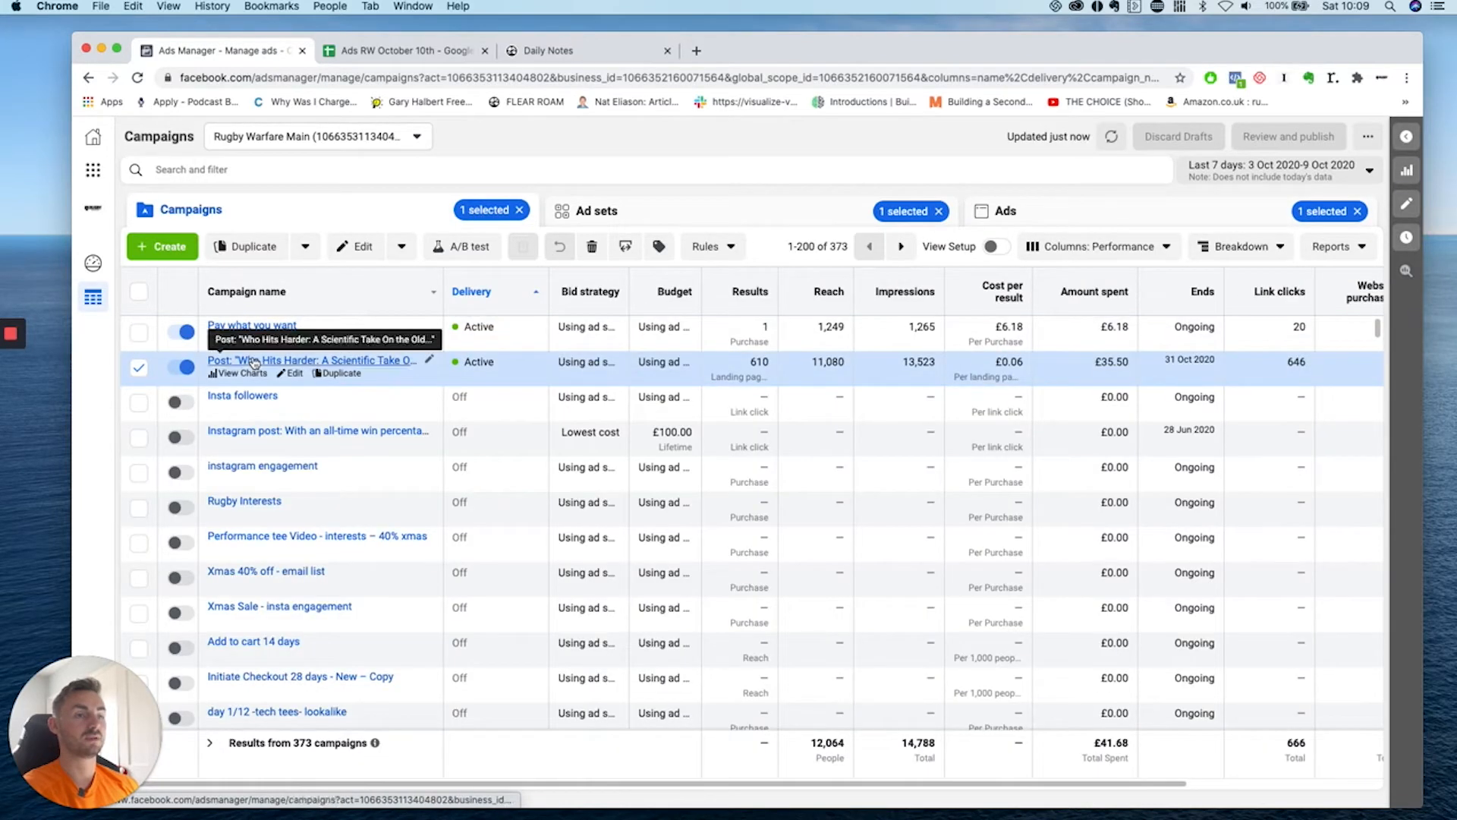
pyautogui.click(138, 370)
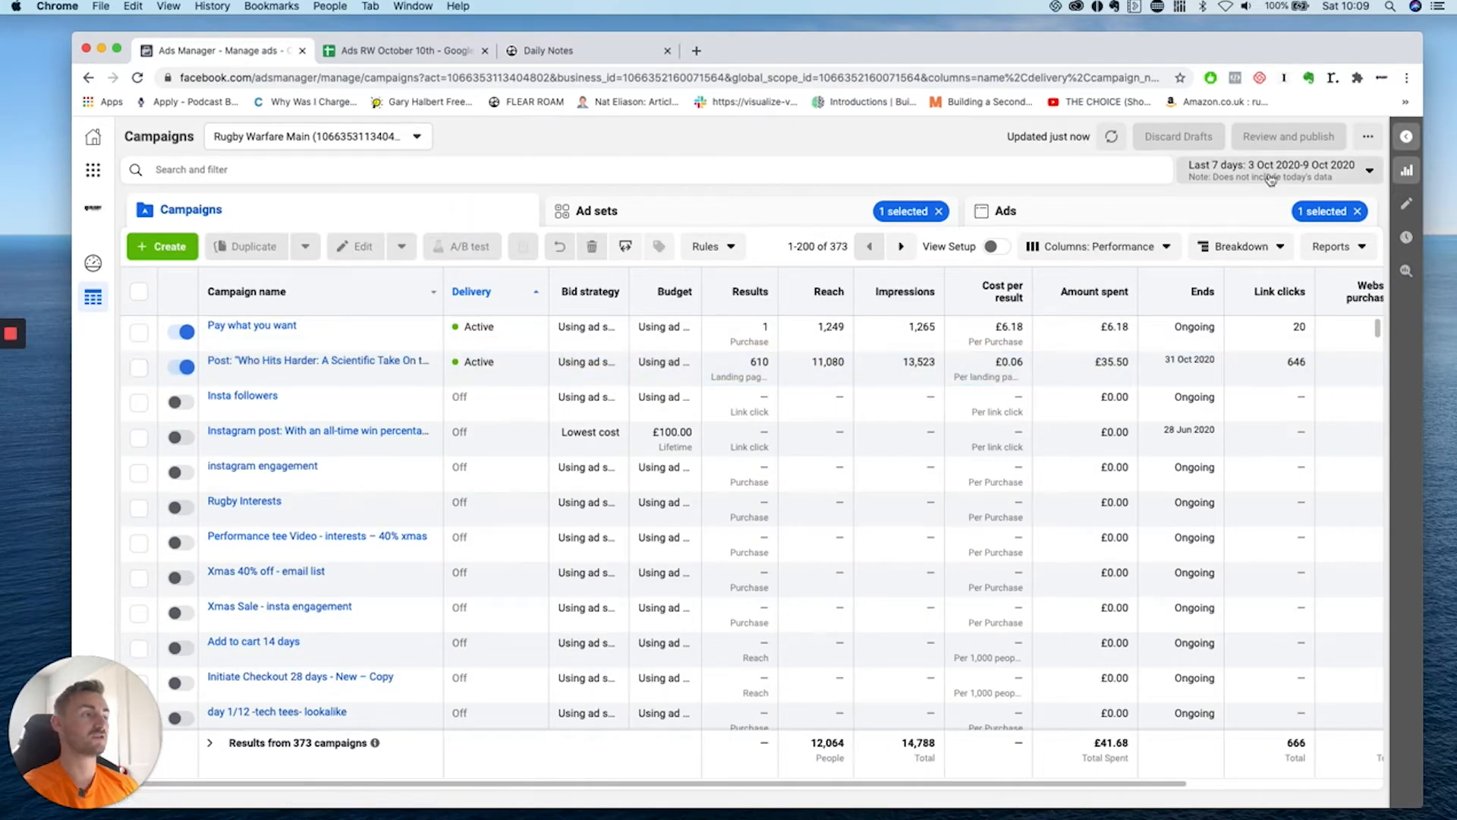
pyautogui.click(1358, 170)
pyautogui.click(1315, 277)
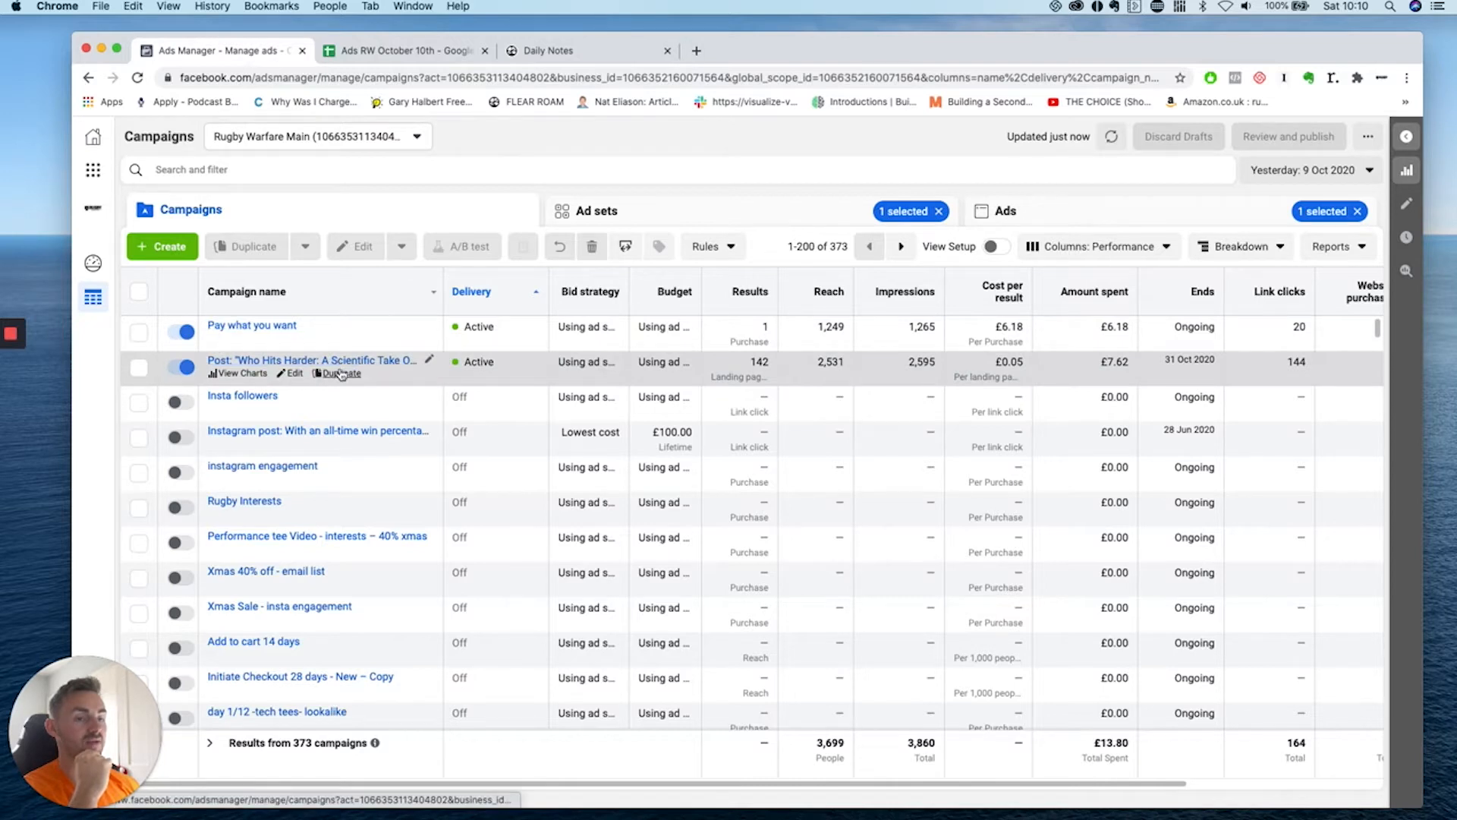
pyautogui.hscroll(5, 673, 359)
pyautogui.scroll(-1, 673, 359)
pyautogui.scroll(-1, 673, 359)
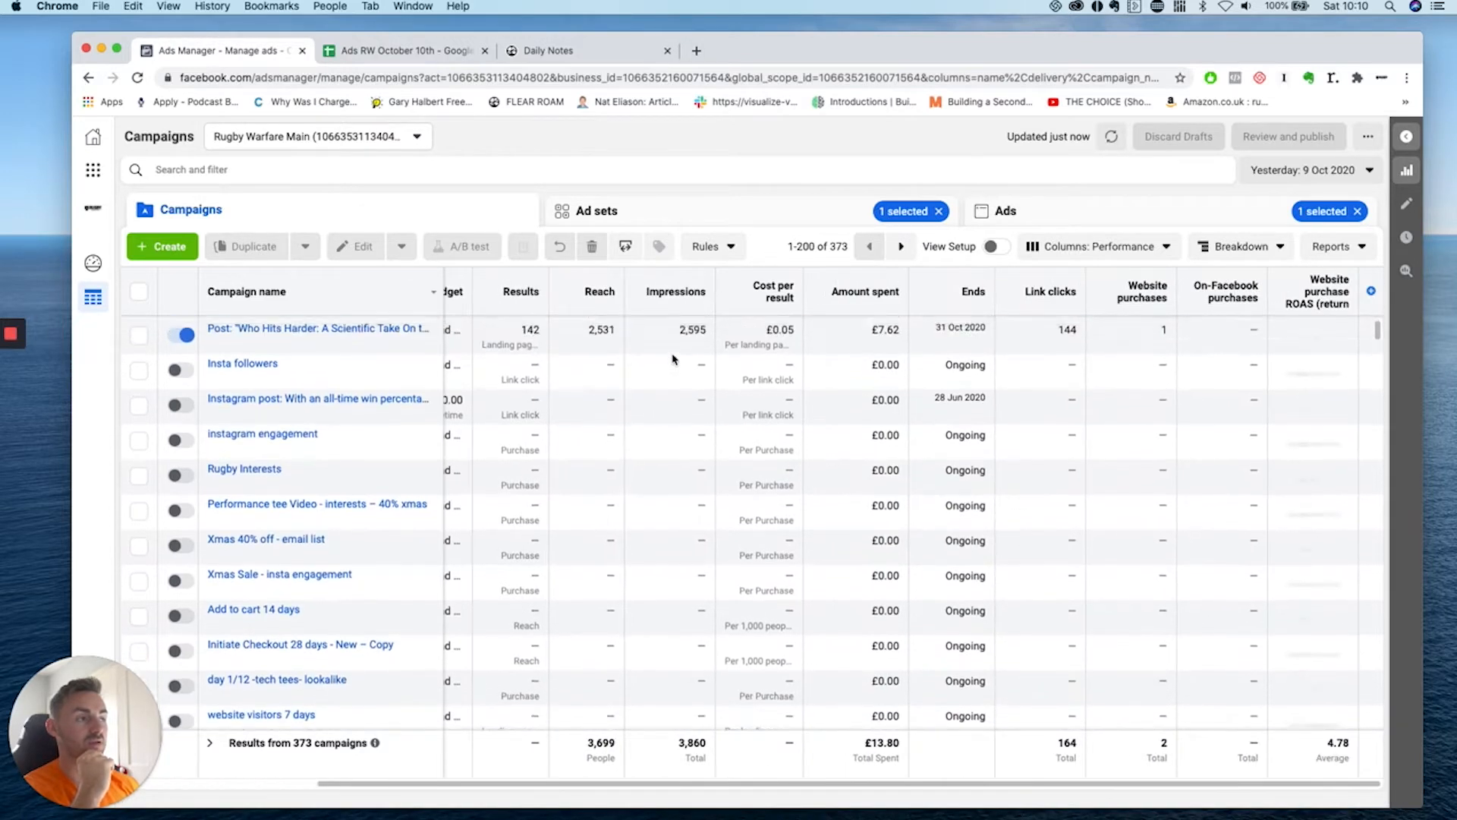
pyautogui.scroll(2, 673, 359)
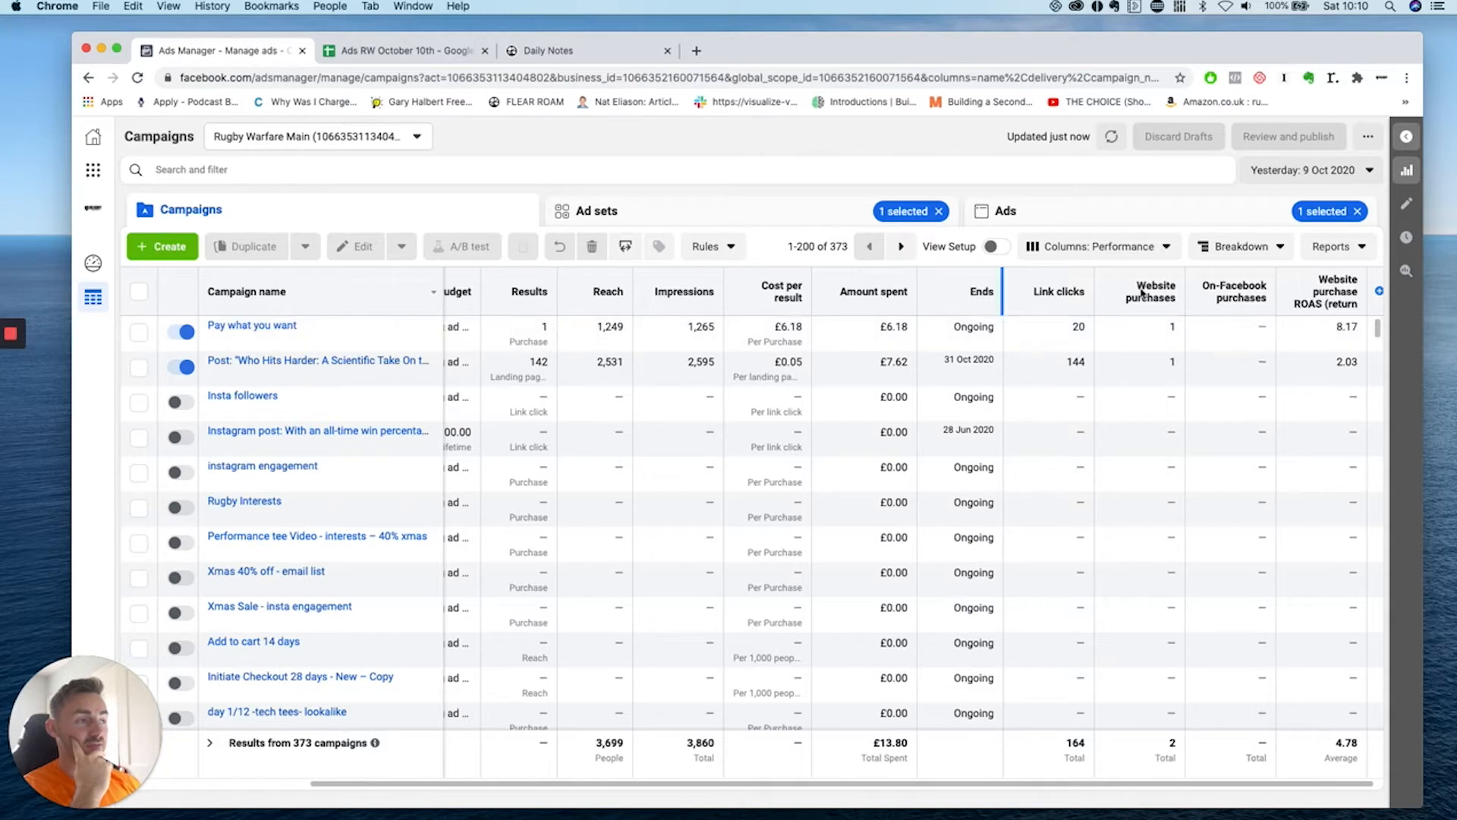
pyautogui.click(1389, 6)
pyautogui.write('6*8')
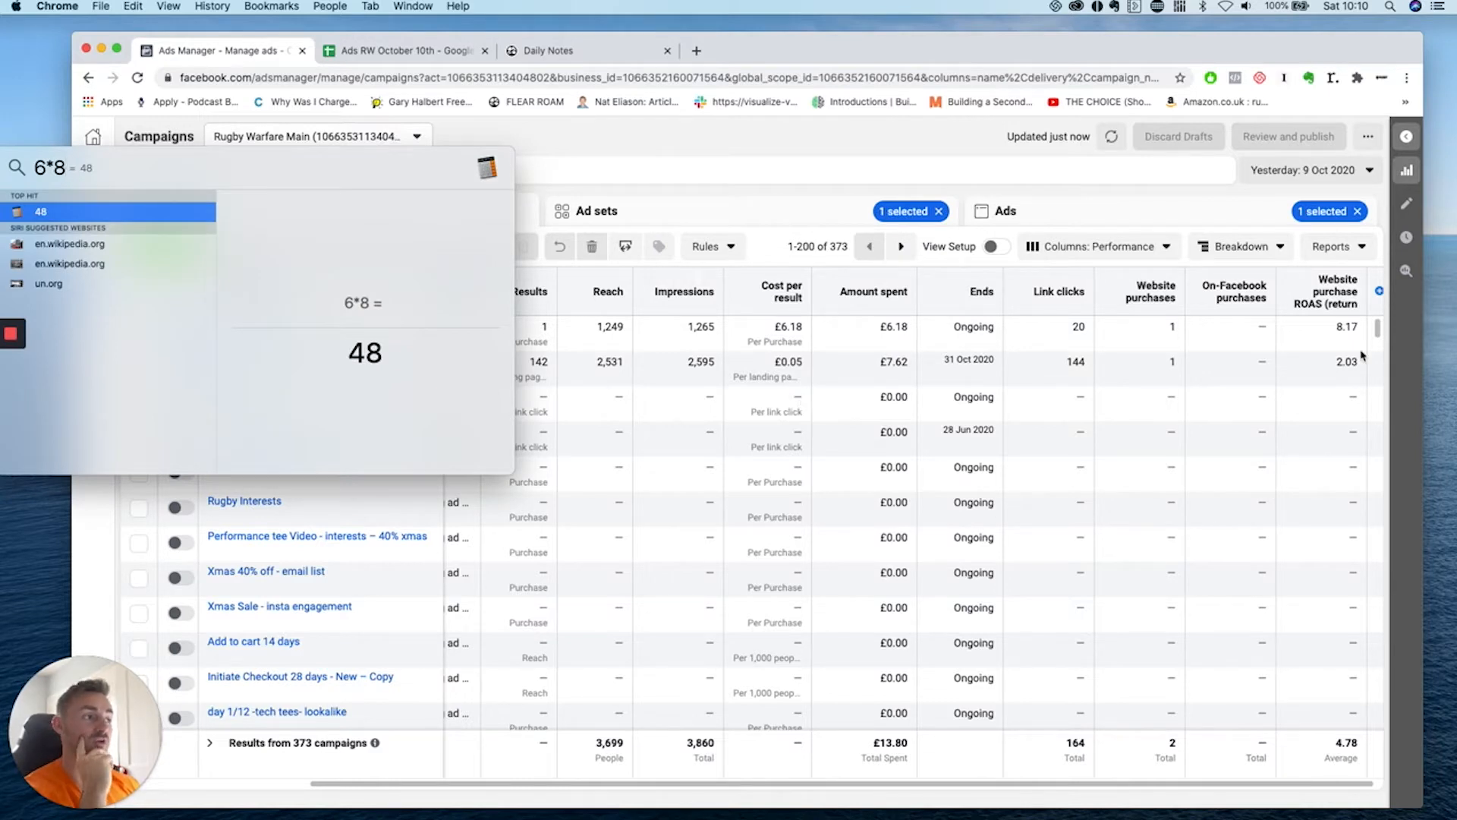
pyautogui.press('Escape')
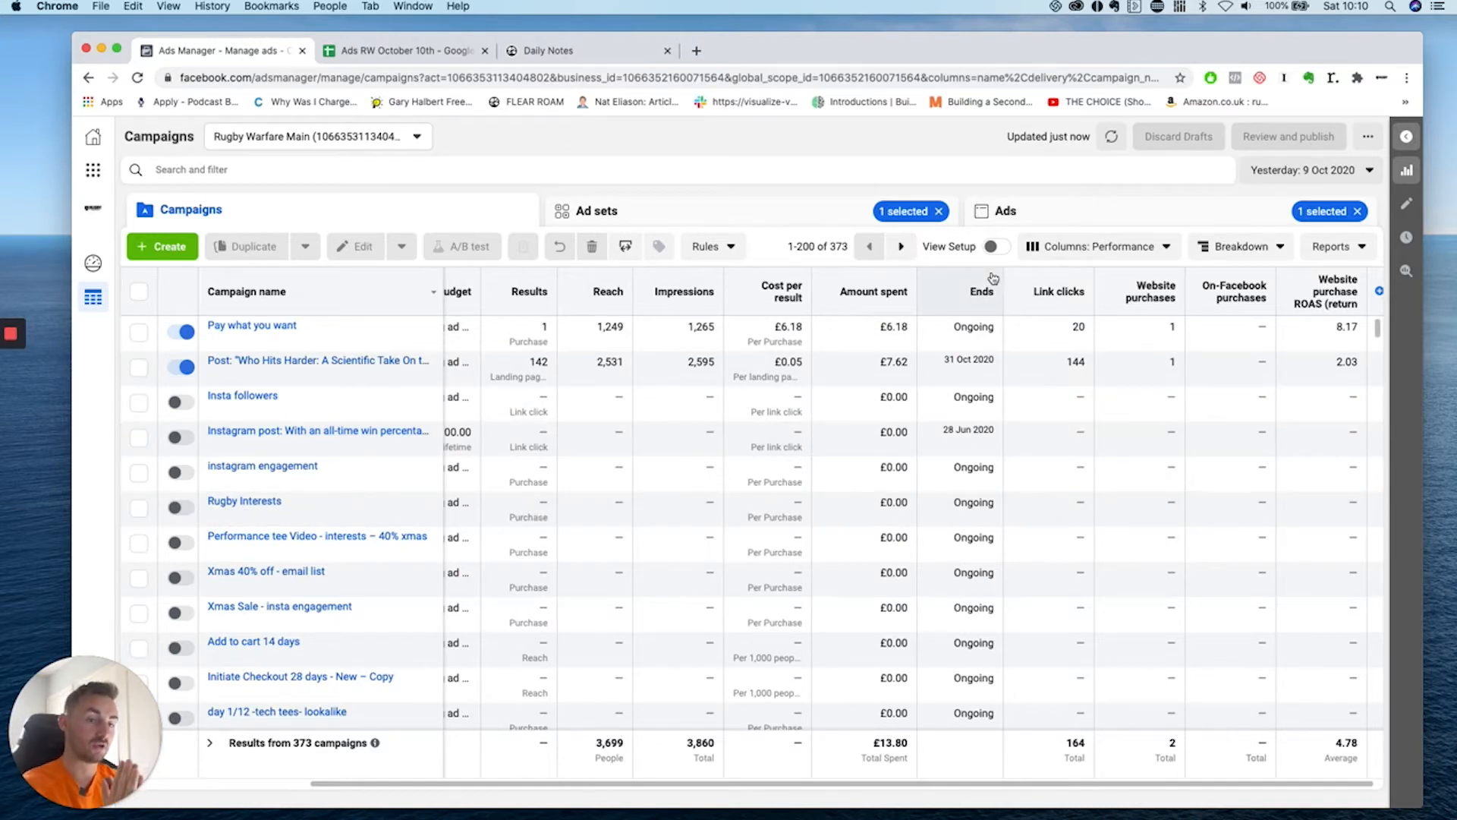
# Switch the campaign report to Today (10 Oct 2020).
pyautogui.click(1302, 170)
pyautogui.click(1320, 255)
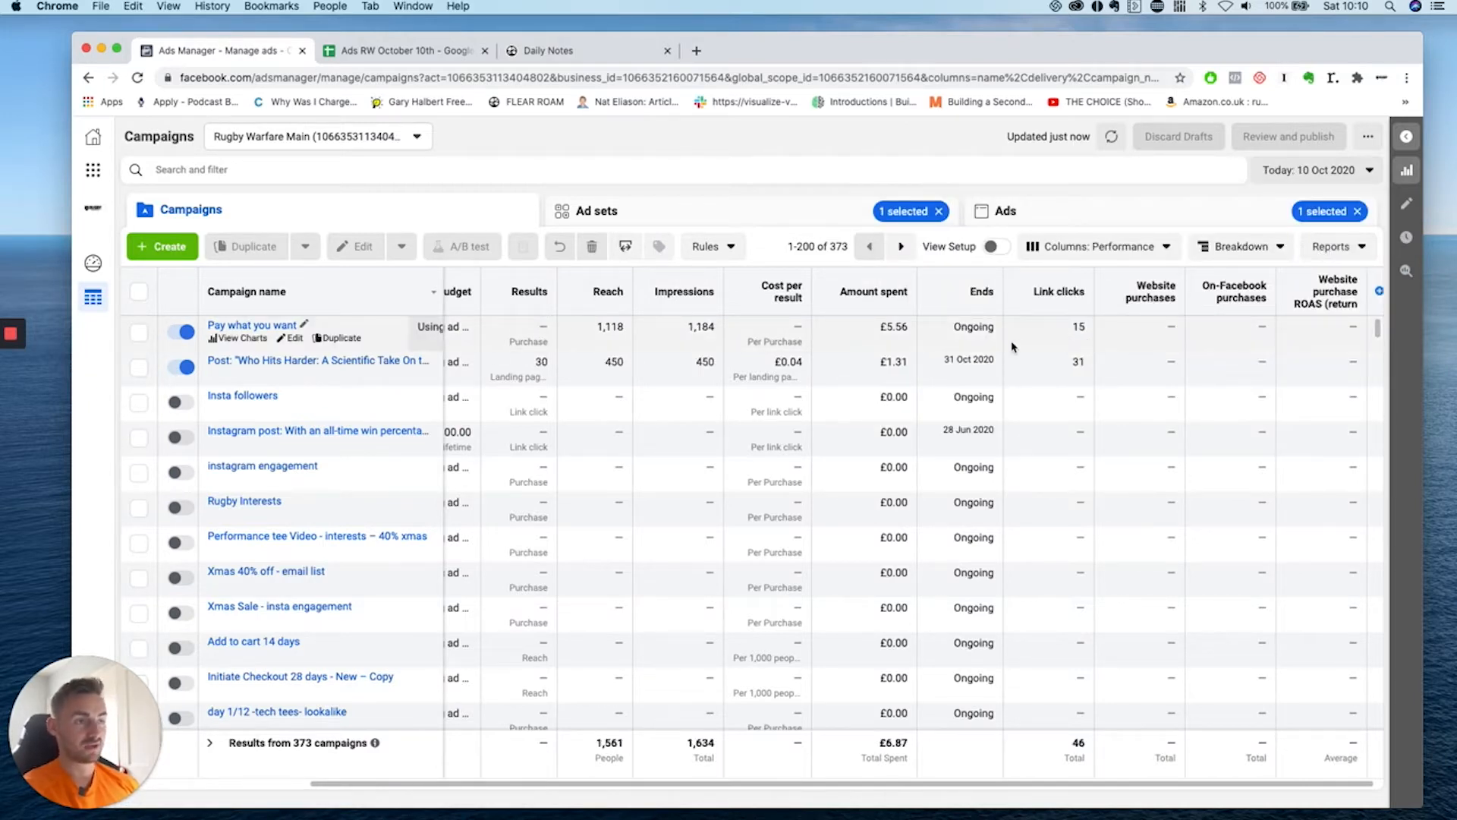
pyautogui.hscroll(-5, 1012, 347)
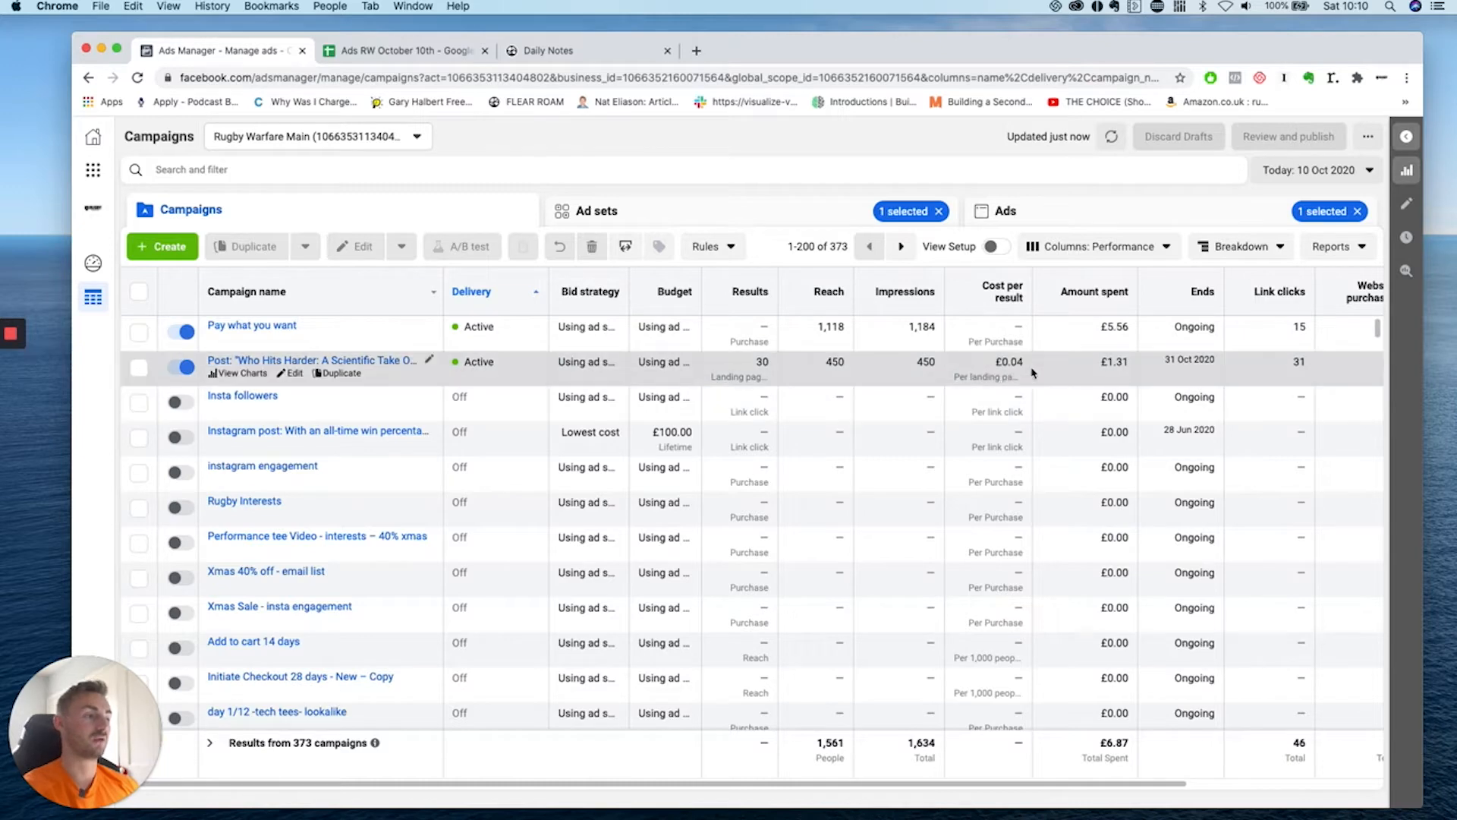
# Enter campaign 'Current customers - back in stock' in C14 and widen column C.
pyautogui.click(418, 50)
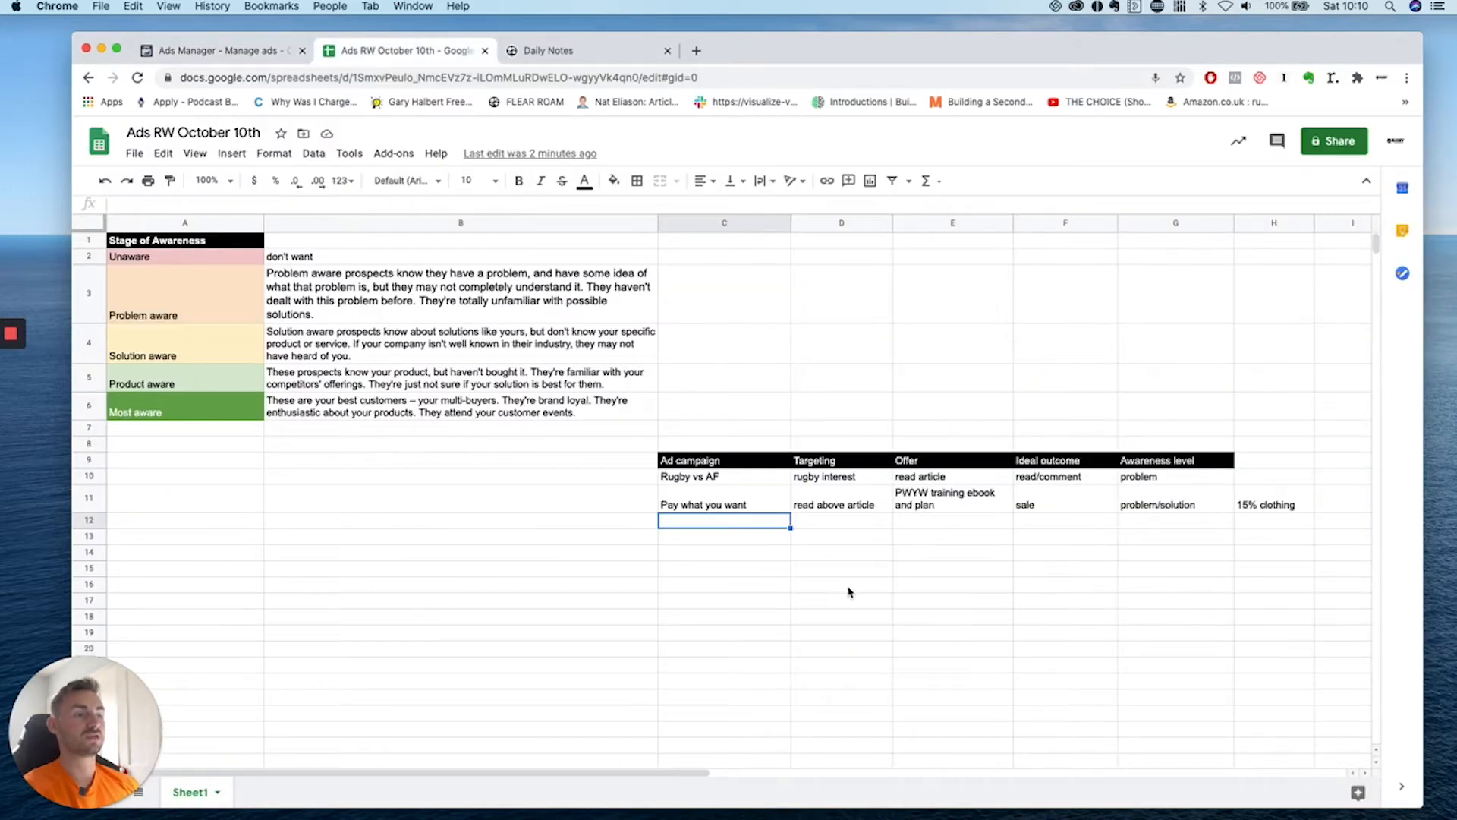
pyautogui.click(703, 559)
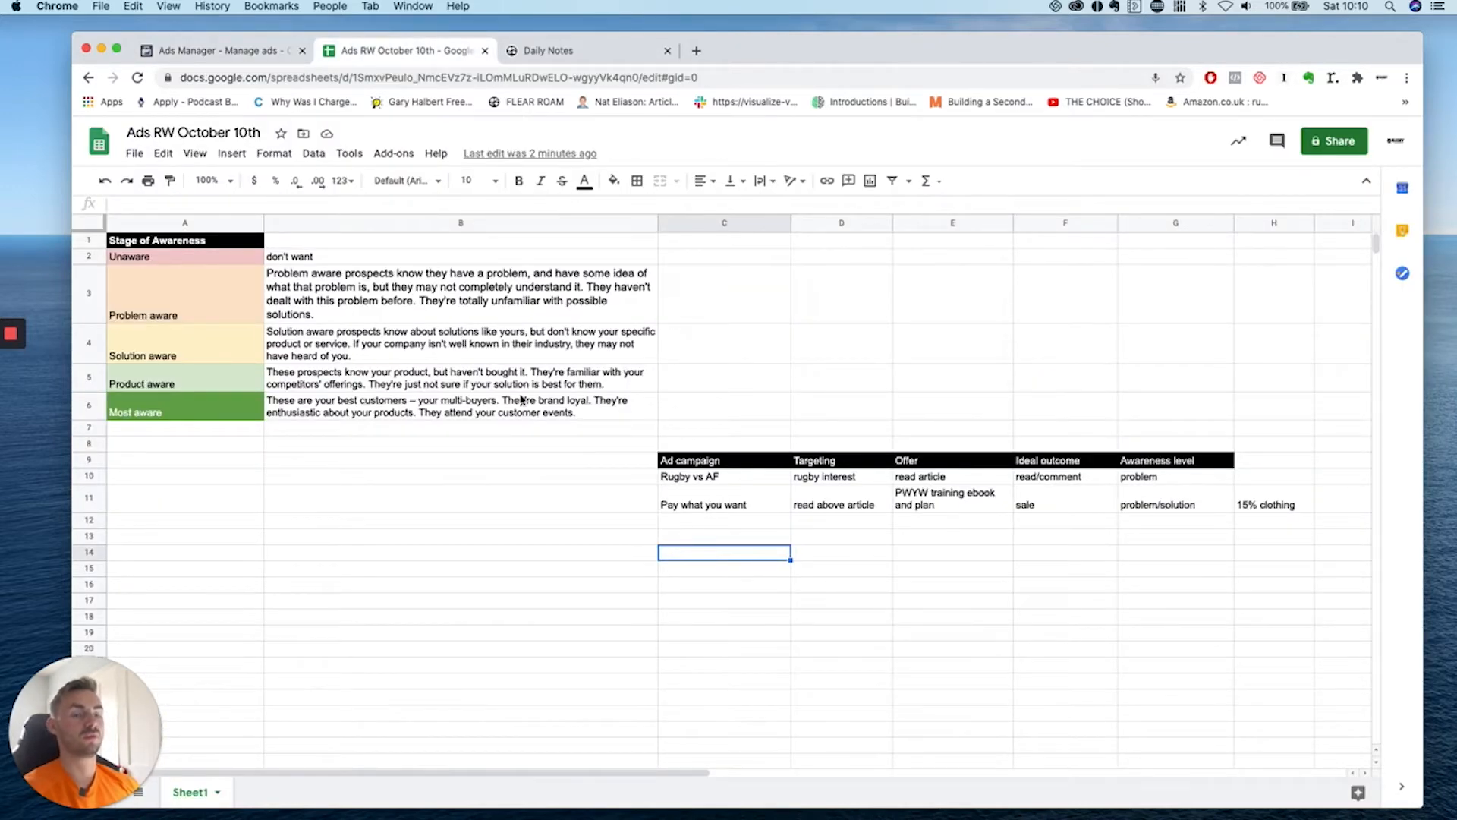
pyautogui.click(243, 414)
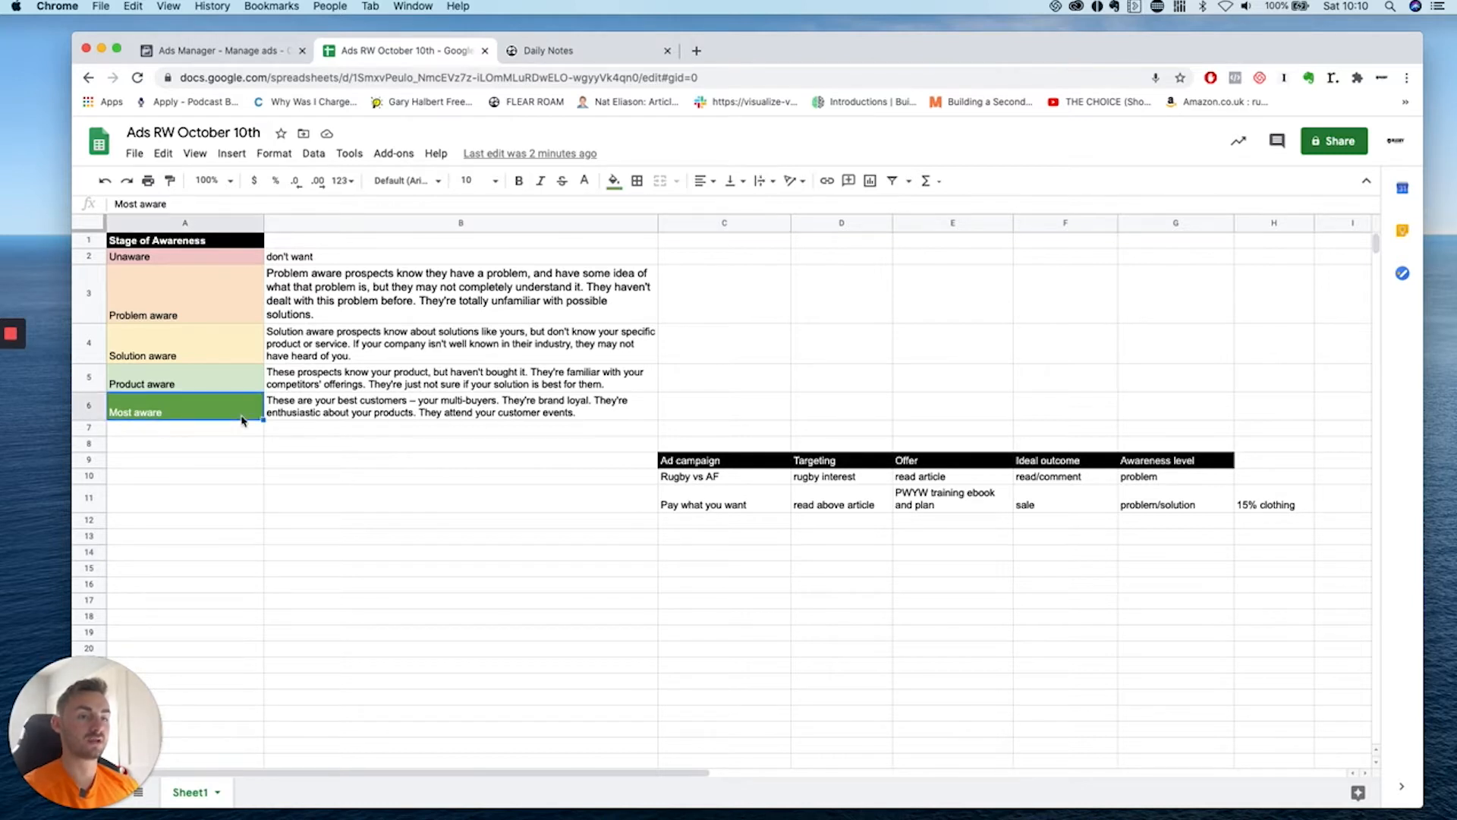
pyautogui.click(691, 560)
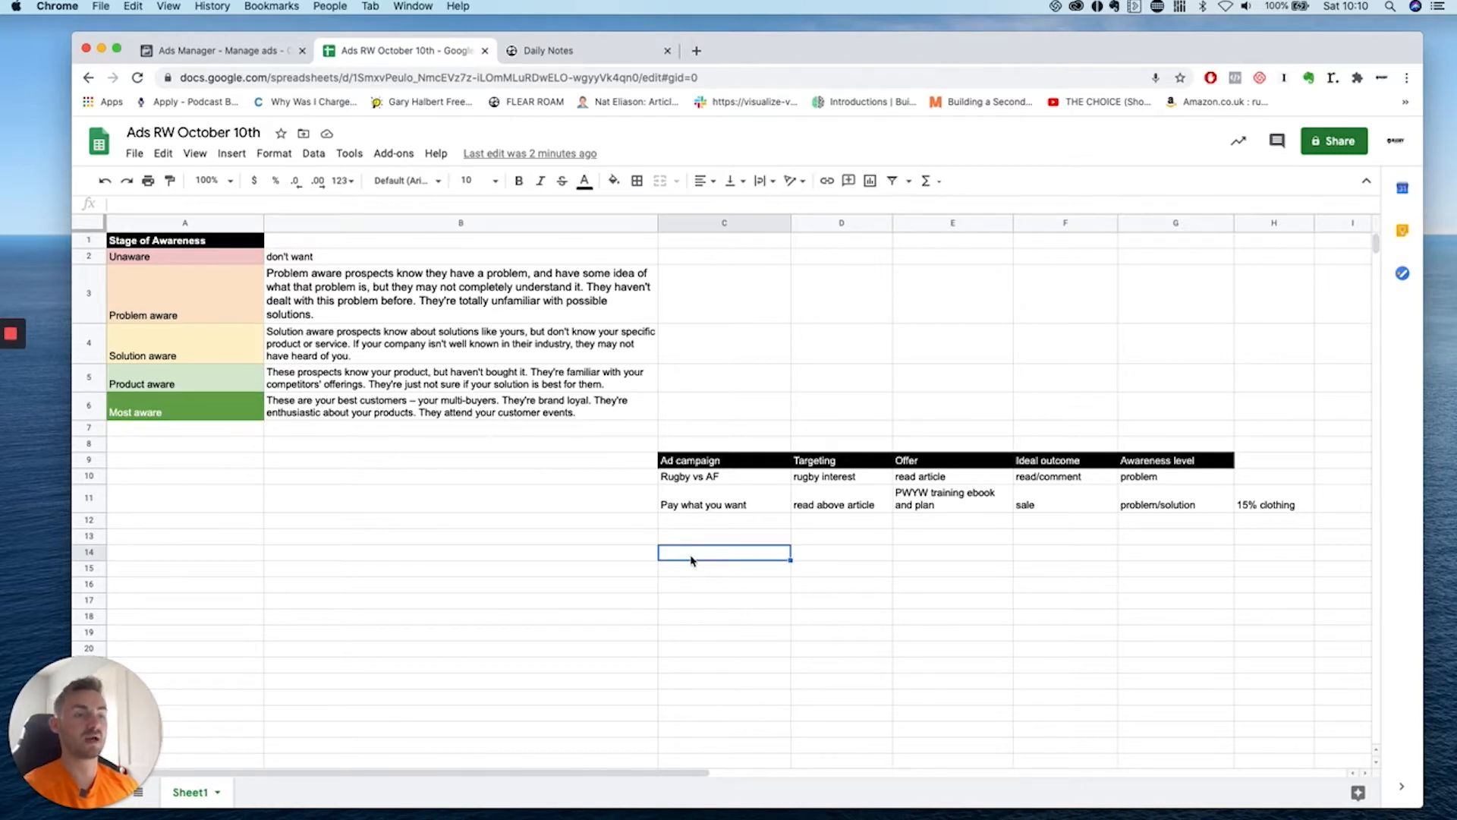
pyautogui.write('Remarketing')
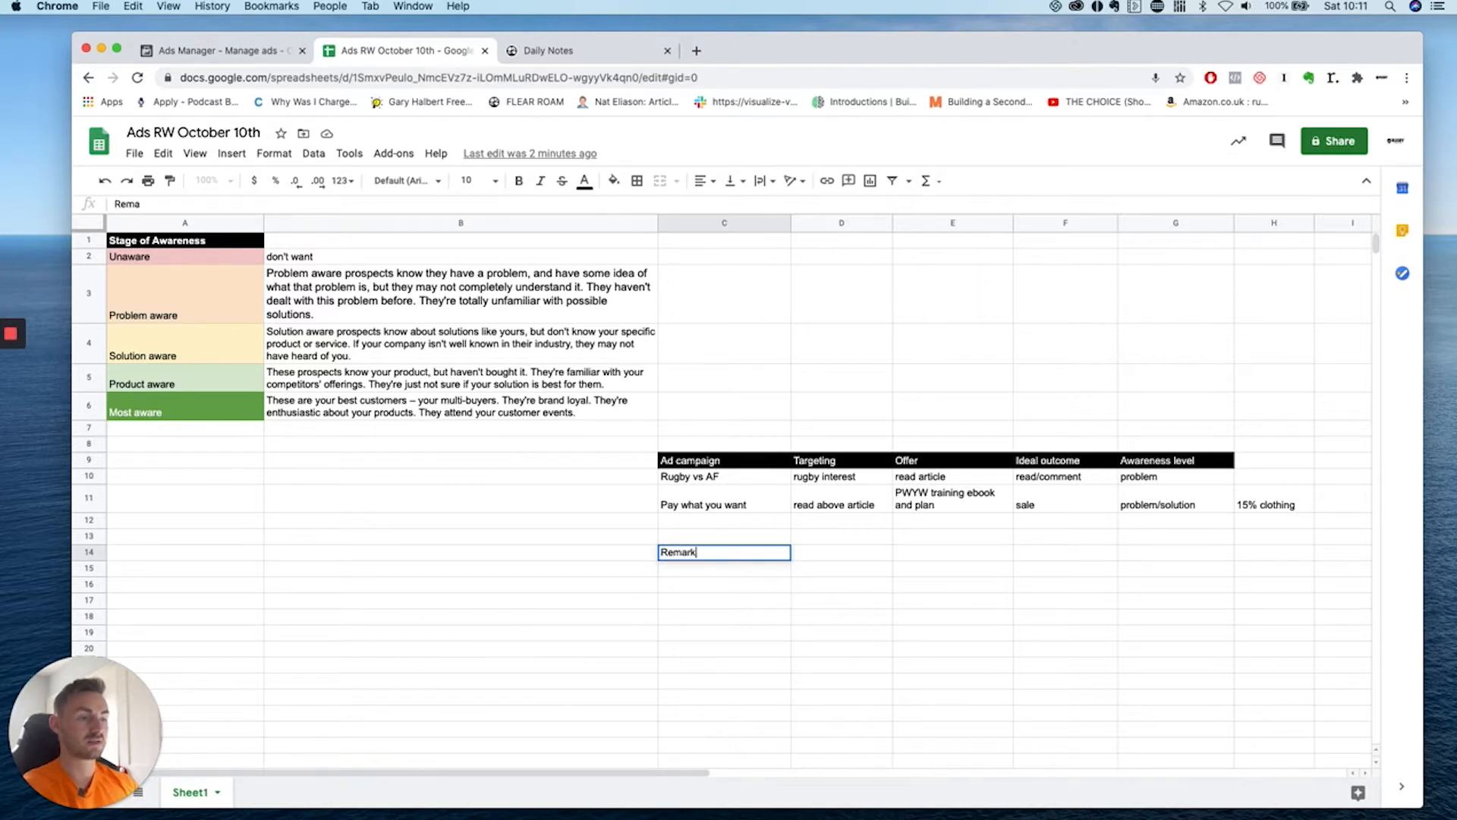
pyautogui.doubleClick(767, 551)
pyautogui.write('Curren')
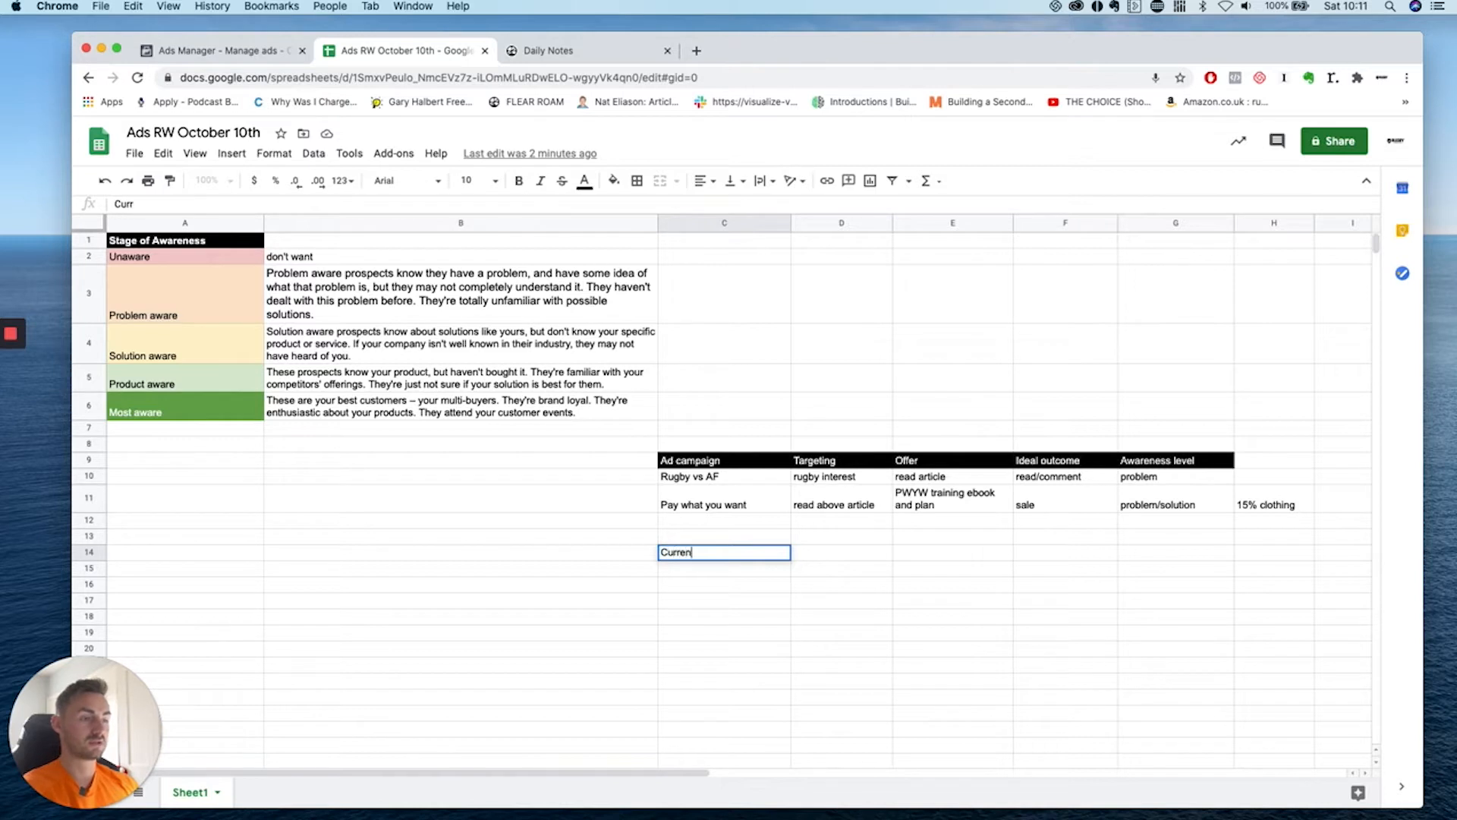
pyautogui.write('t customers - back i st')
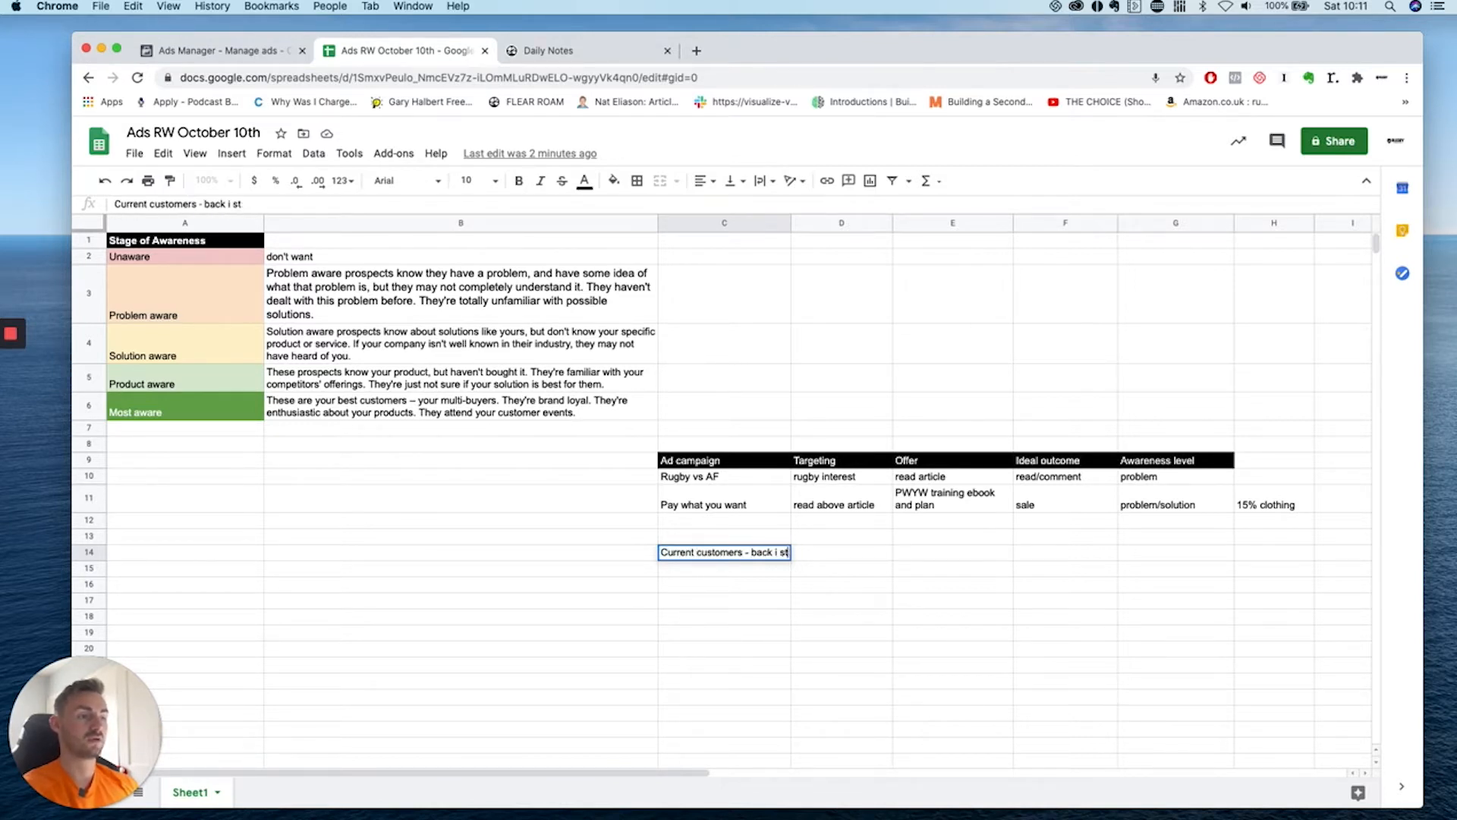
pyautogui.press('BackSpace')
pyautogui.press('BackSpace')
pyautogui.press('BackSpace')
pyautogui.write('n stock')
pyautogui.click(796, 654)
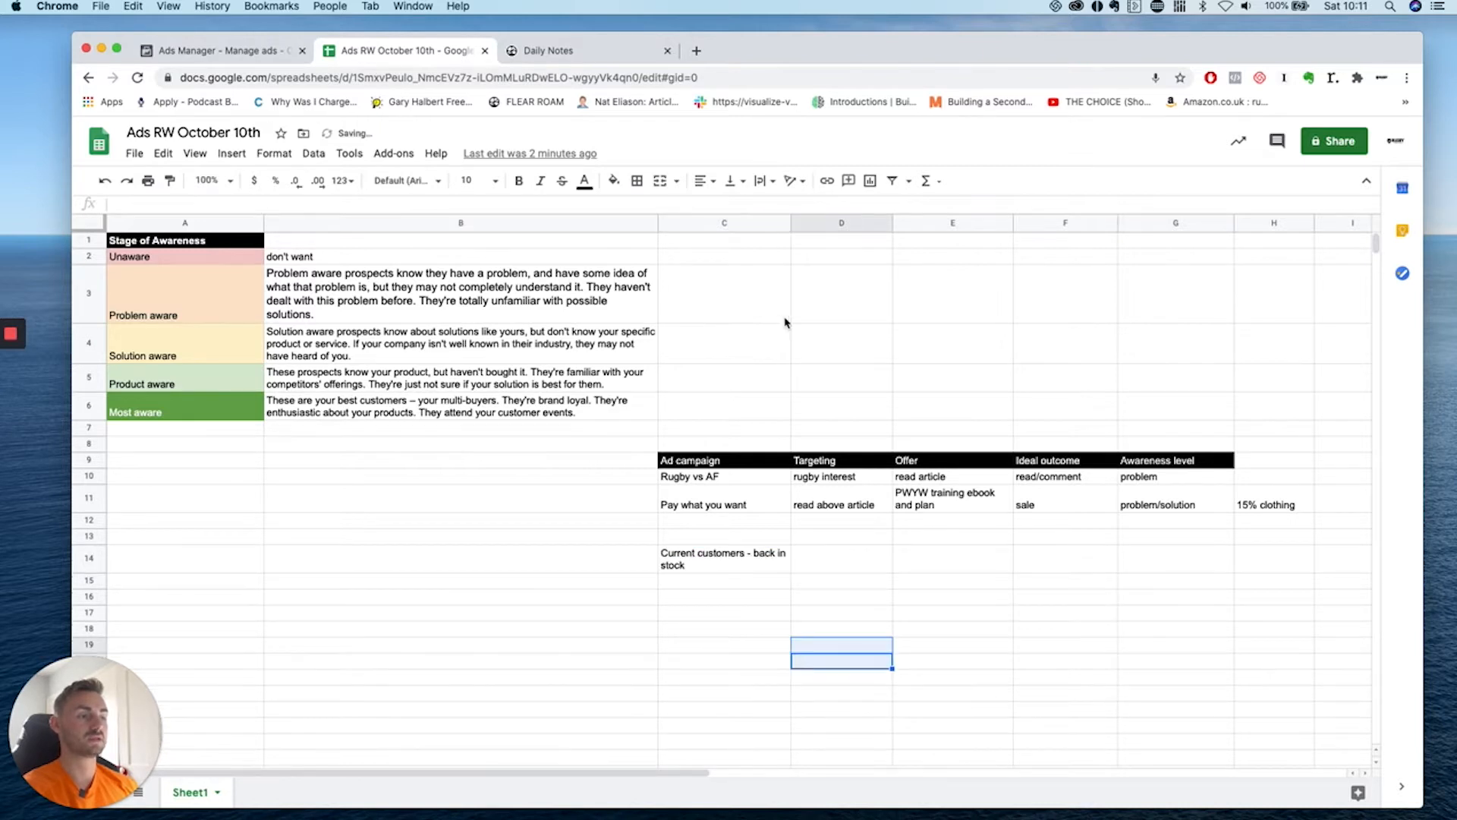
pyautogui.moveTo(789, 230); pyautogui.dragTo(828, 230)
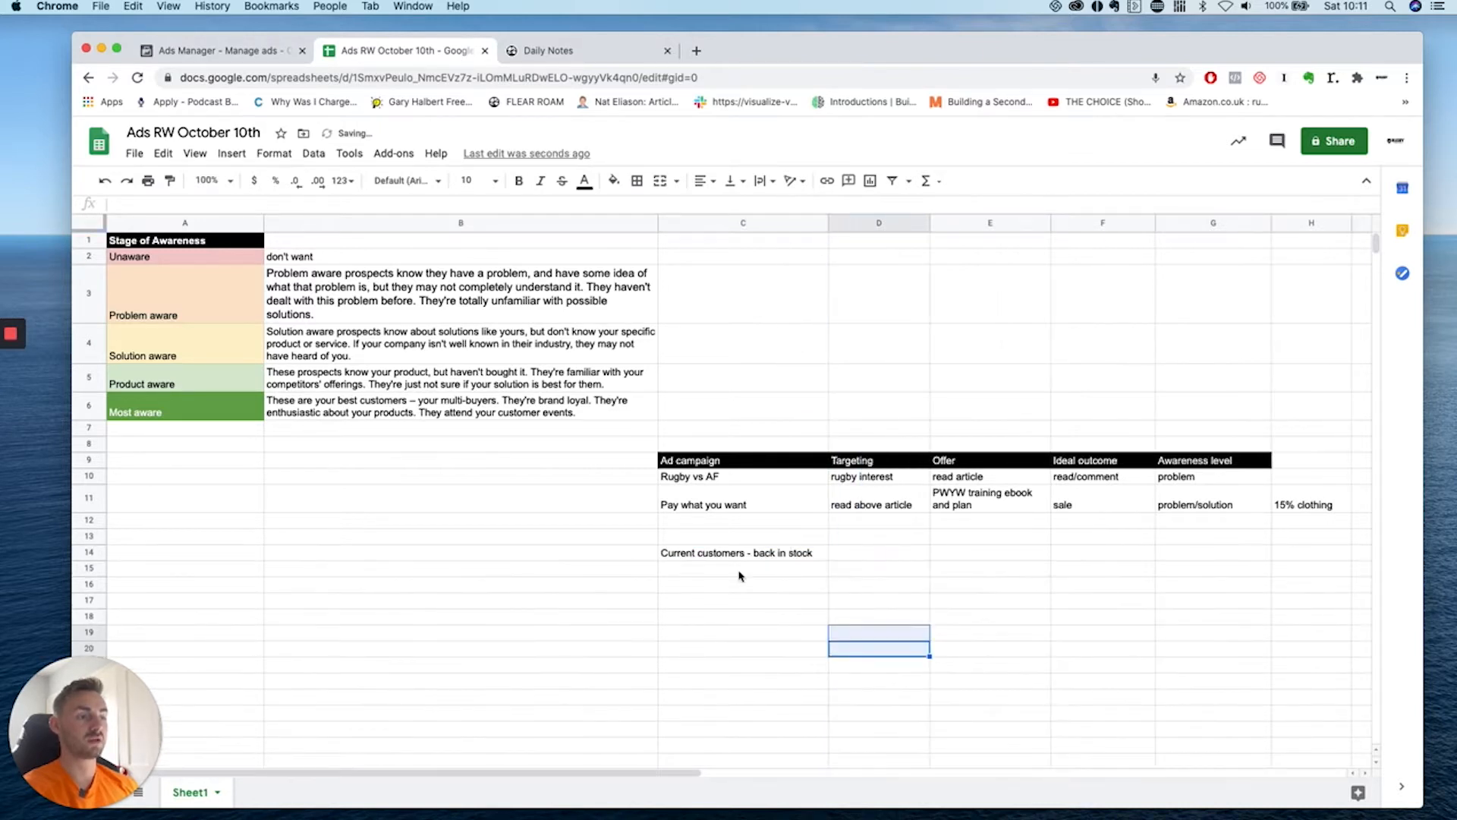
pyautogui.click(740, 560)
# Set D14 targeting to 'all previous purchases' and widen column D to fit.
pyautogui.click(846, 560)
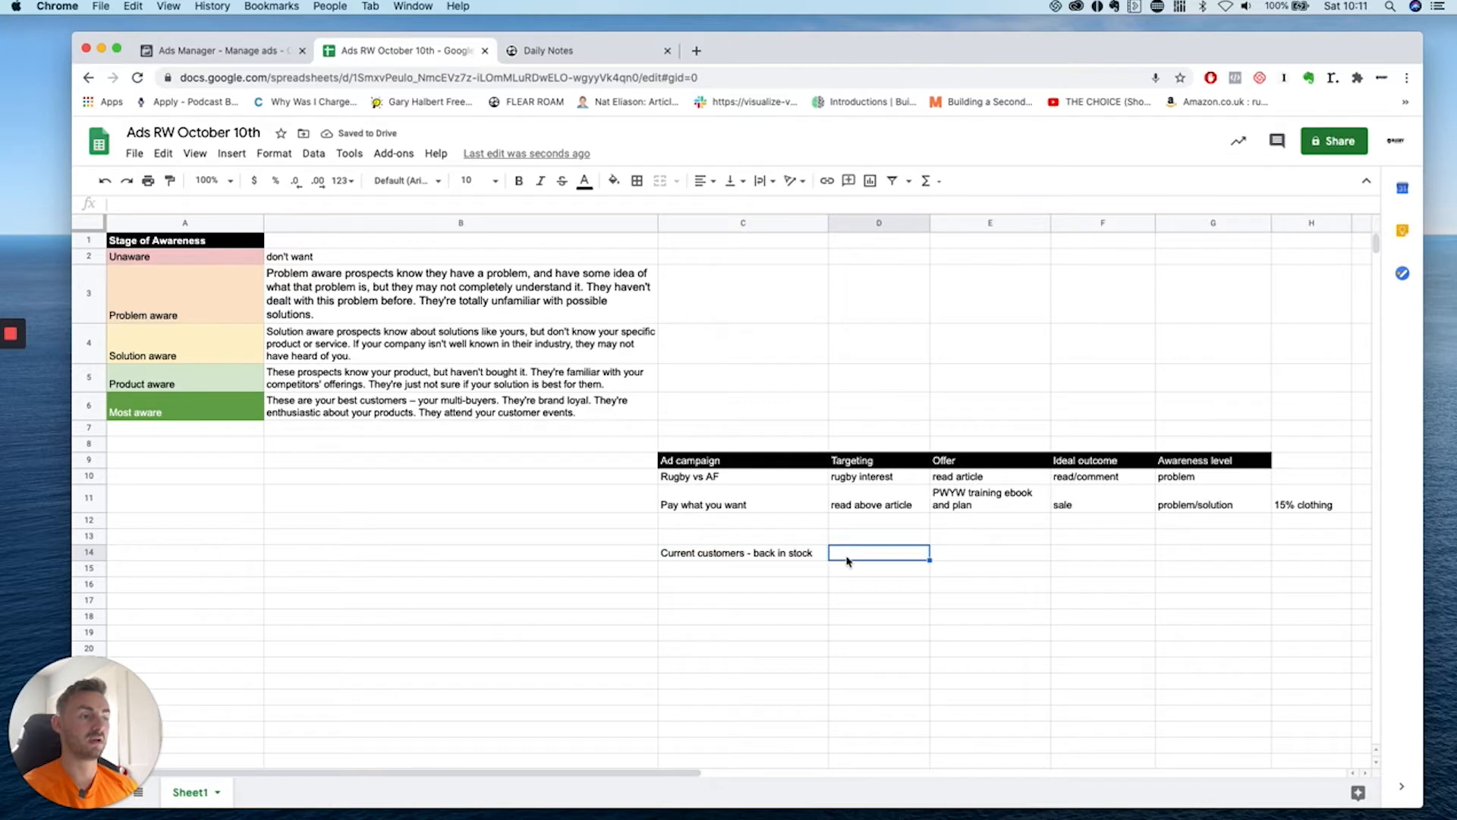
pyautogui.write('current')
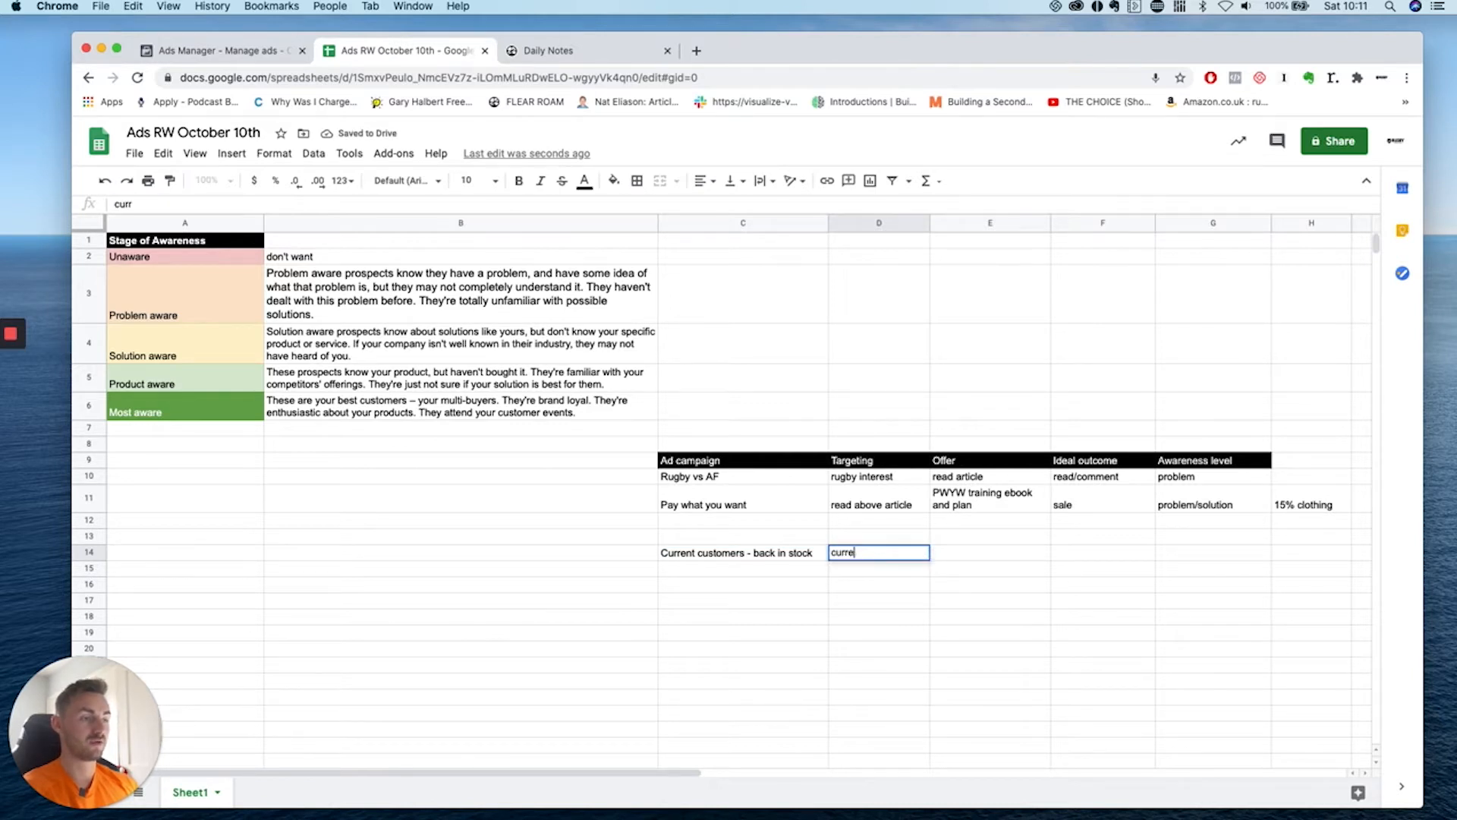
pyautogui.press('BackSpace')
pyautogui.press('BackSpace')
pyautogui.press('BackSpace')
pyautogui.press('BackSpace')
pyautogui.press('BackSpace')
pyautogui.write('all urgb')
pyautogui.press('BackSpace')
pyautogui.press('BackSpace')
pyautogui.press('BackSpace')
pyautogui.press('BackSpace')
pyautogui.write('previous purchases')
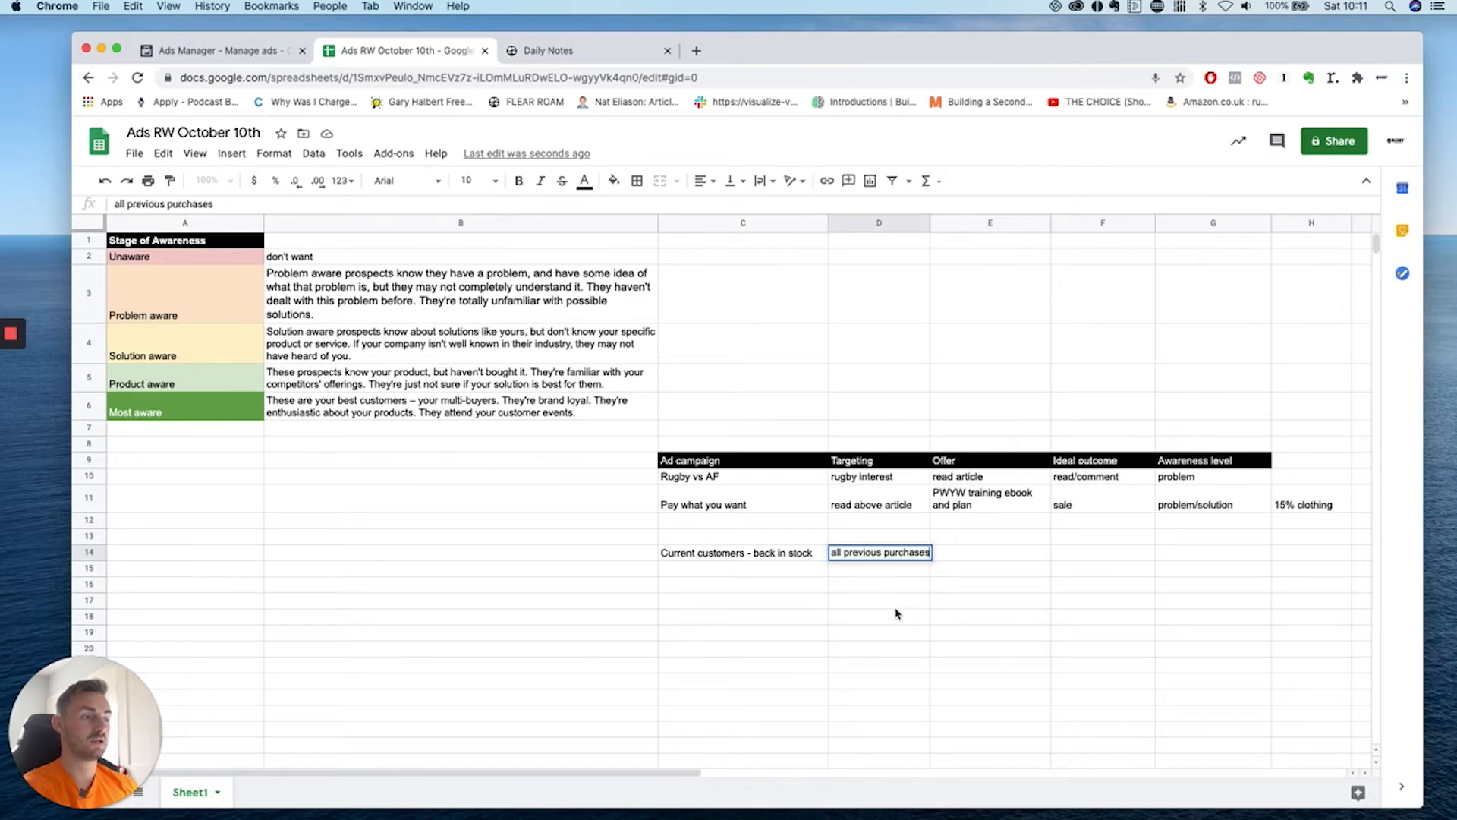
pyautogui.click(896, 613)
pyautogui.moveTo(929, 223); pyautogui.dragTo(960, 223)
pyautogui.click(973, 558)
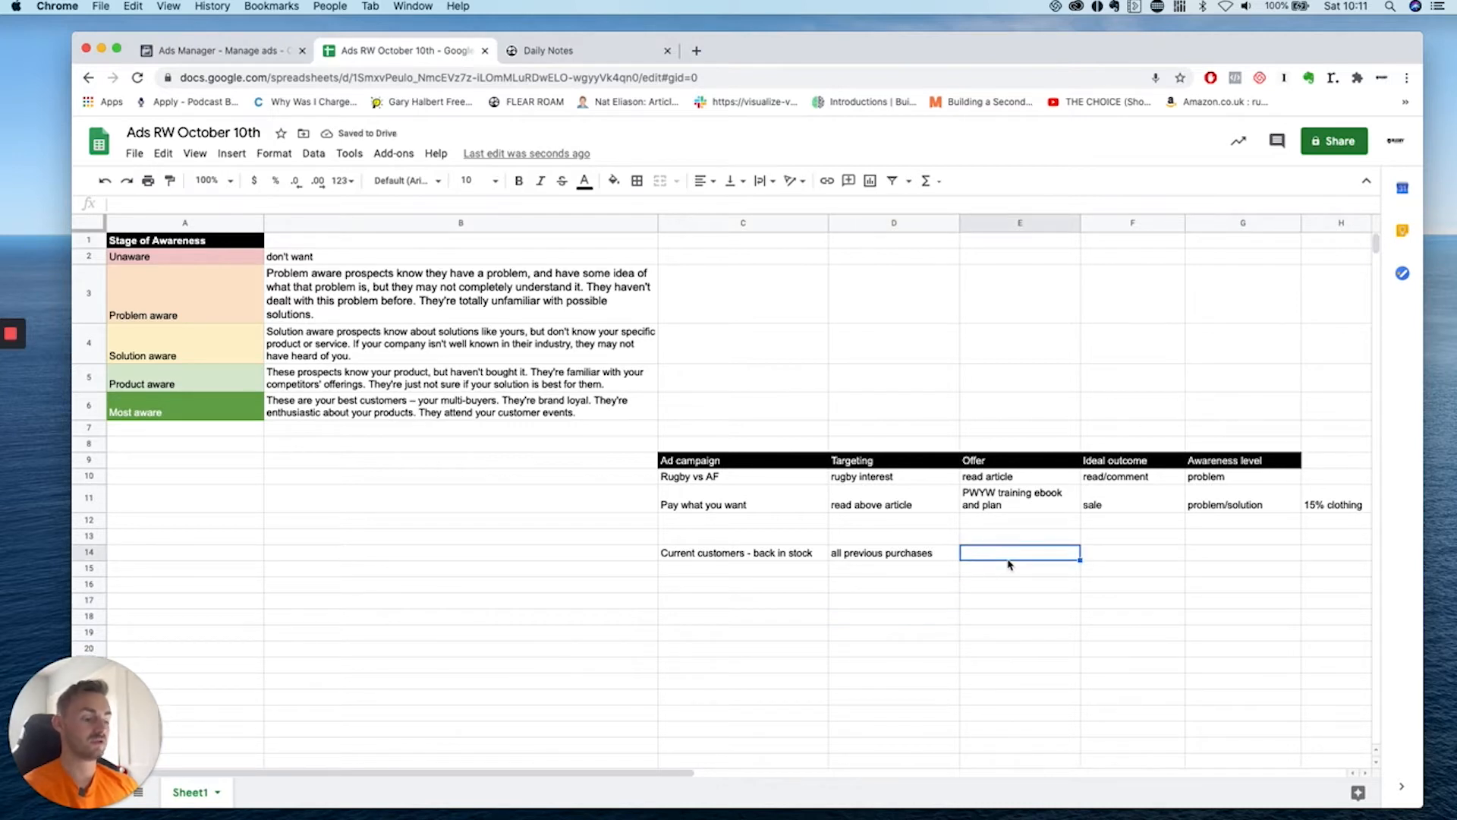
# Enter 'Back in biz, new tees 4 for 3' as the E14 offer and widen column E.
pyautogui.write('Na')
pyautogui.press('BackSpace')
pyautogui.press('BackSpace')
pyautogui.write('B')
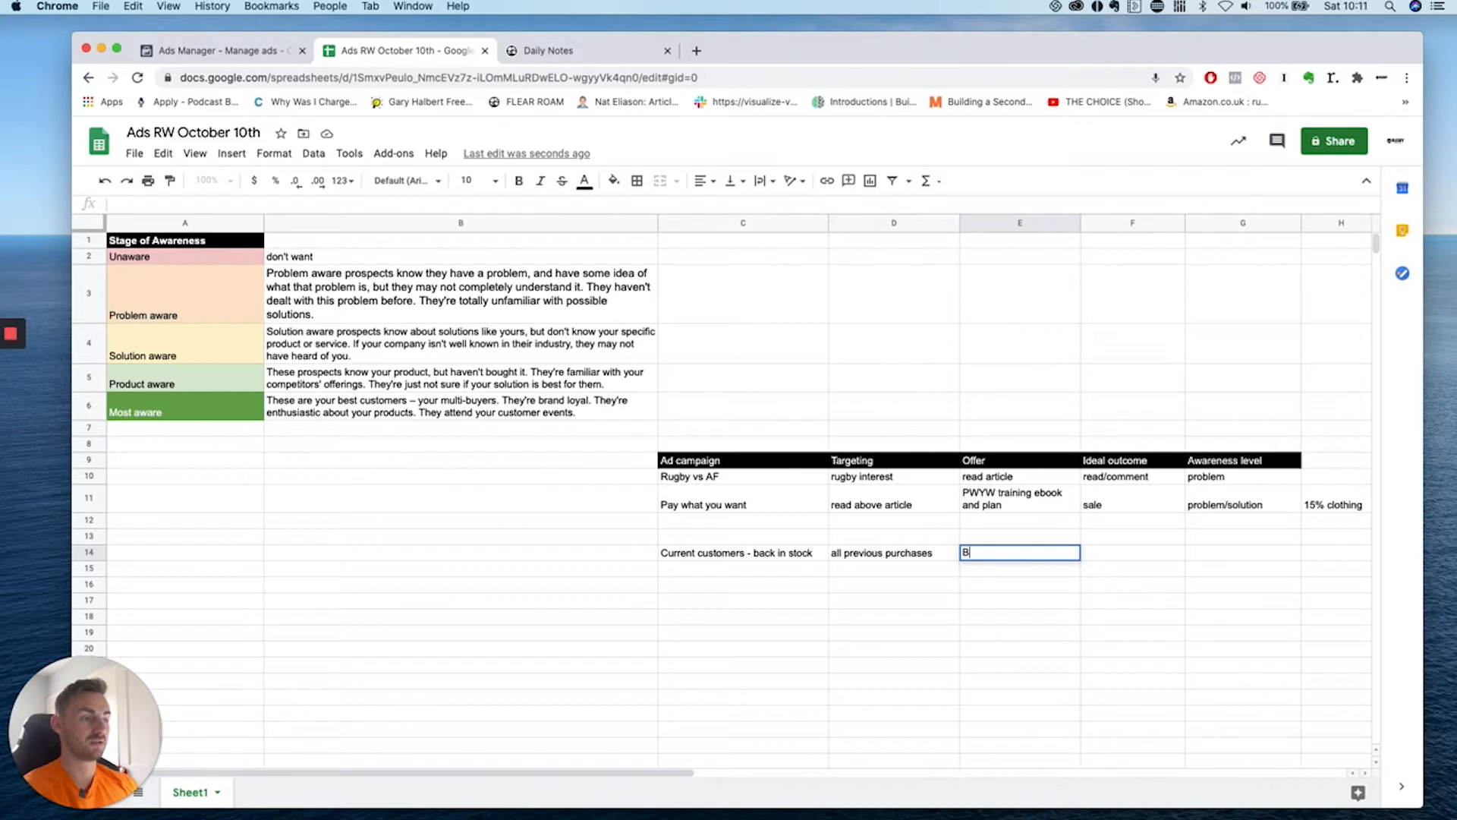
pyautogui.write('ack in biz, ')
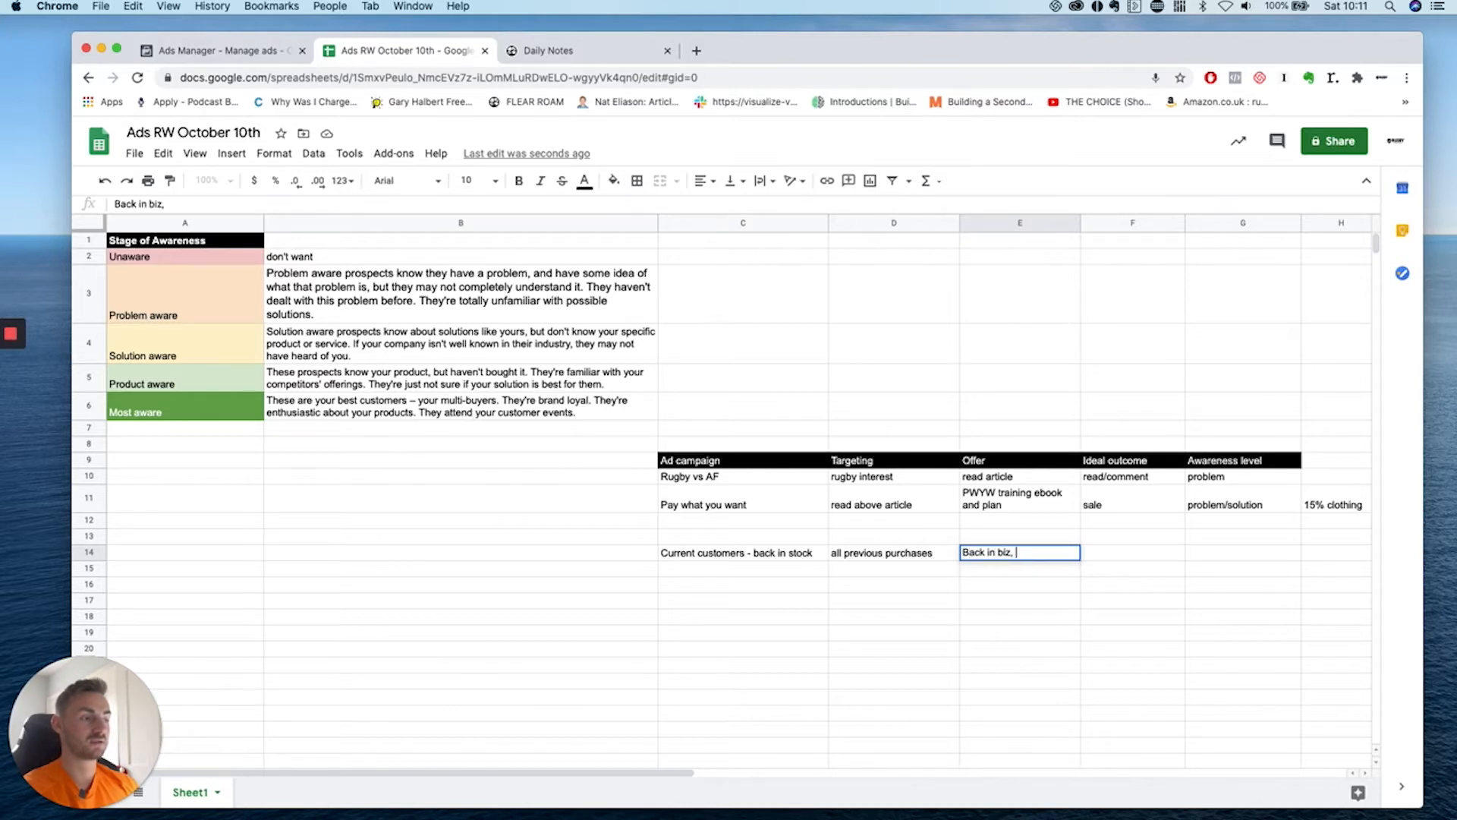
pyautogui.write('new tees 4 for')
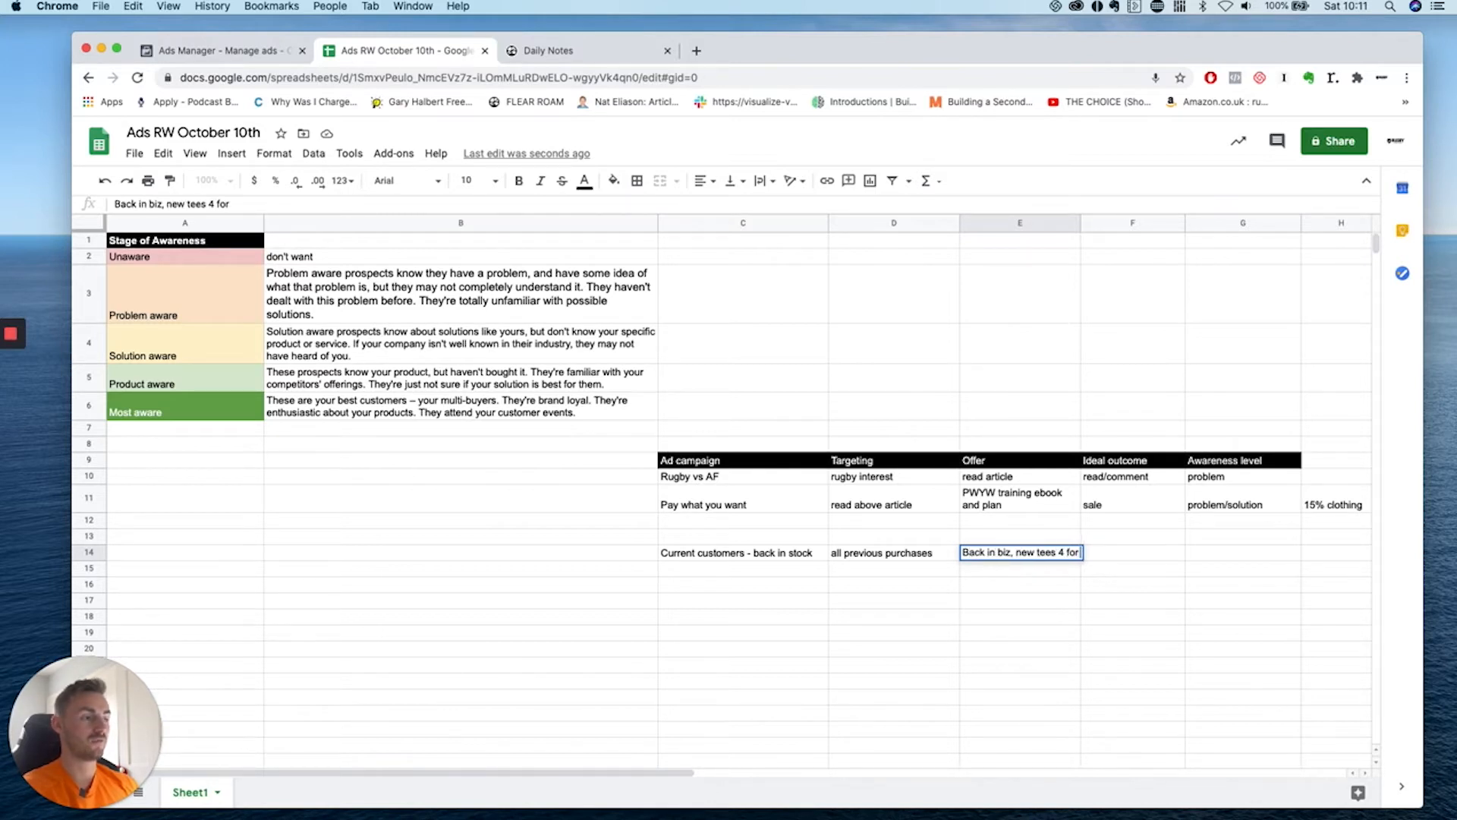
pyautogui.write(' 3')
pyautogui.click(1040, 604)
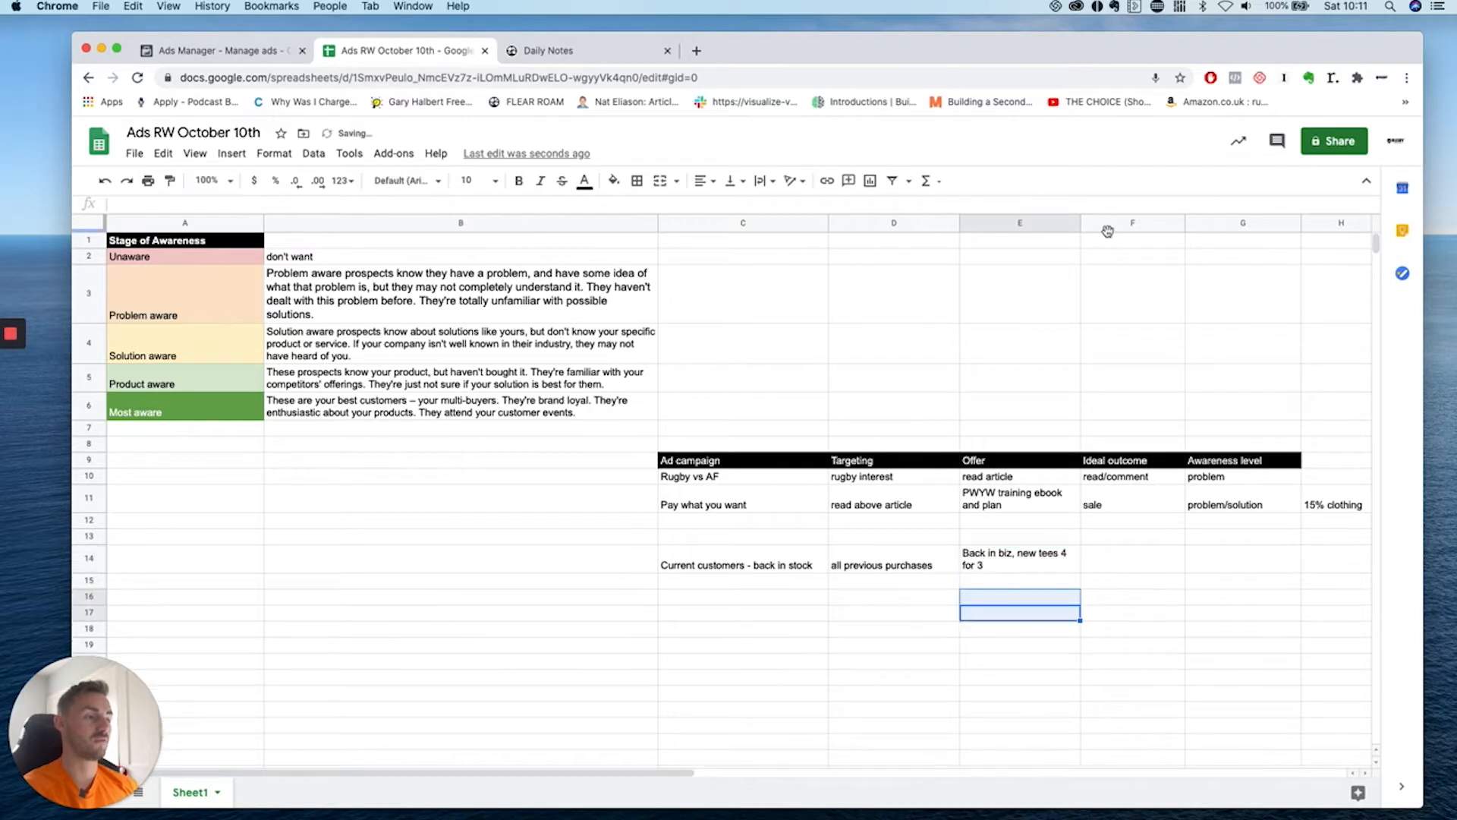
pyautogui.moveTo(1080, 224); pyautogui.dragTo(1116, 223)
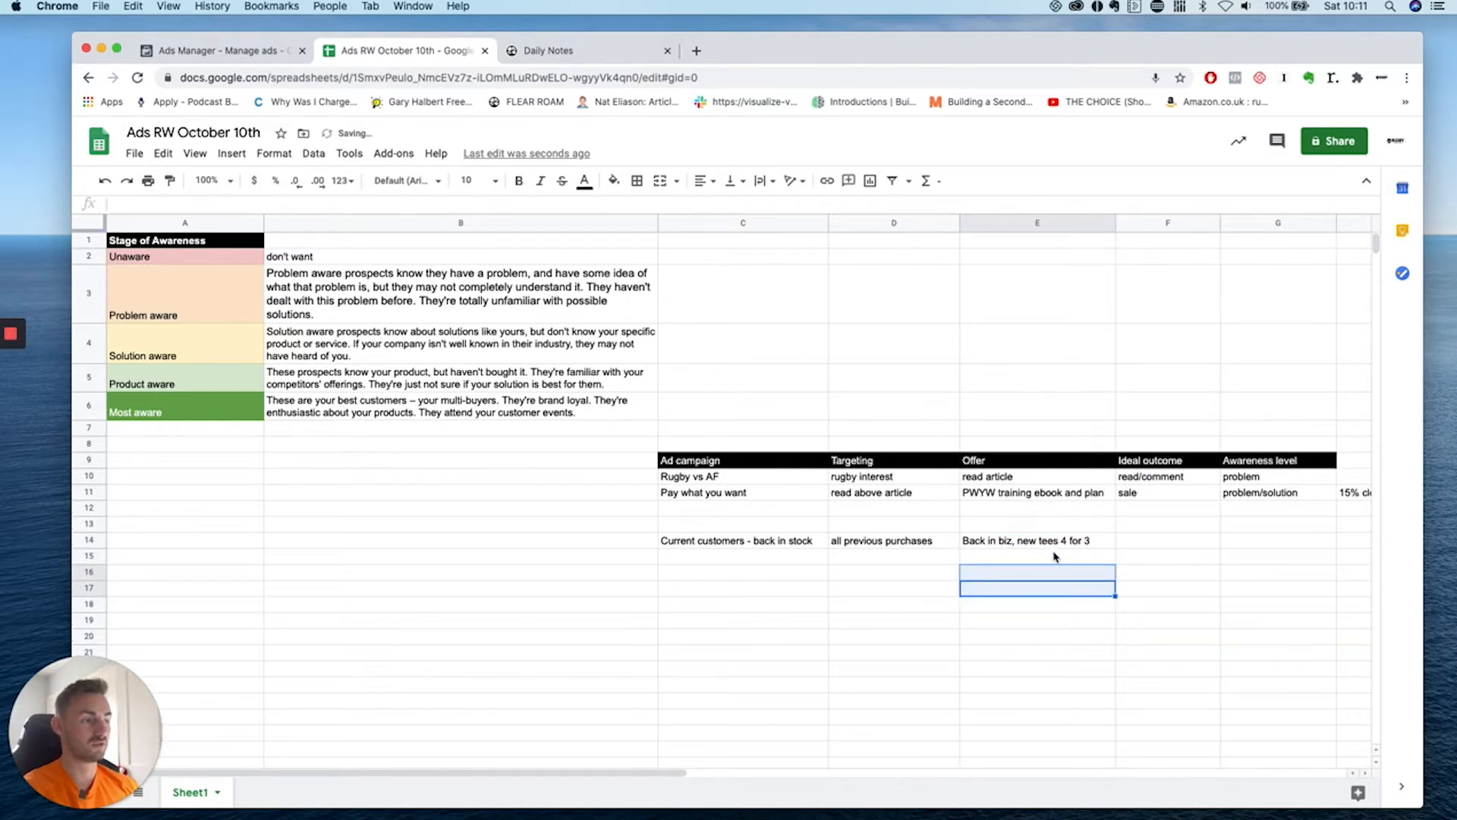
pyautogui.click(1054, 544)
# Set F14's ideal outcome to '£75 for tees' and G14's awareness to 'Most aware'.
pyautogui.click(1176, 531)
pyautogui.click(1173, 548)
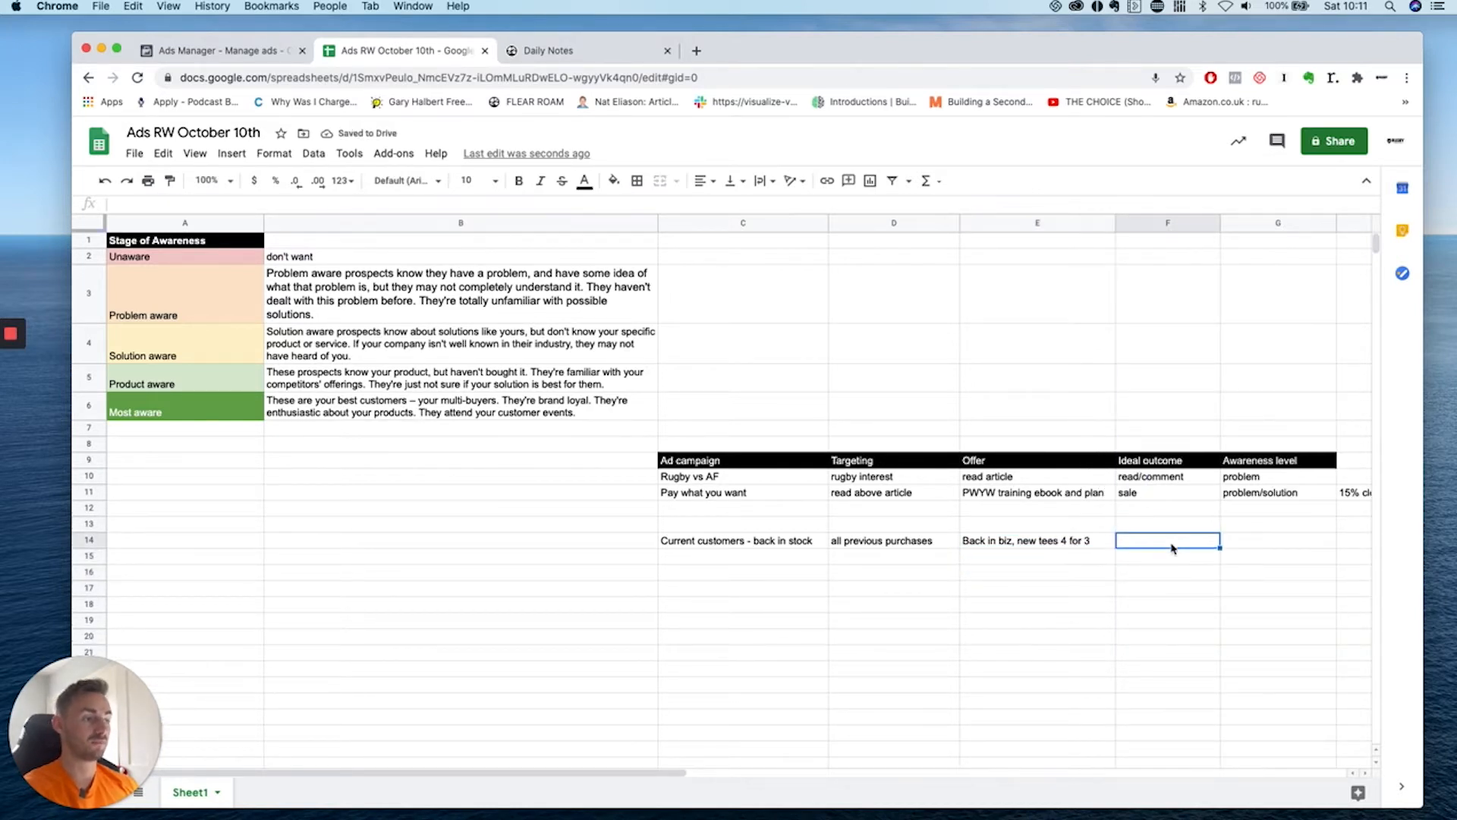
pyautogui.write('£75')
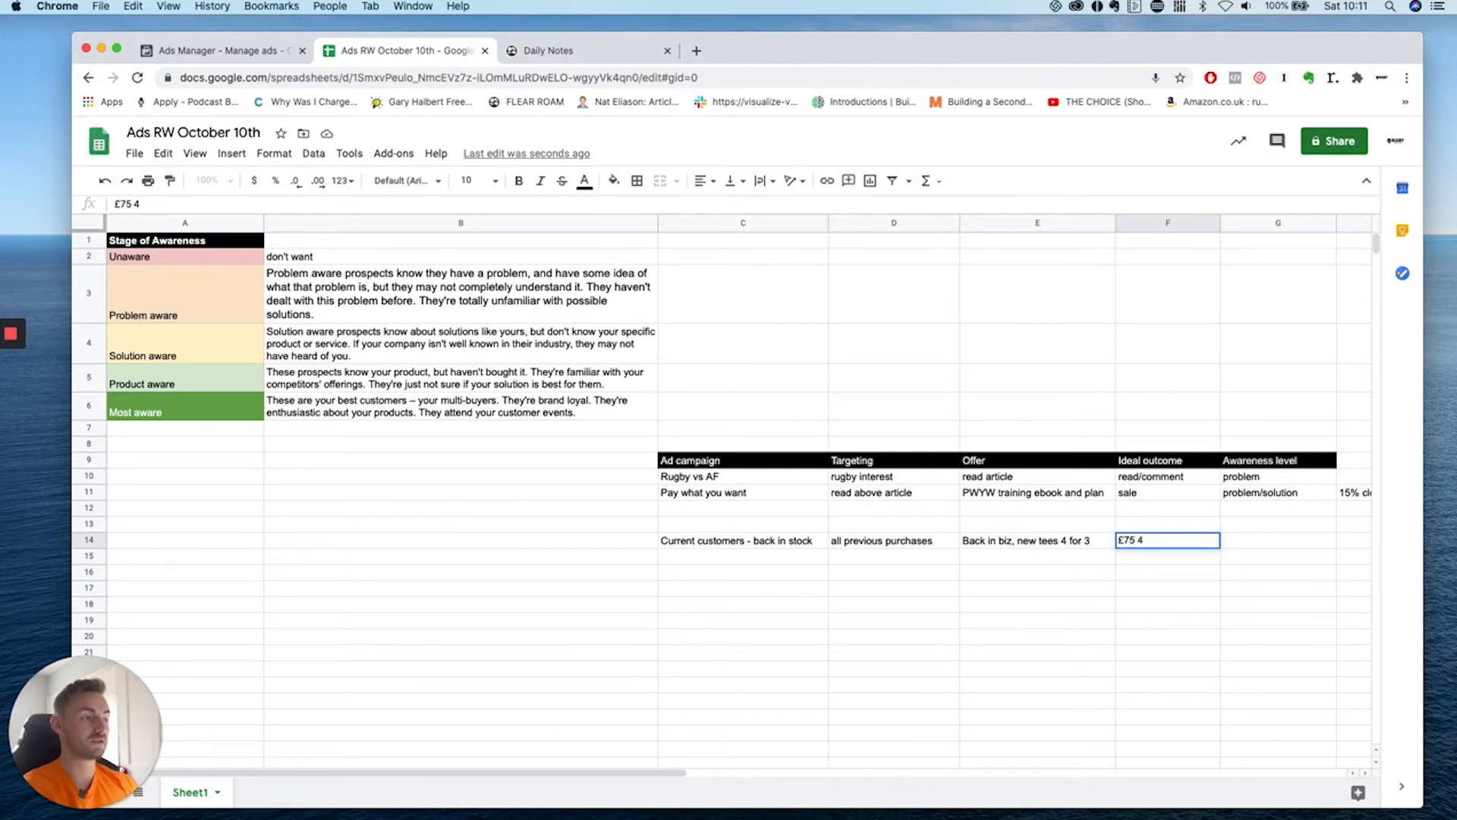
pyautogui.write(' for 4')
pyautogui.write('tees')
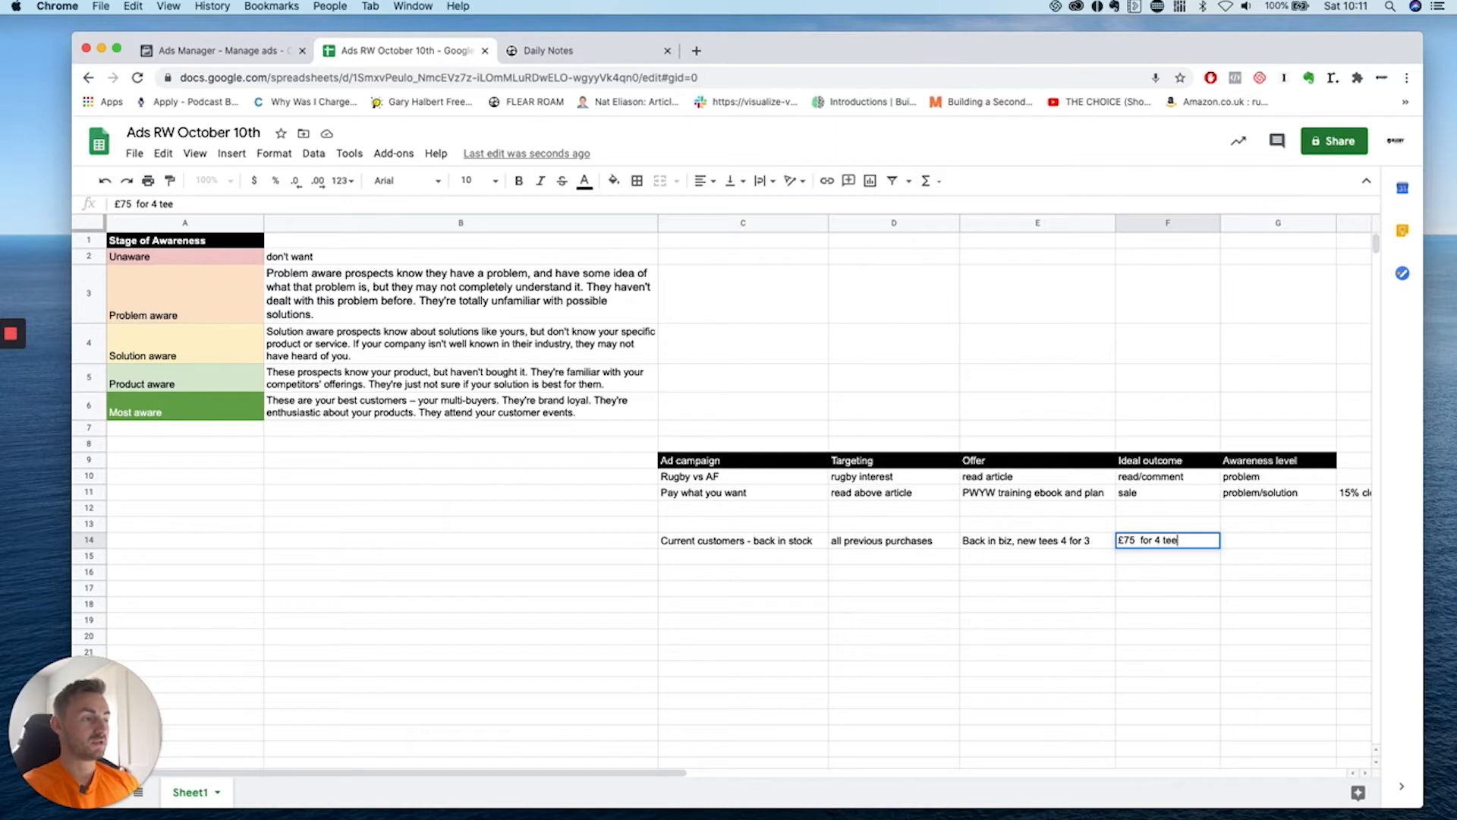
pyautogui.click(1208, 677)
pyautogui.click(1252, 542)
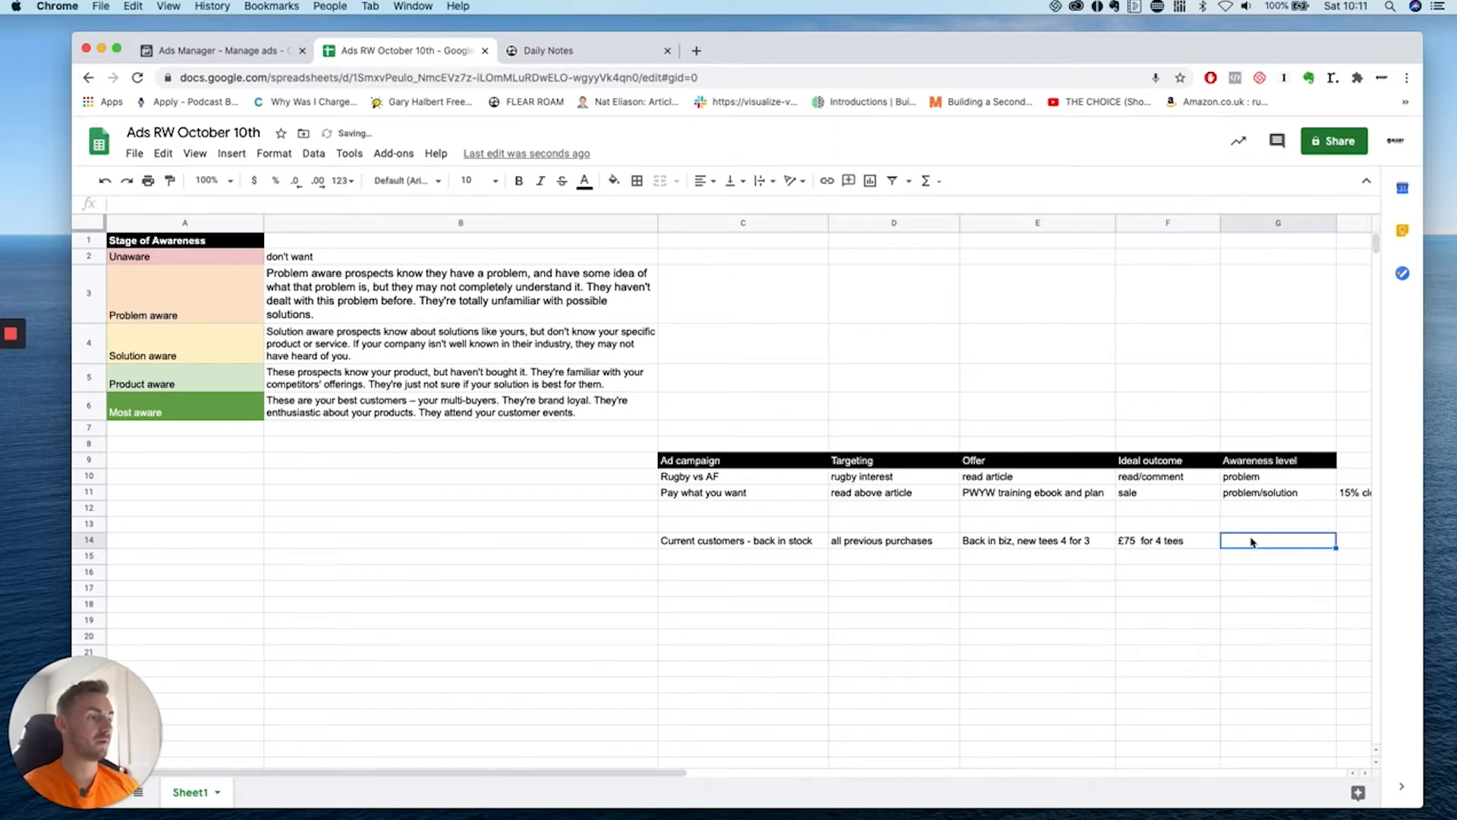
pyautogui.write('Most aware')
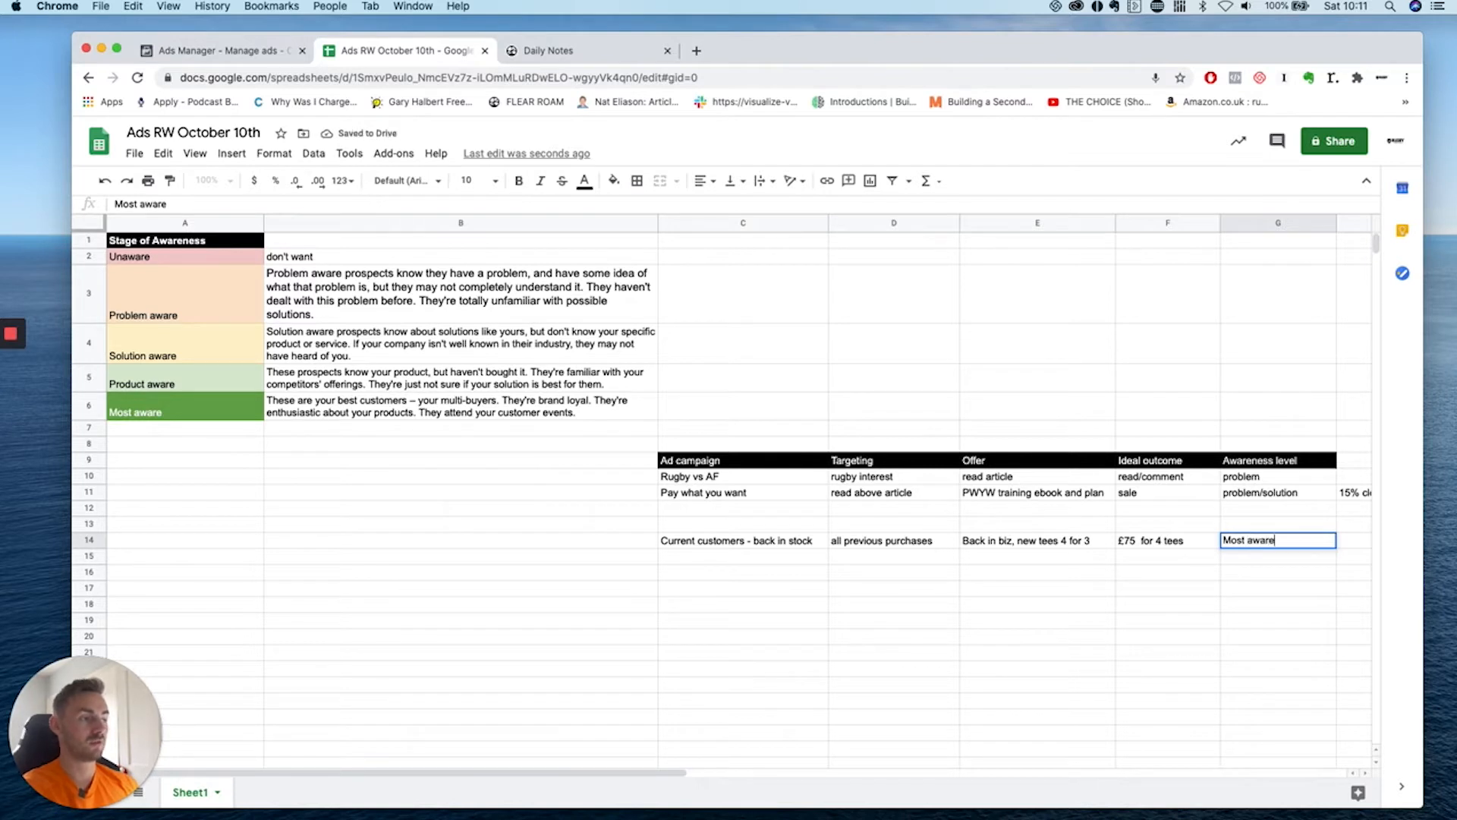
pyautogui.click(855, 541)
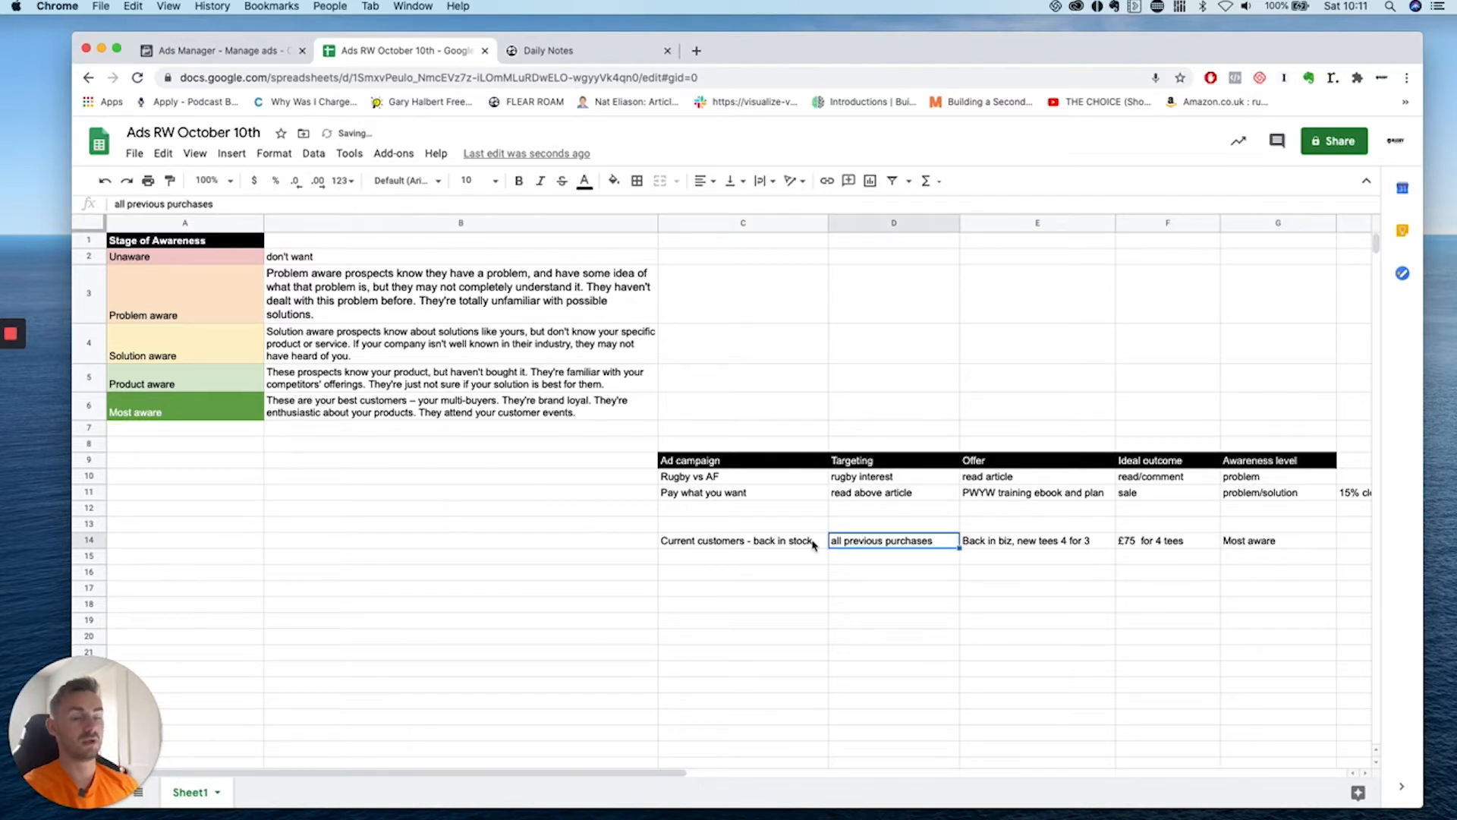
# Enter 'visited the website over last 180 days' as a new campaign in C15.
pyautogui.scroll(-1, 824, 523)
pyautogui.click(768, 572)
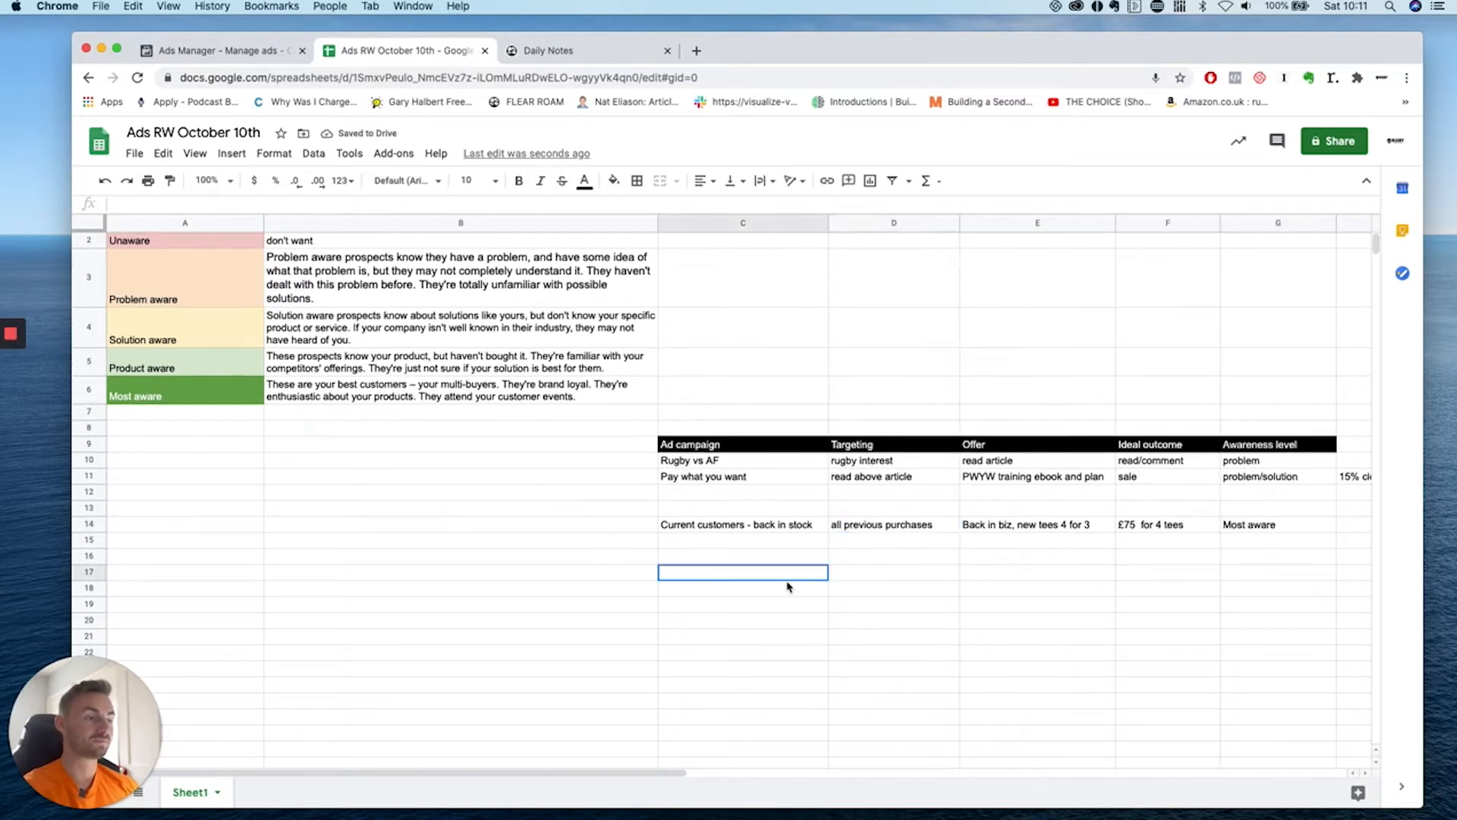
pyautogui.scroll(-3, 766, 573)
pyautogui.click(702, 481)
pyautogui.click(699, 465)
pyautogui.scroll(3, 713, 535)
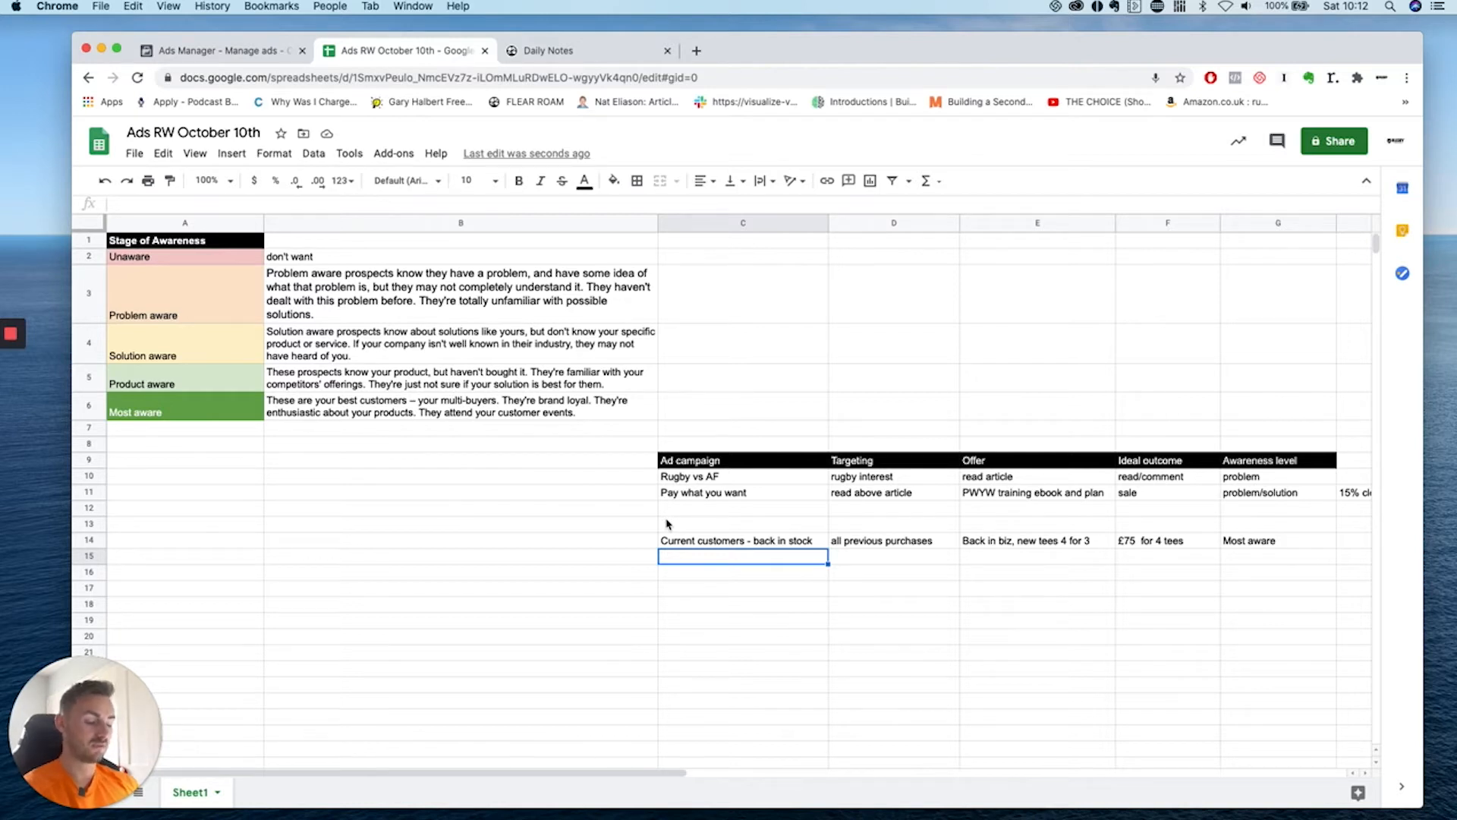
pyautogui.write('visited the websi')
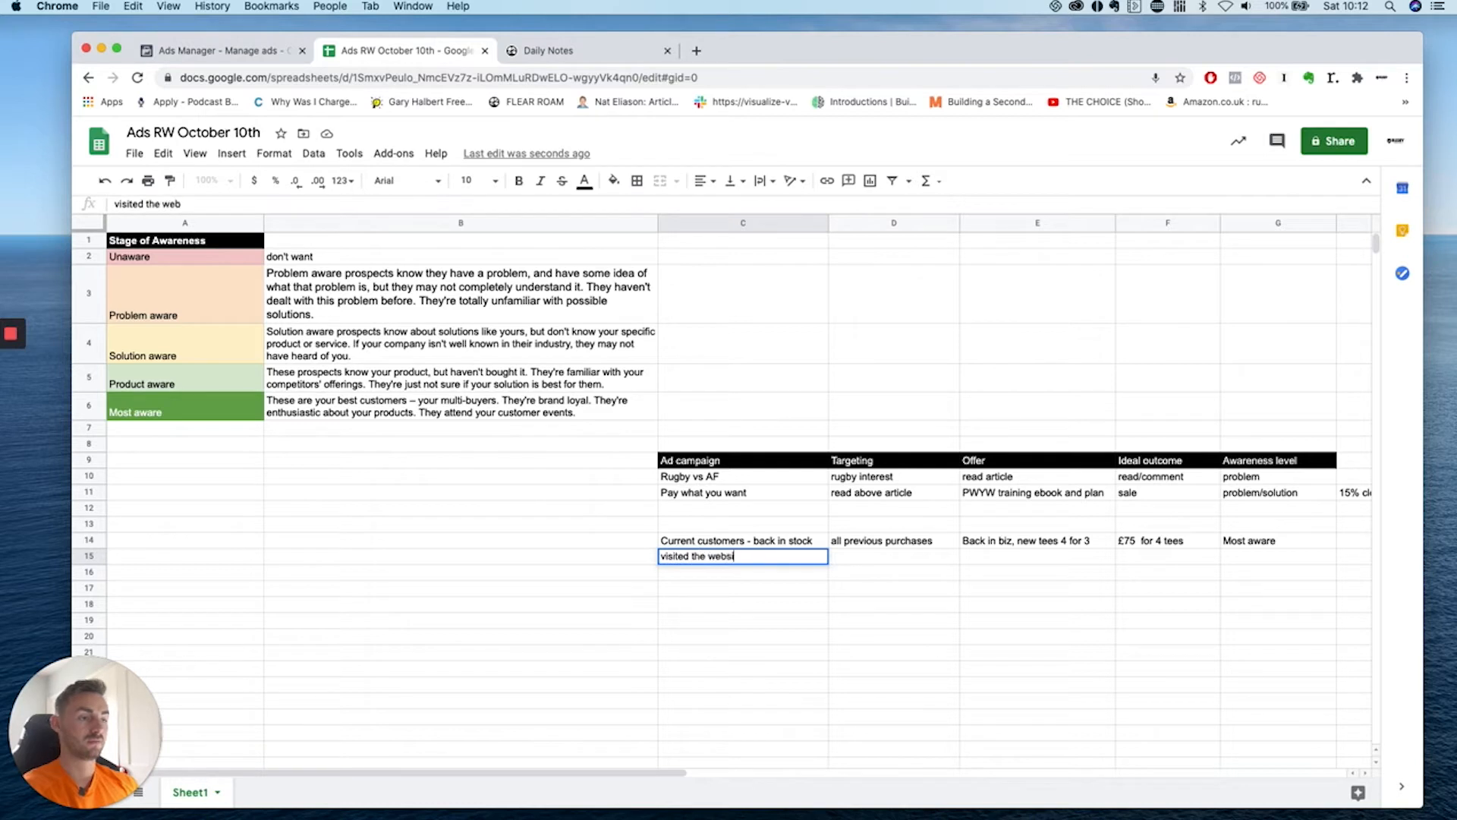
pyautogui.write('te over ')
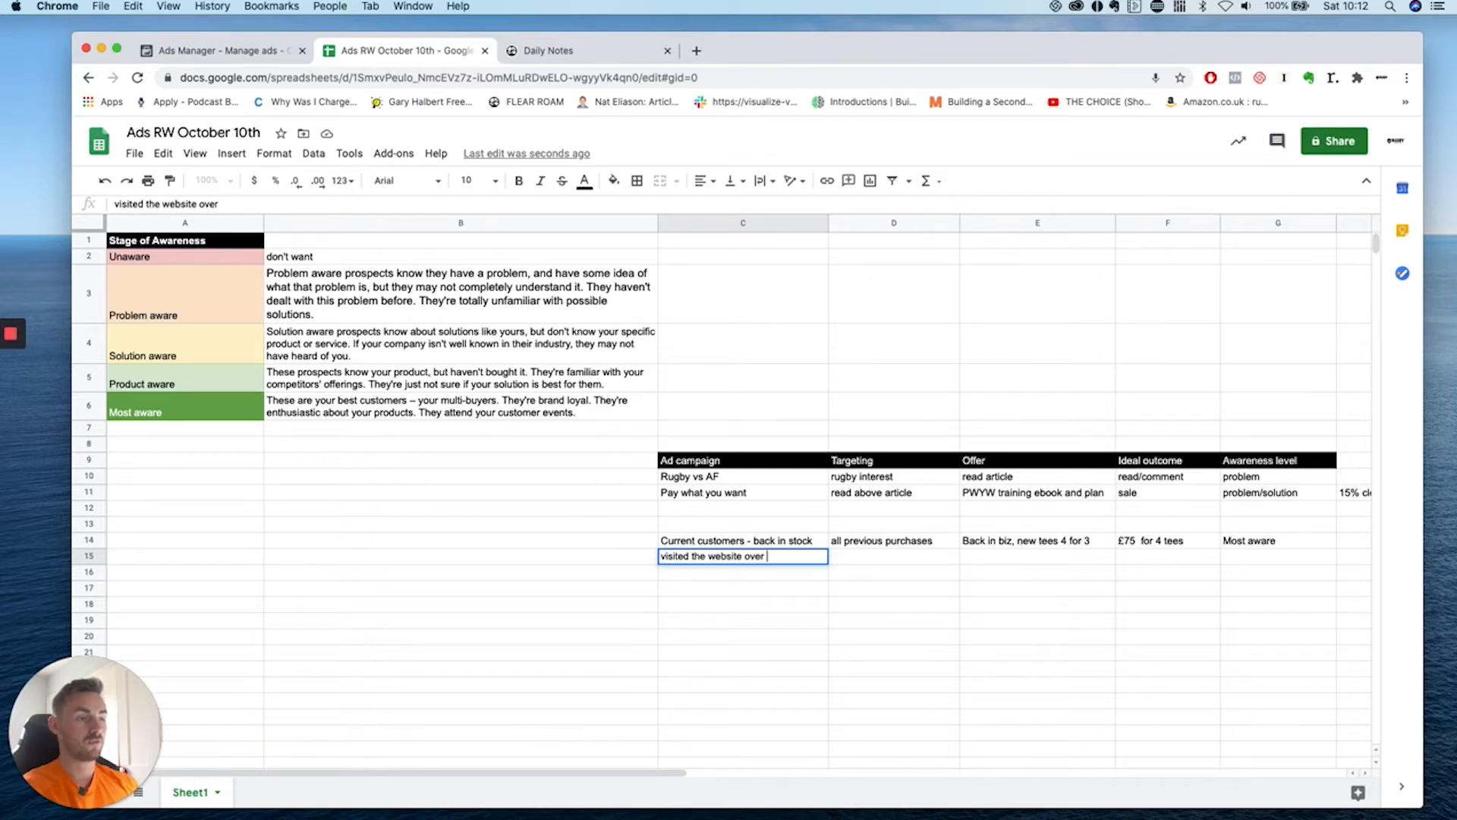
pyautogui.write('last 180 days')
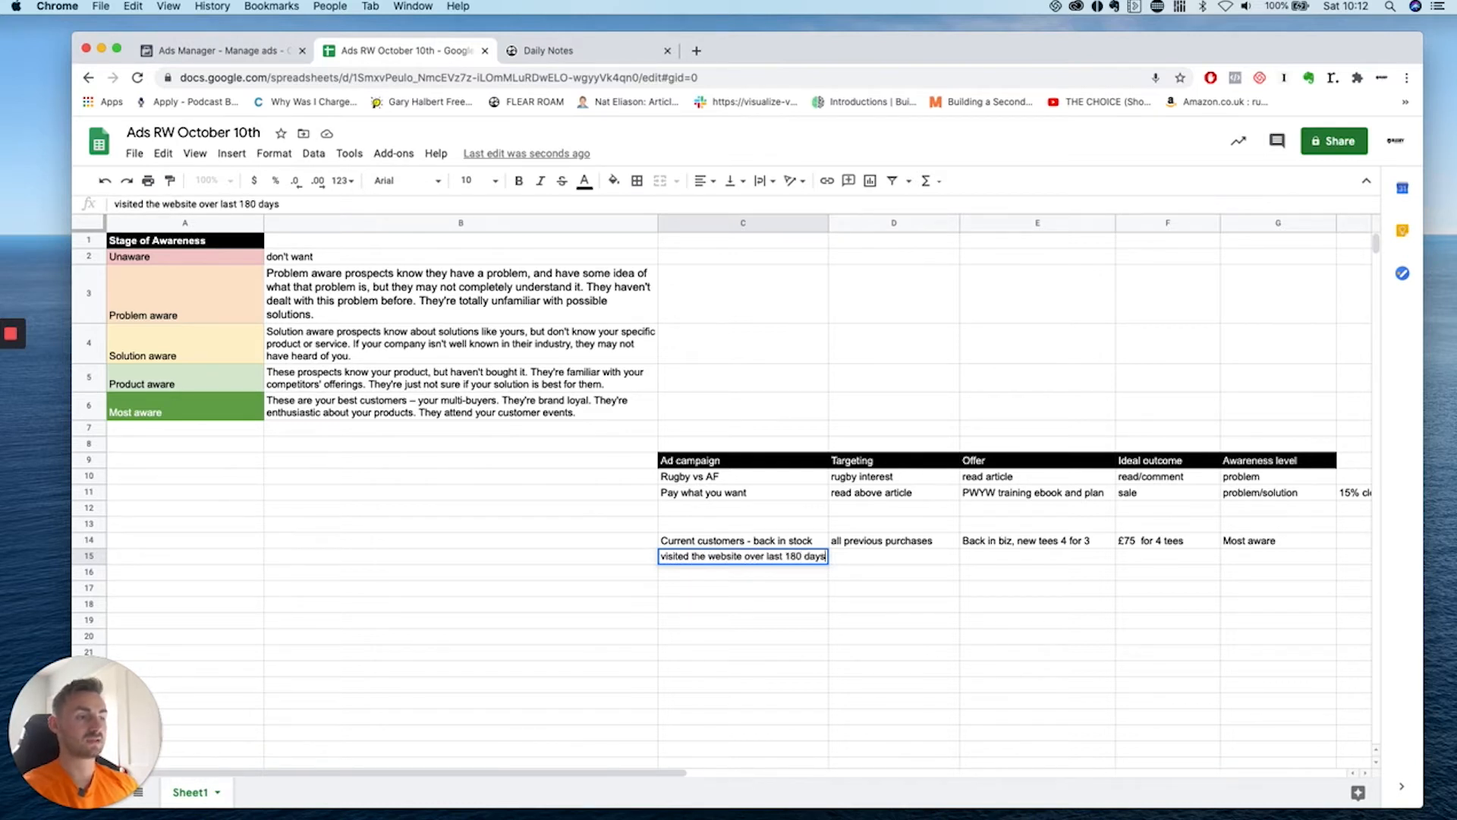
pyautogui.press('Return')
# Rename C15 'Website visitors', add web visitors + Instagram engagement targeting, and widen columns C and D.
pyautogui.click(926, 575)
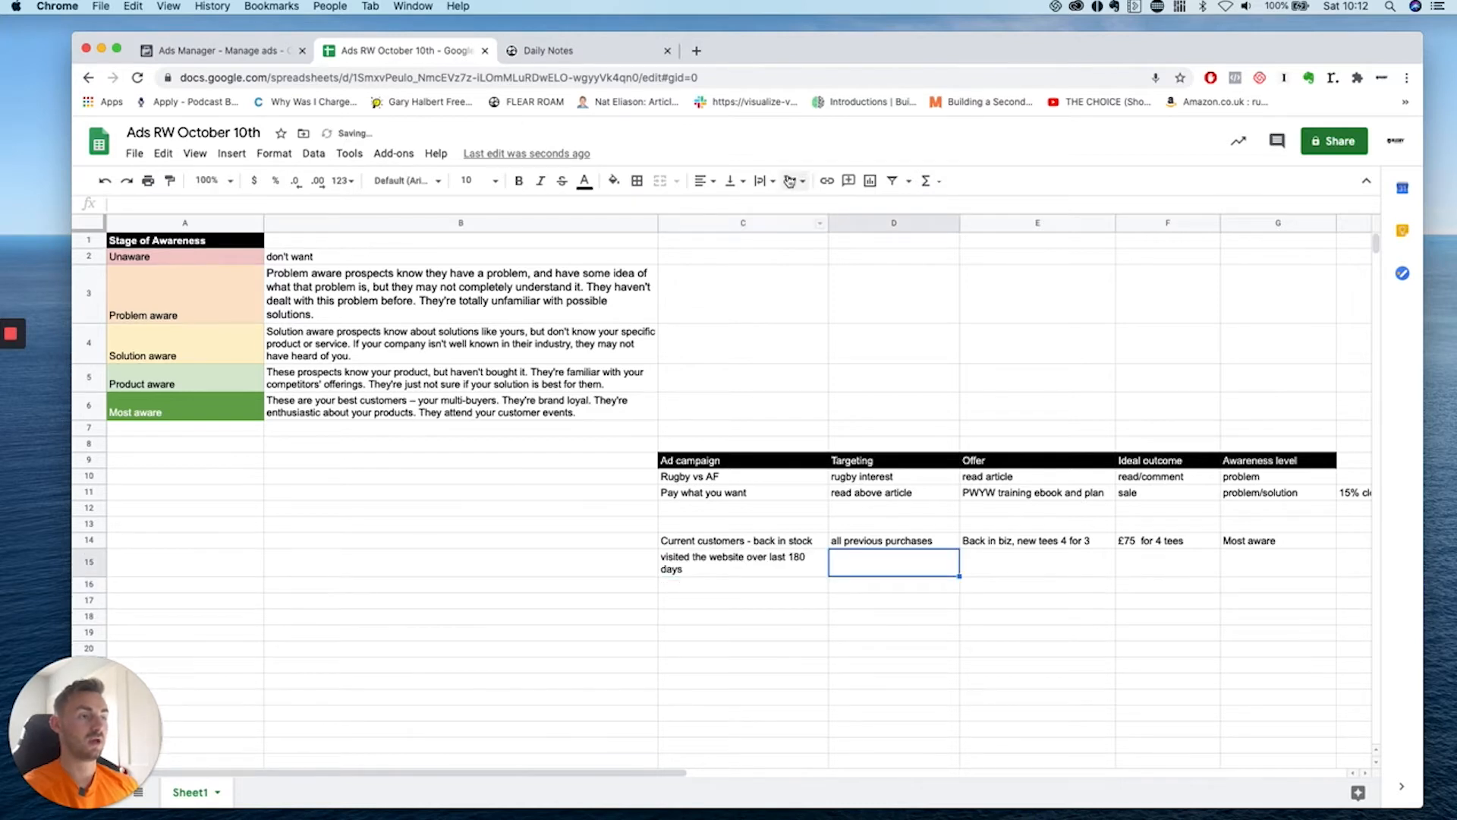
pyautogui.moveTo(829, 224); pyautogui.dragTo(858, 224)
pyautogui.click(788, 574)
pyautogui.click(811, 562)
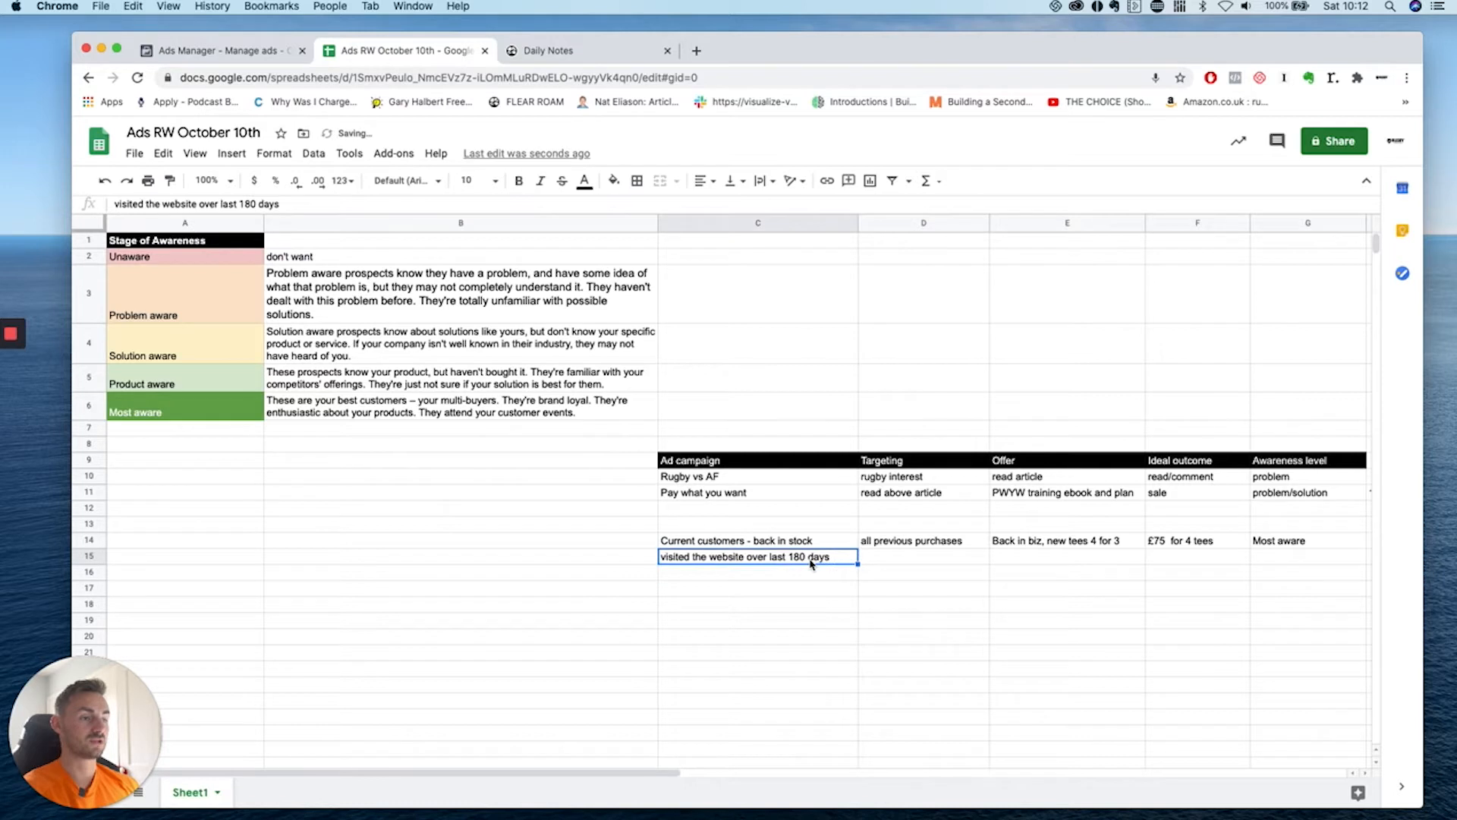
pyautogui.write('Website visitors')
pyautogui.click(899, 565)
pyautogui.write('web')
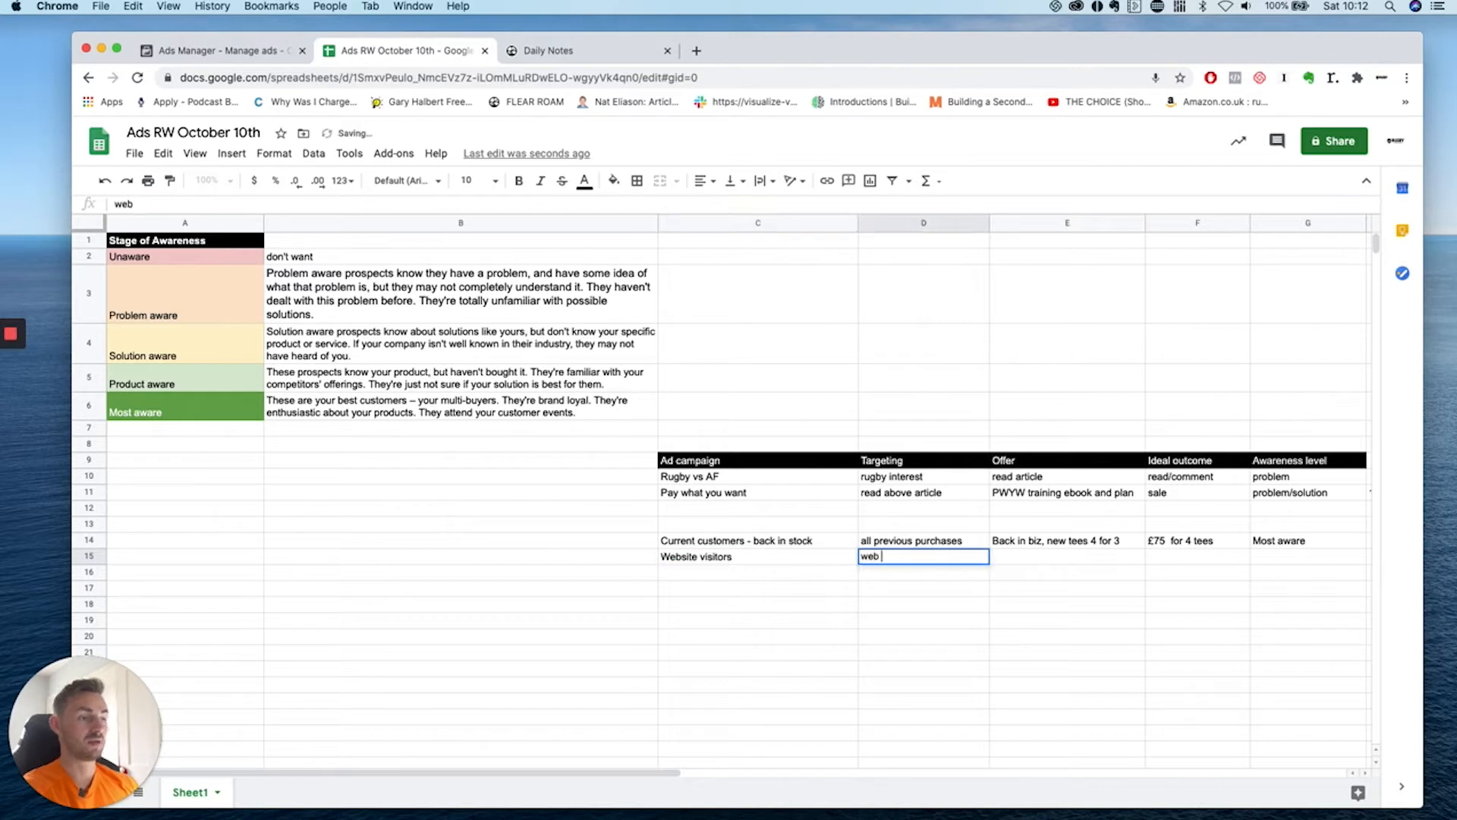
pyautogui.write(' visitors + instagement e')
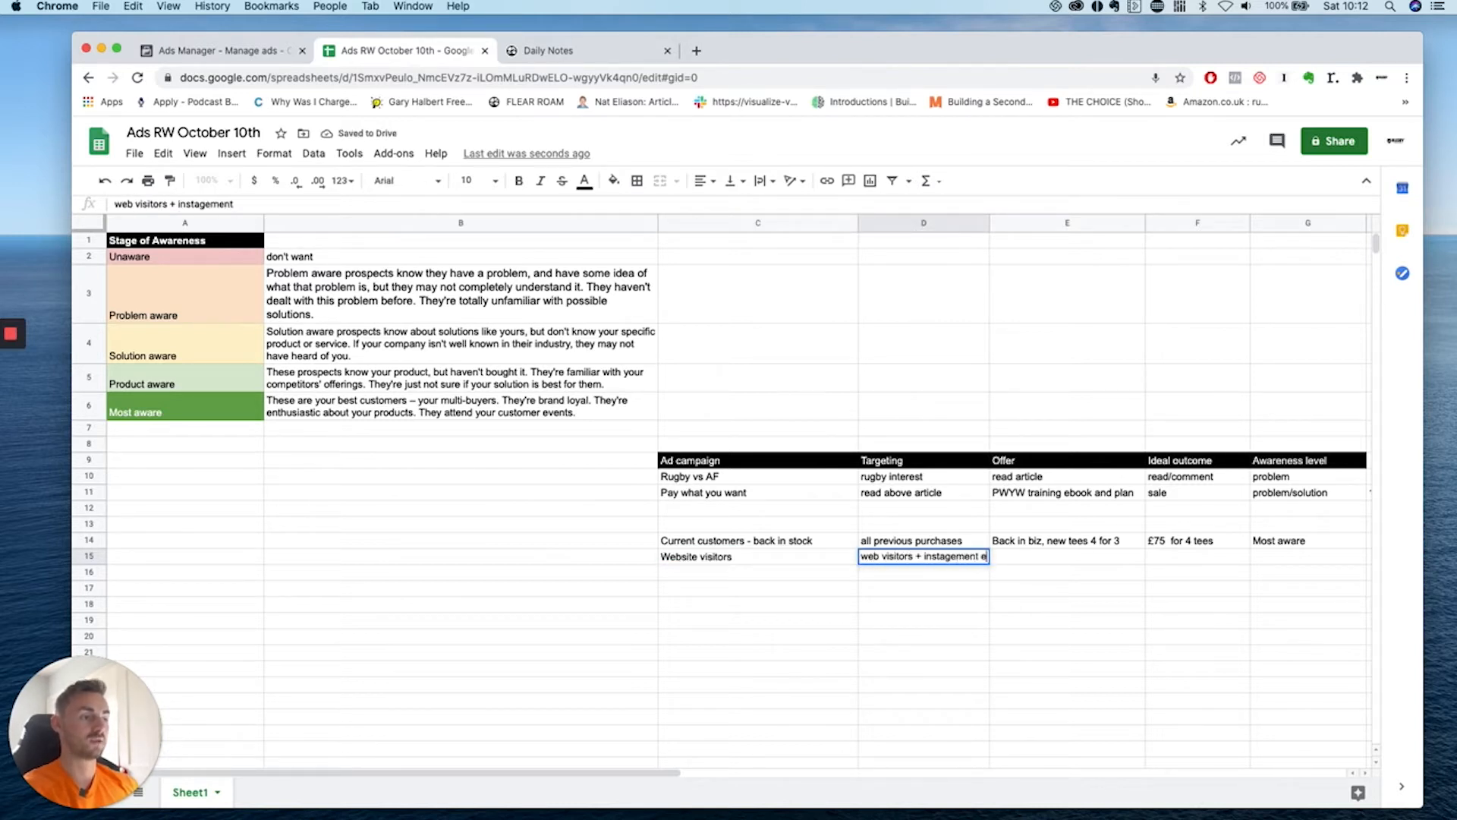
pyautogui.write('ngaggement')
pyautogui.moveTo(923, 648); pyautogui.dragTo(923, 630)
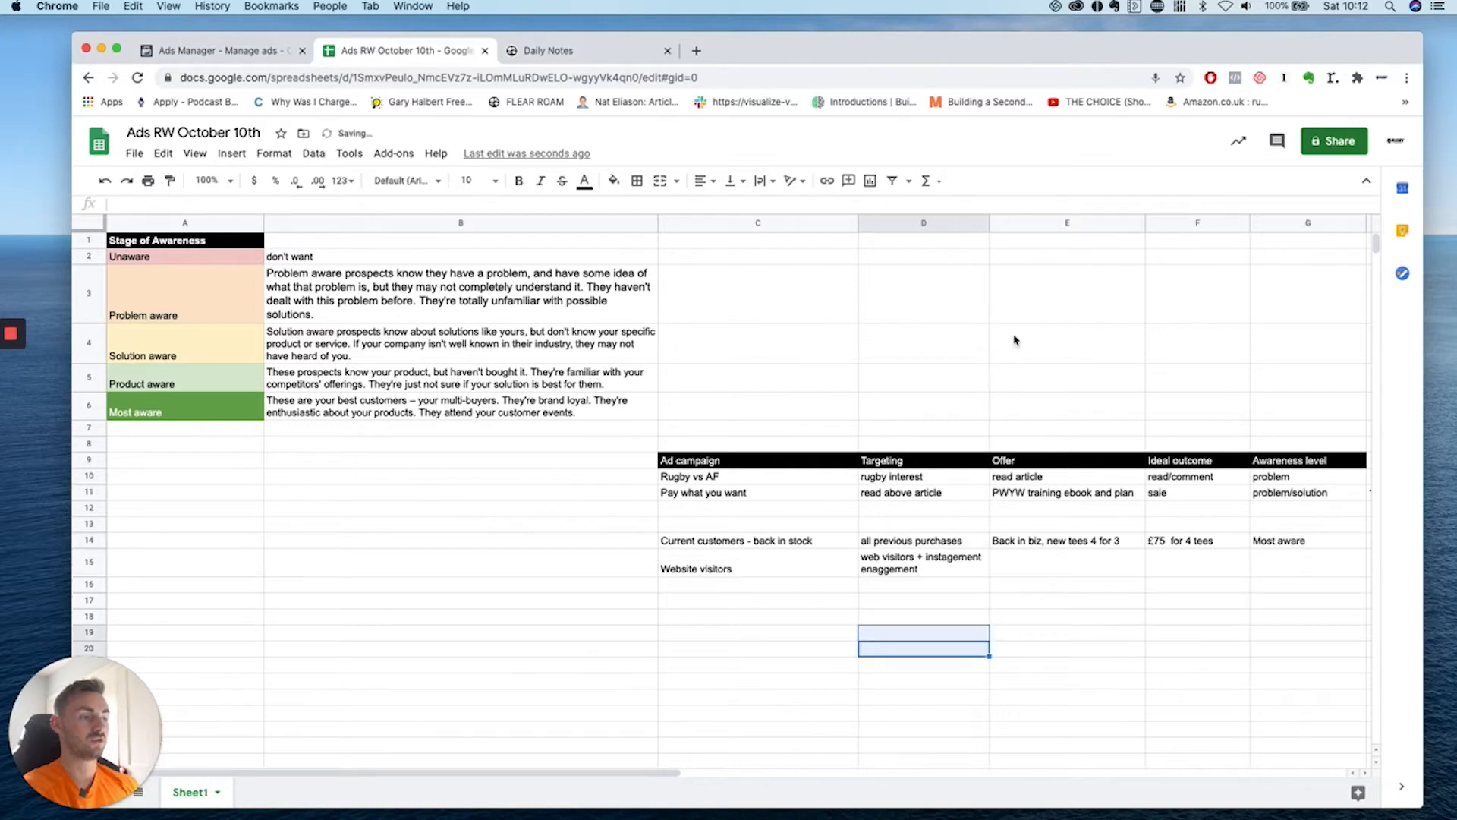
pyautogui.moveTo(989, 223); pyautogui.dragTo(1010, 222)
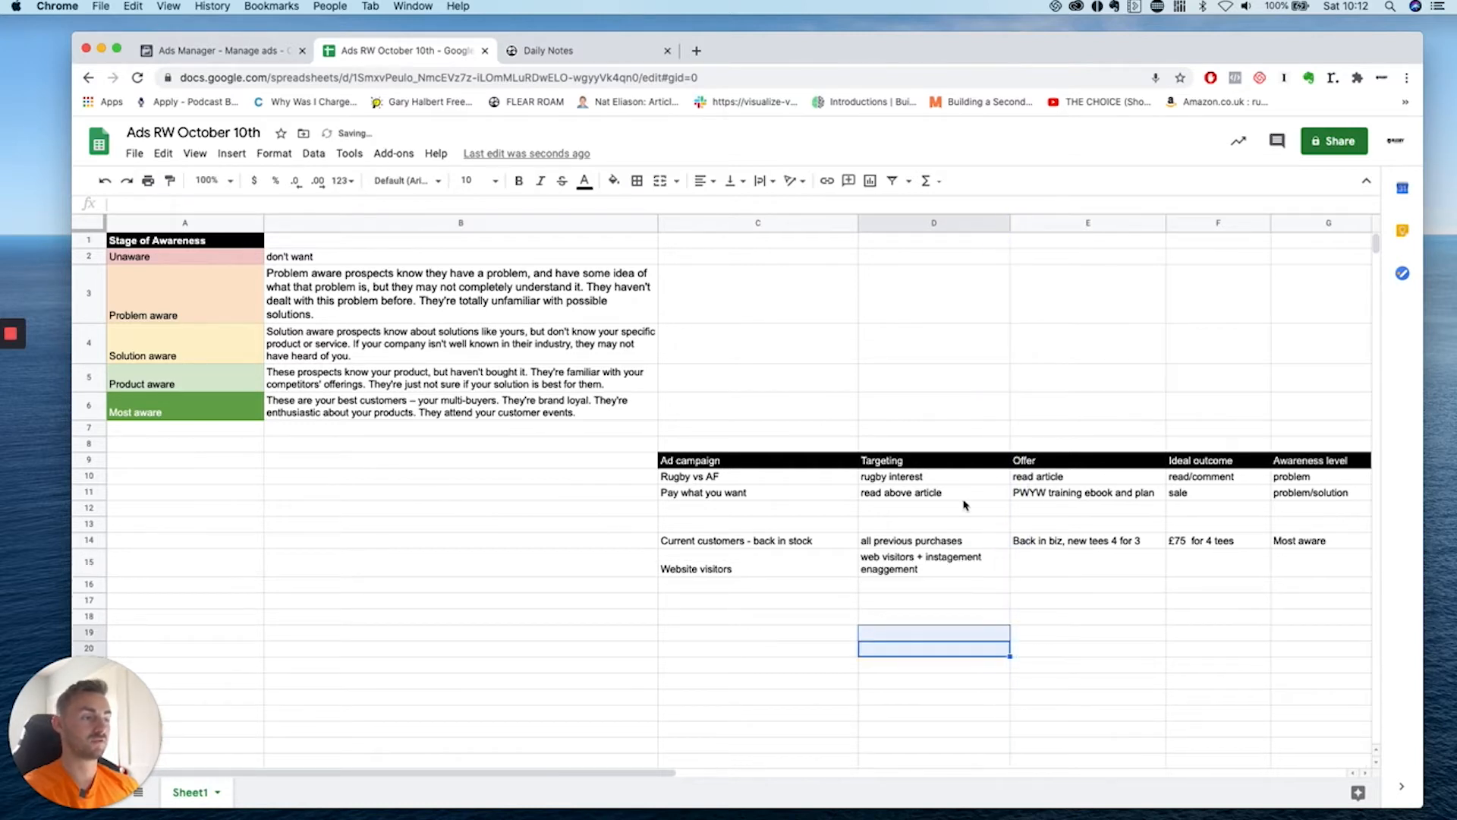
# Append '(180)' so the campaign reads 'Website visitors (180)'.
pyautogui.doubleClick(790, 555)
pyautogui.write('(18')
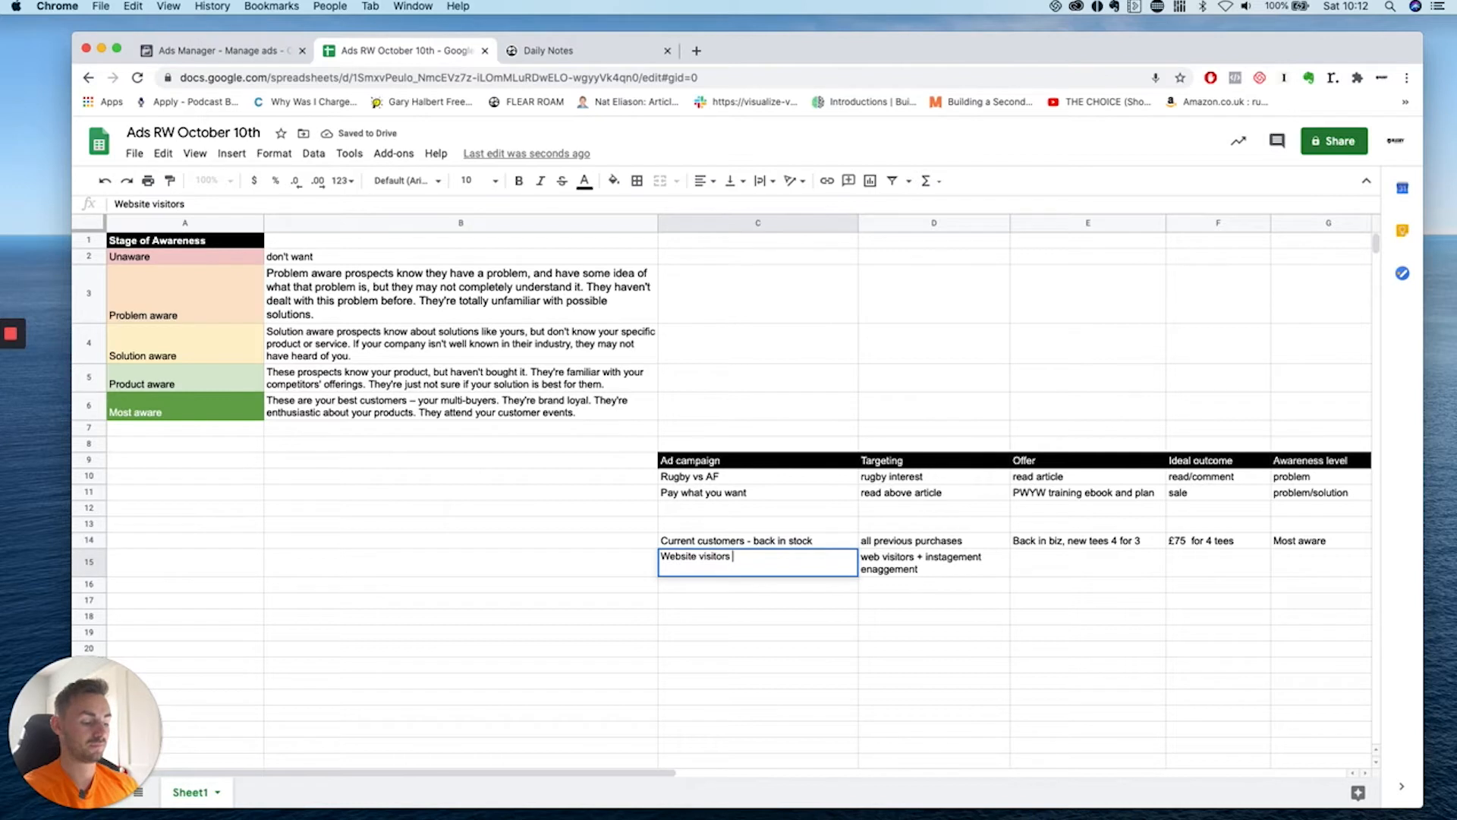
pyautogui.write('0)')
pyautogui.click(785, 667)
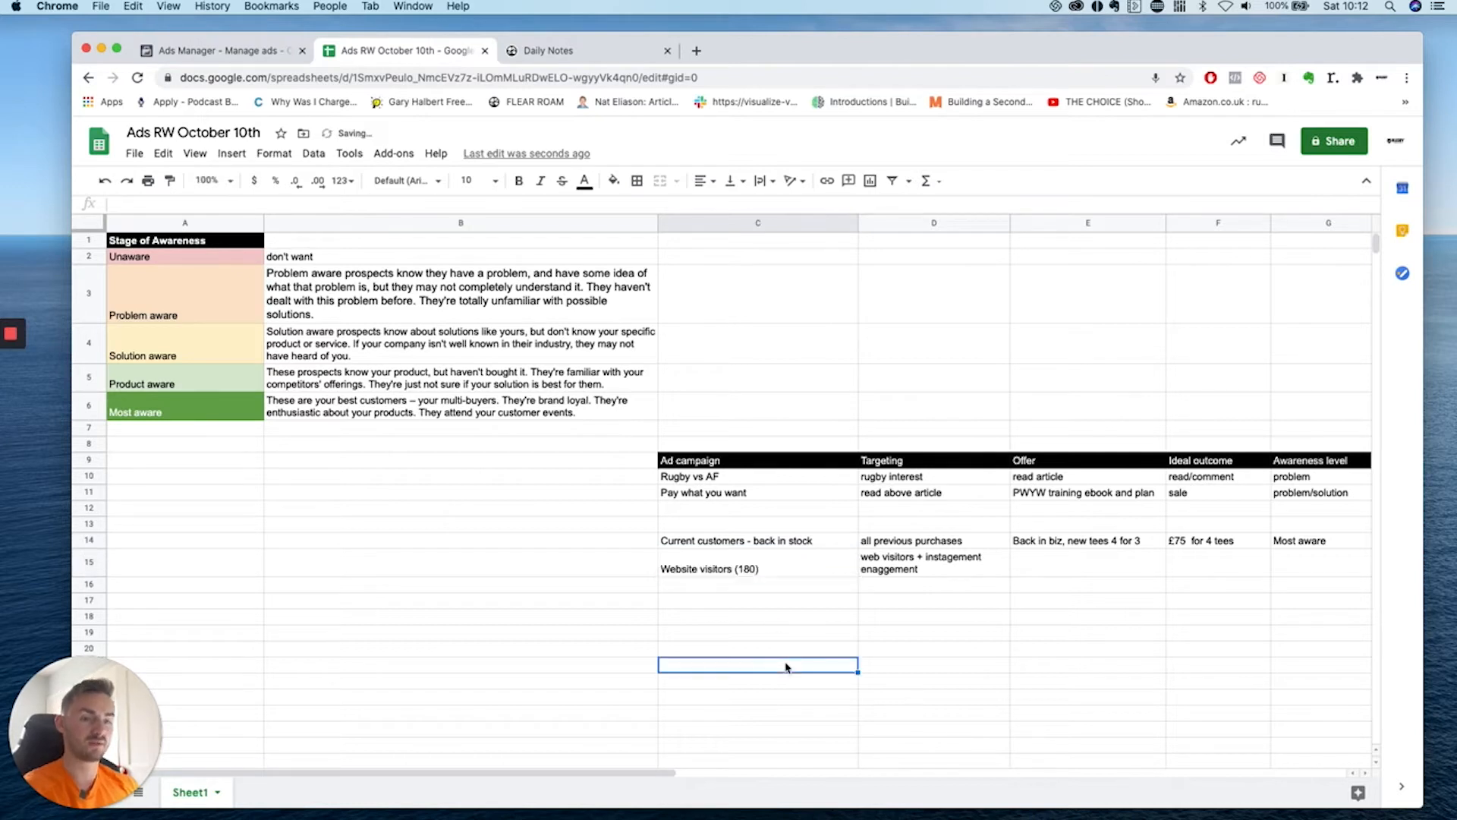
pyautogui.click(744, 573)
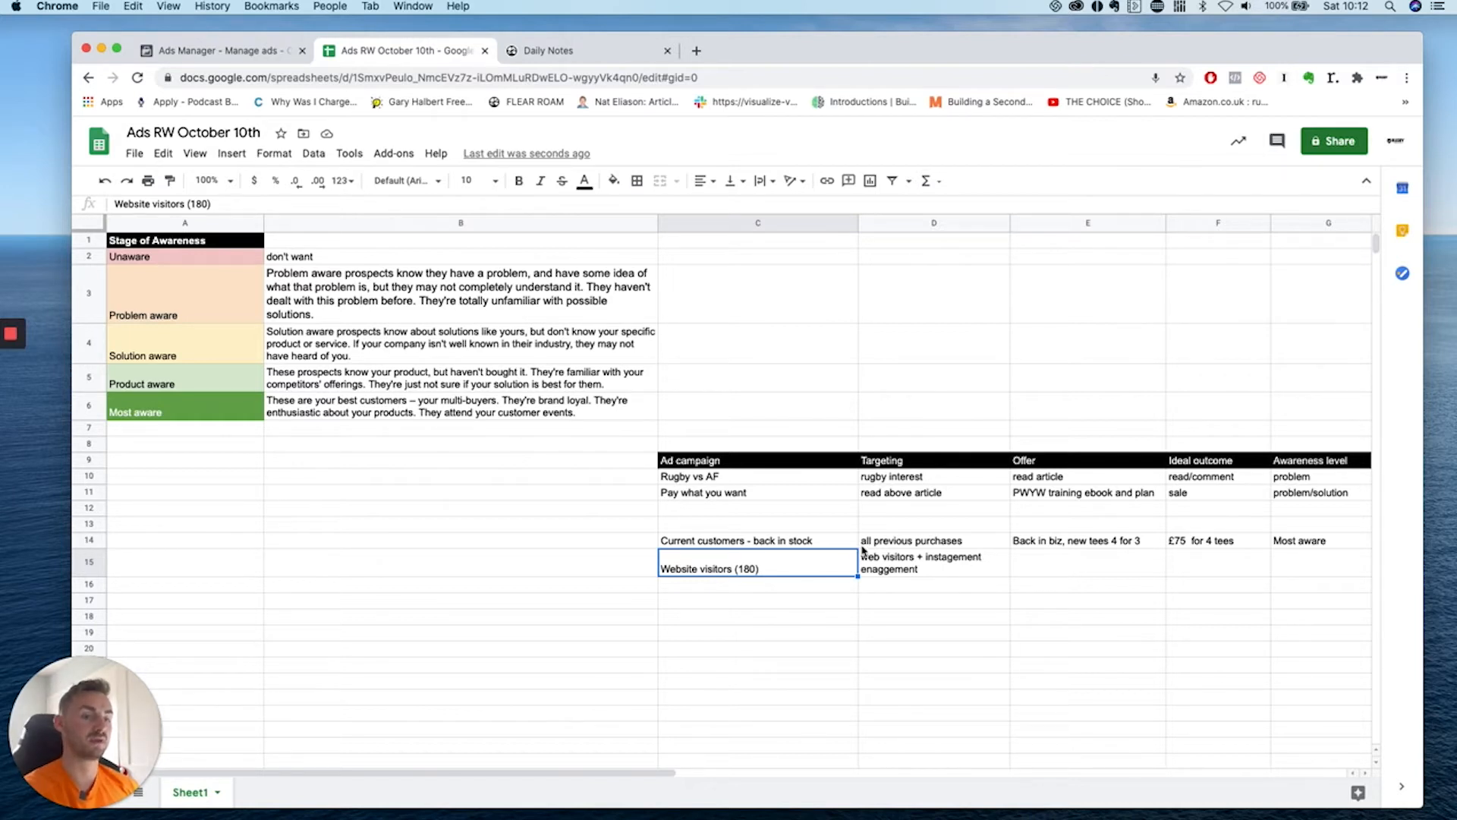
# Set the row 15 offer to 'new V4 tees, why they are worth it and limited time deal'.
pyautogui.click(1078, 561)
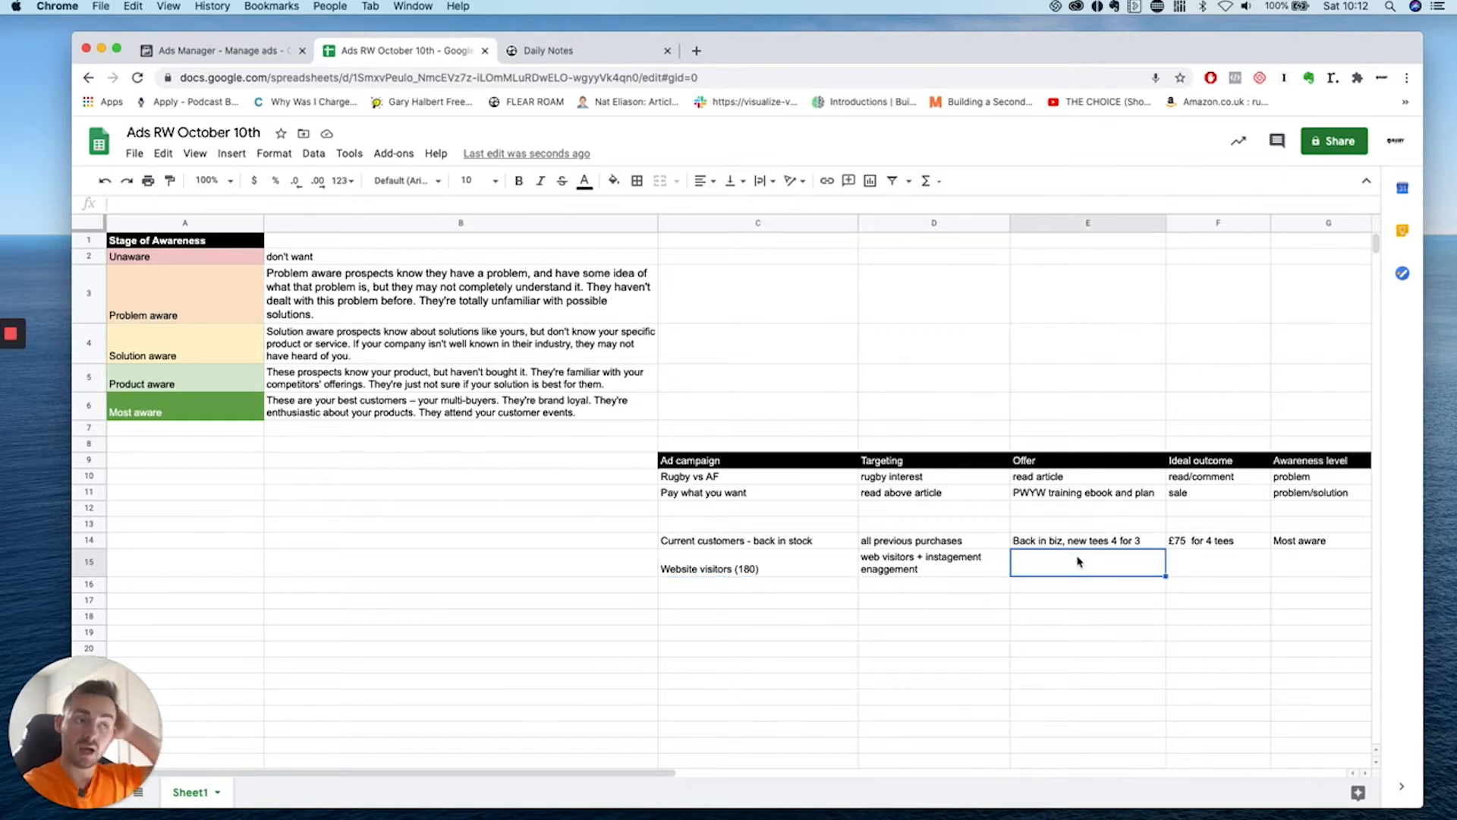
pyautogui.click(1078, 546)
pyautogui.press('super+c')
pyautogui.click(1080, 572)
pyautogui.press('super+v')
pyautogui.doubleClick(1071, 569)
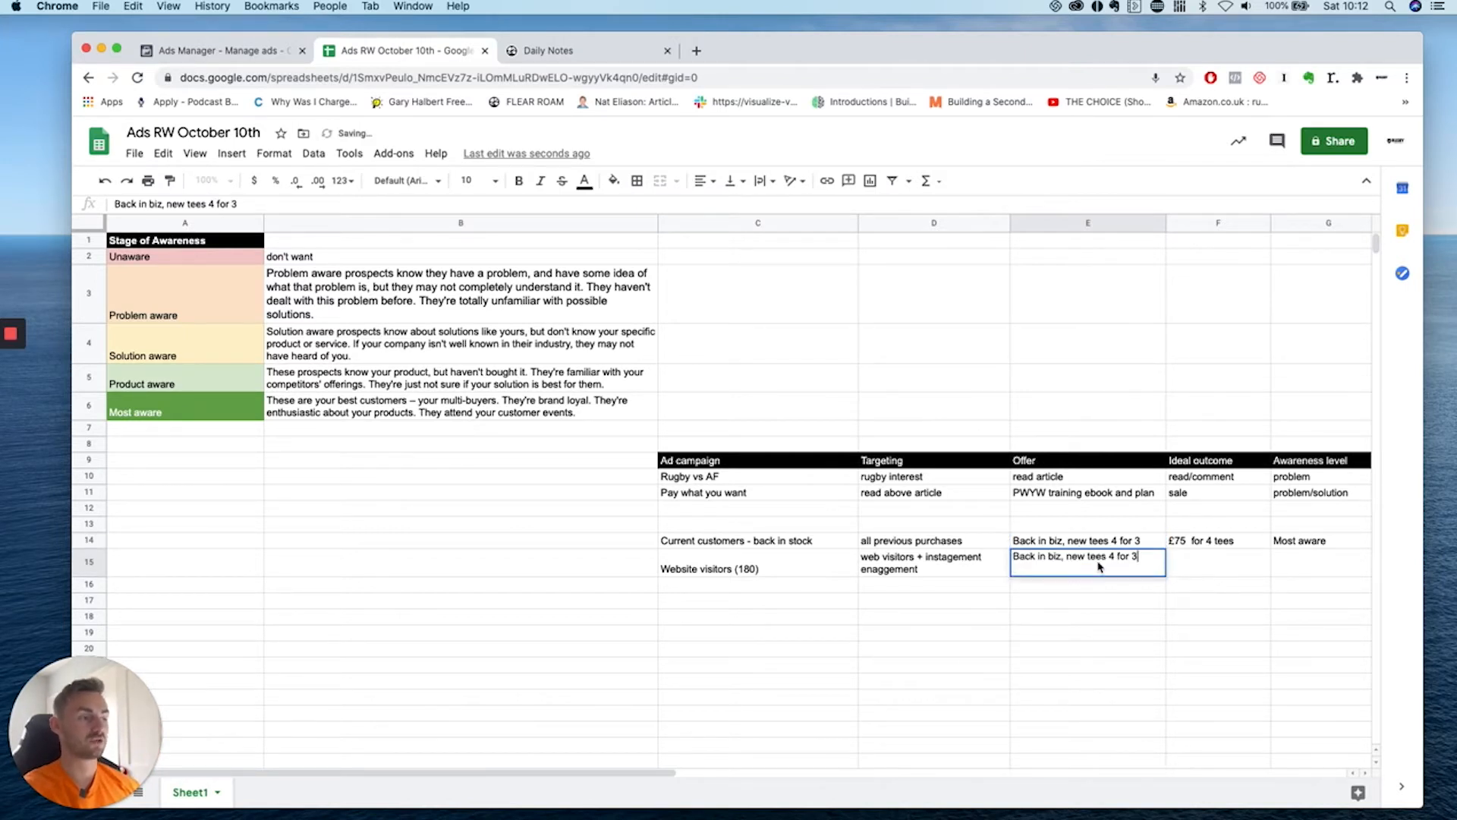
pyautogui.tripleClick(1083, 556)
pyautogui.click(728, 571)
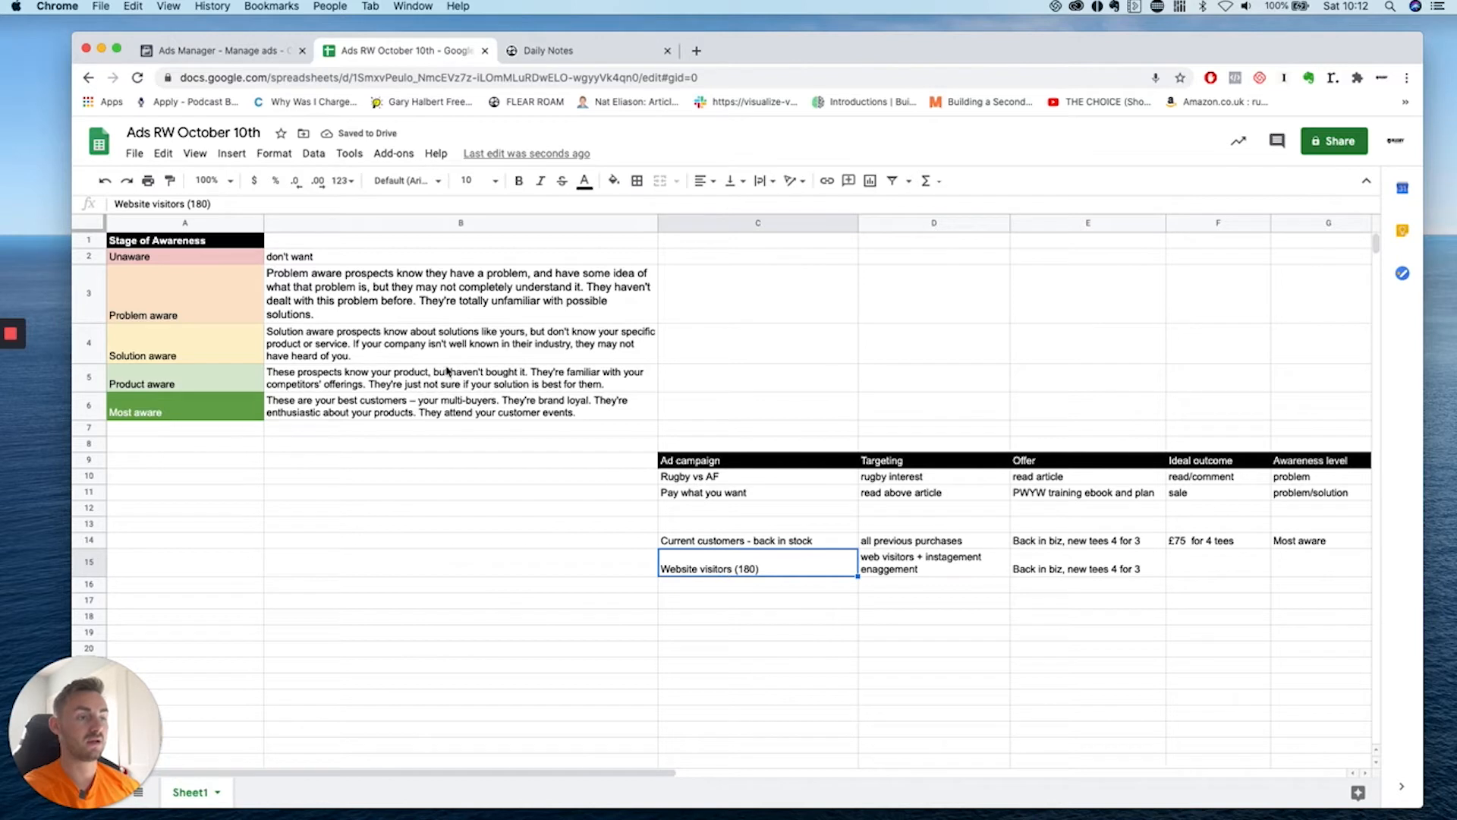
pyautogui.click(362, 384)
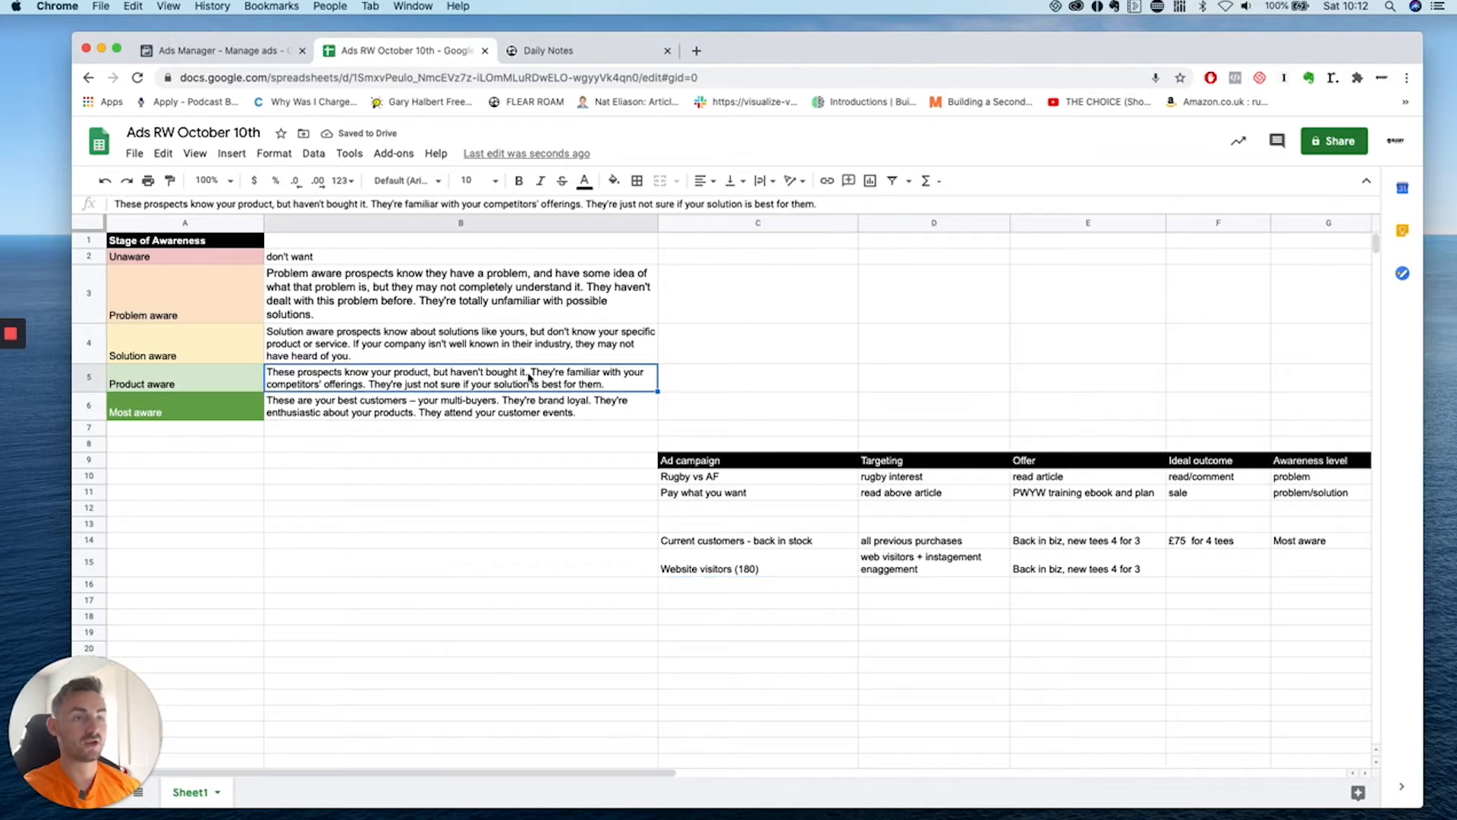
pyautogui.click(1074, 571)
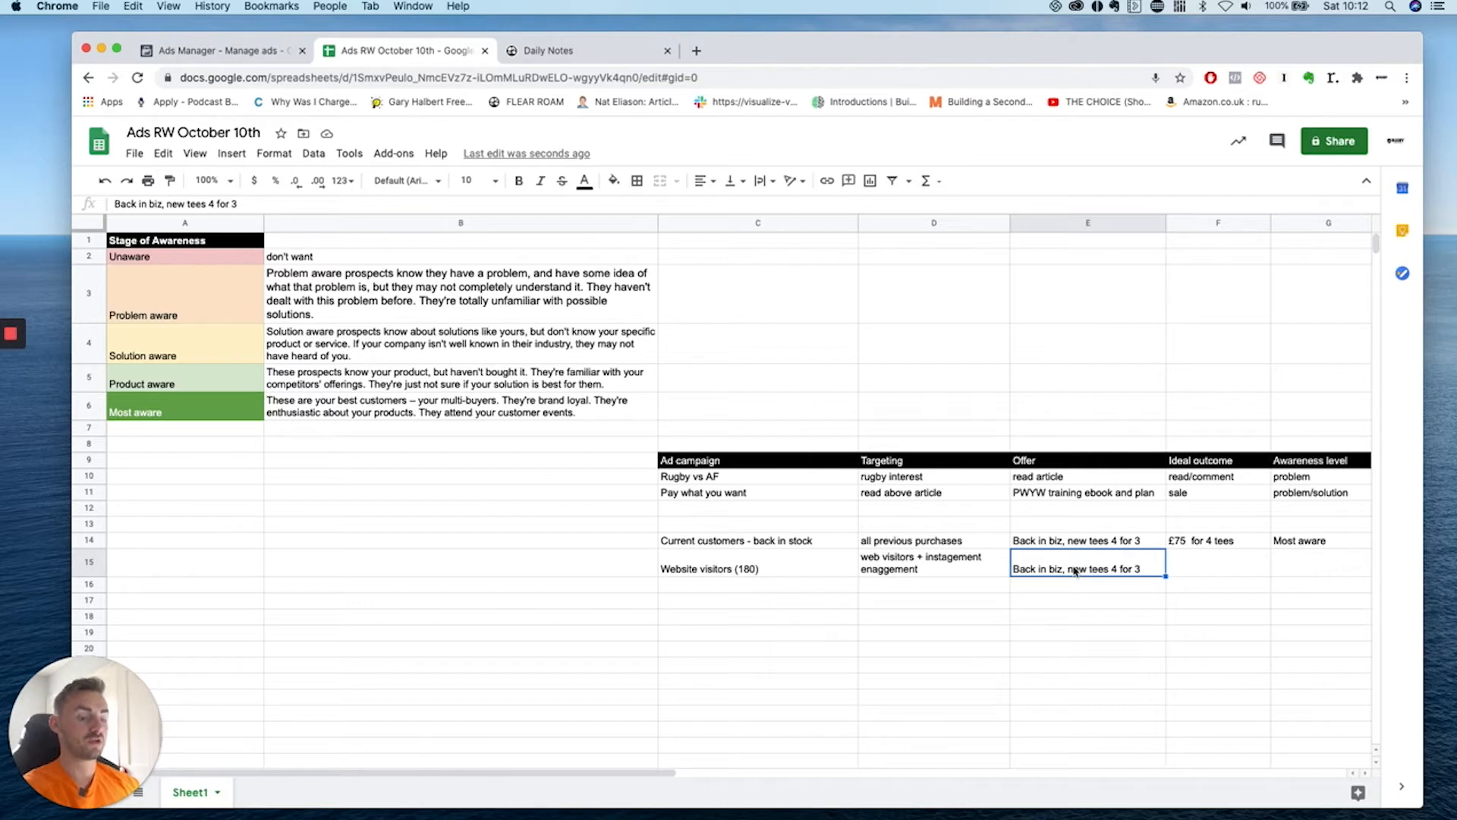
pyautogui.write('new V4 tees')
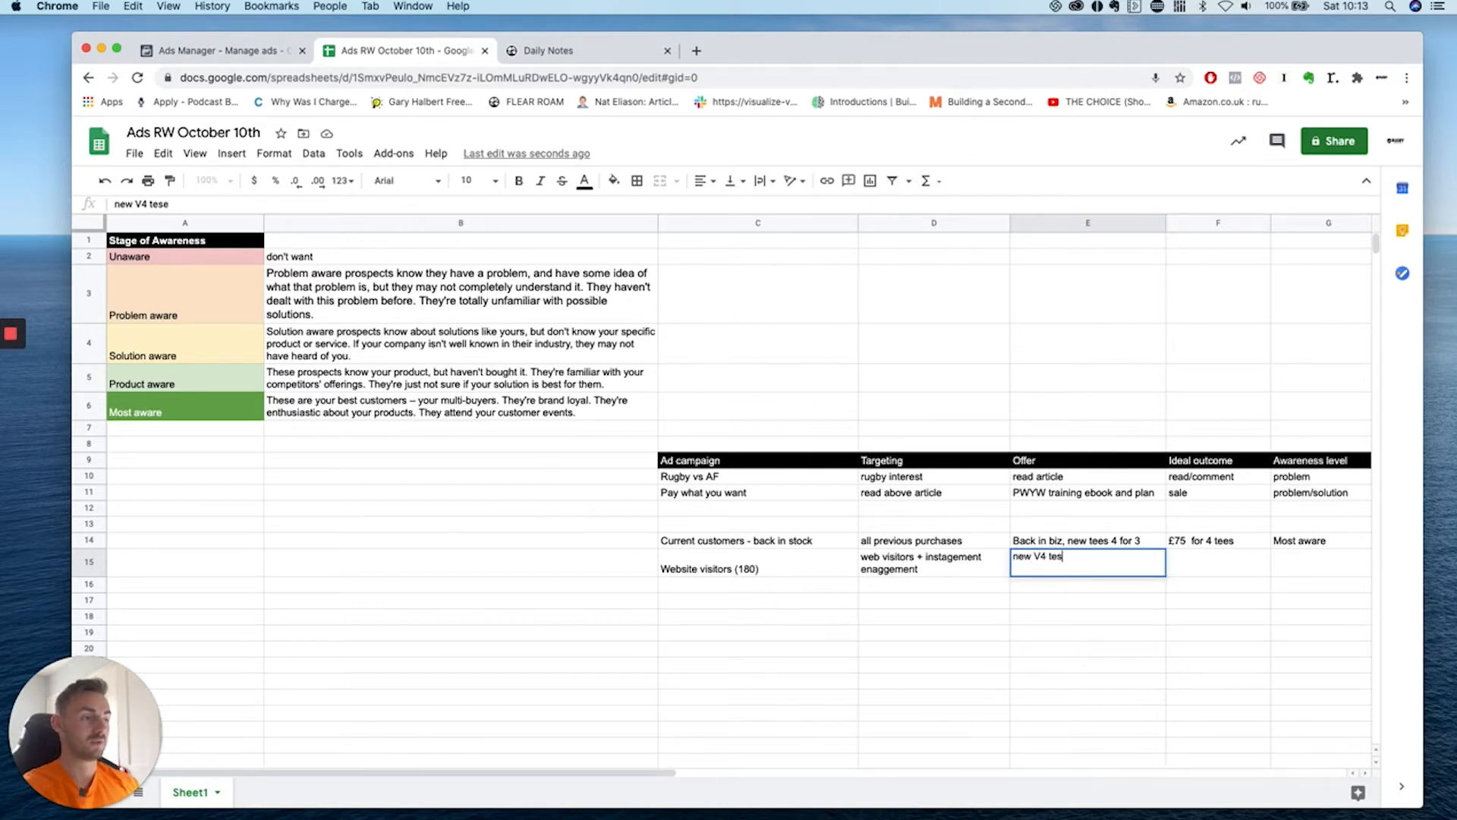
pyautogui.write(', why they are worth it and')
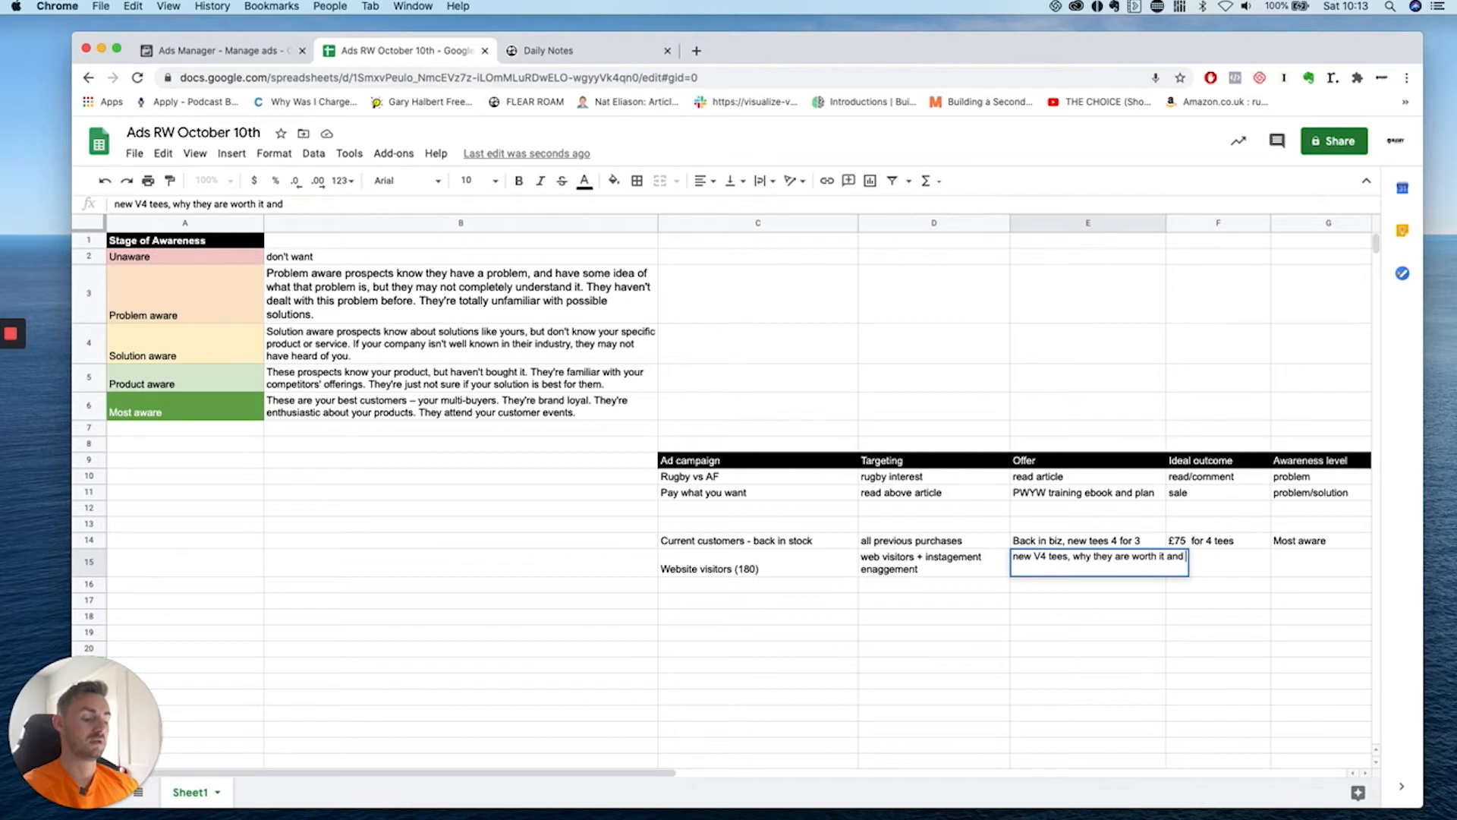
pyautogui.write(' limited time deal')
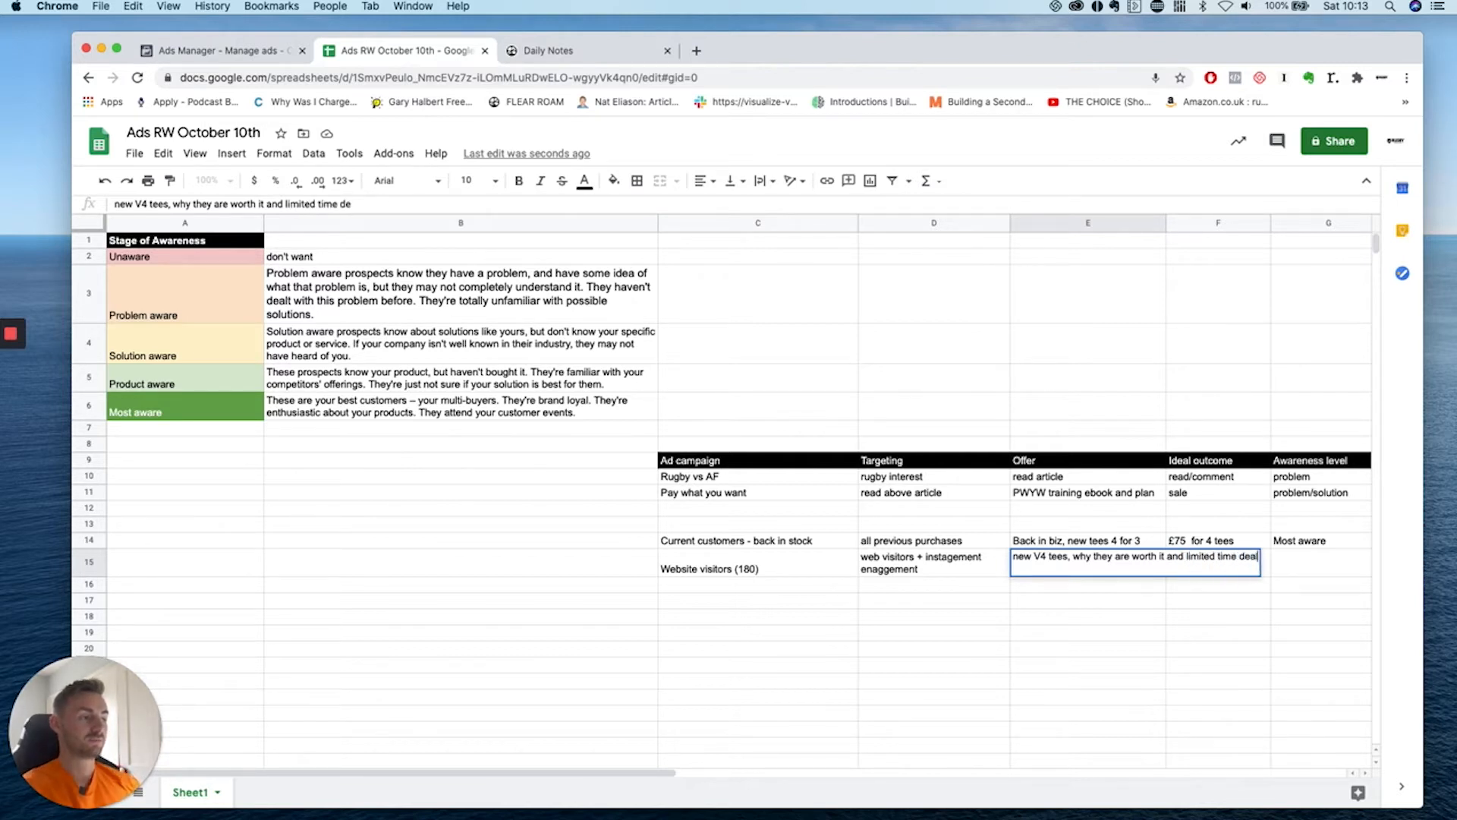
pyautogui.press('Return')
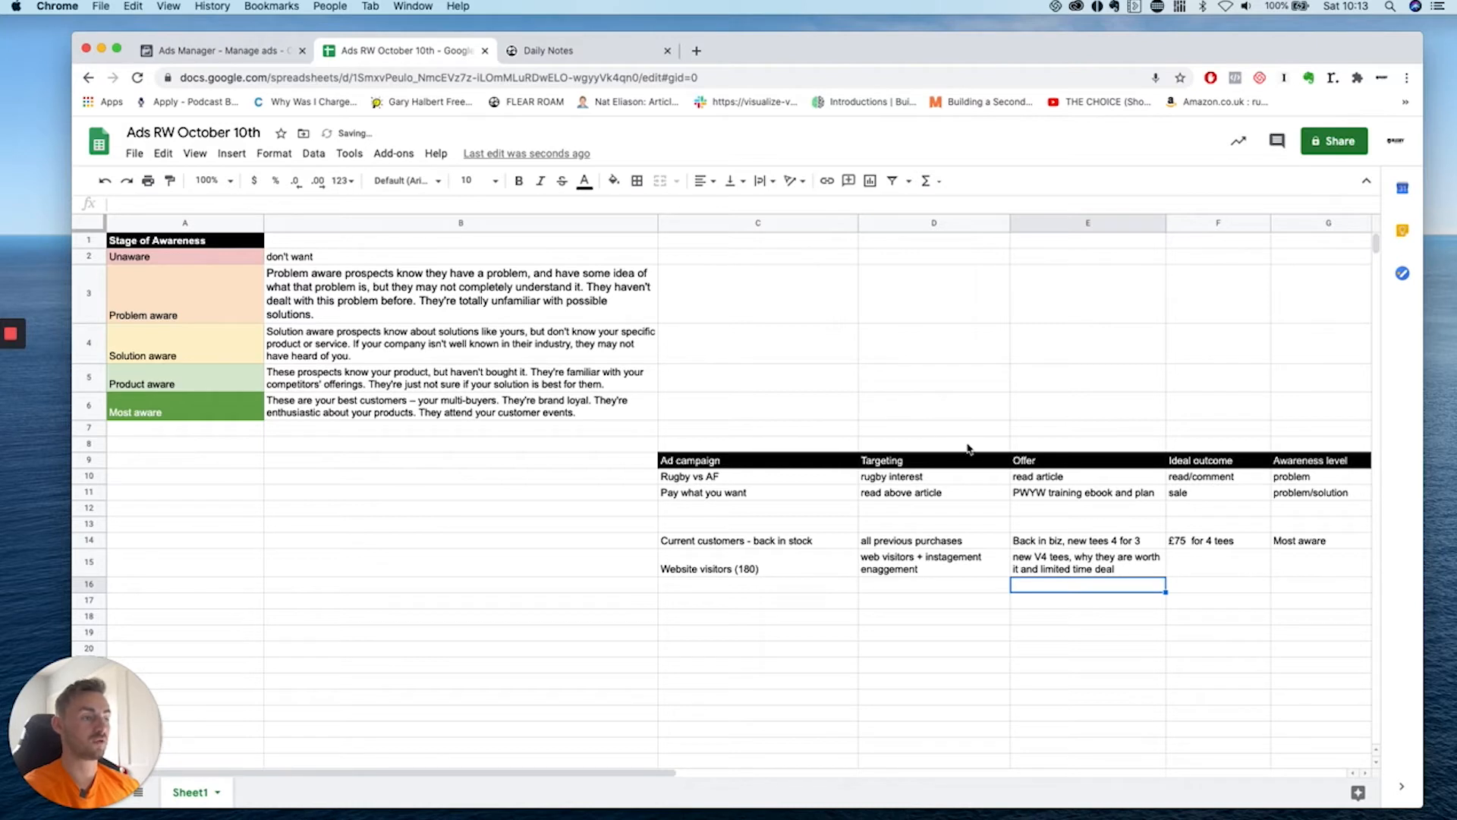
# Enter 'product' as the awareness level in G15.
pyautogui.click(1285, 568)
pyautogui.write('product')
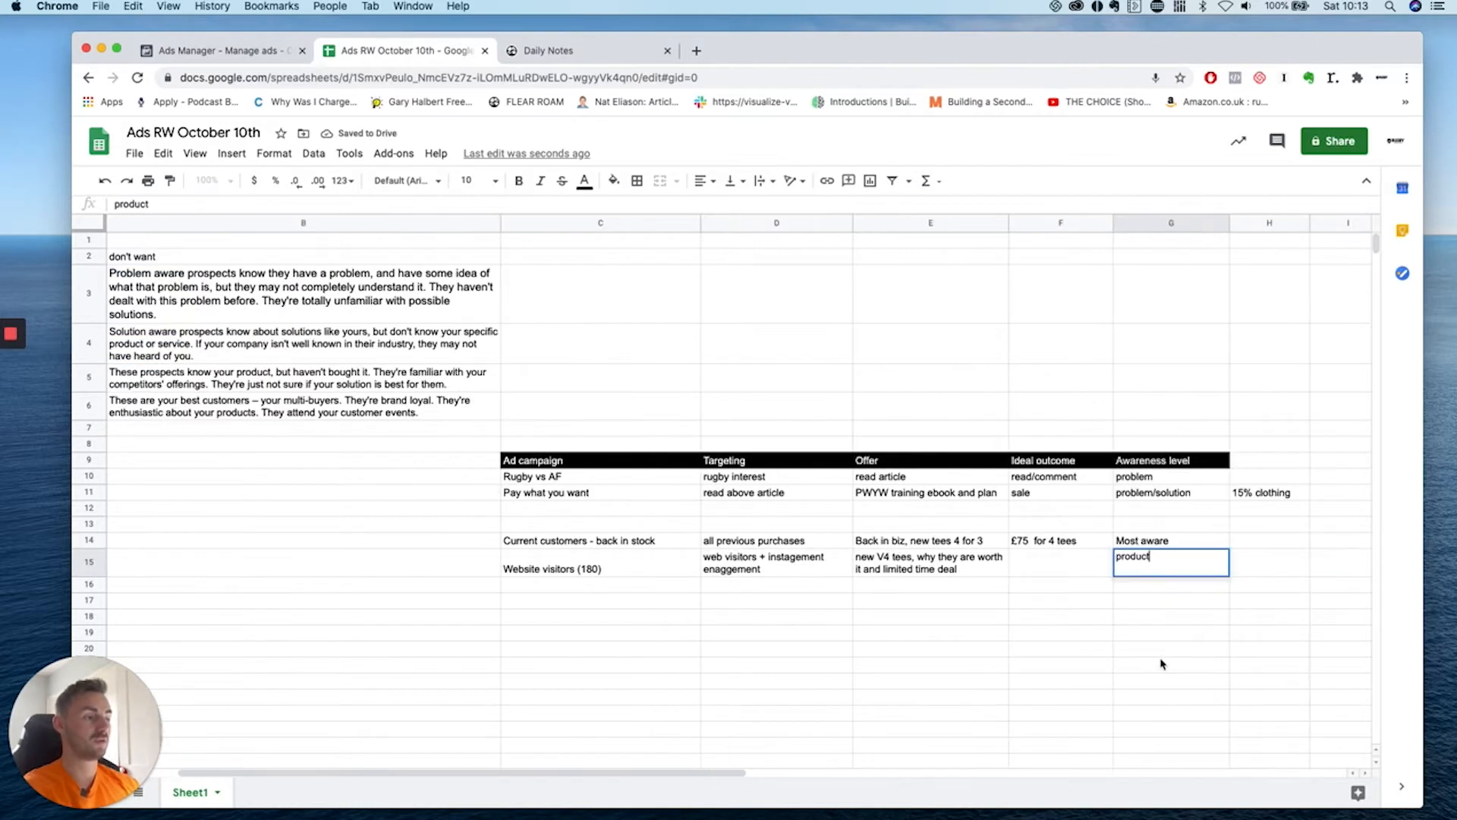
pyautogui.press('Return')
pyautogui.click(415, 387)
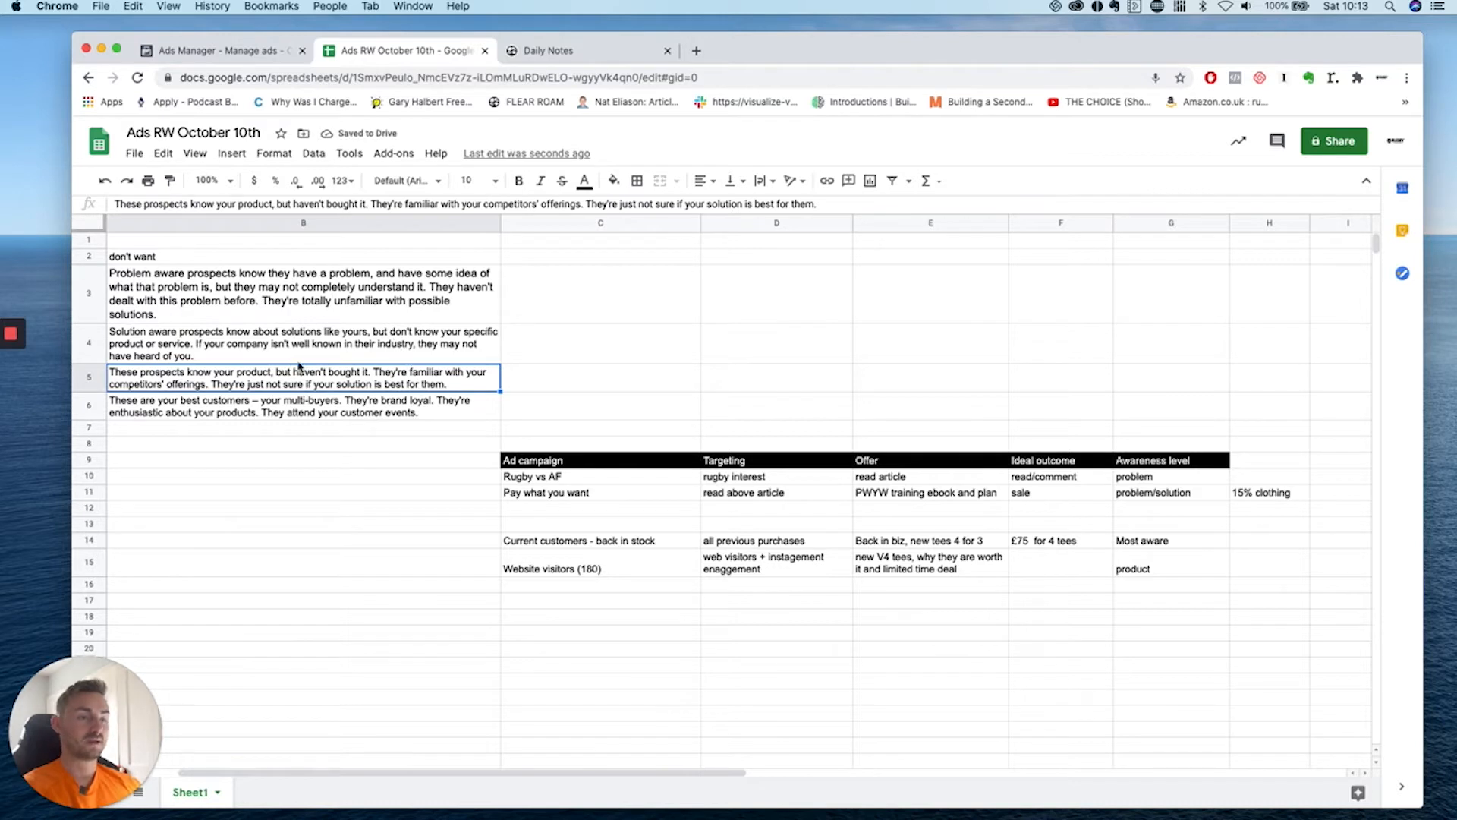
pyautogui.click(960, 570)
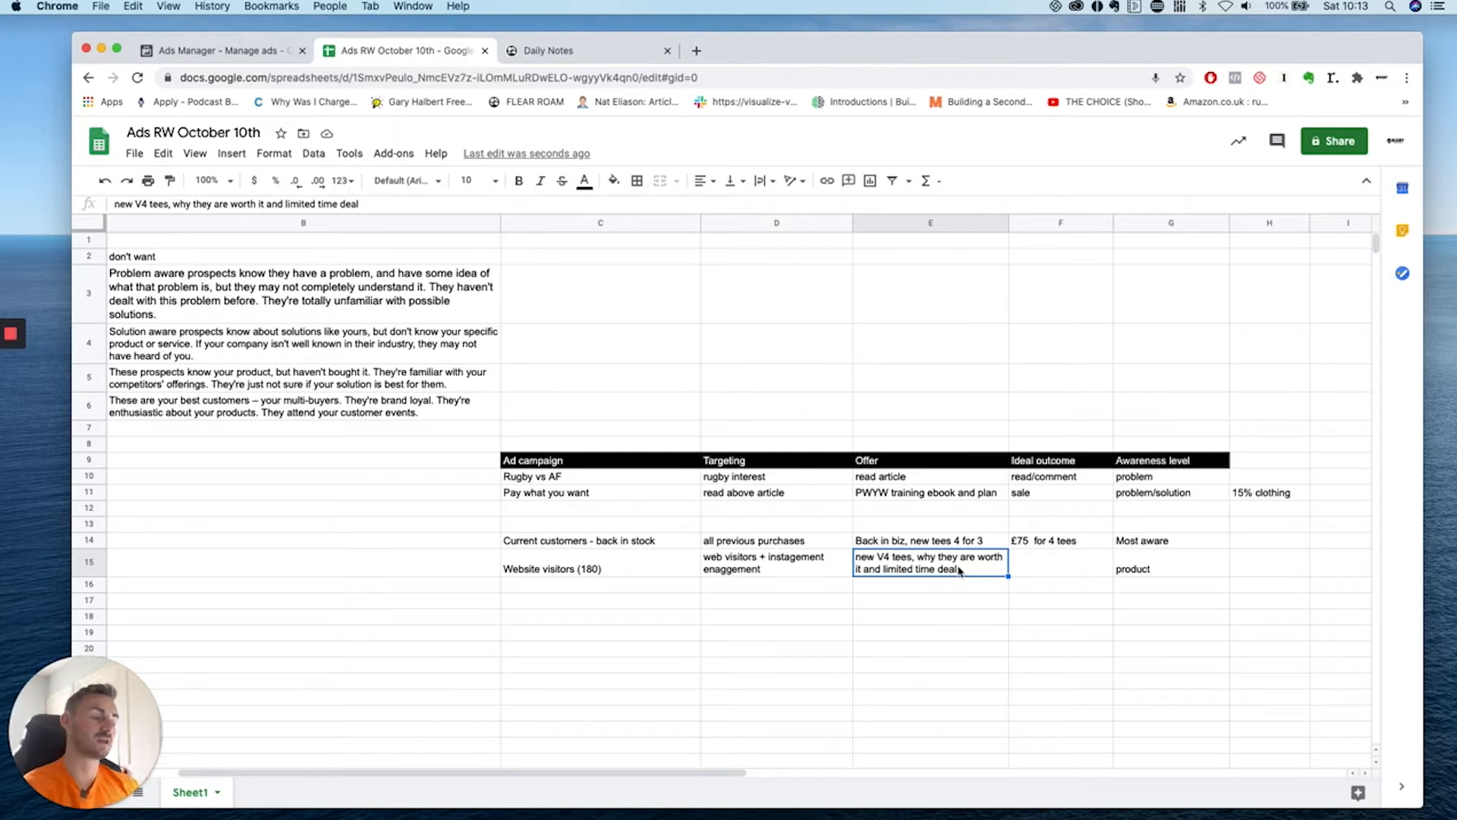
# Copy '£75 for 4 tees' from F14 into F15.
pyautogui.click(1066, 601)
pyautogui.click(1059, 559)
pyautogui.click(890, 600)
pyautogui.click(1156, 556)
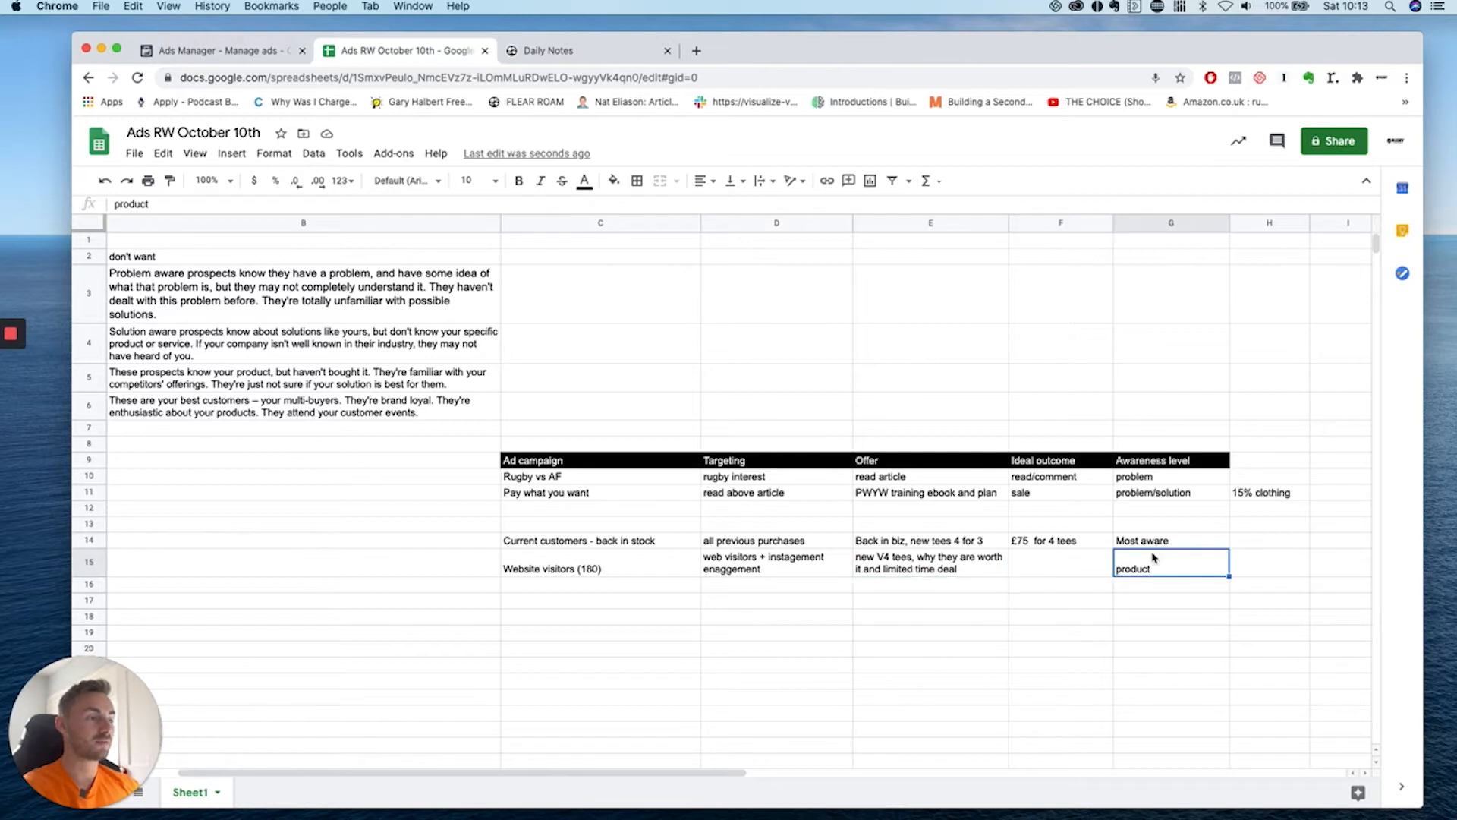
pyautogui.click(1087, 559)
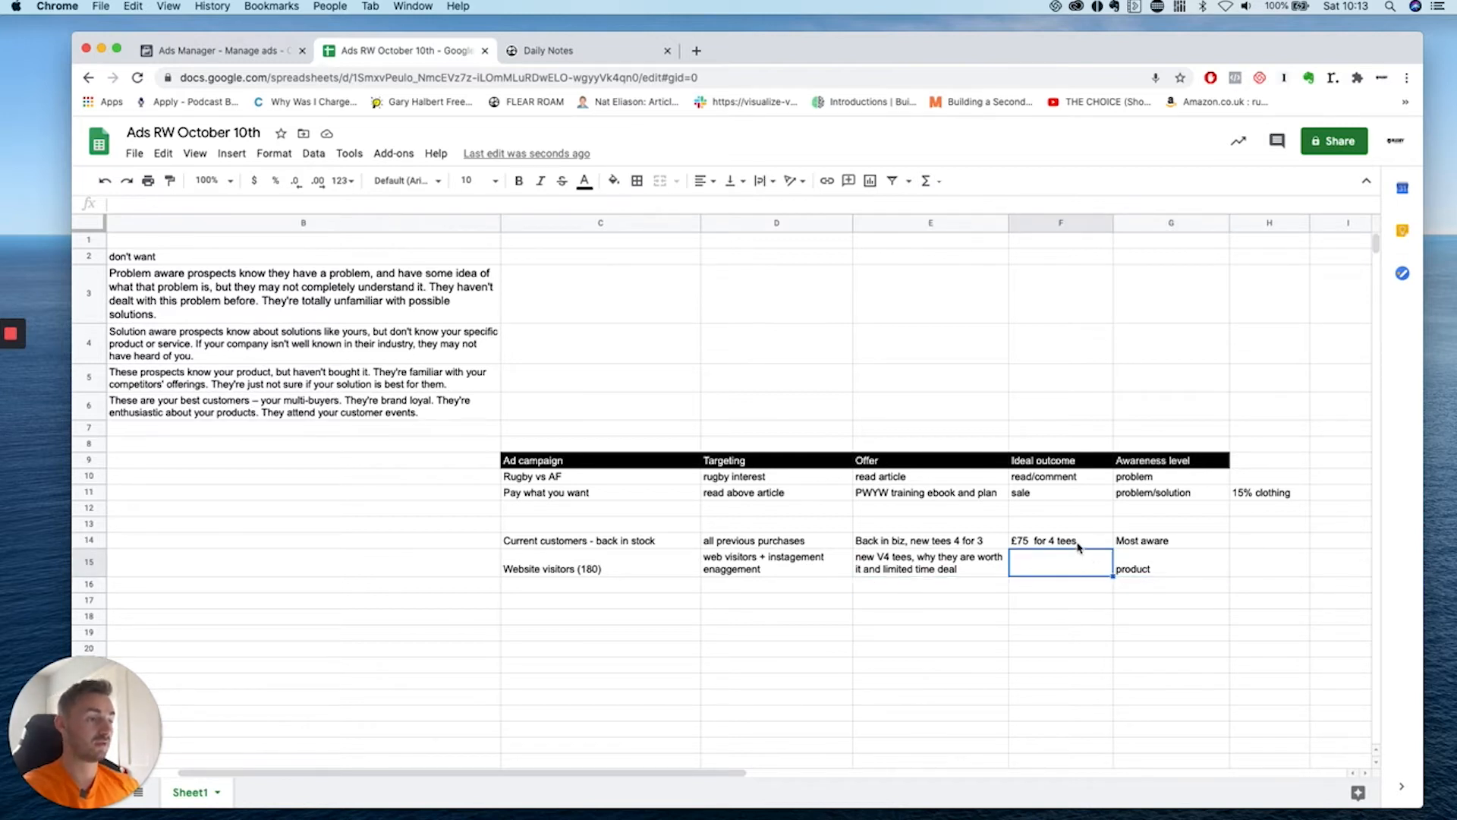
pyautogui.click(1078, 546)
pyautogui.hotkey('ctrl', 'c')
pyautogui.click(1074, 561)
pyautogui.hotkey('ctrl', 'v')
pyautogui.click(1063, 630)
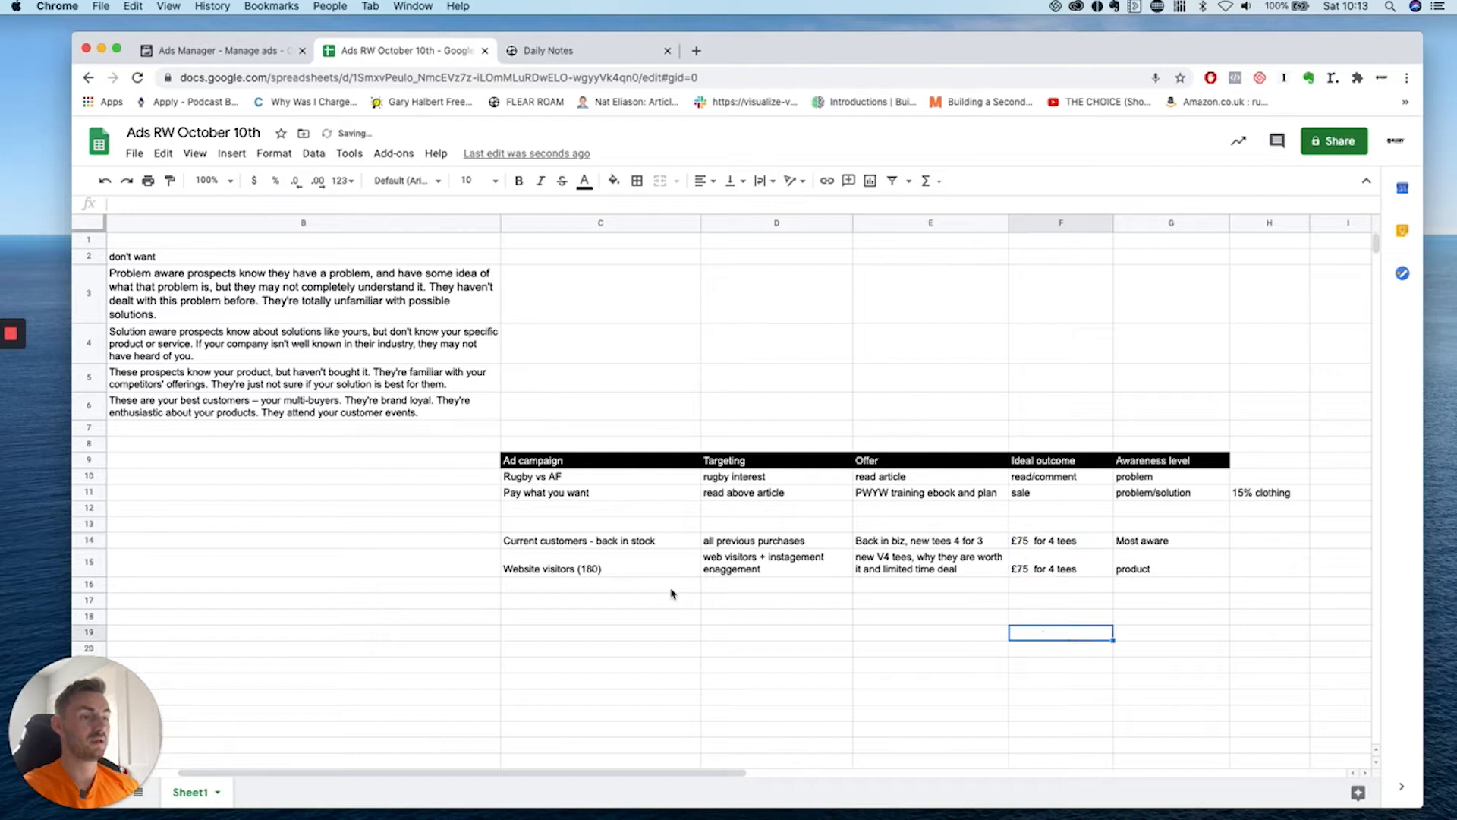
# Make the 'Website visitors (180)' campaign name bold.
pyautogui.click(621, 567)
pyautogui.click(519, 181)
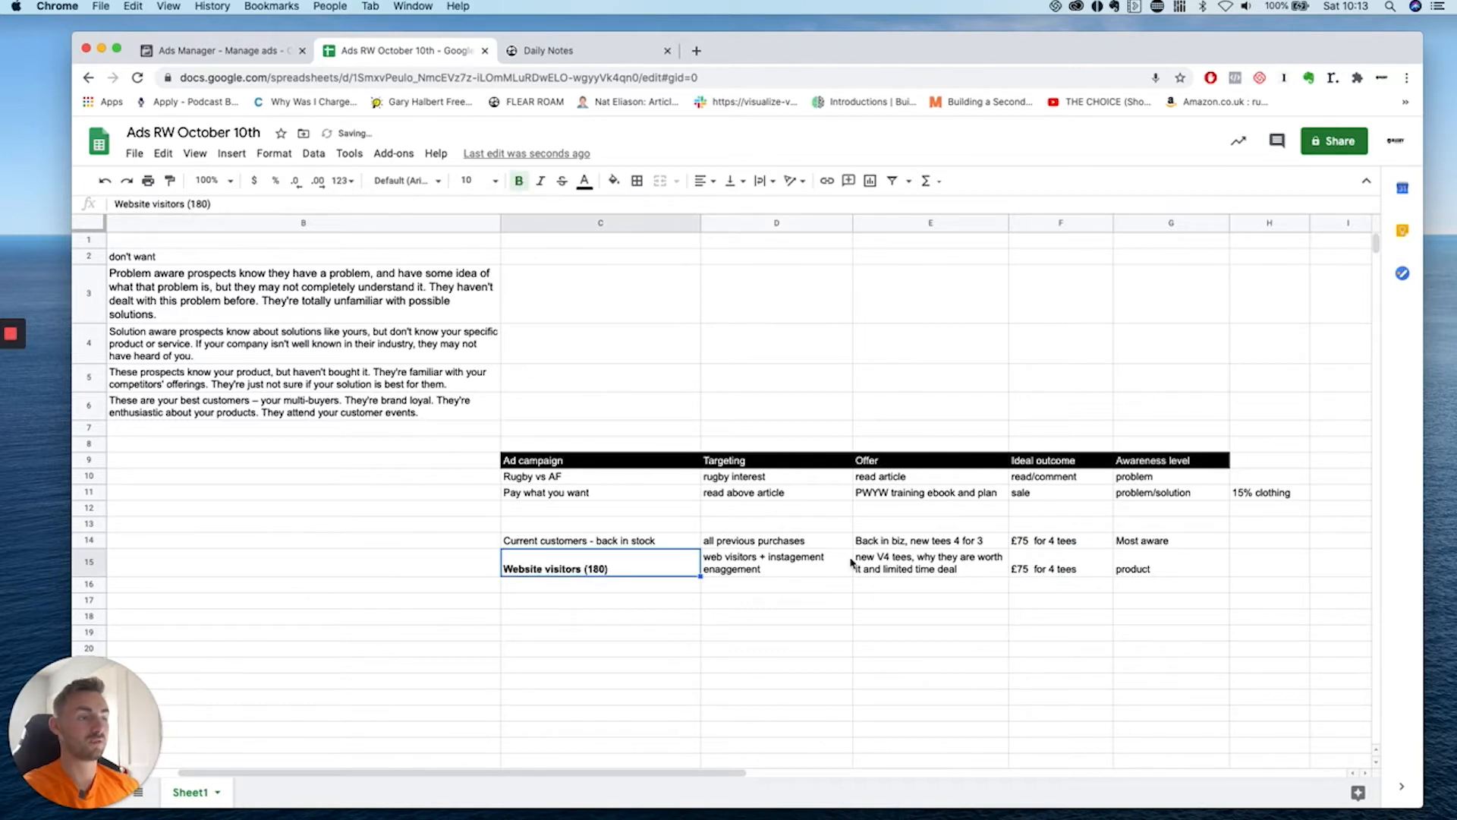
pyautogui.click(879, 585)
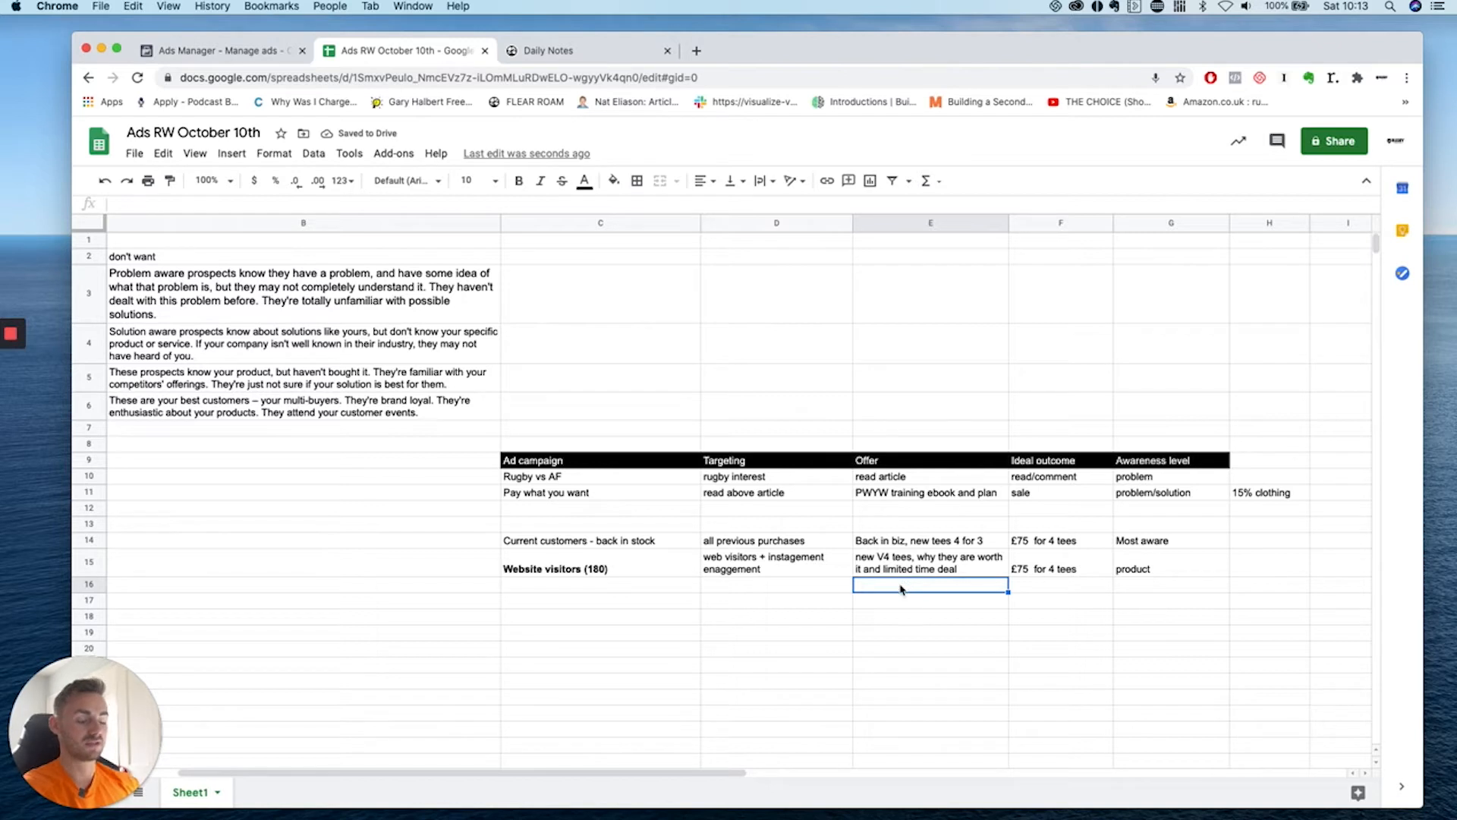
# Enter 'RW vs Canterbury' in row 16.
pyautogui.write('rRW vs Cantrb')
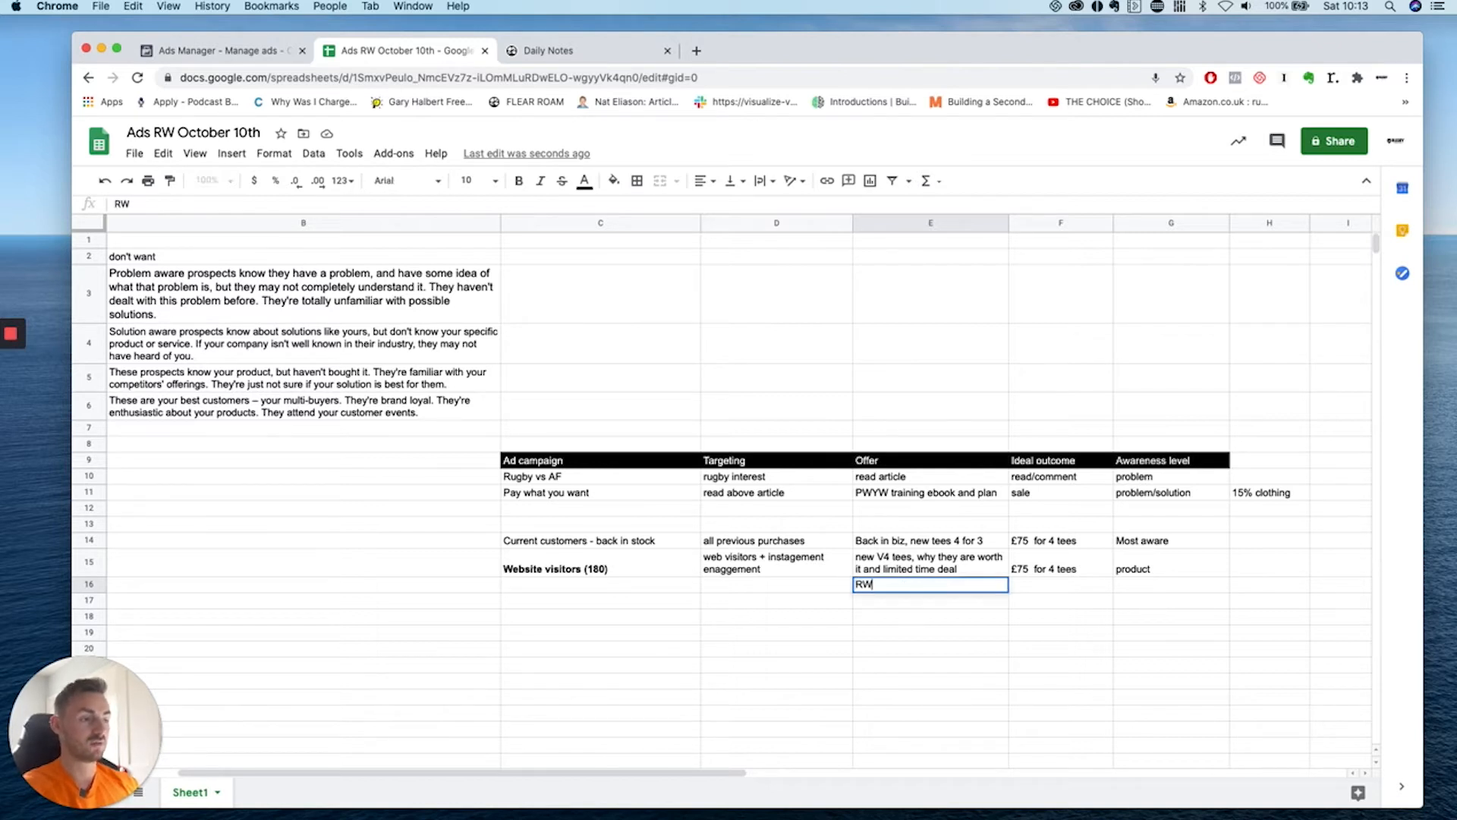
pyautogui.press('BackSpace')
pyautogui.press('BackSpace')
pyautogui.write('erbury')
pyautogui.click(912, 654)
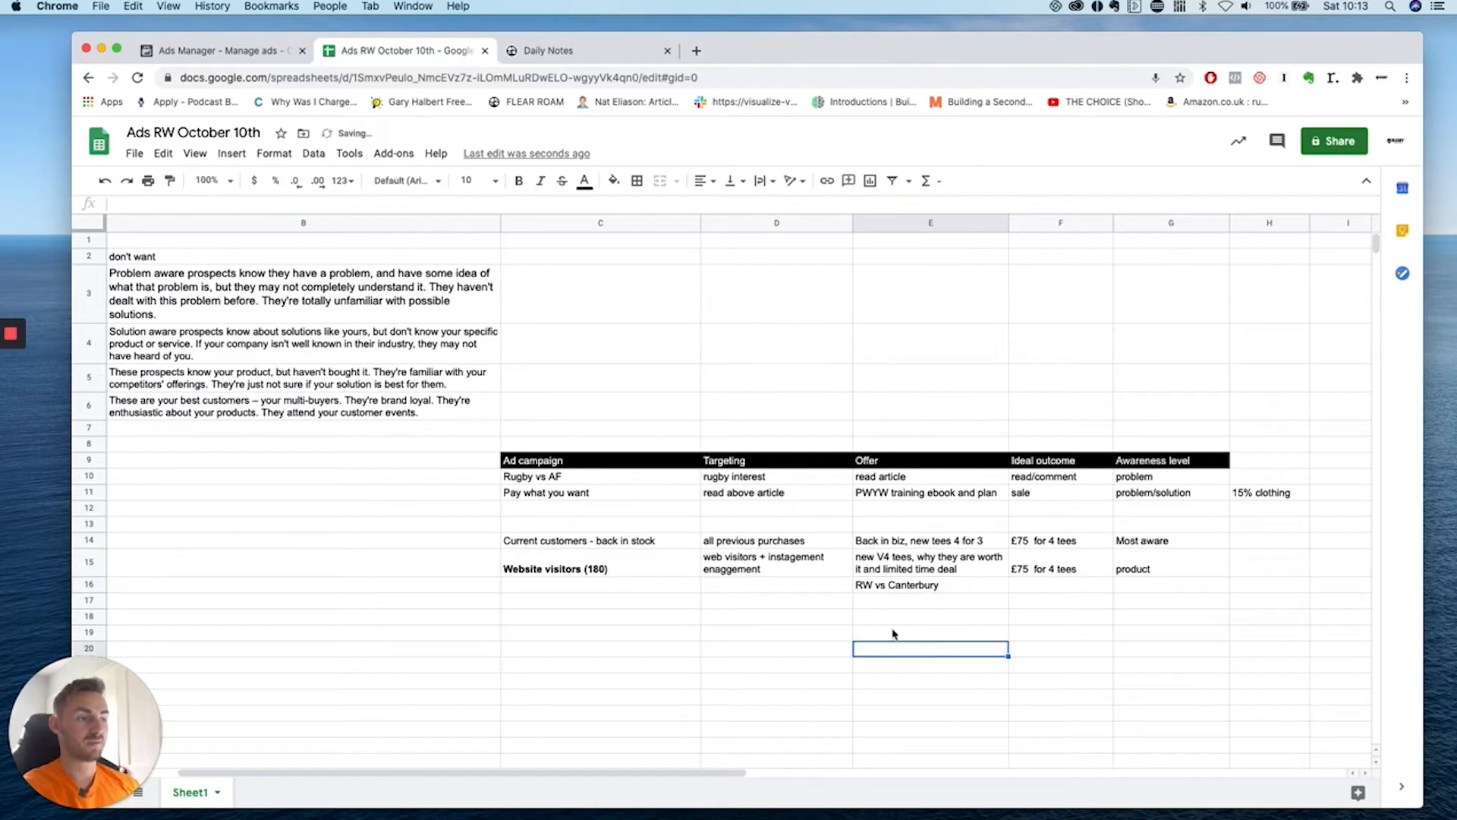
pyautogui.click(894, 591)
# Add the note 'why RW over canterbury?' in C5.
pyautogui.click(190, 372)
pyautogui.hscroll(-3, 204, 375)
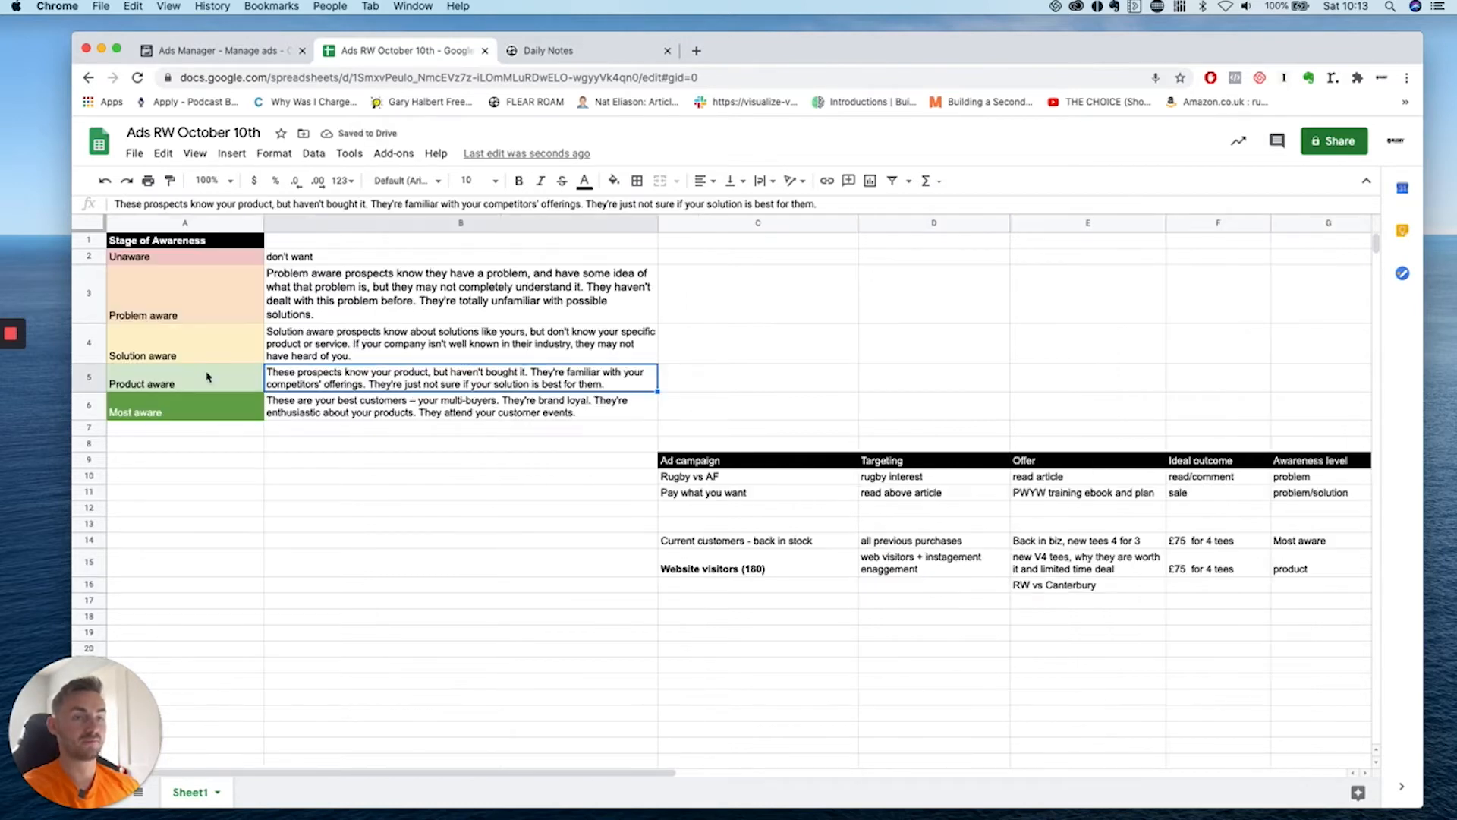
pyautogui.click(207, 377)
pyautogui.click(526, 379)
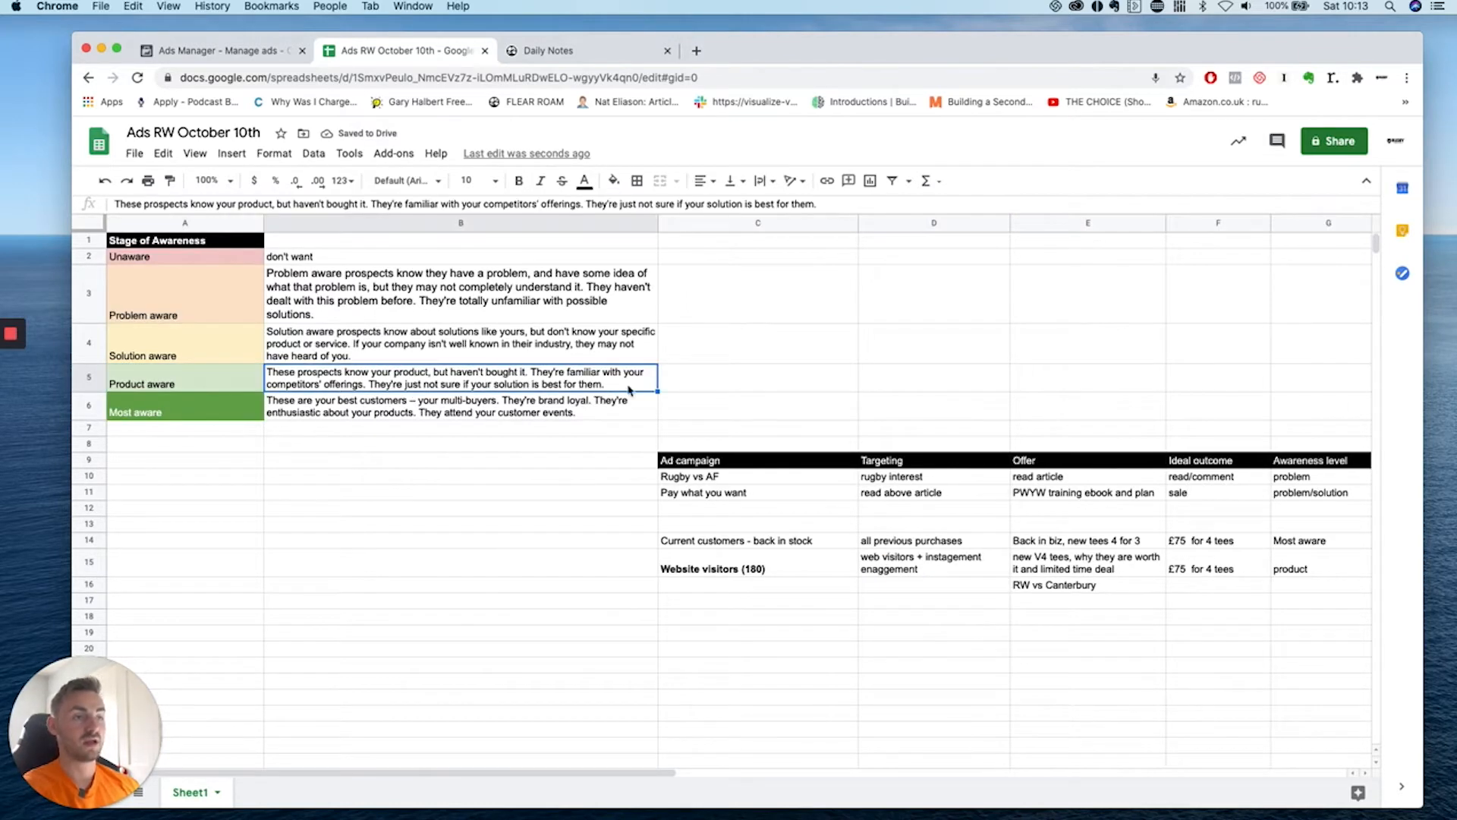
pyautogui.click(705, 388)
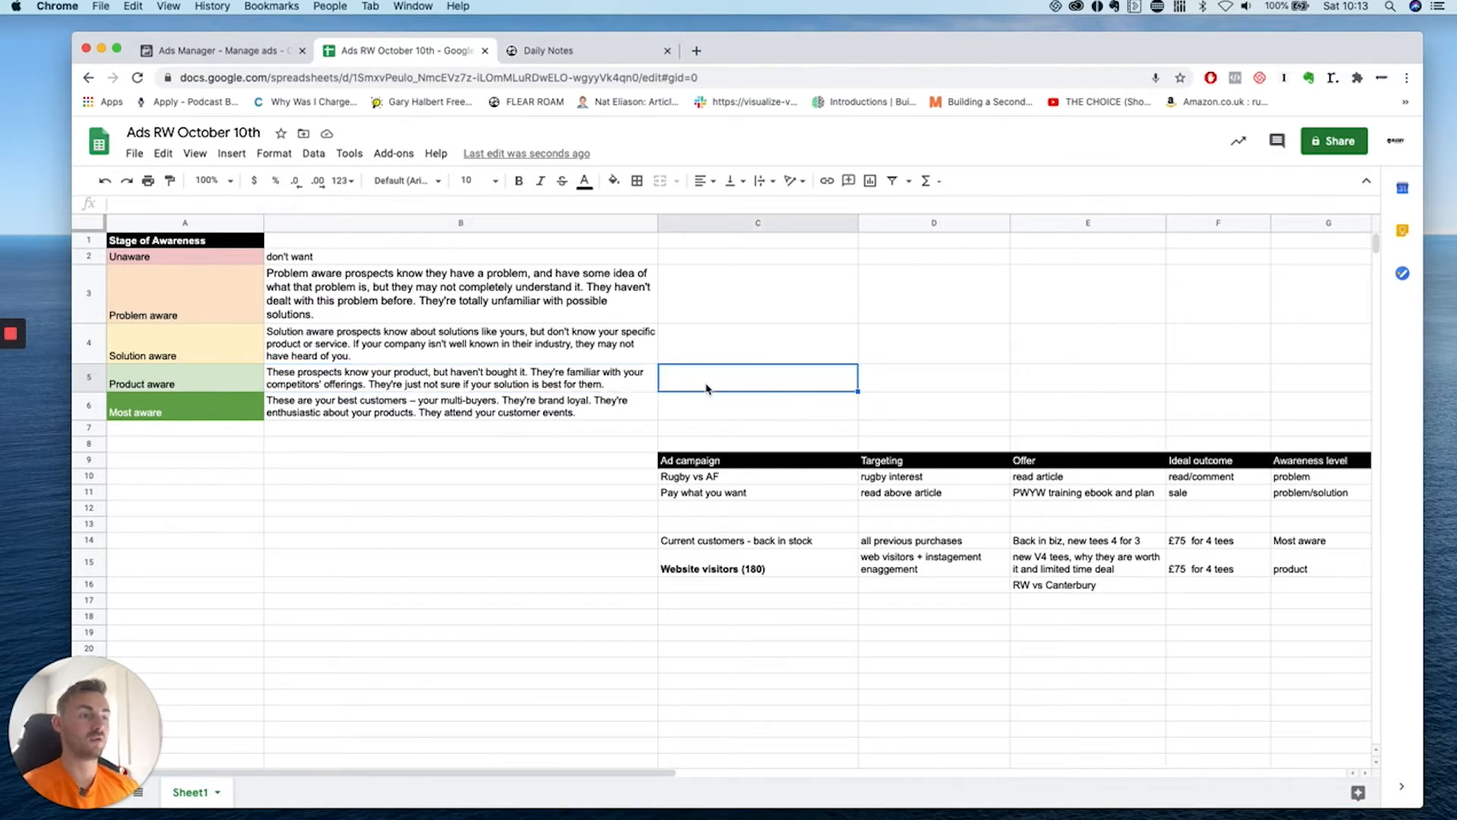
pyautogui.write('why RW over canterbury?')
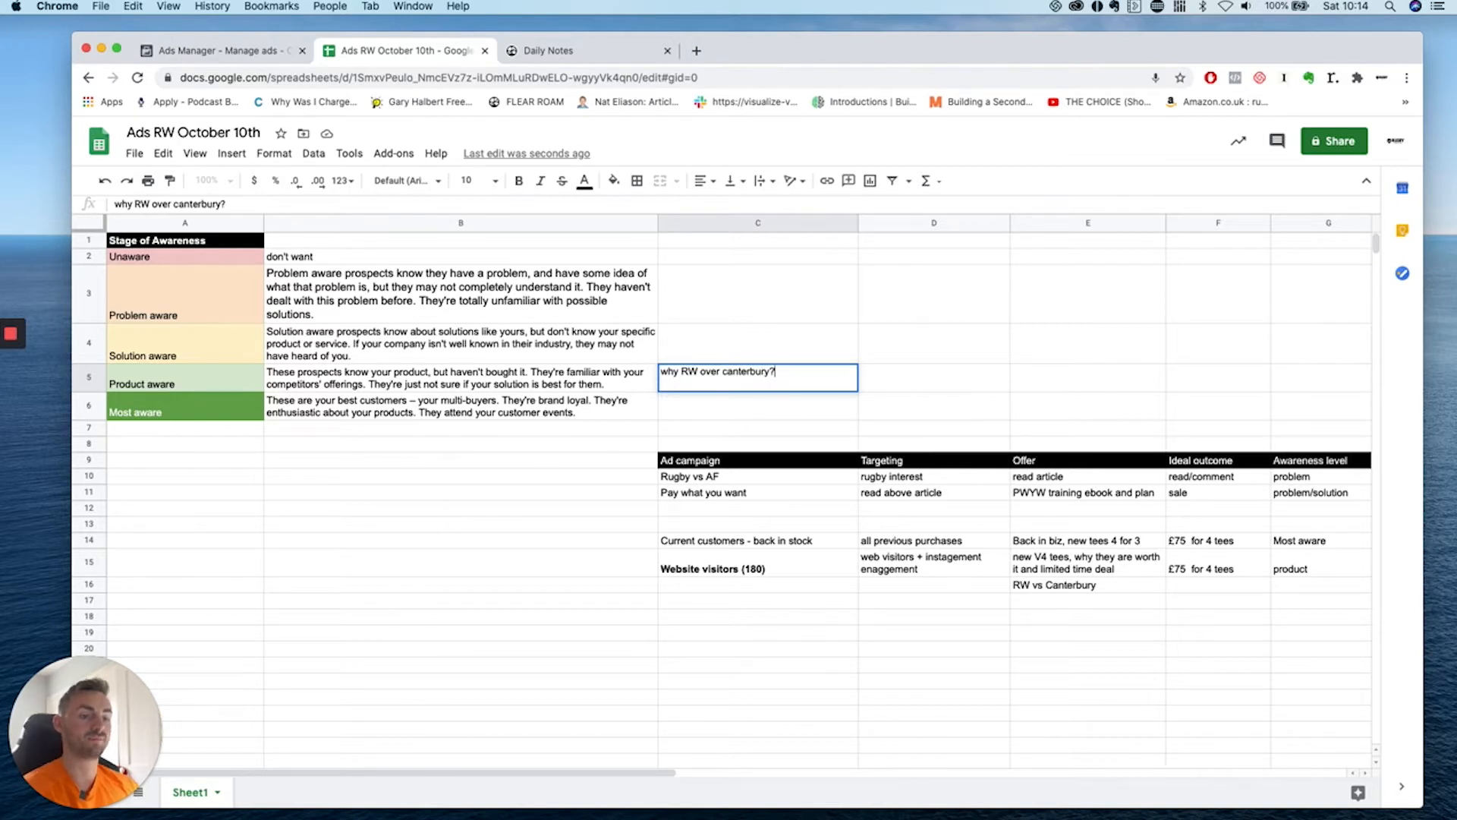
pyautogui.click(918, 376)
pyautogui.click(805, 384)
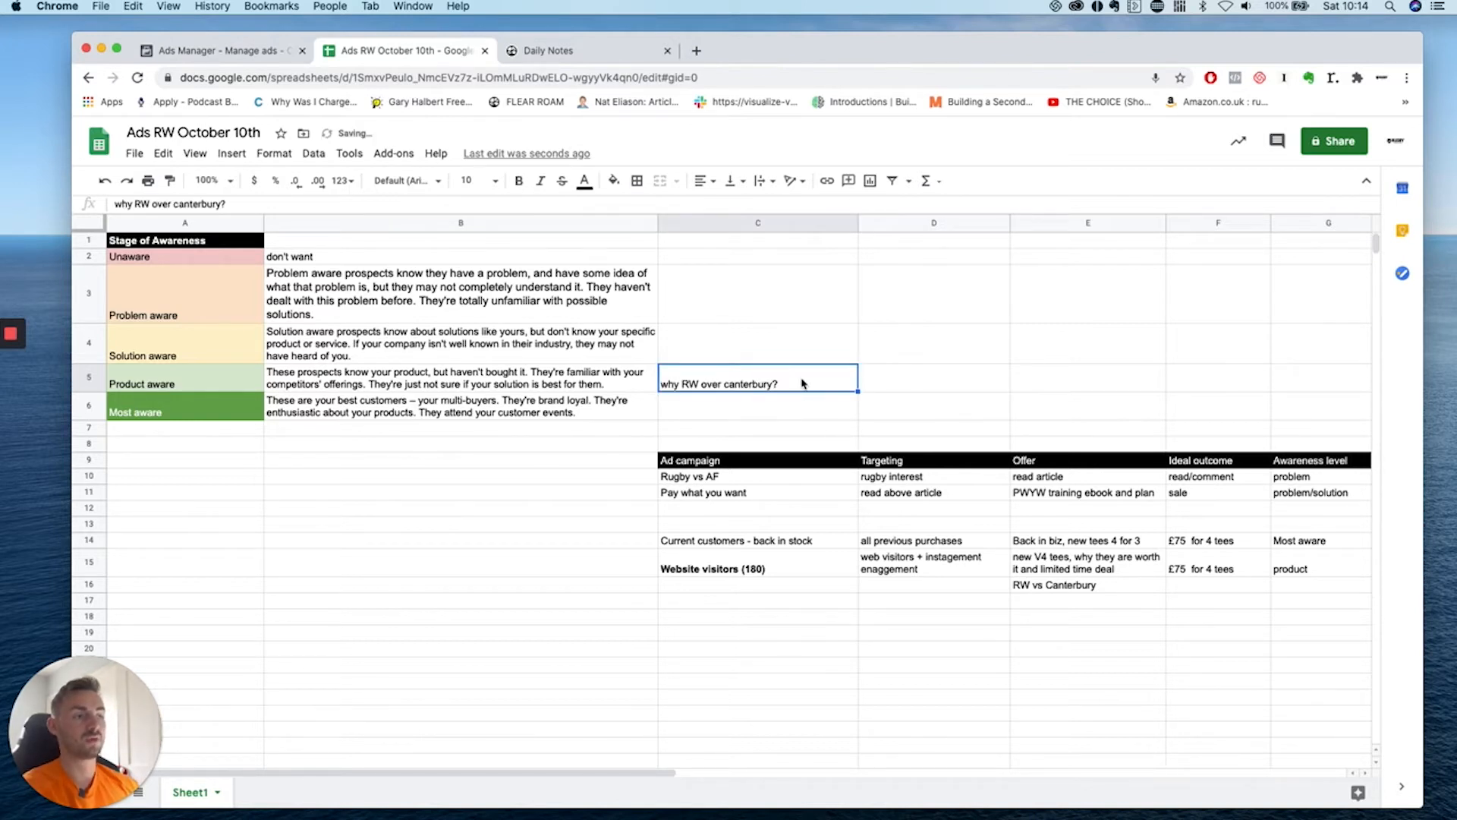
# Copy '£75 for 4 tees' from F15 into F16.
pyautogui.click(1149, 582)
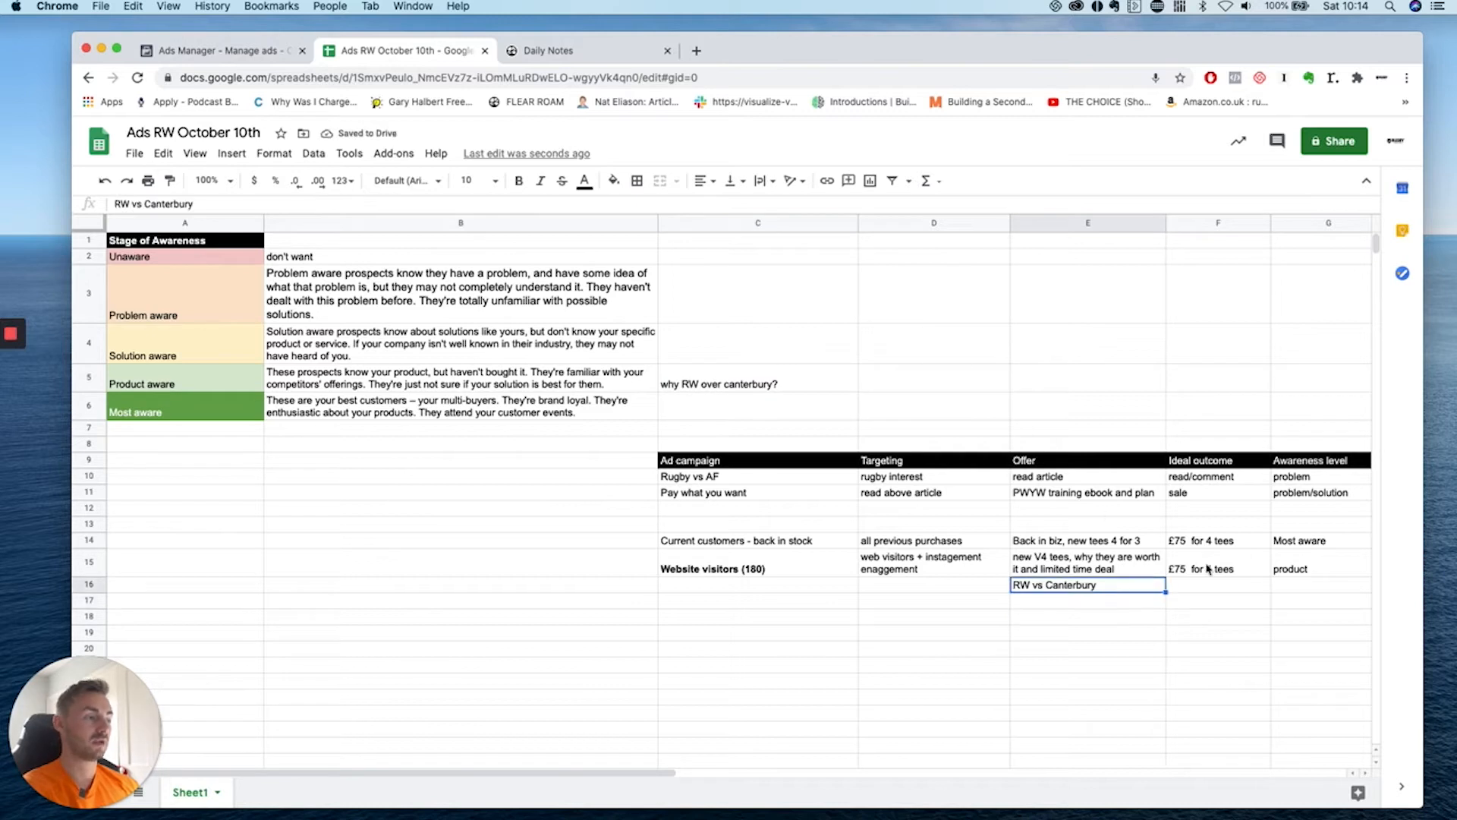
pyautogui.click(1213, 591)
pyautogui.click(1224, 561)
pyautogui.press('cmd+c')
pyautogui.click(1216, 592)
pyautogui.press('cmd+v')
pyautogui.click(1208, 651)
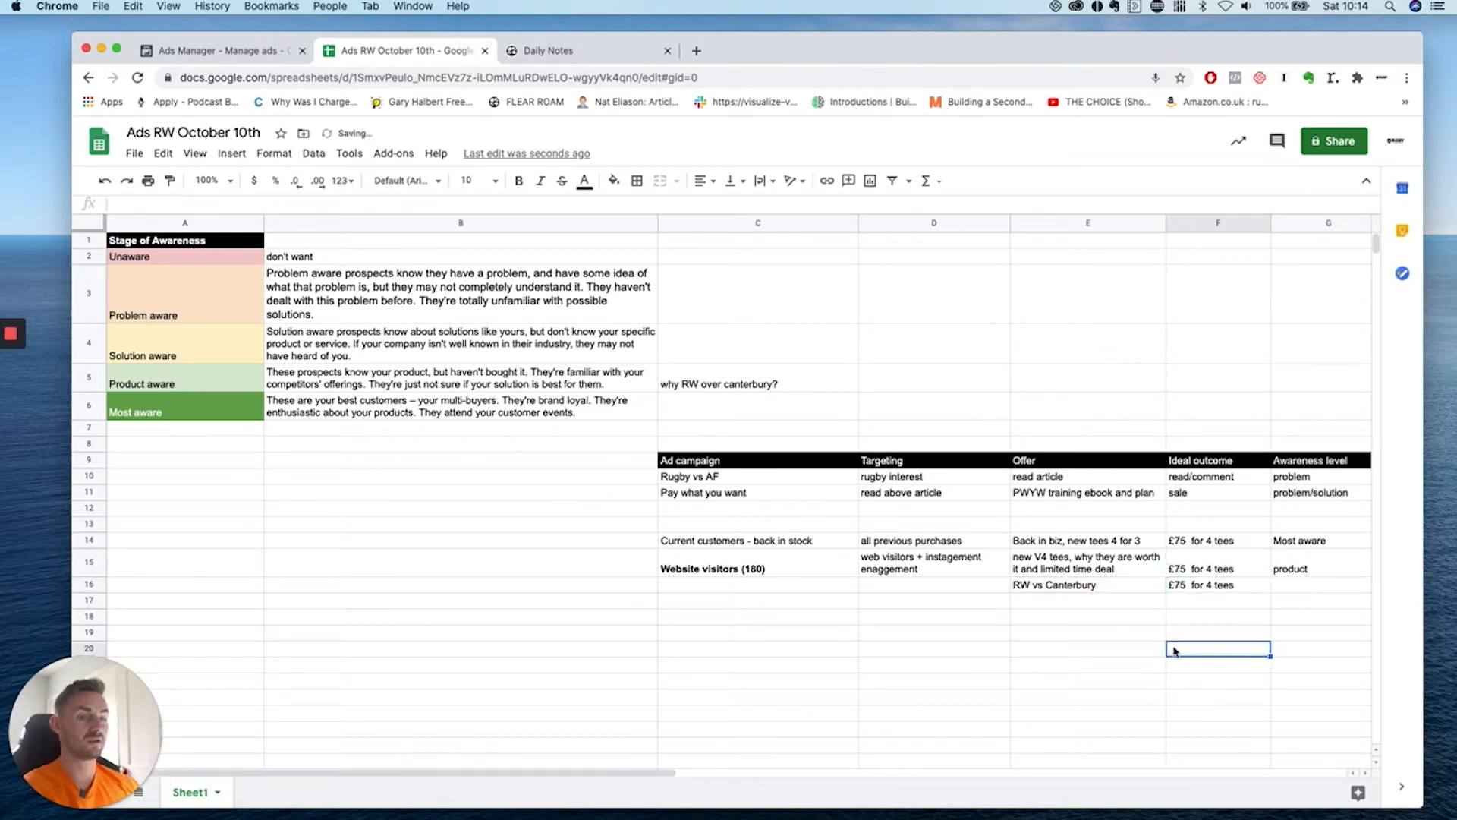
# Set both G16 and G15 to 'product aware'.
pyautogui.click(1292, 590)
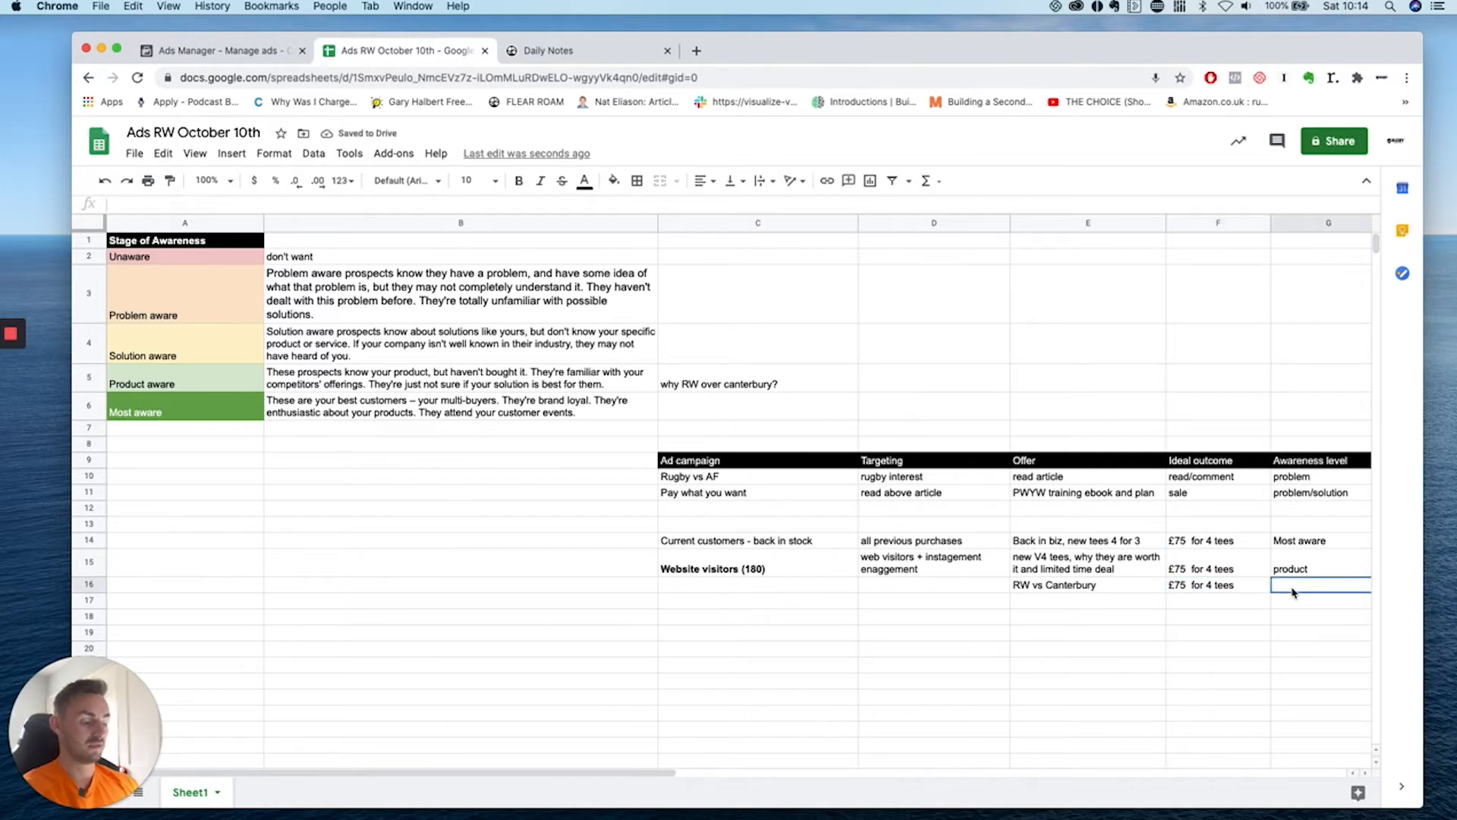
pyautogui.write('product aware')
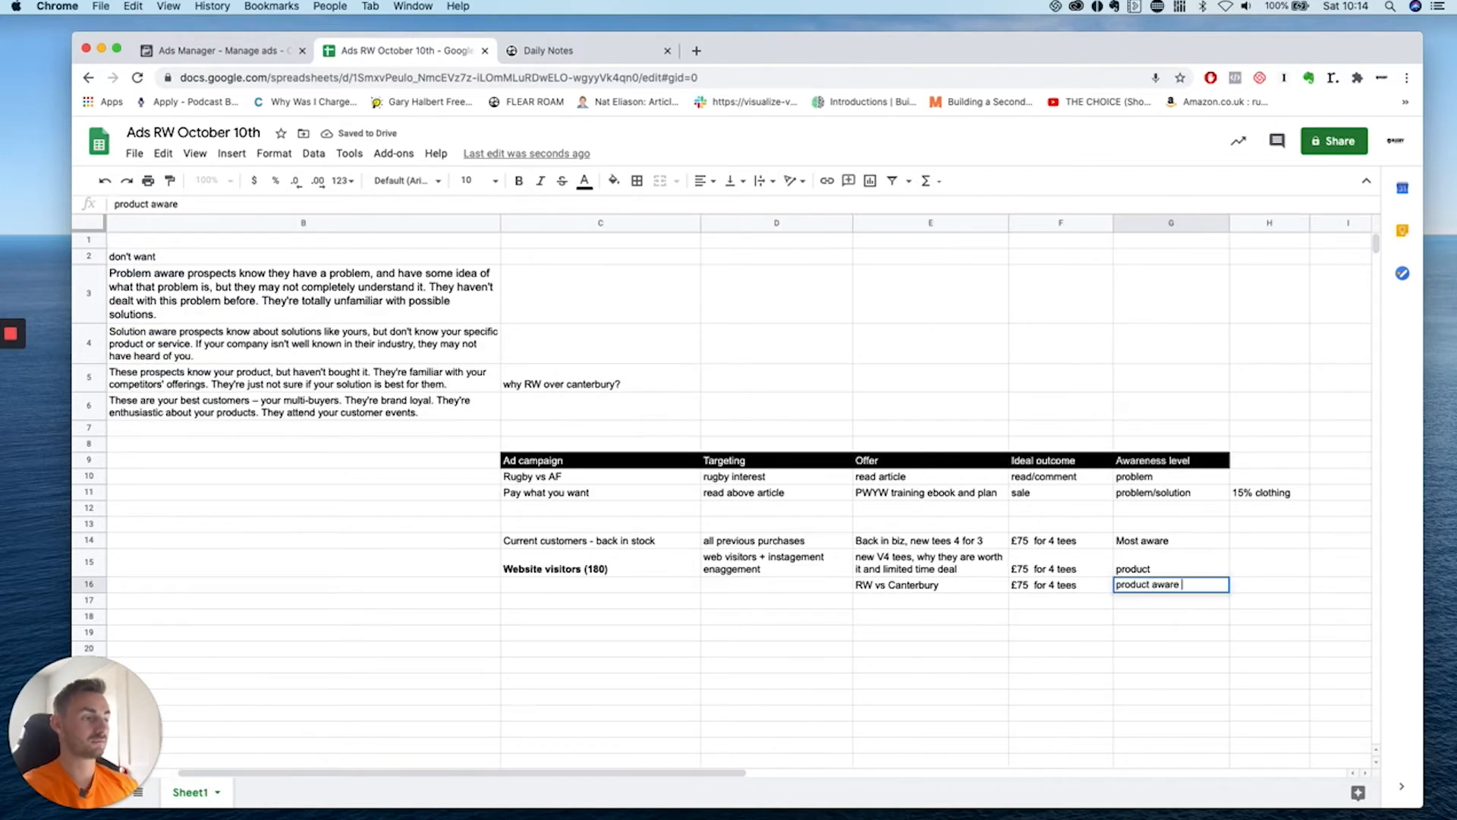
pyautogui.click(1302, 567)
pyautogui.click(1178, 569)
pyautogui.doubleClick(1174, 570)
pyautogui.write('aware')
pyautogui.click(1157, 621)
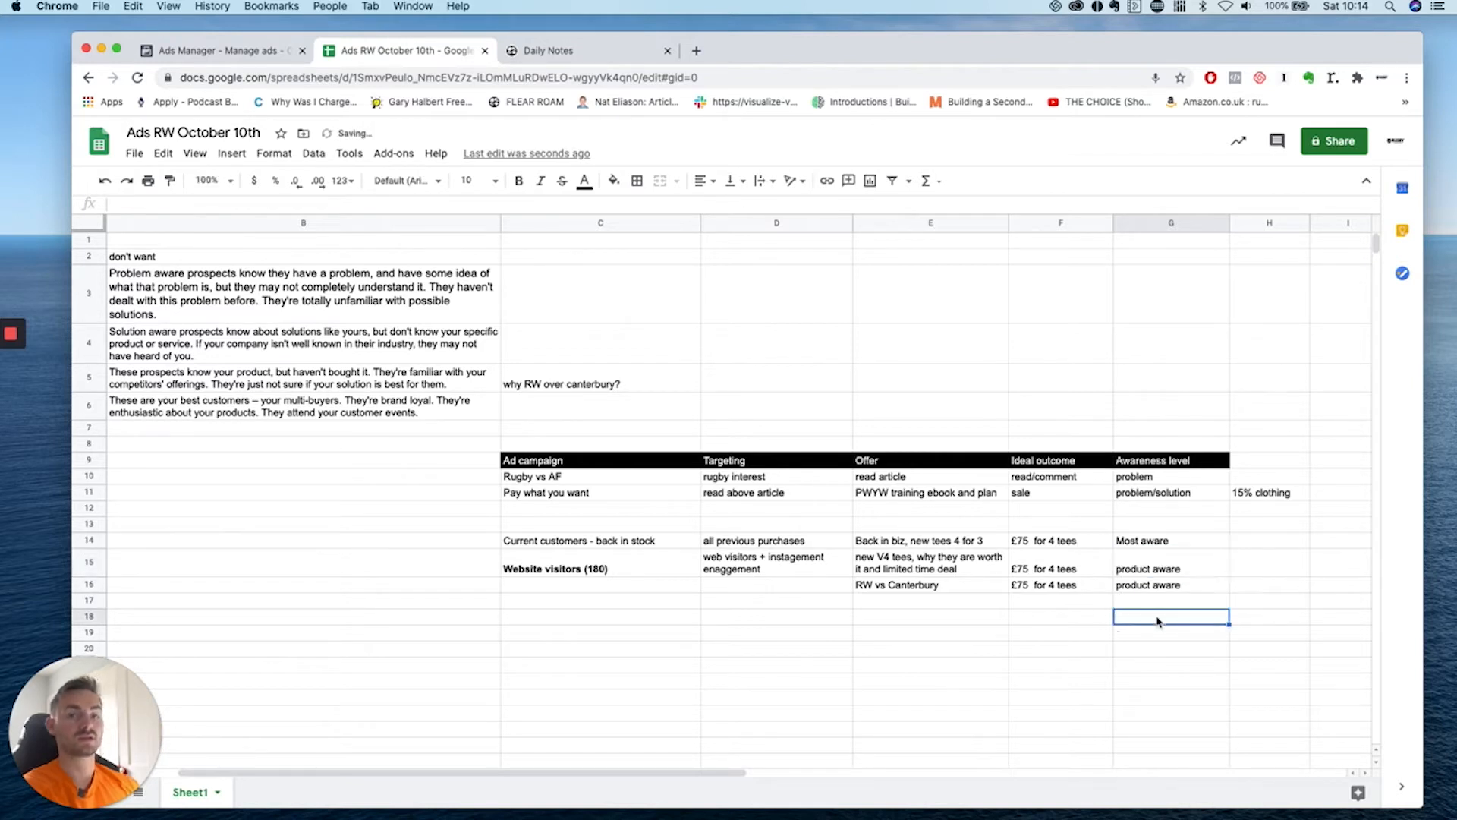
pyautogui.click(588, 543)
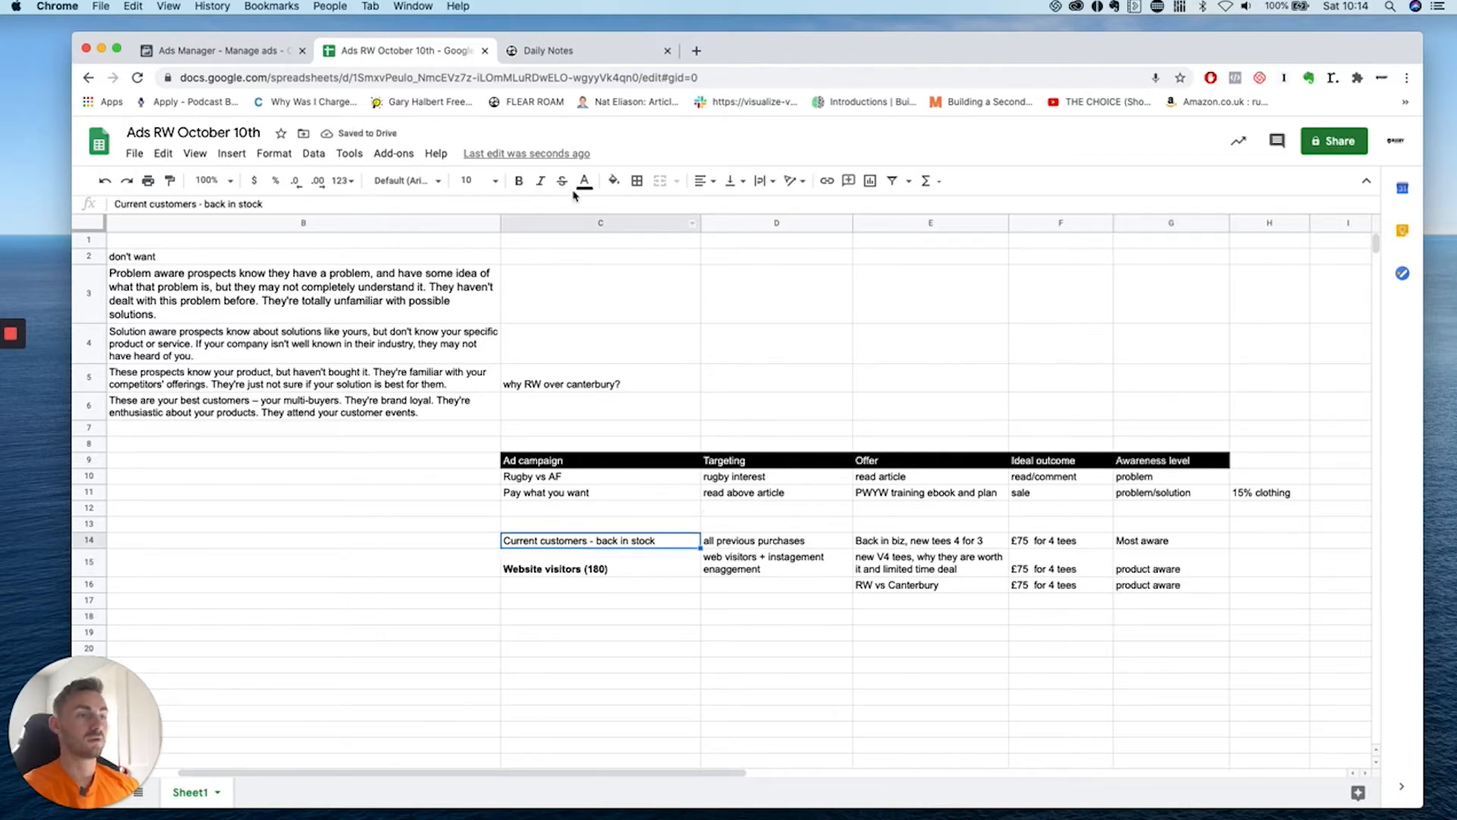
# Bold the campaign names in C14, C11 and C10.
pyautogui.click(519, 181)
pyautogui.click(569, 494)
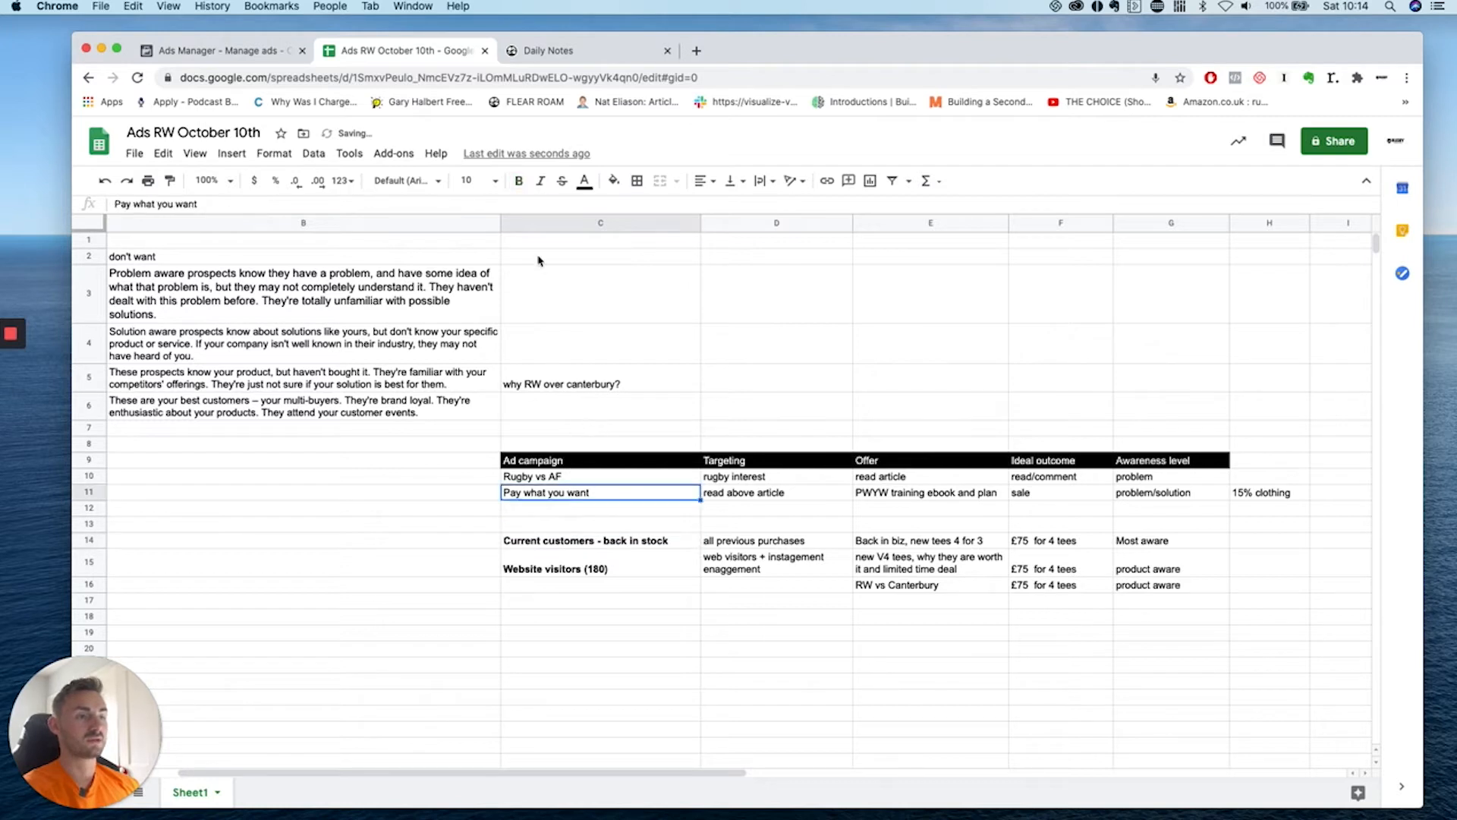
pyautogui.press('super+b')
pyautogui.click(557, 478)
pyautogui.press('super+b')
pyautogui.click(645, 510)
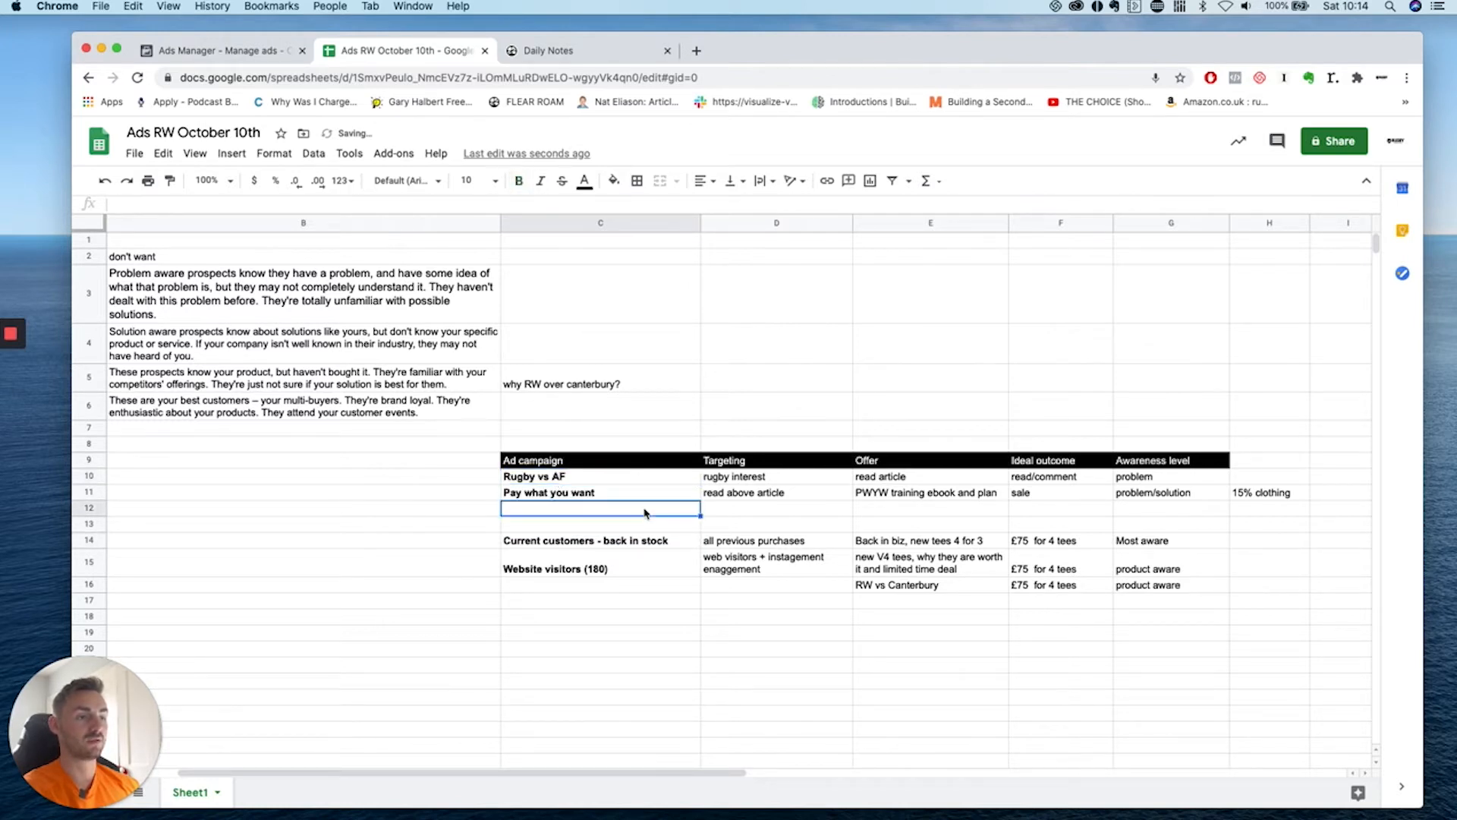
# Delete '15% clothing' from H11 and enter the header 'Ad spend' in H9.
pyautogui.click(1254, 466)
pyautogui.click(1264, 497)
pyautogui.press('Delete')
pyautogui.click(1266, 467)
pyautogui.write('Ad spend')
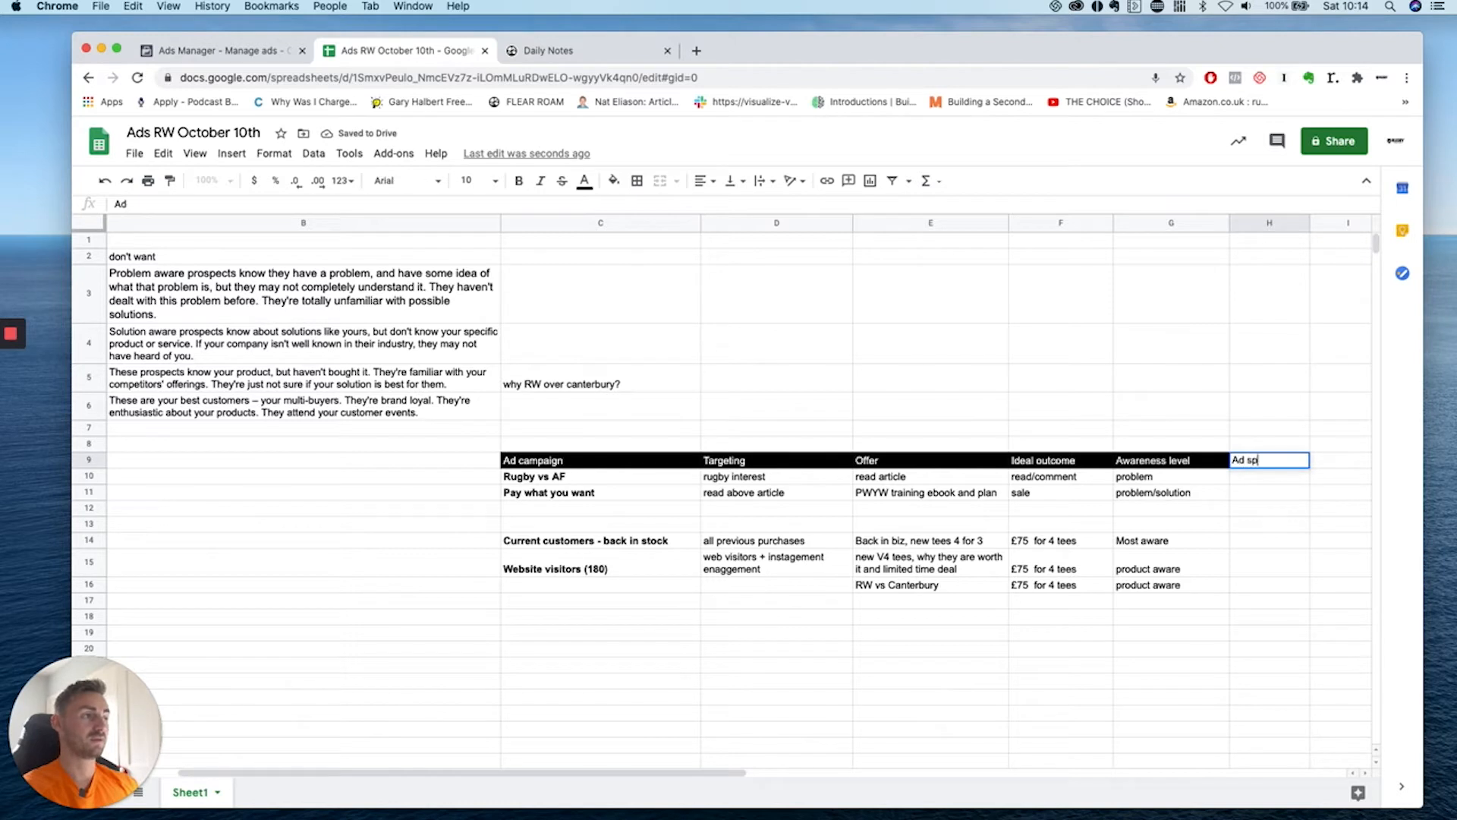
pyautogui.click(1282, 508)
pyautogui.click(1272, 462)
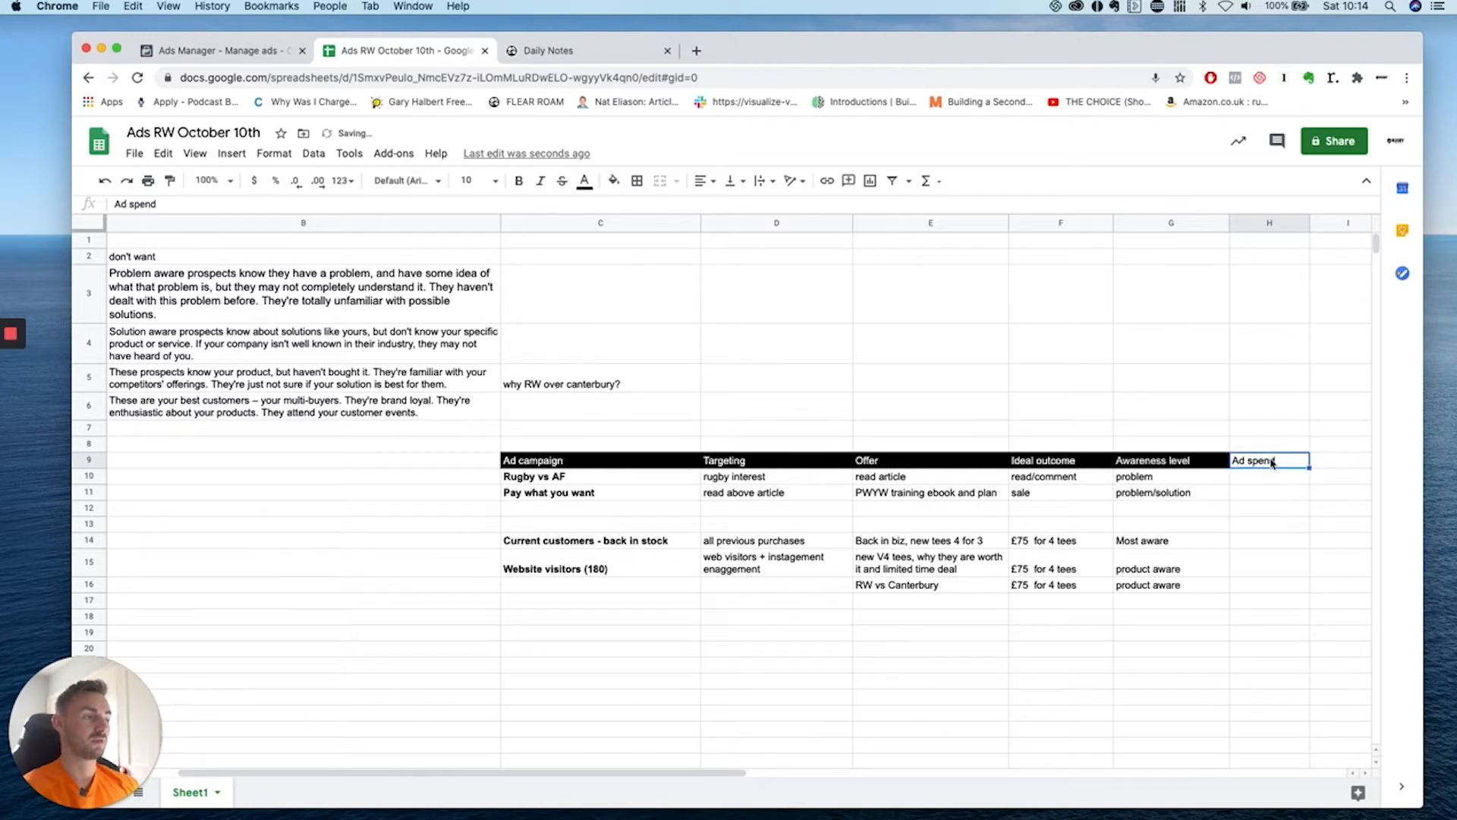
# Give the Ad spend header a red fill and white text.
pyautogui.click(613, 182)
pyautogui.click(632, 238)
pyautogui.click(584, 183)
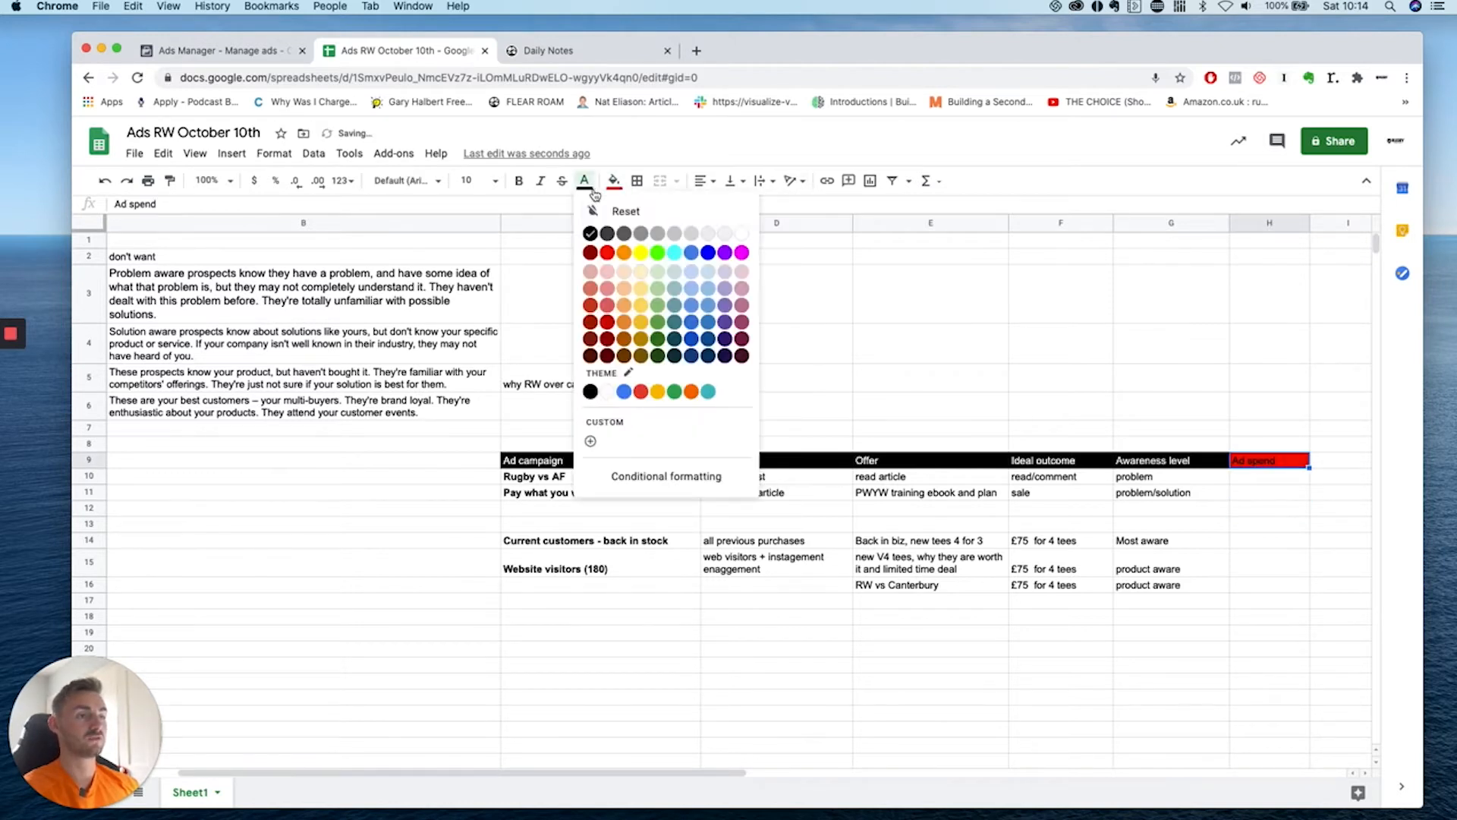
pyautogui.click(740, 236)
pyautogui.click(930, 343)
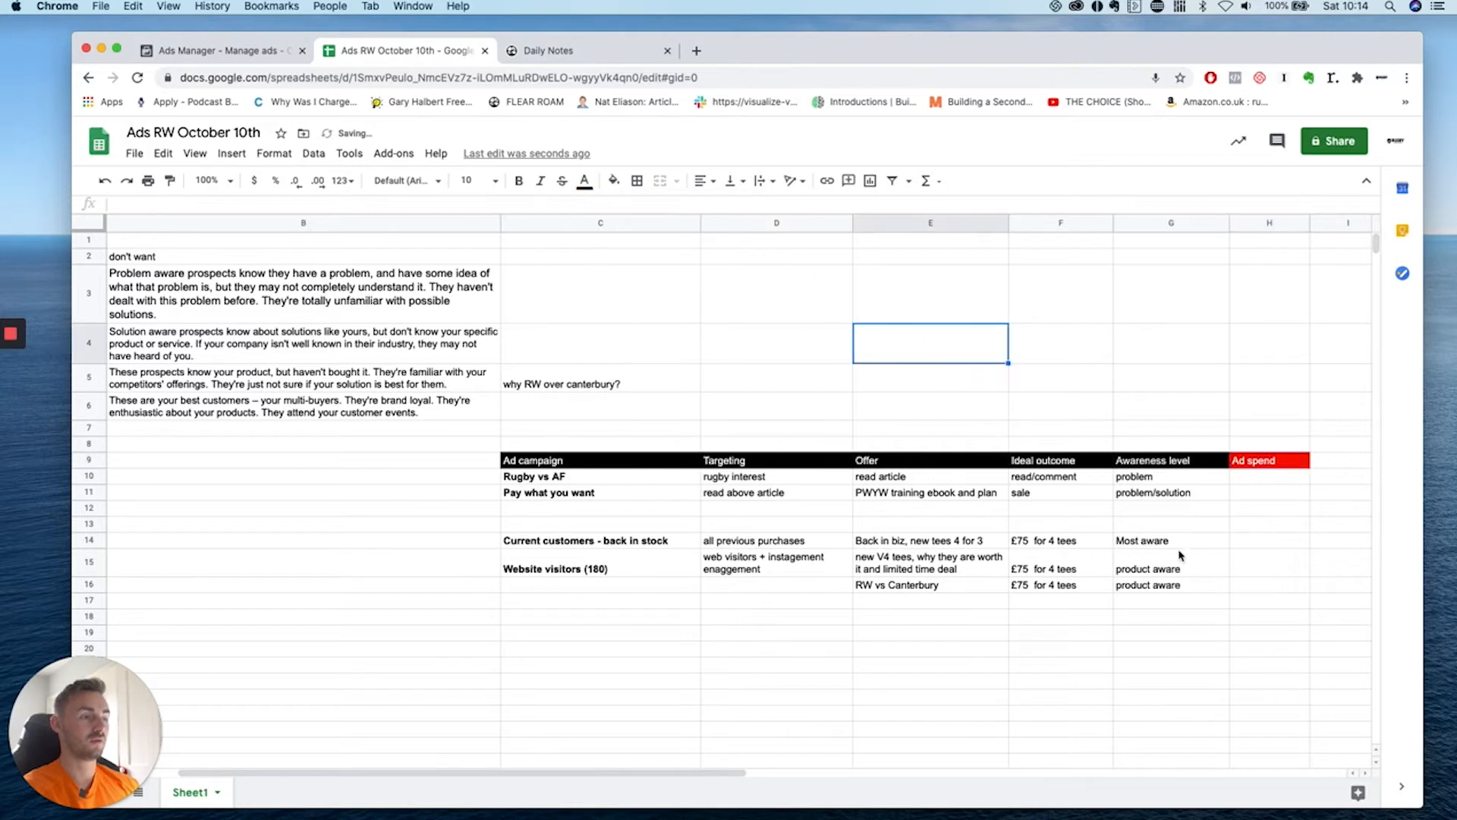
# Put a budget note in H14 and 50% in H10 under Ad spend.
pyautogui.click(1238, 549)
pyautogui.write('10')
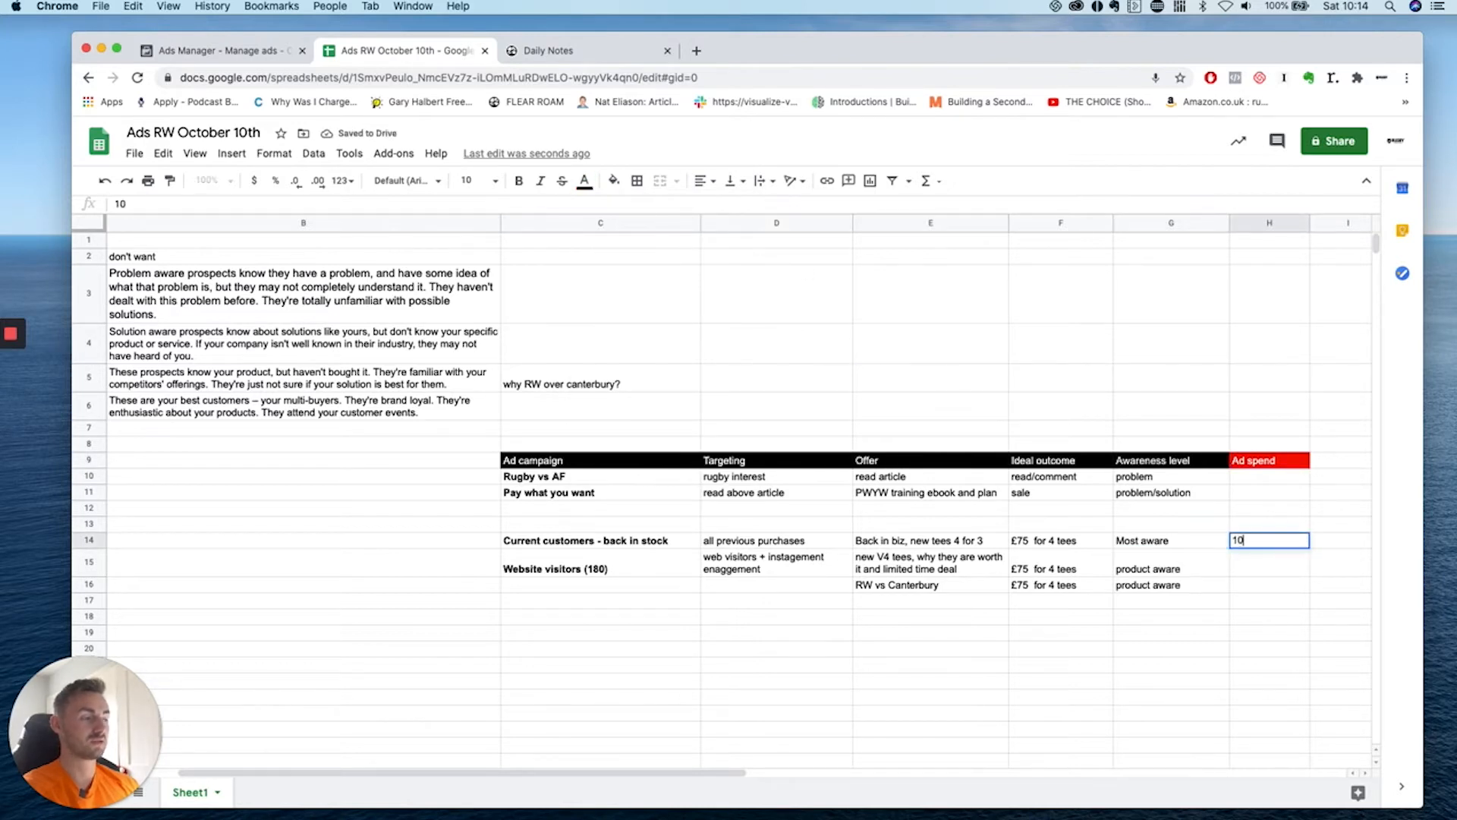
pyautogui.write('5% budget')
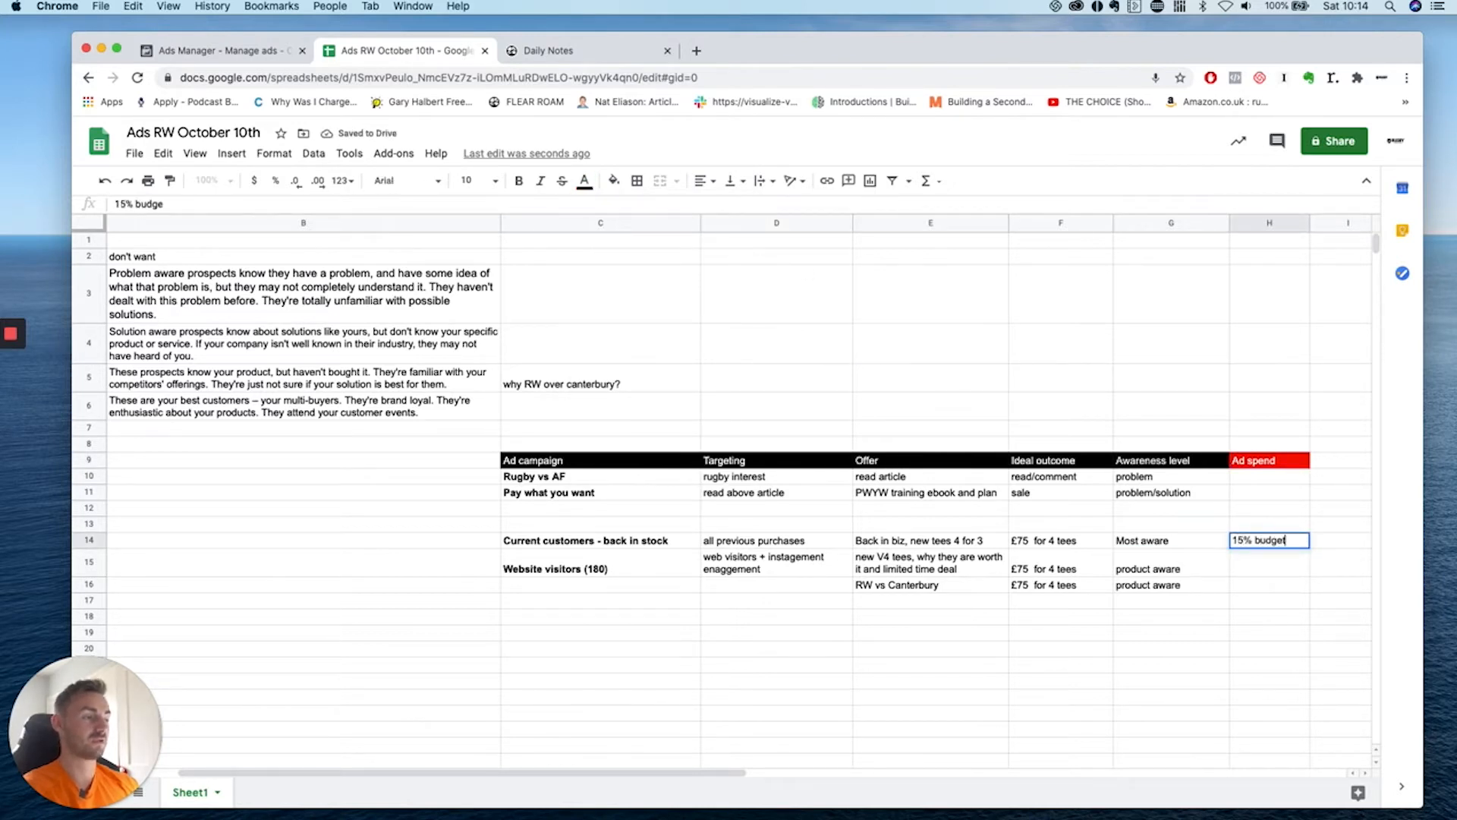
pyautogui.click(1245, 589)
pyautogui.click(1265, 481)
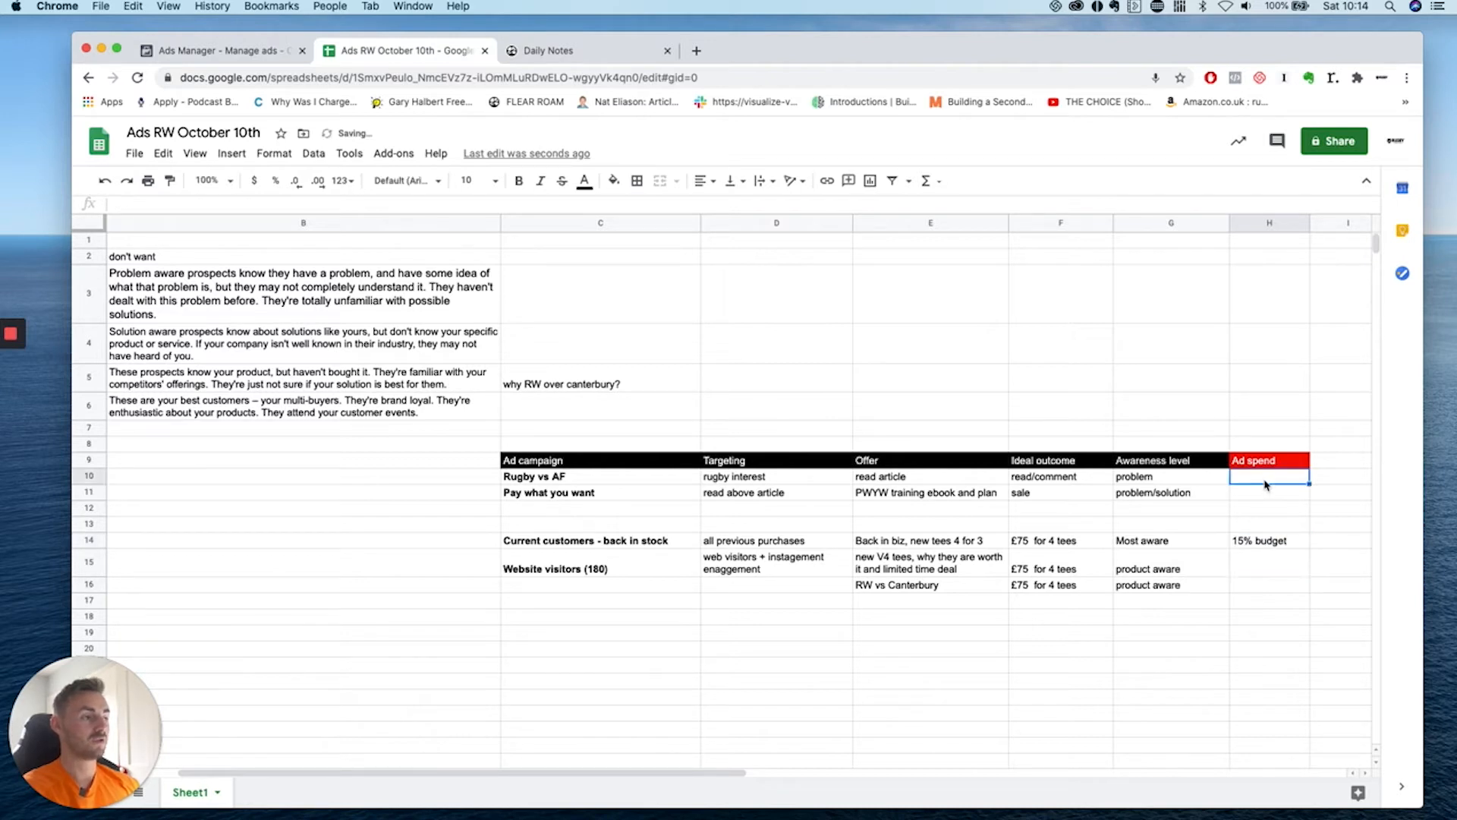
pyautogui.write('50%')
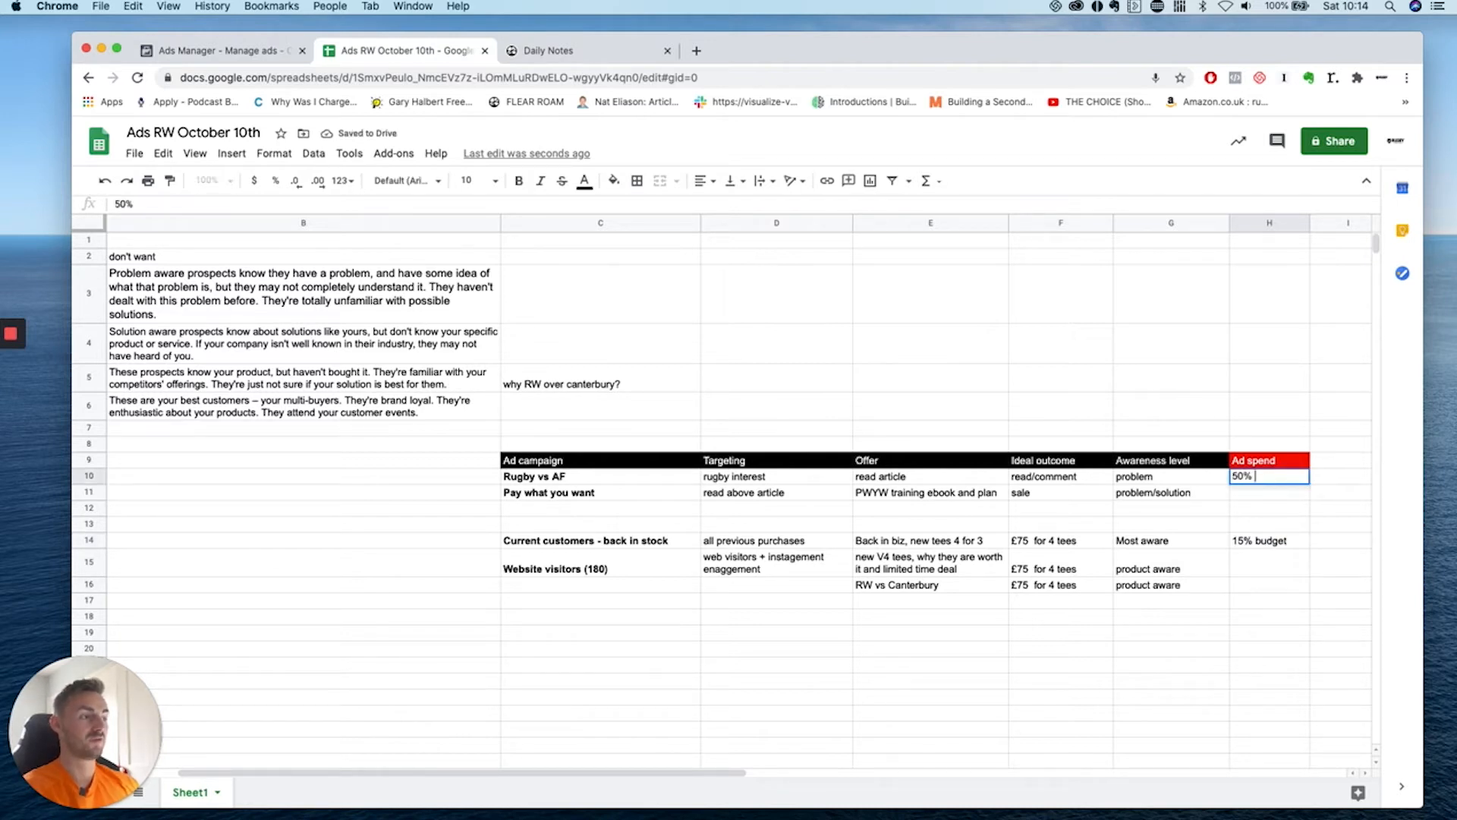
pyautogui.click(1262, 484)
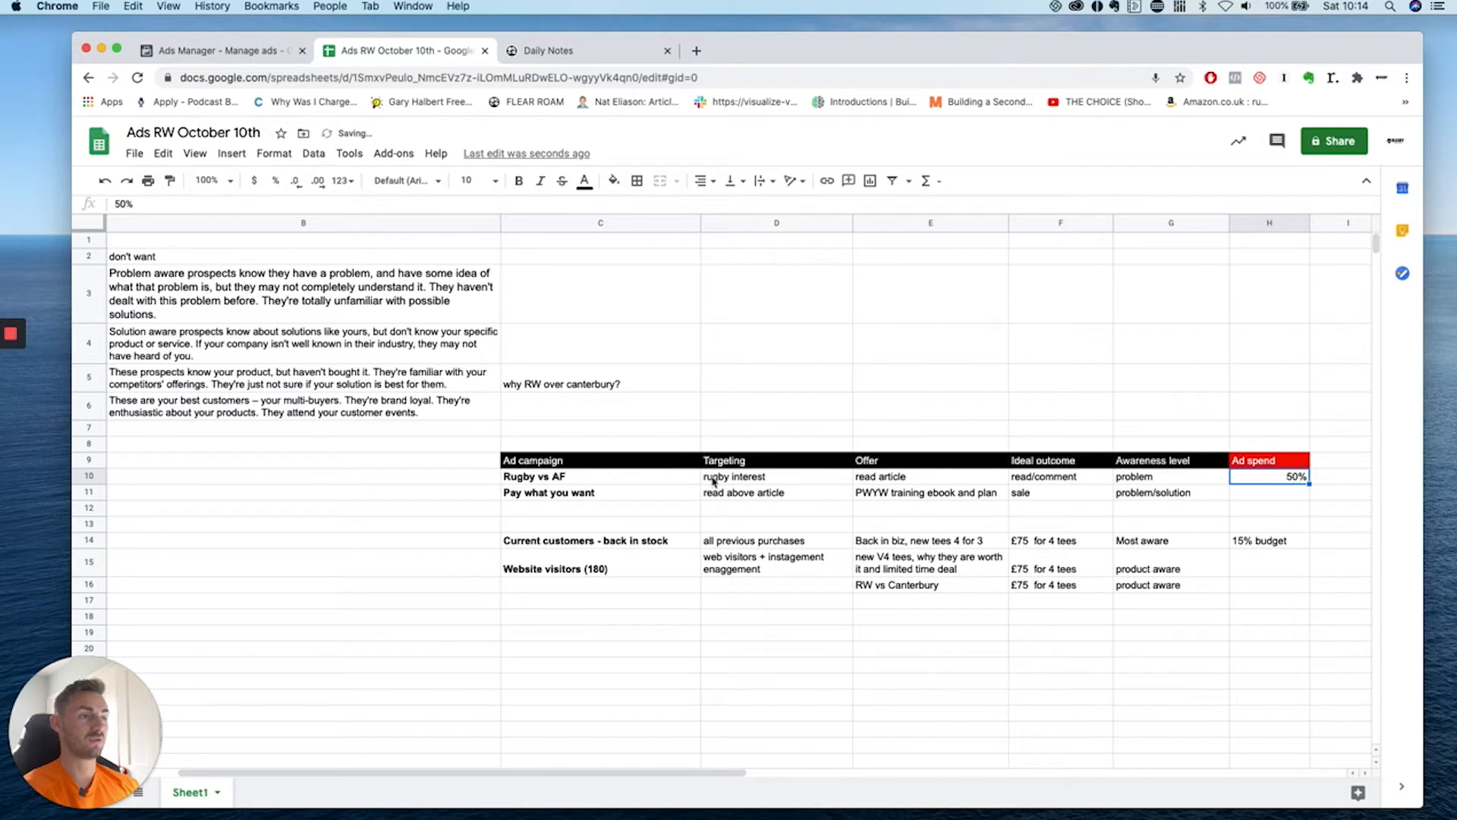
# Enter 25% ad spend in H11 and 10% in H15.
pyautogui.click(1245, 490)
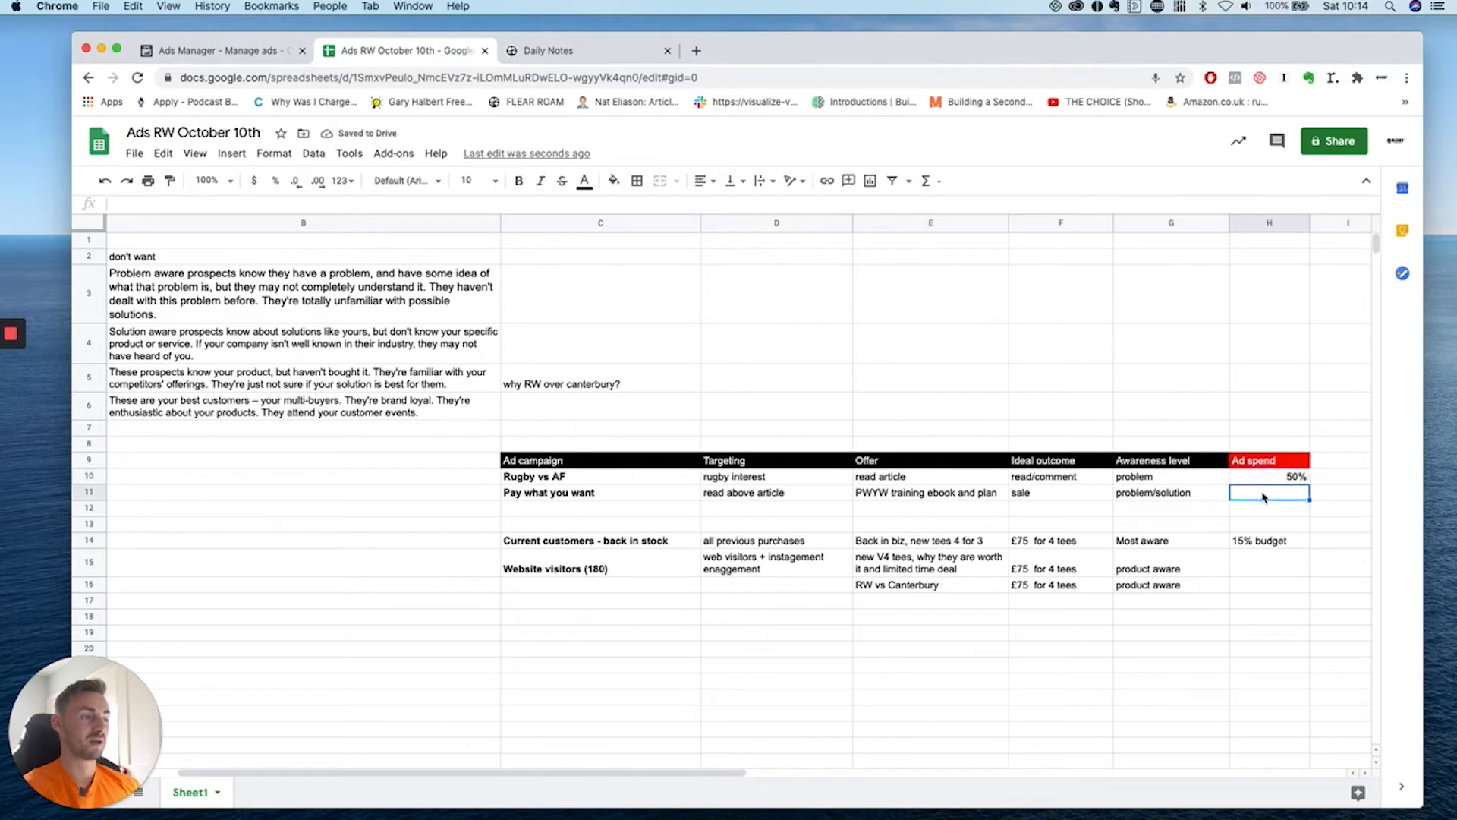
pyautogui.write('20')
pyautogui.press('BackSpace')
pyautogui.write('25%')
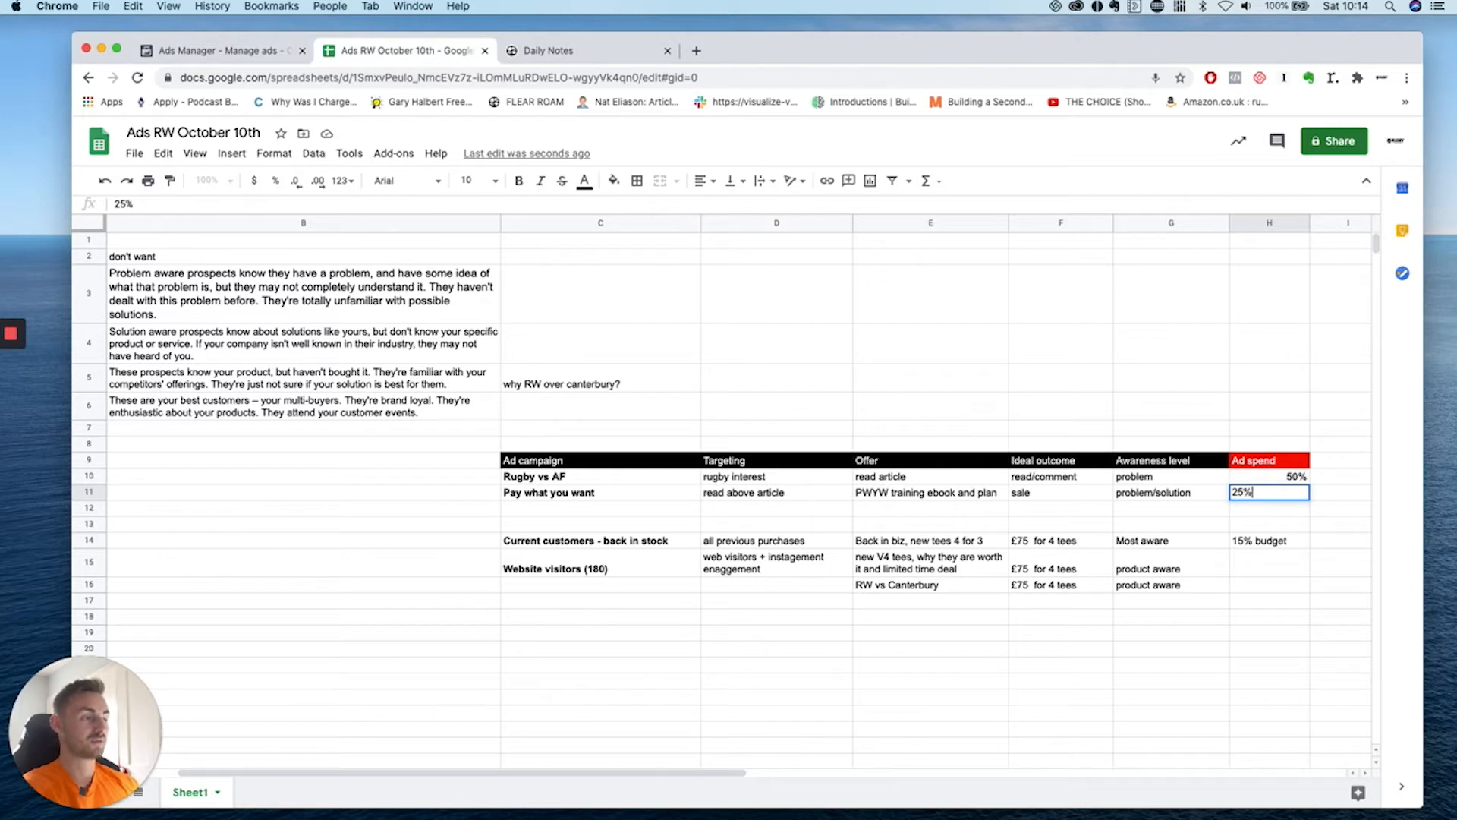
pyautogui.click(1285, 508)
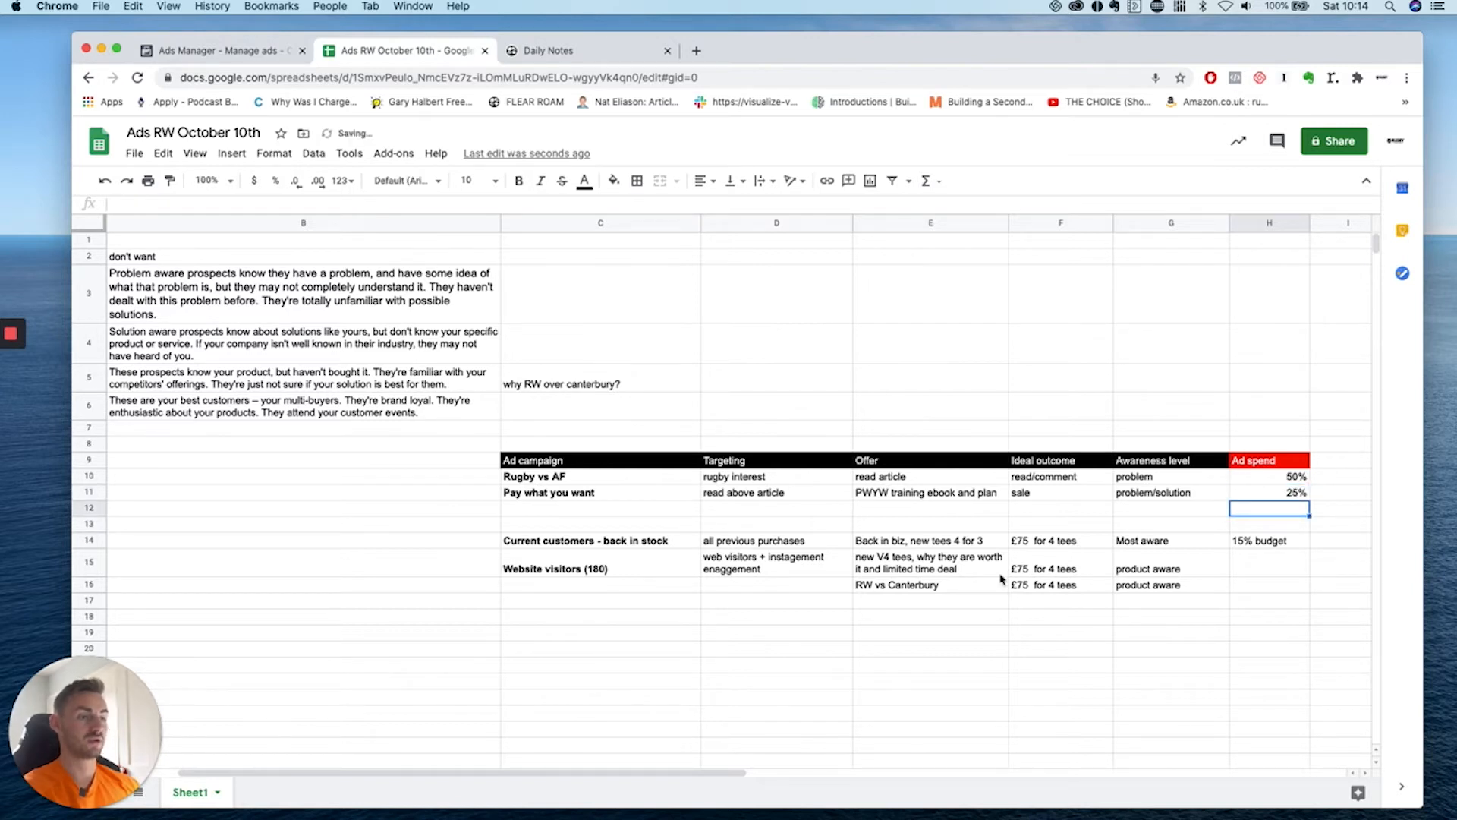
pyautogui.click(1288, 544)
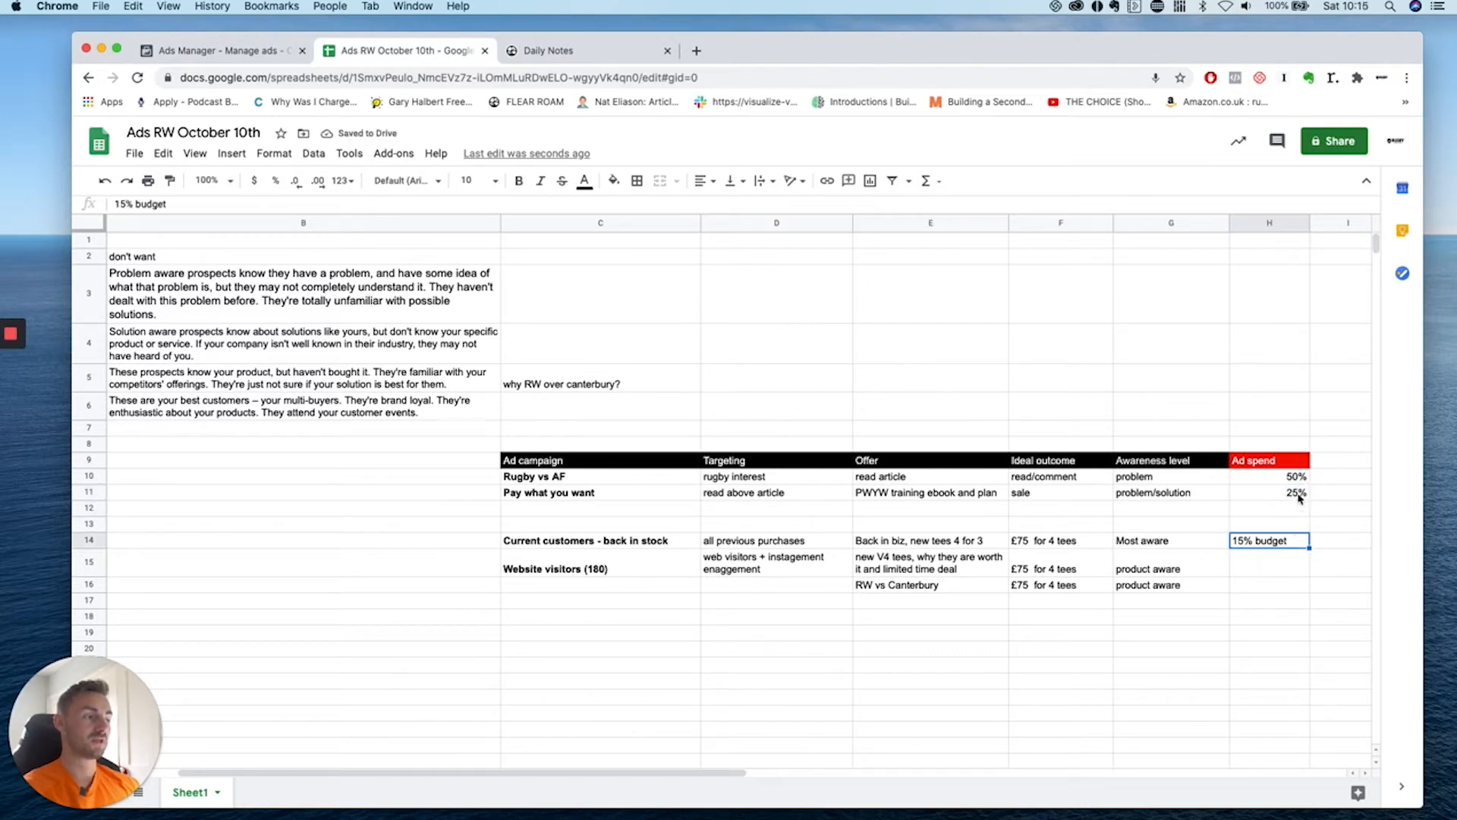
pyautogui.click(1282, 563)
pyautogui.write('10%')
pyautogui.press('Return')
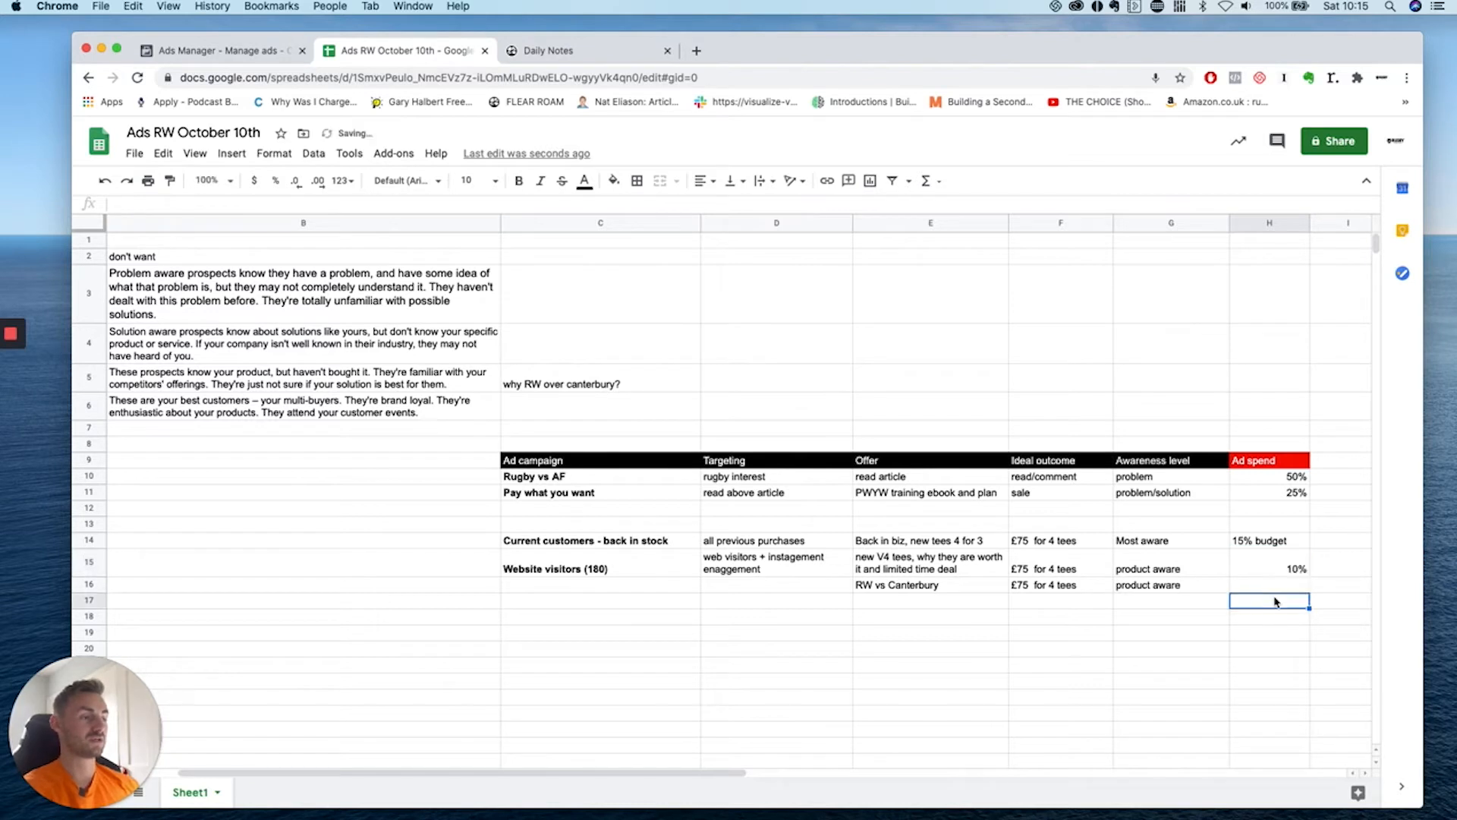
# Clear the '15% budget' note from H14.
pyautogui.click(1286, 576)
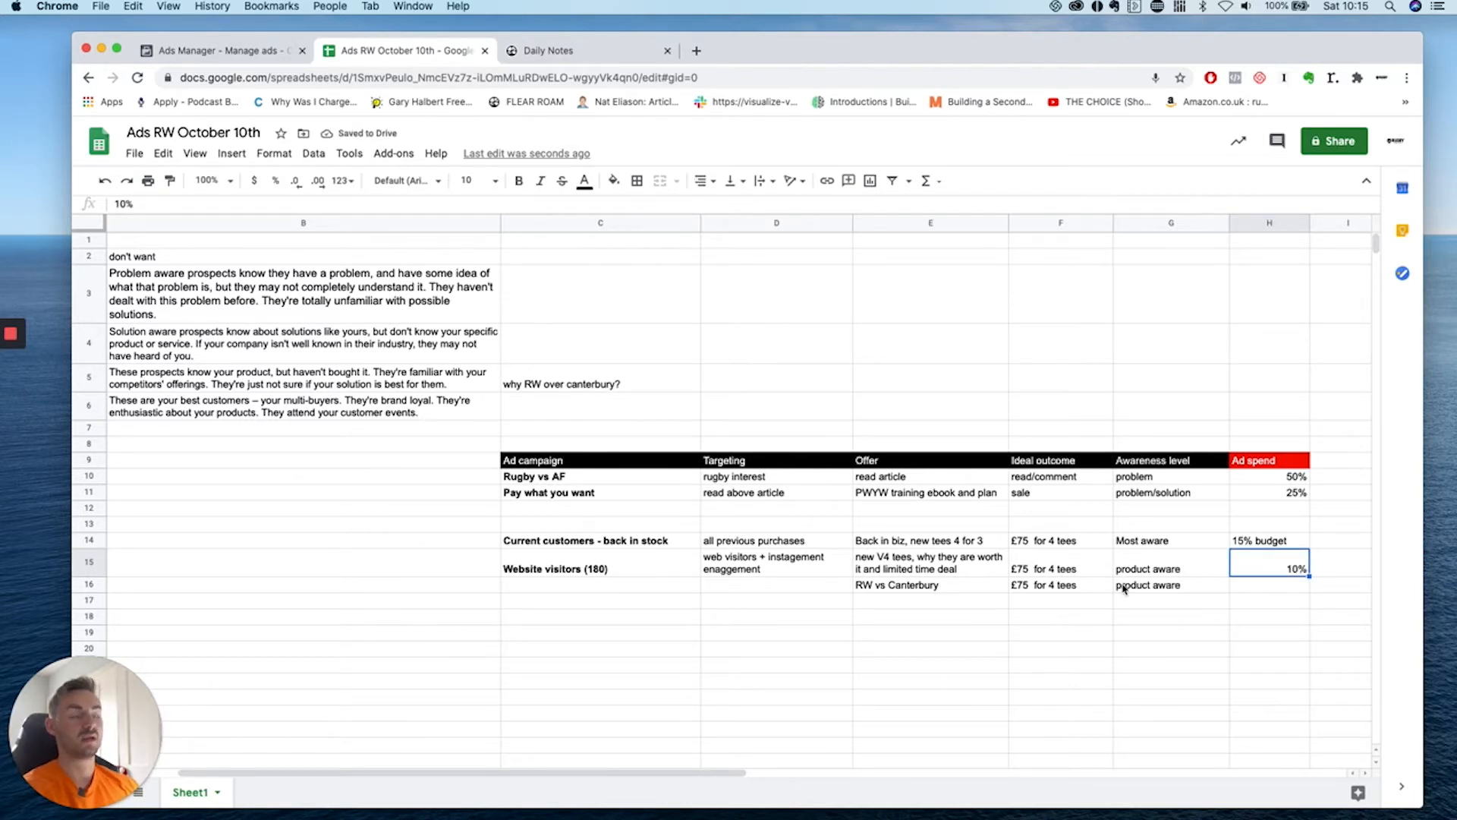
pyautogui.click(1101, 631)
pyautogui.click(1296, 545)
pyautogui.press('BackSpace')
# Enter 15% in H14, then select the campaign names in C10–C15.
pyautogui.write('15%')
pyautogui.click(1203, 724)
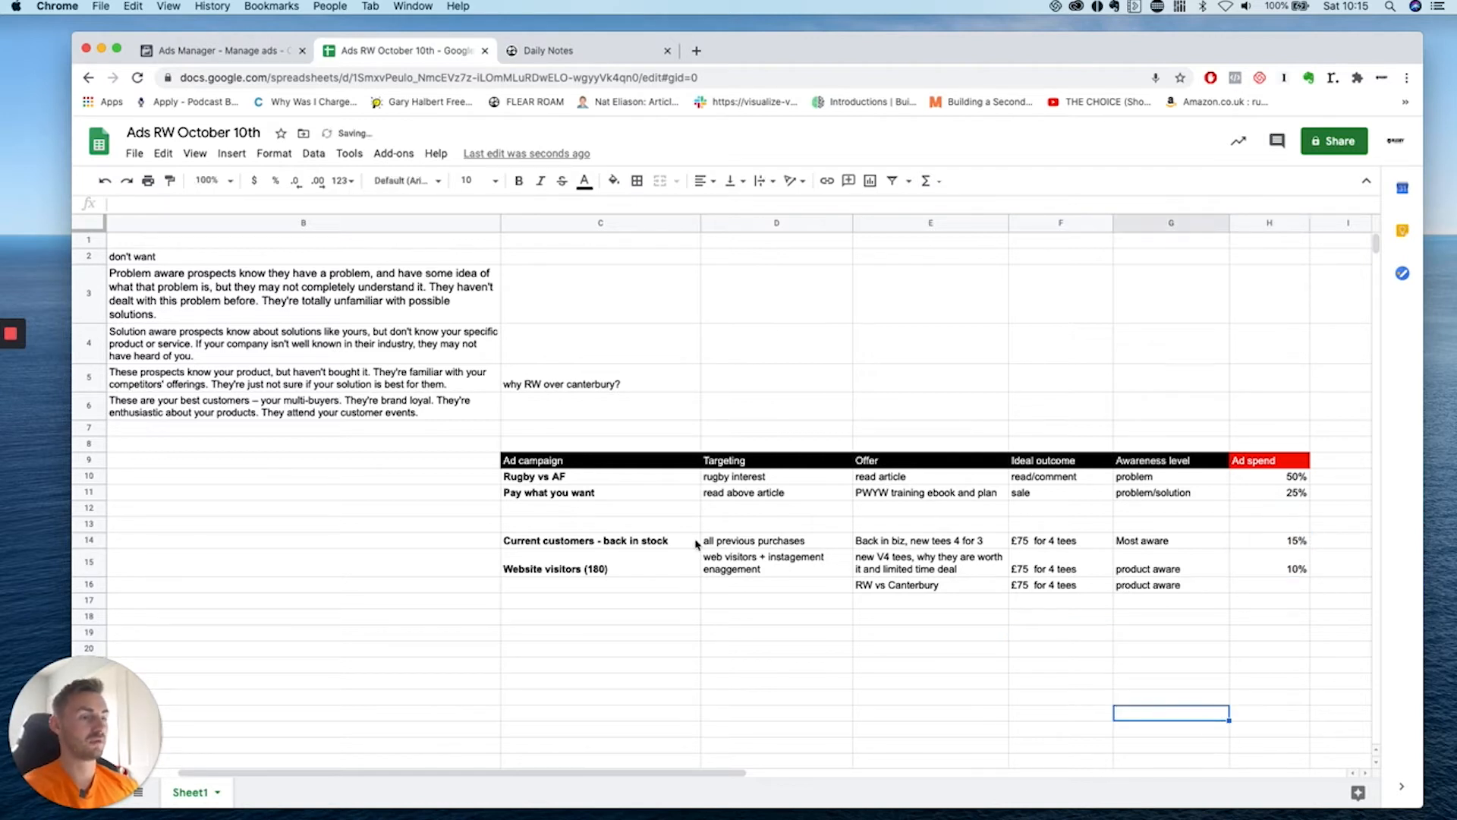
pyautogui.click(610, 478)
pyautogui.moveTo(610, 483); pyautogui.dragTo(611, 569)
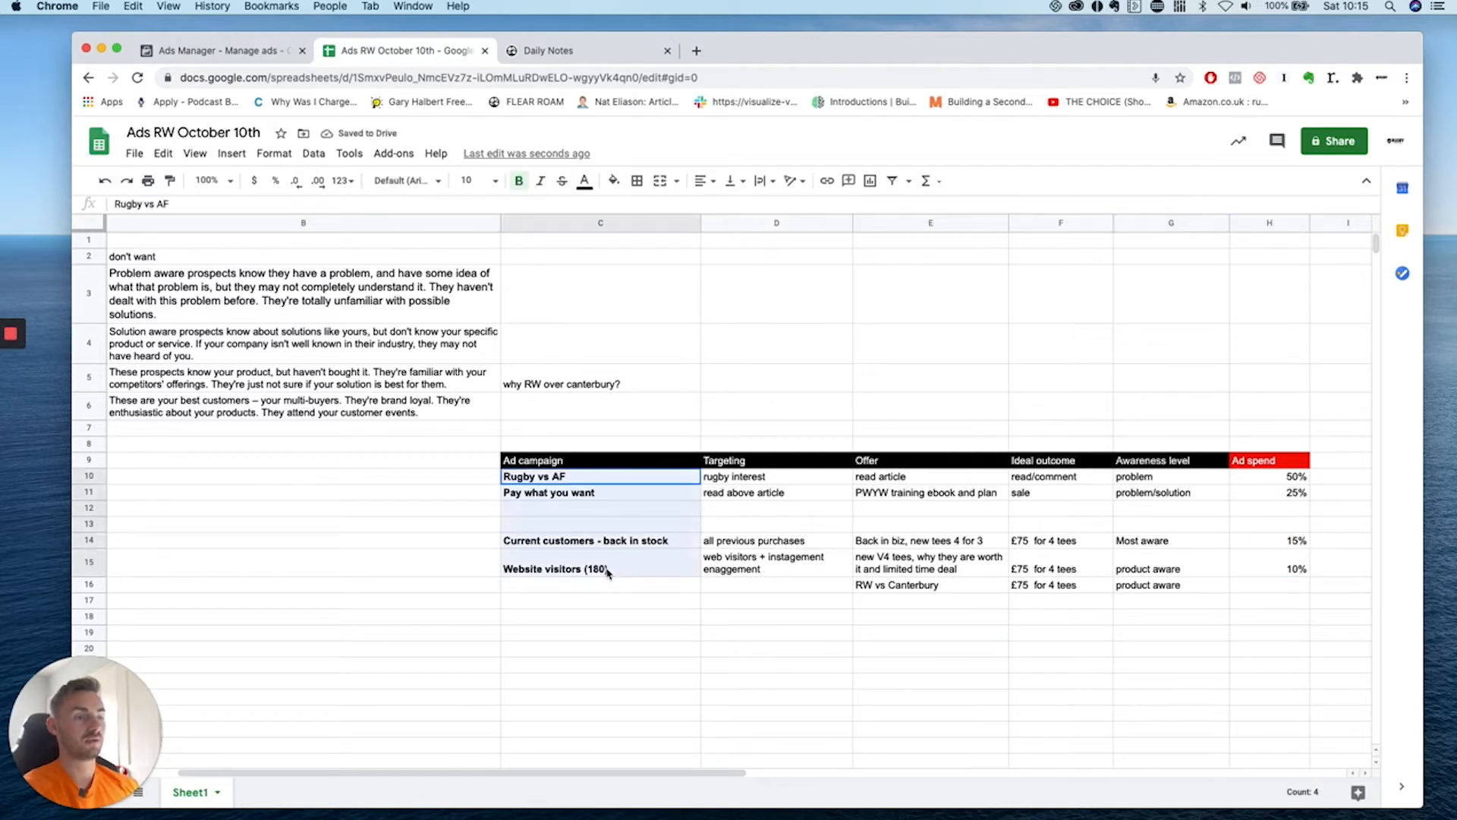
pyautogui.click(666, 447)
# Fill the Rugby vs AF campaign cell C10 orange.
pyautogui.click(653, 476)
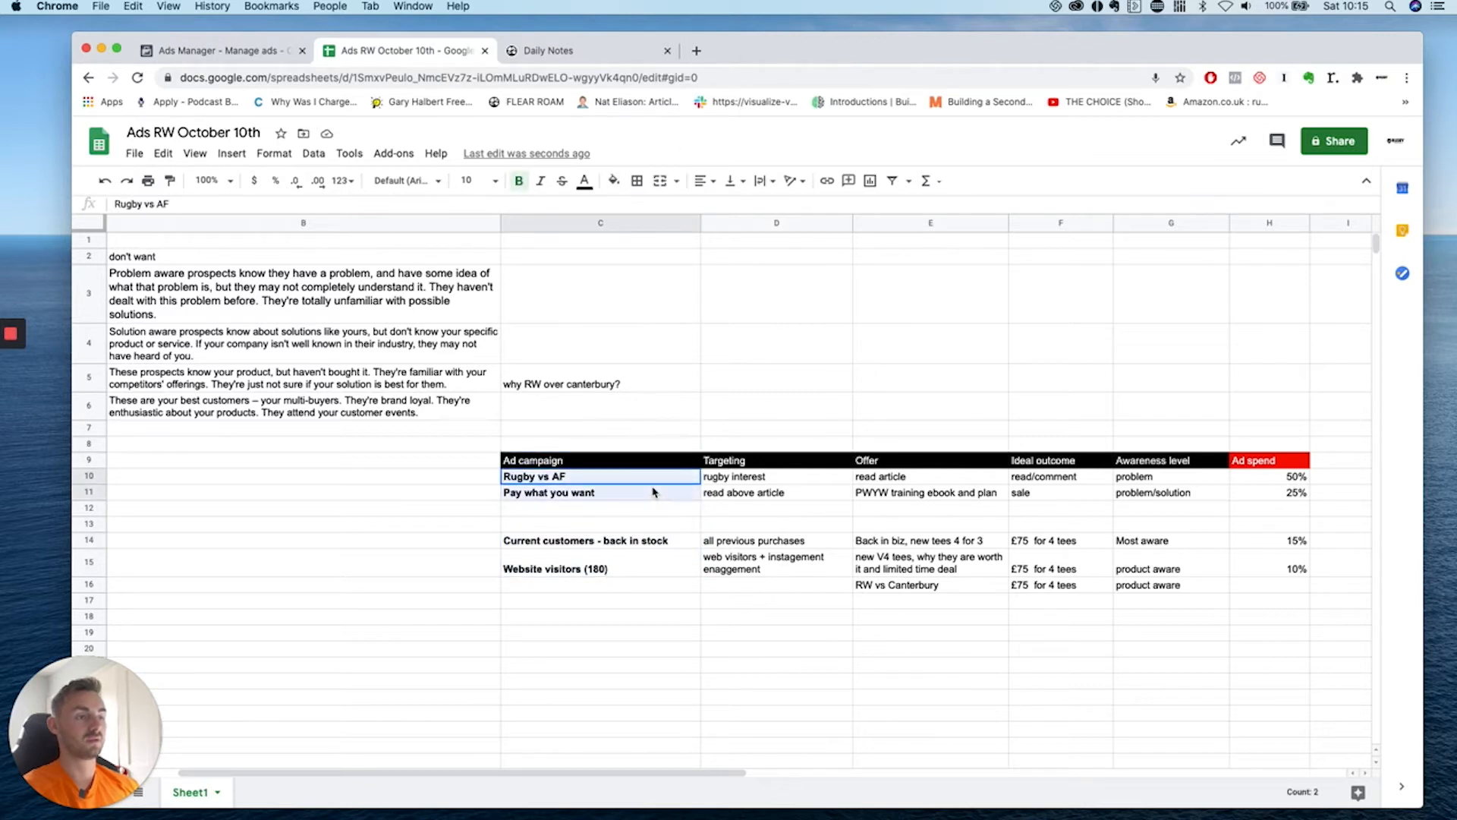
pyautogui.hscroll(-3, 507, 373)
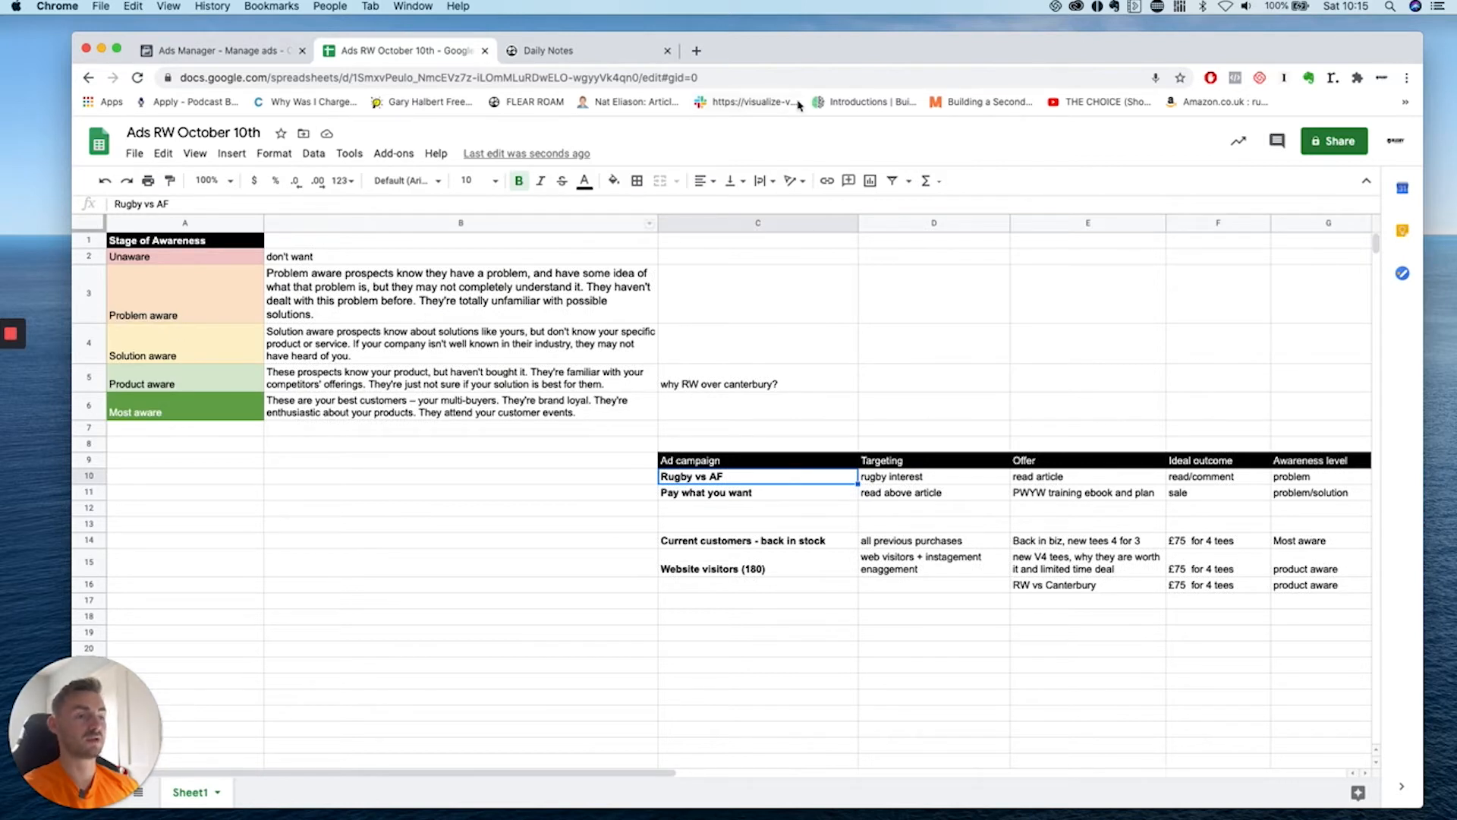
pyautogui.click(614, 182)
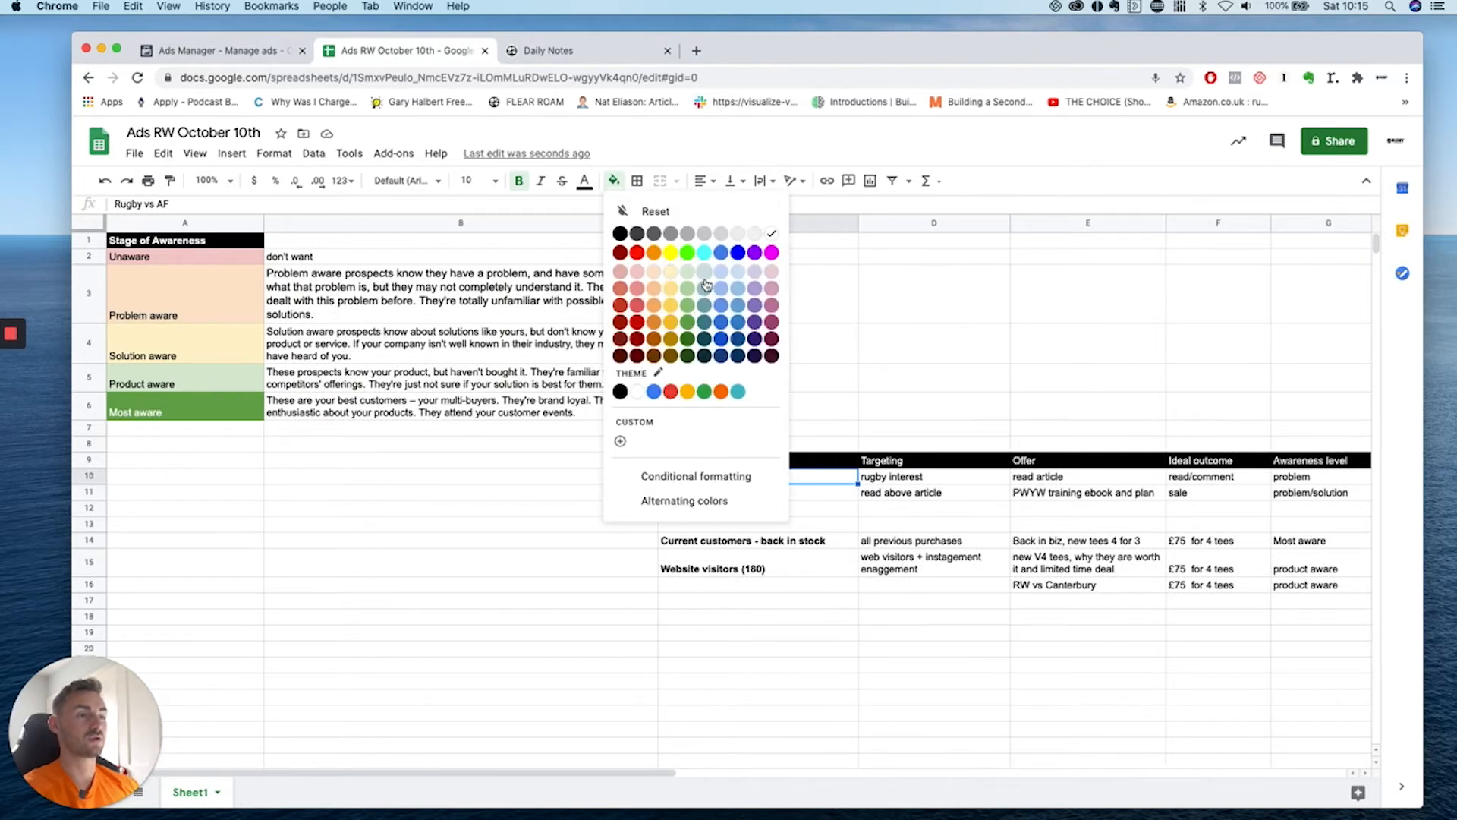
pyautogui.click(659, 307)
# Fill the Website visitors (180) campaign cell light green.
pyautogui.click(771, 498)
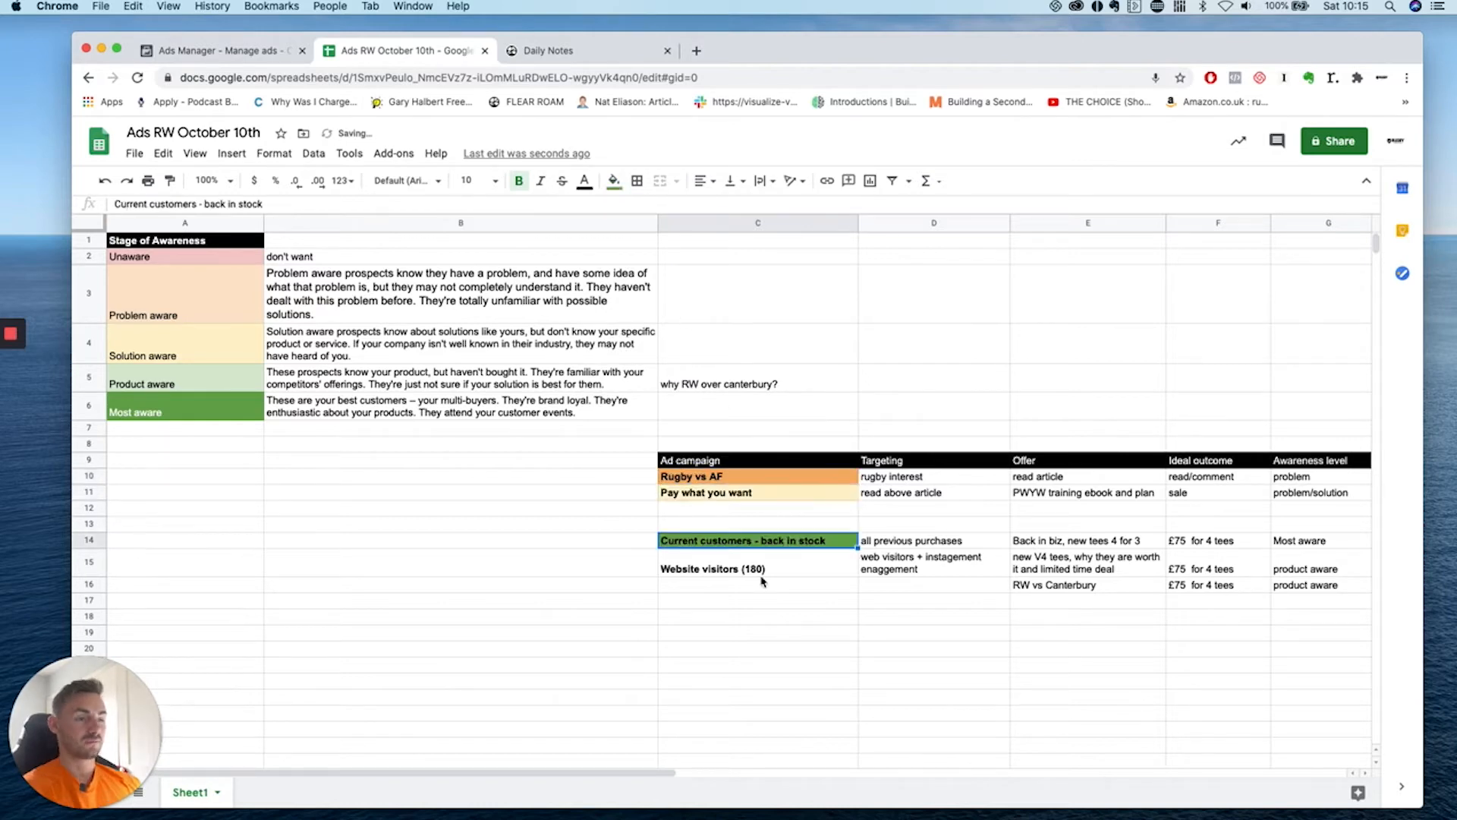
pyautogui.click(761, 574)
pyautogui.click(614, 180)
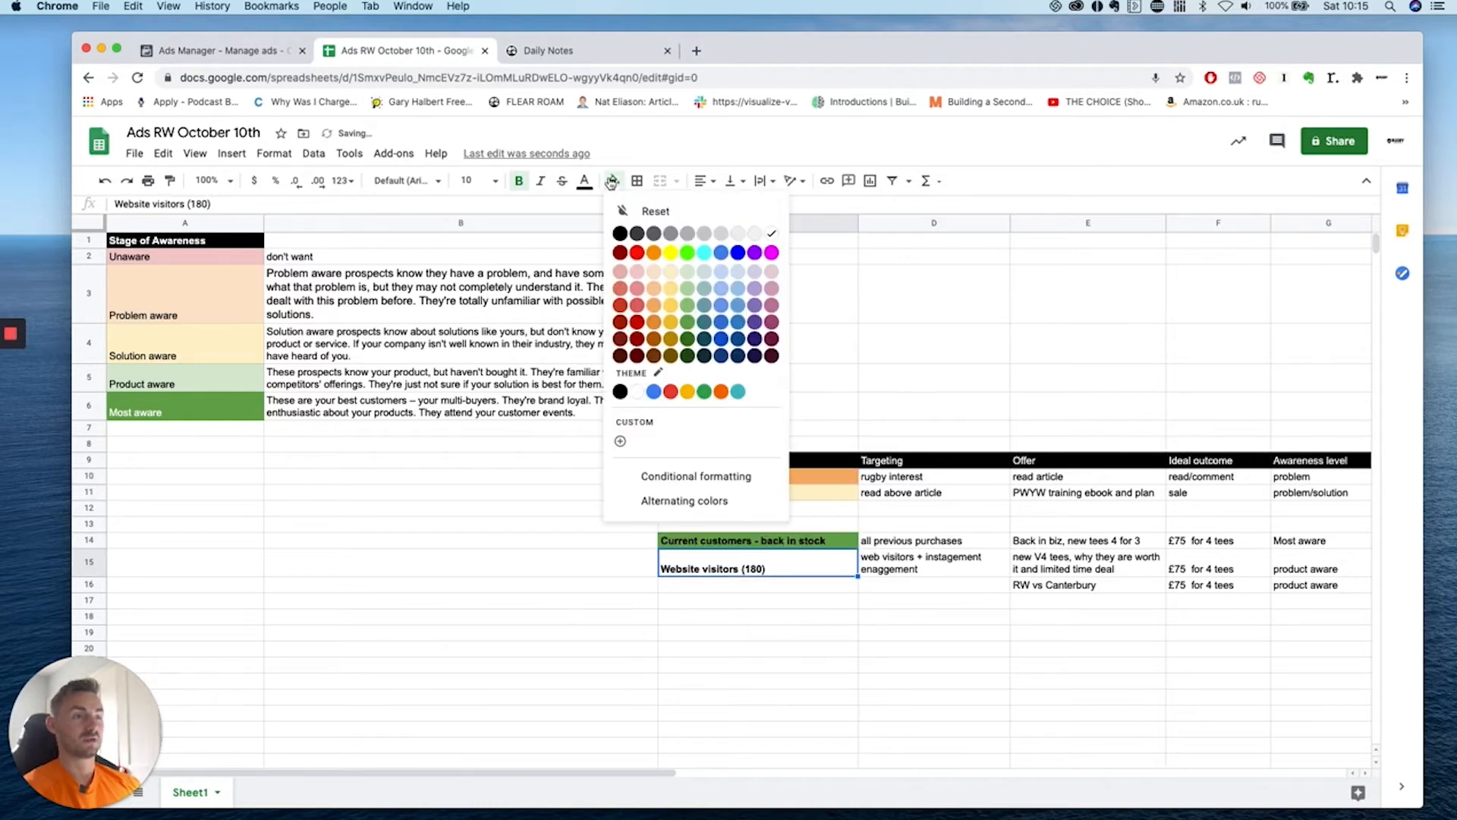
pyautogui.click(683, 273)
pyautogui.click(789, 634)
pyautogui.hscroll(3, 789, 641)
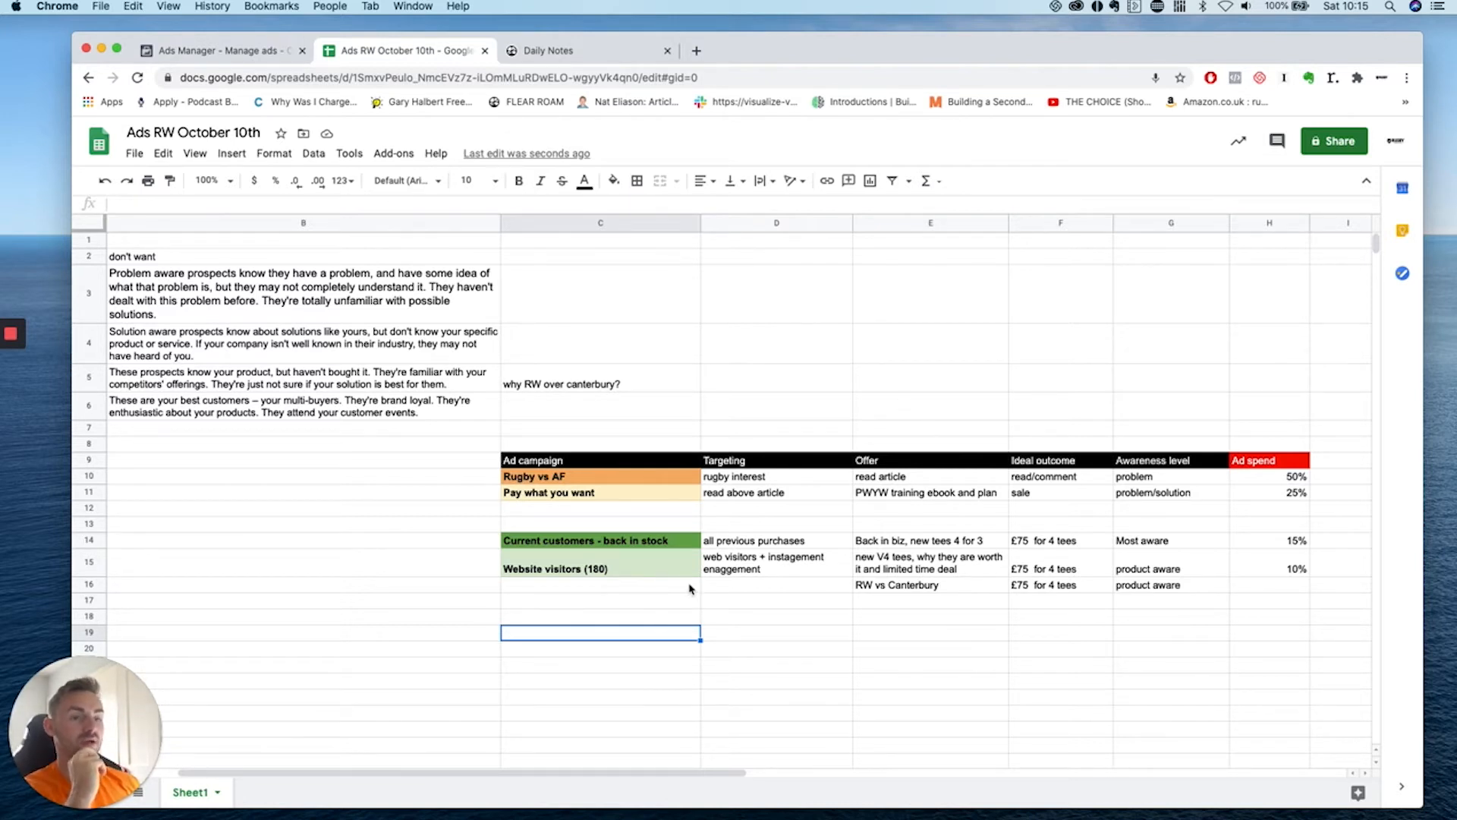
pyautogui.moveTo(742, 536); pyautogui.dragTo(870, 569)
# Enter Top of funnel in C21 below the campaign table.
pyautogui.click(884, 615)
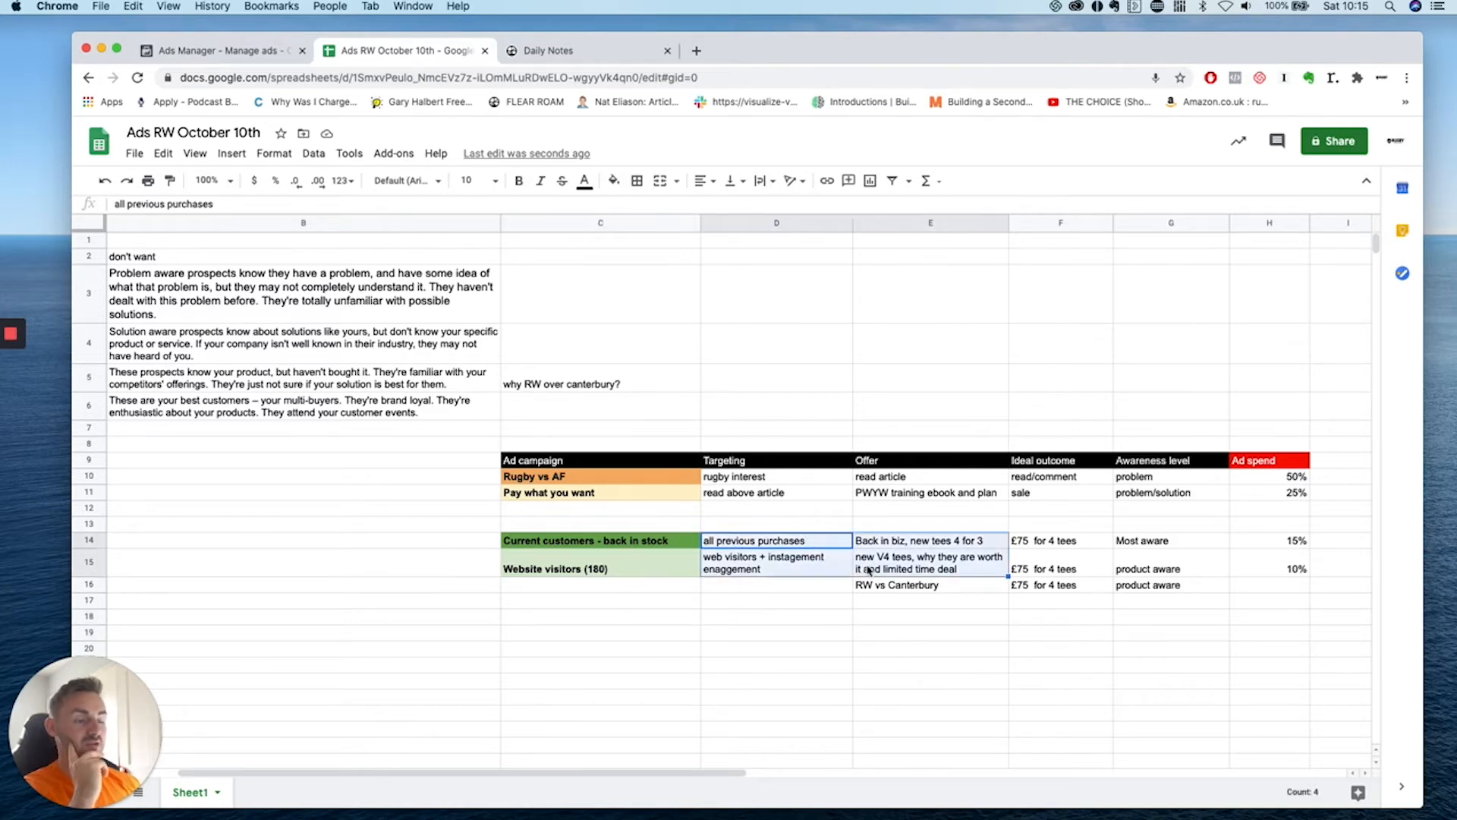
pyautogui.moveTo(636, 589); pyautogui.dragTo(614, 806)
pyautogui.scroll(2, 633, 534)
pyautogui.click(753, 580)
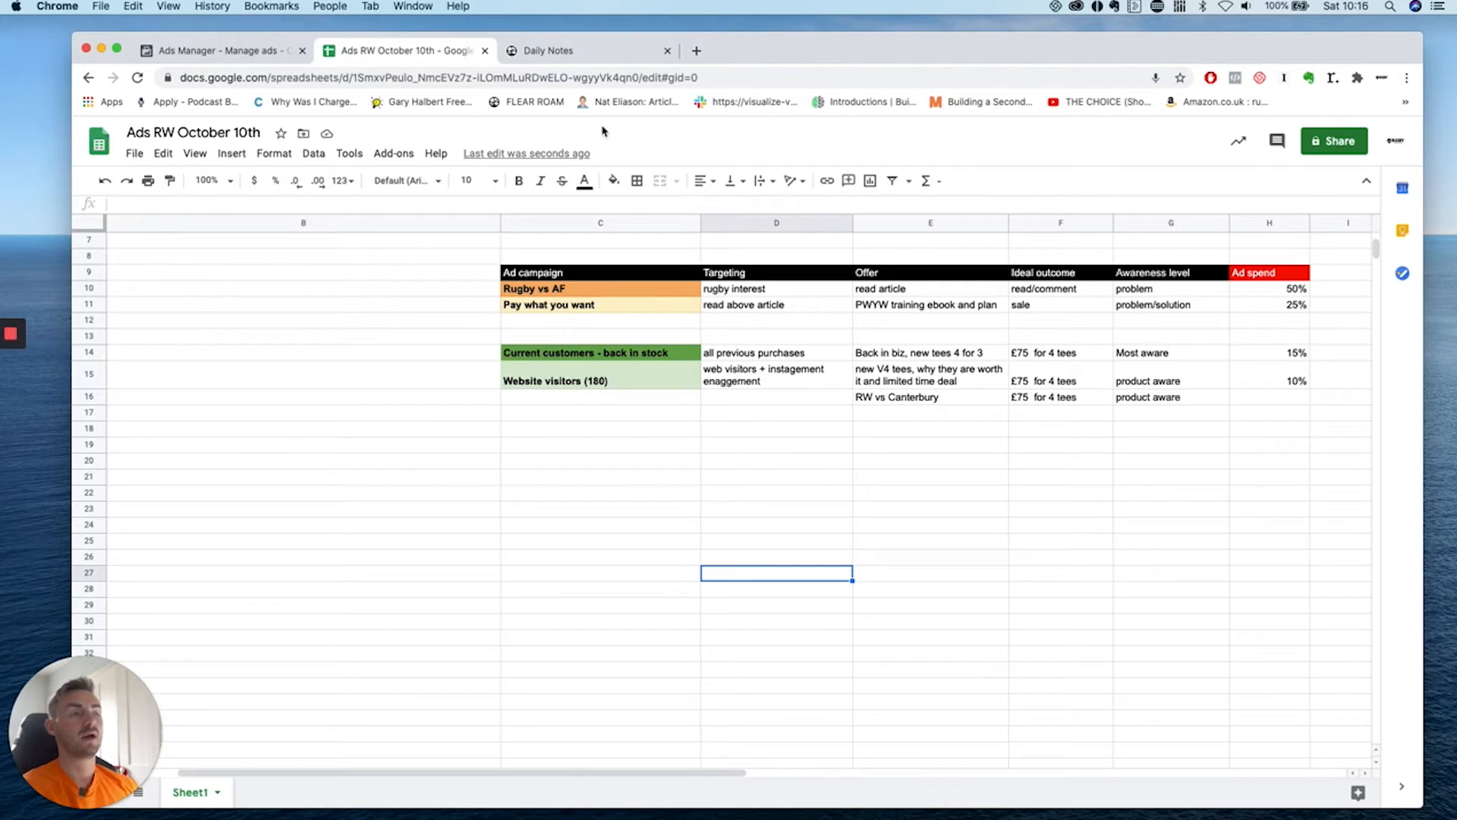
pyautogui.click(469, 479)
pyautogui.click(582, 493)
pyautogui.click(578, 483)
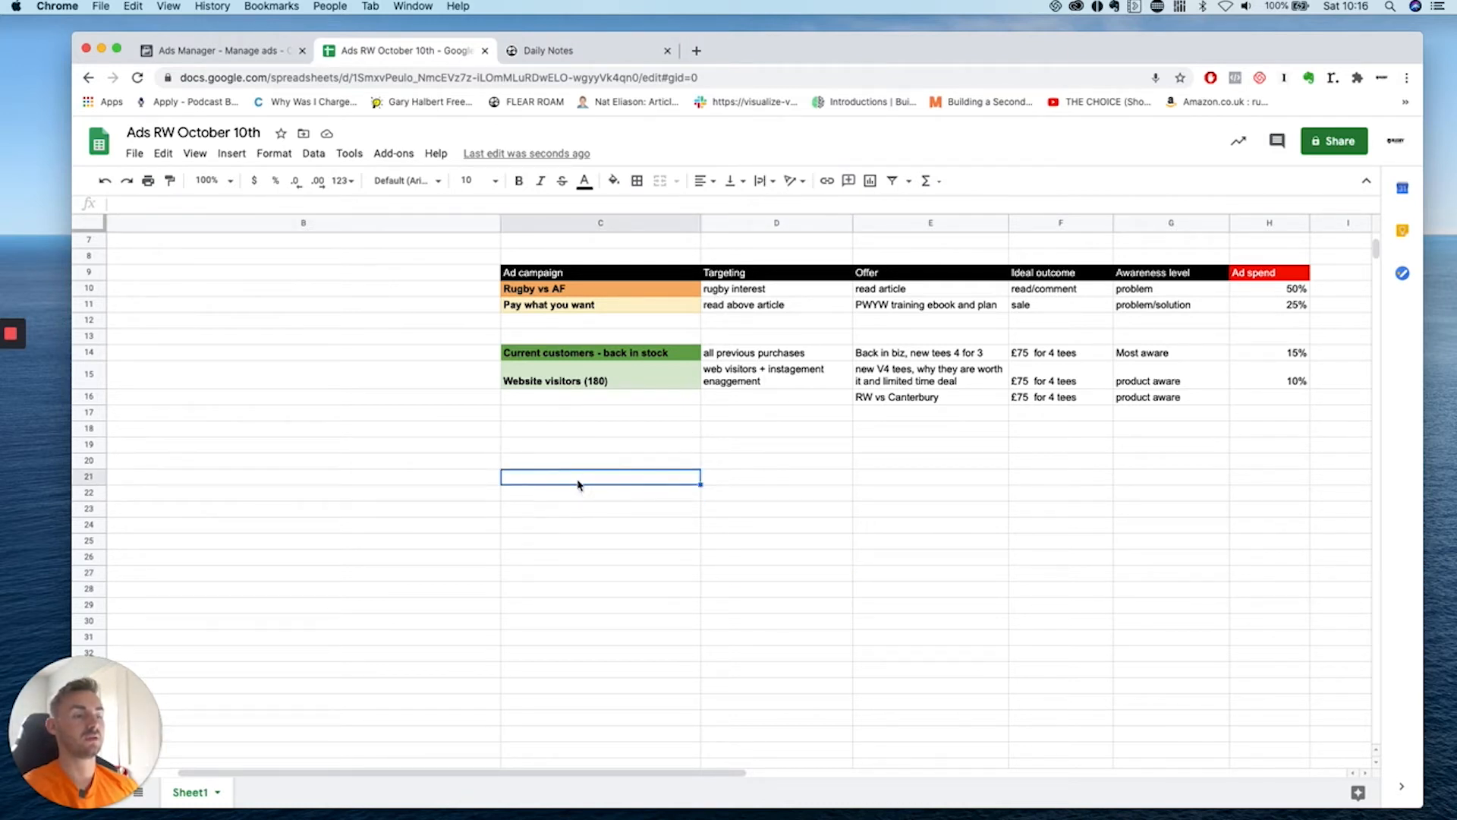
pyautogui.write('Website vis')
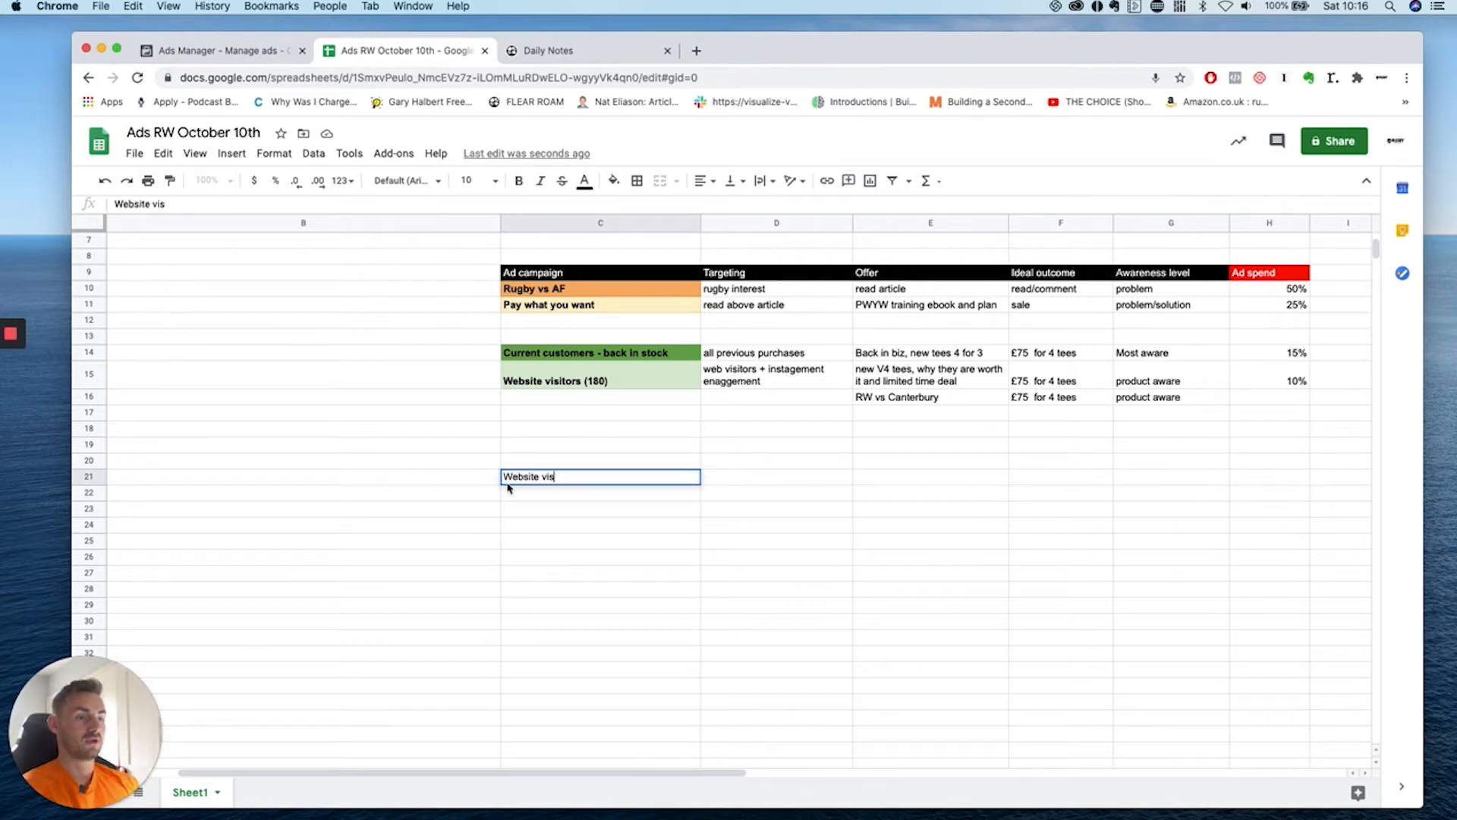
pyautogui.click(469, 478)
pyautogui.click(569, 494)
pyautogui.click(578, 483)
pyautogui.press('BackSpace')
pyautogui.write('Top of funnel')
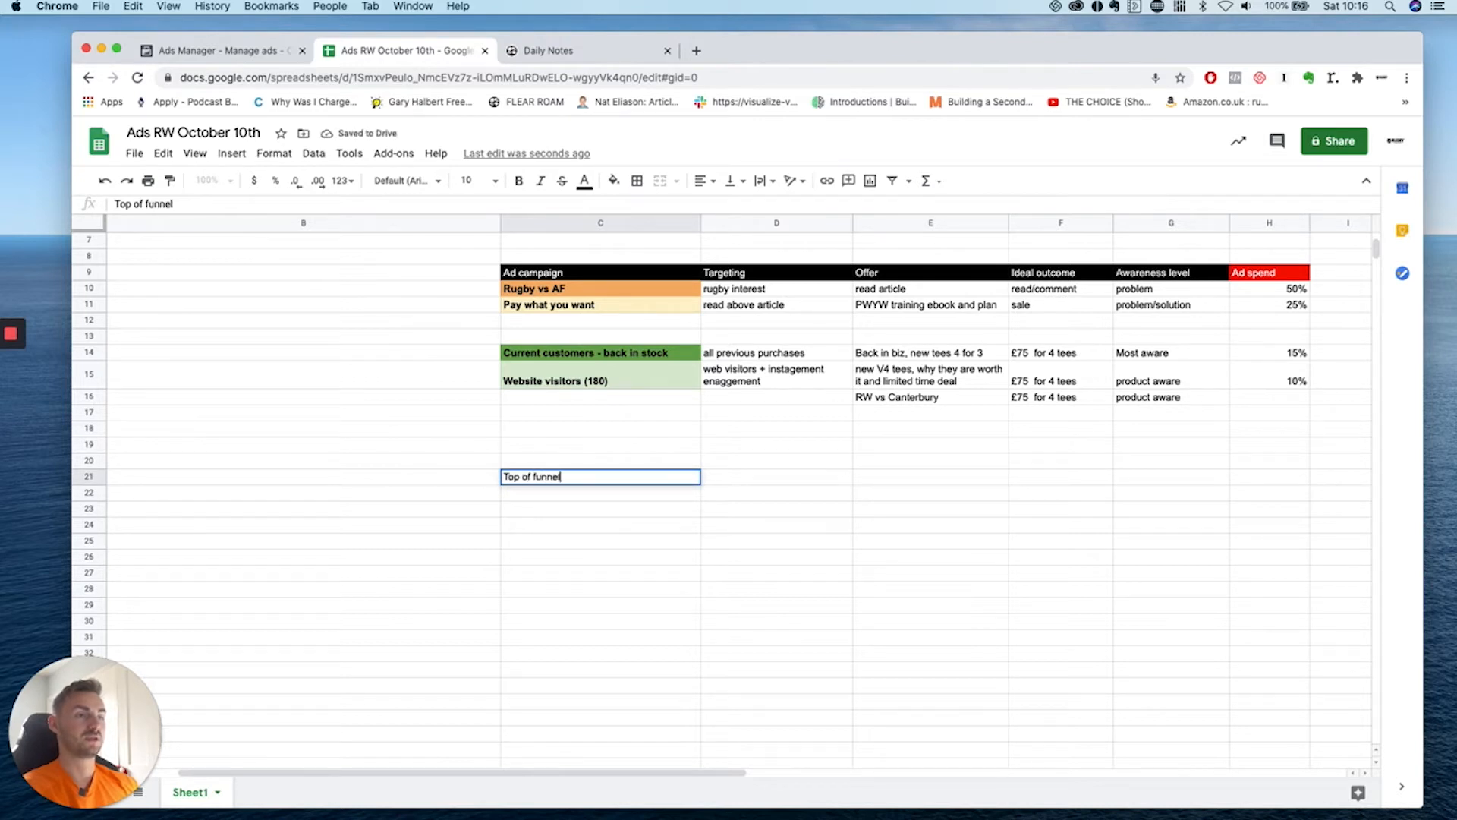
pyautogui.click(651, 478)
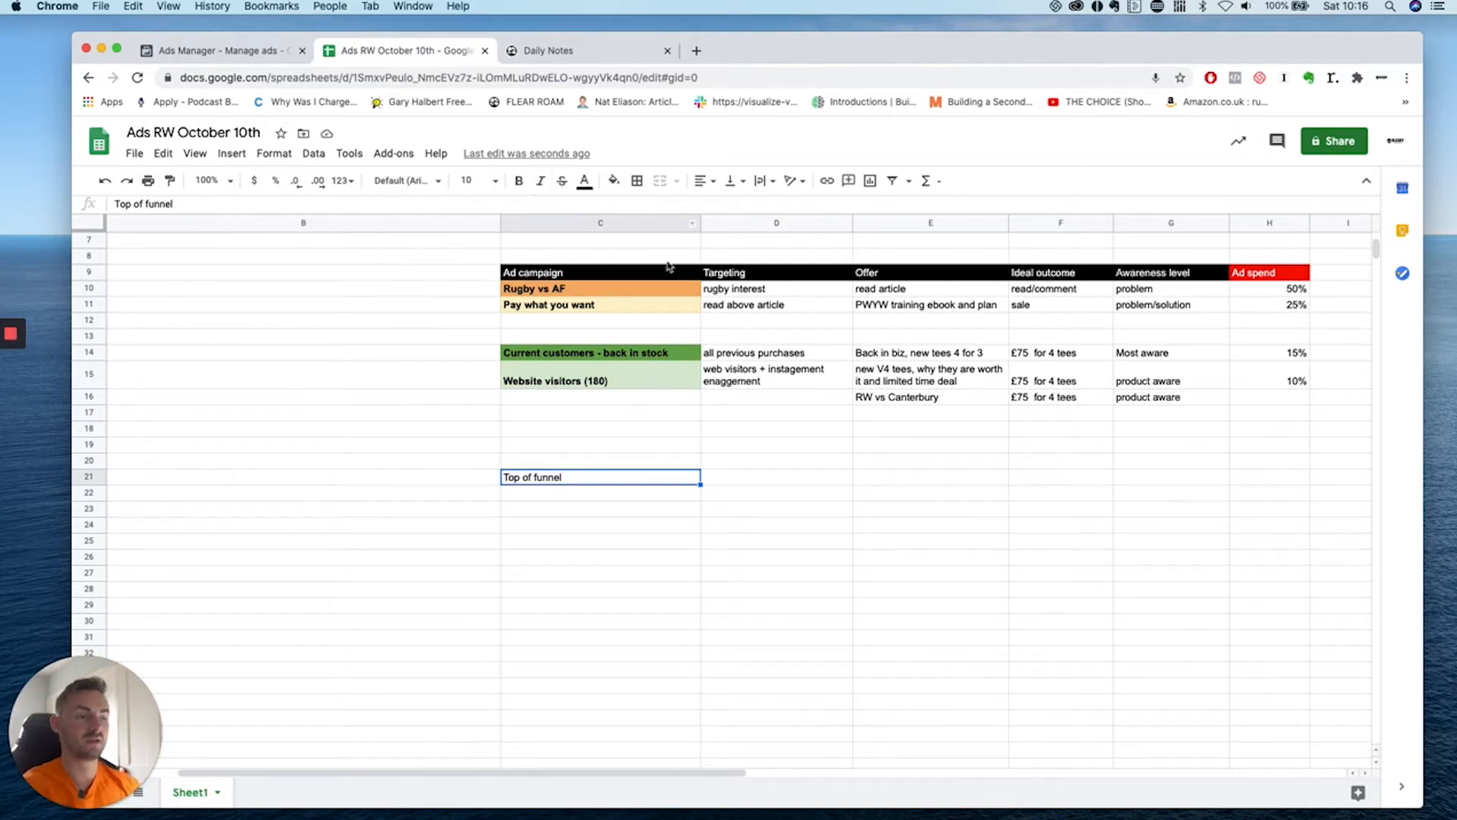
# Add the stages middle and bottom in C22 and C23.
pyautogui.click(614, 493)
pyautogui.write('middle')
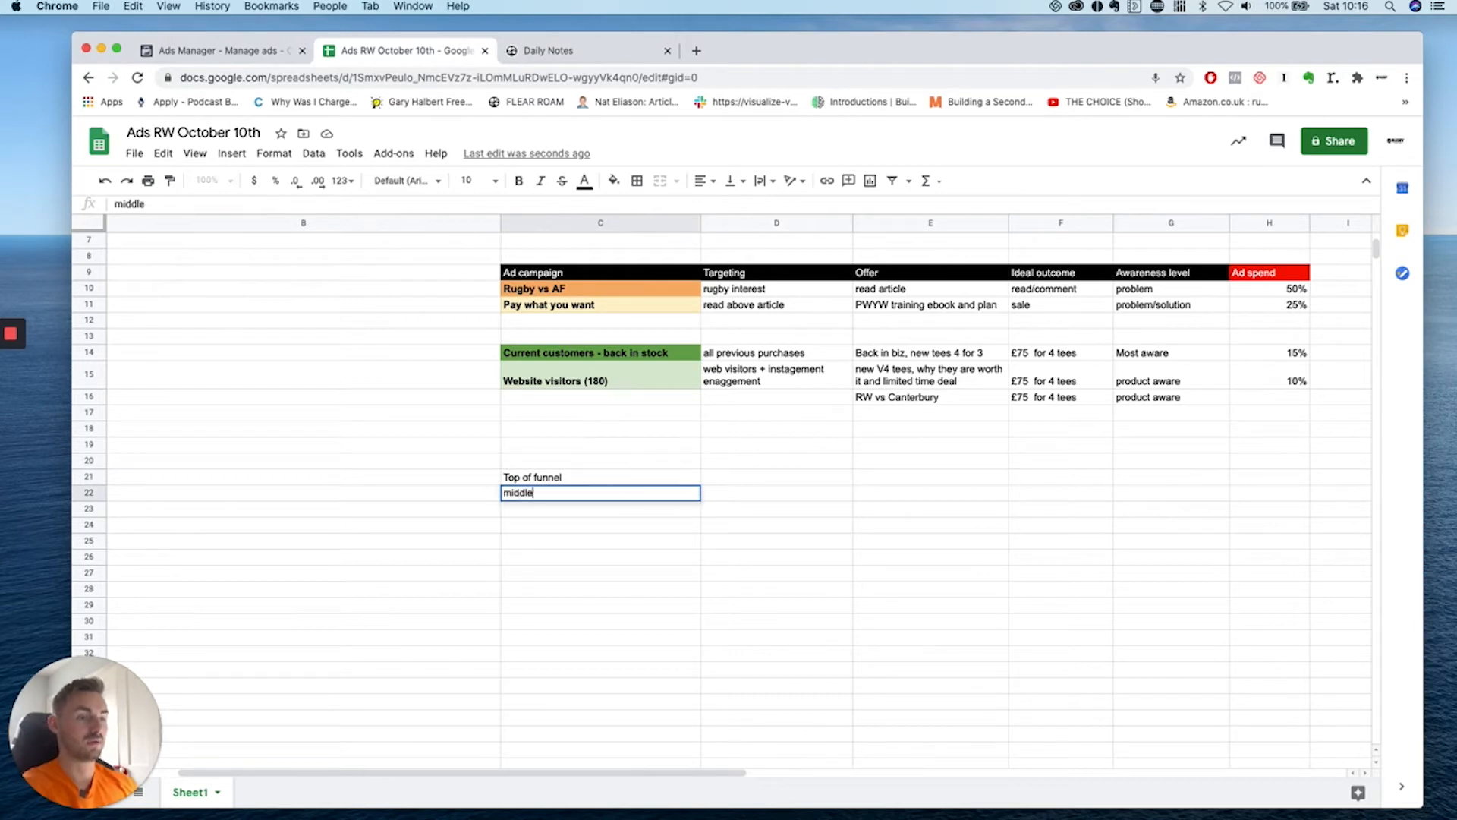
pyautogui.press('Return')
pyautogui.write('bottom')
pyautogui.press('Return')
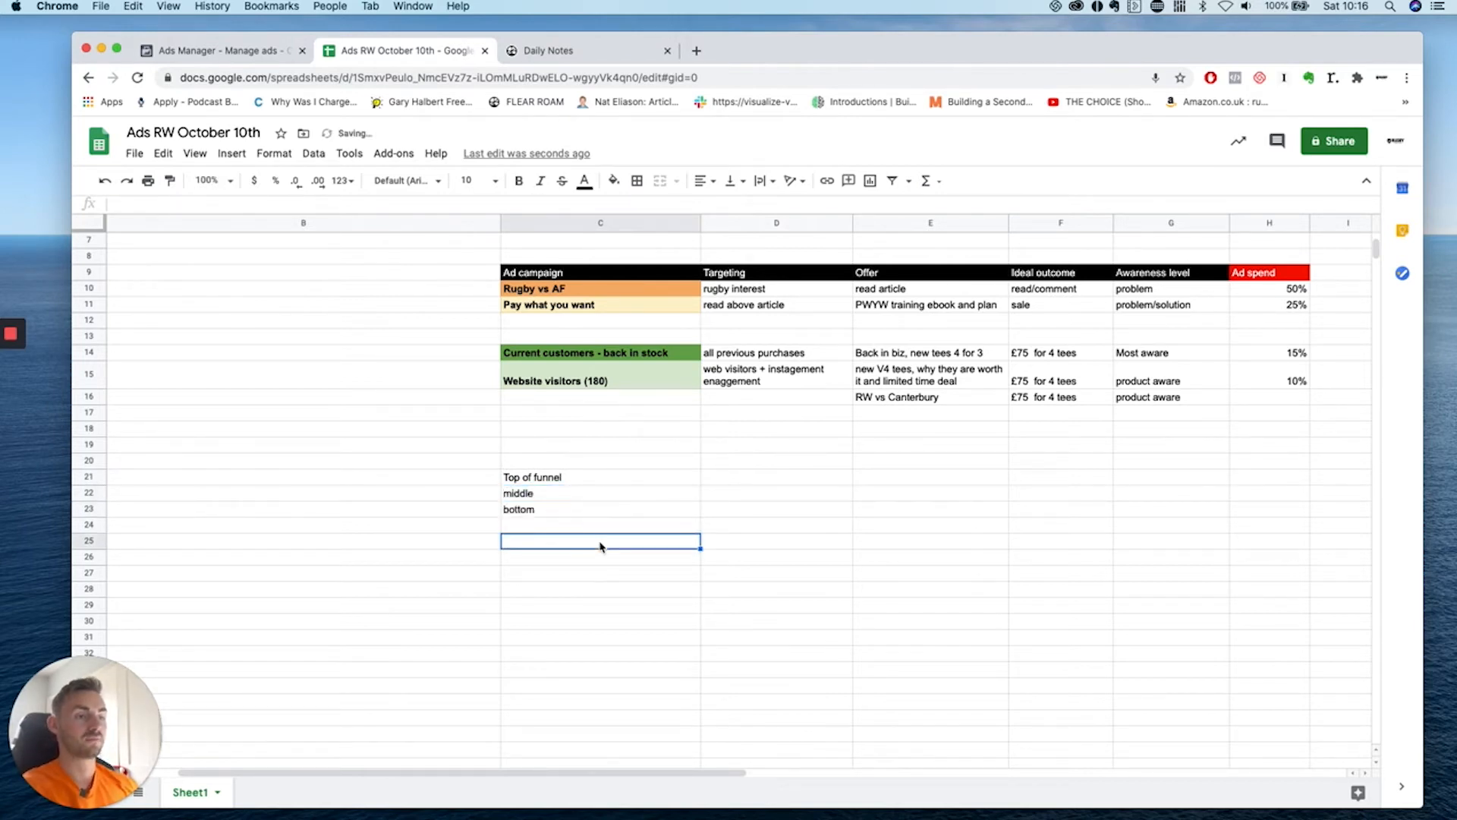
pyautogui.scroll(3, 486, 468)
pyautogui.hscroll(-3, 341, 358)
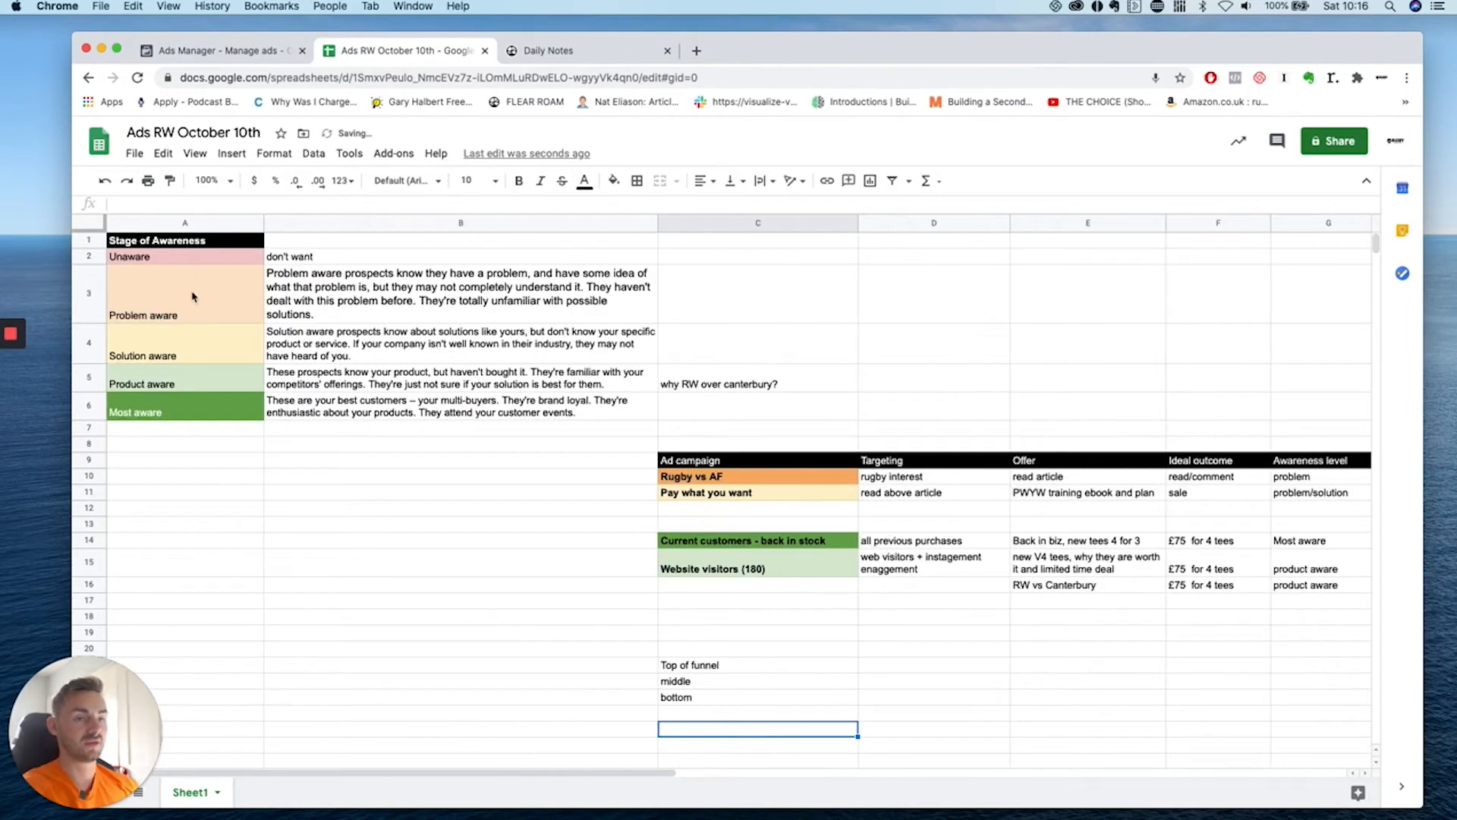
pyautogui.scroll(-3, 535, 398)
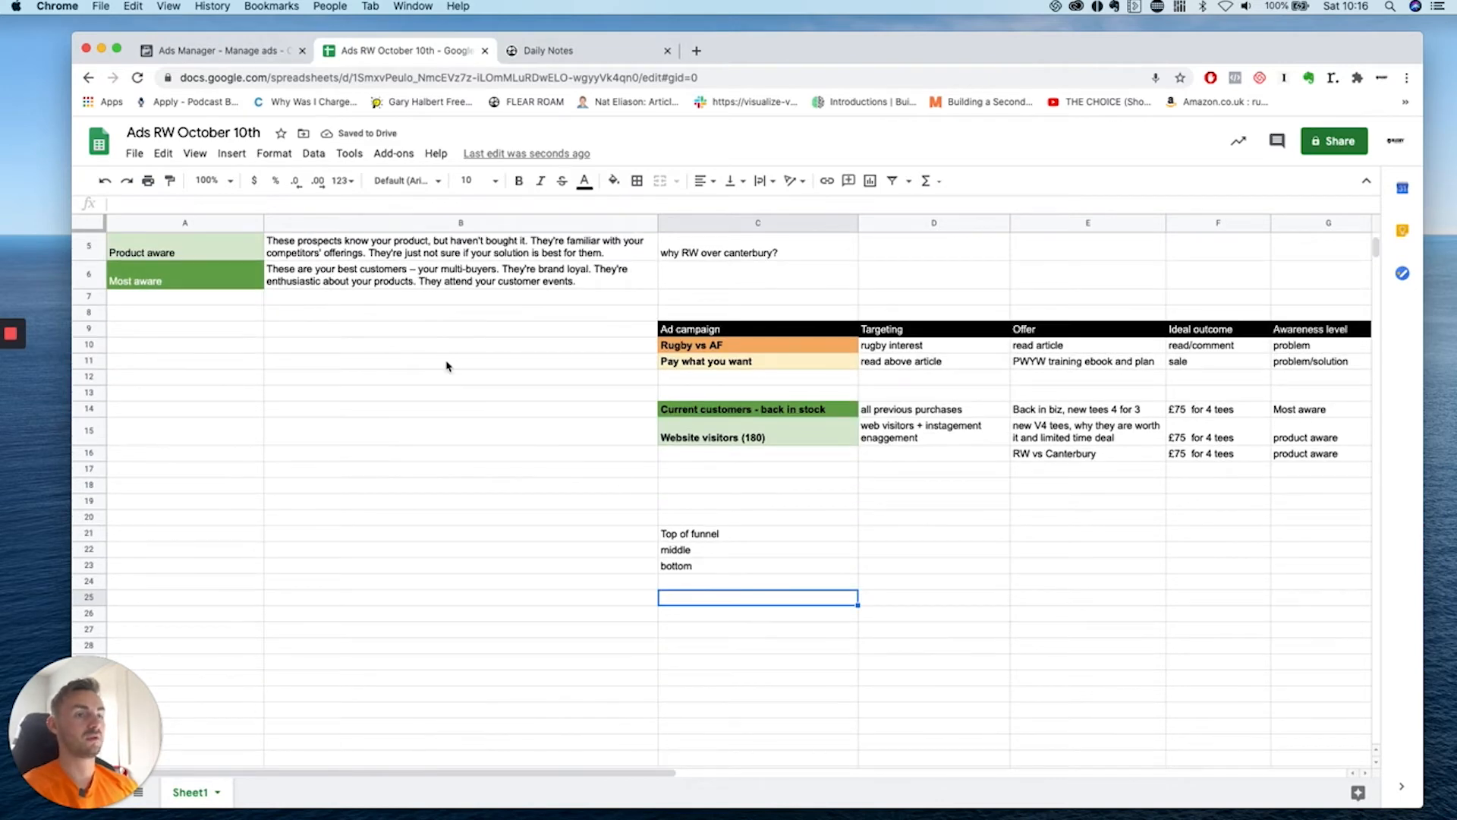
pyautogui.scroll(3, 446, 367)
pyautogui.scroll(-1, 442, 418)
pyautogui.scroll(-2, 444, 418)
pyautogui.hscroll(2, 763, 497)
# Enter awareness (get visitors or brand awareness) in D21 and engagement - traffic/ leads in D22.
pyautogui.click(732, 508)
pyautogui.write('awareness (get visitors or brand ')
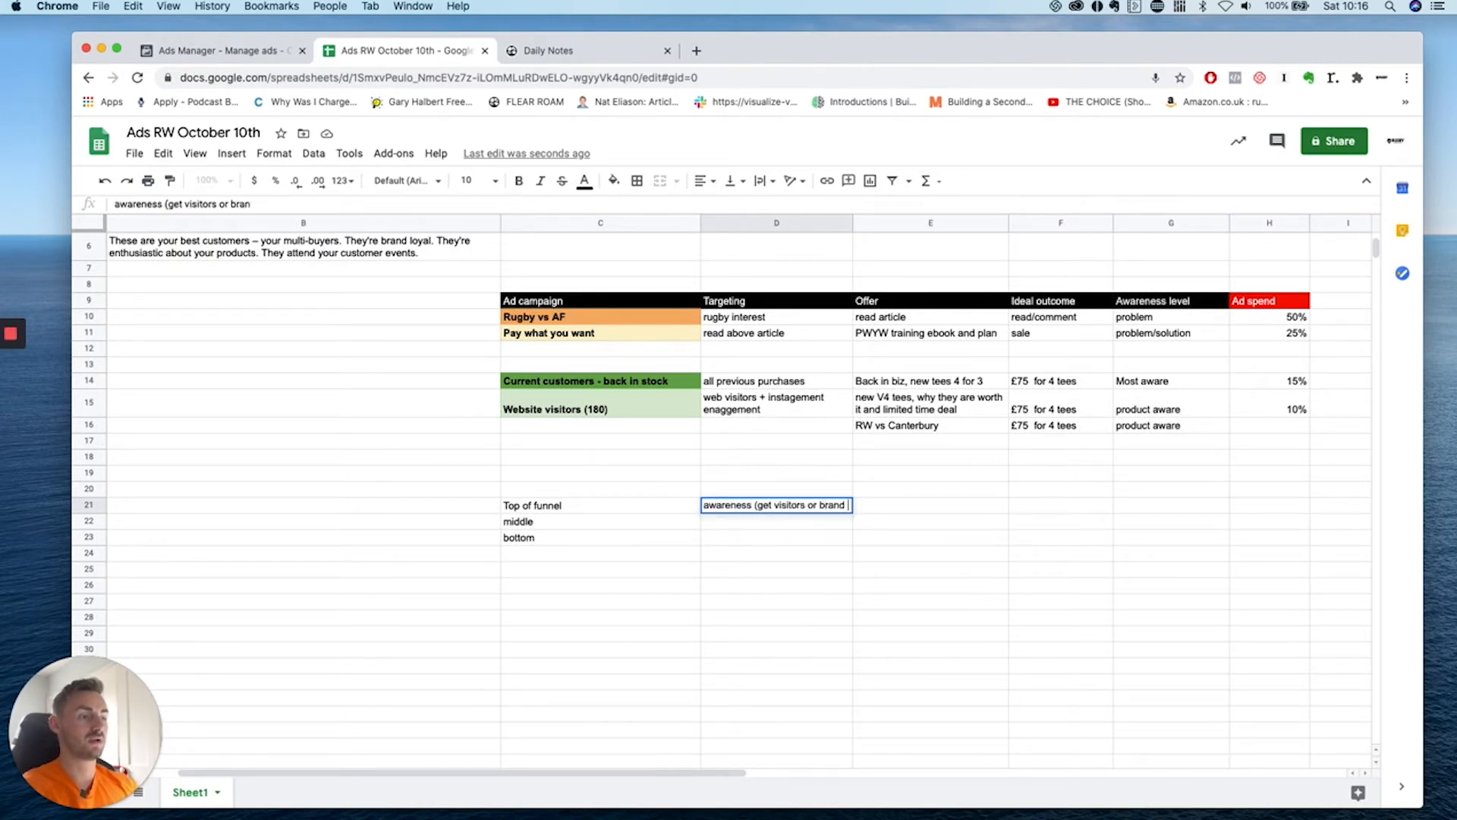
pyautogui.write('awareness)')
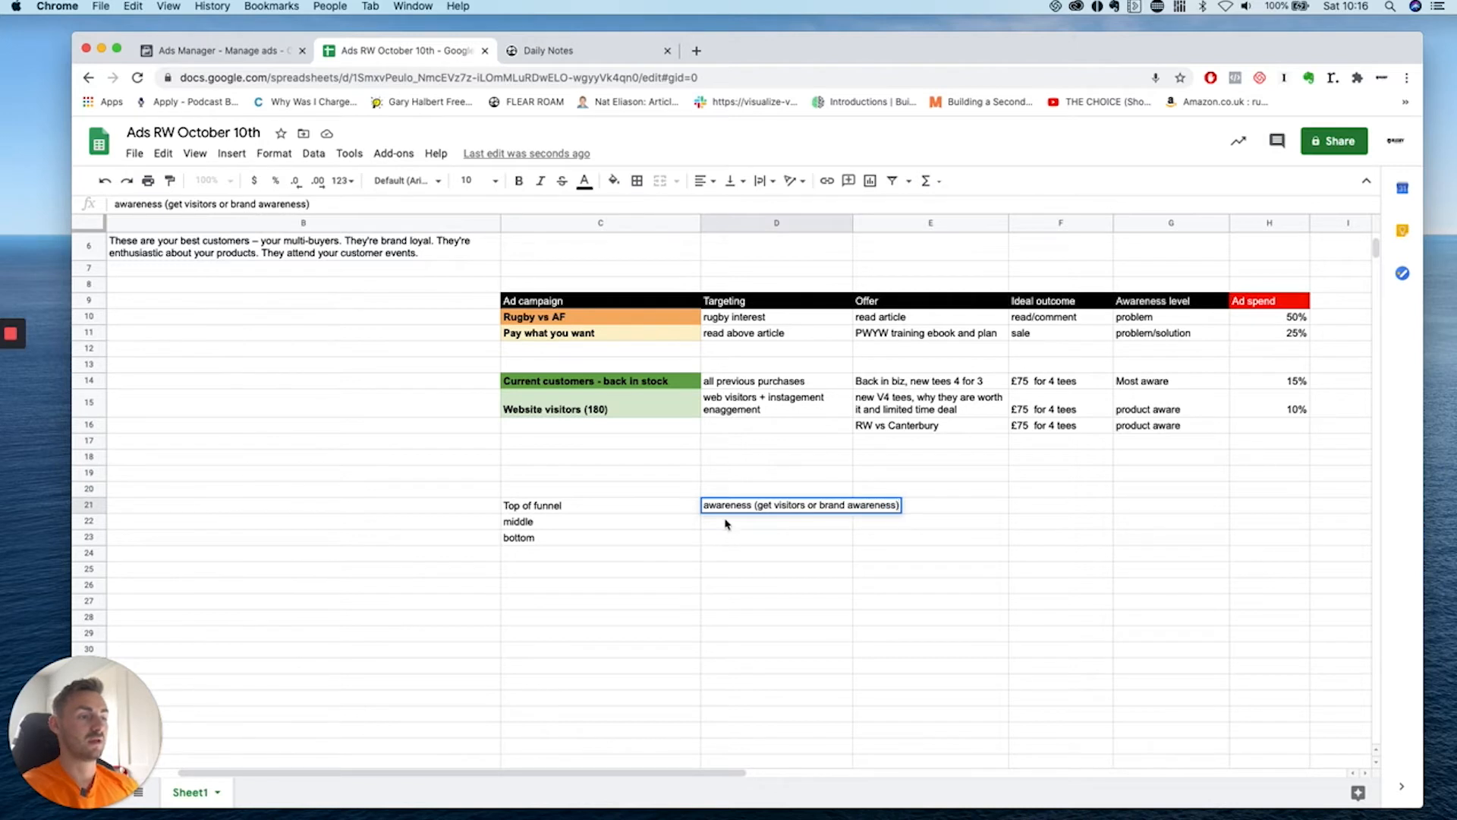
pyautogui.press('Return')
pyautogui.write('engagement')
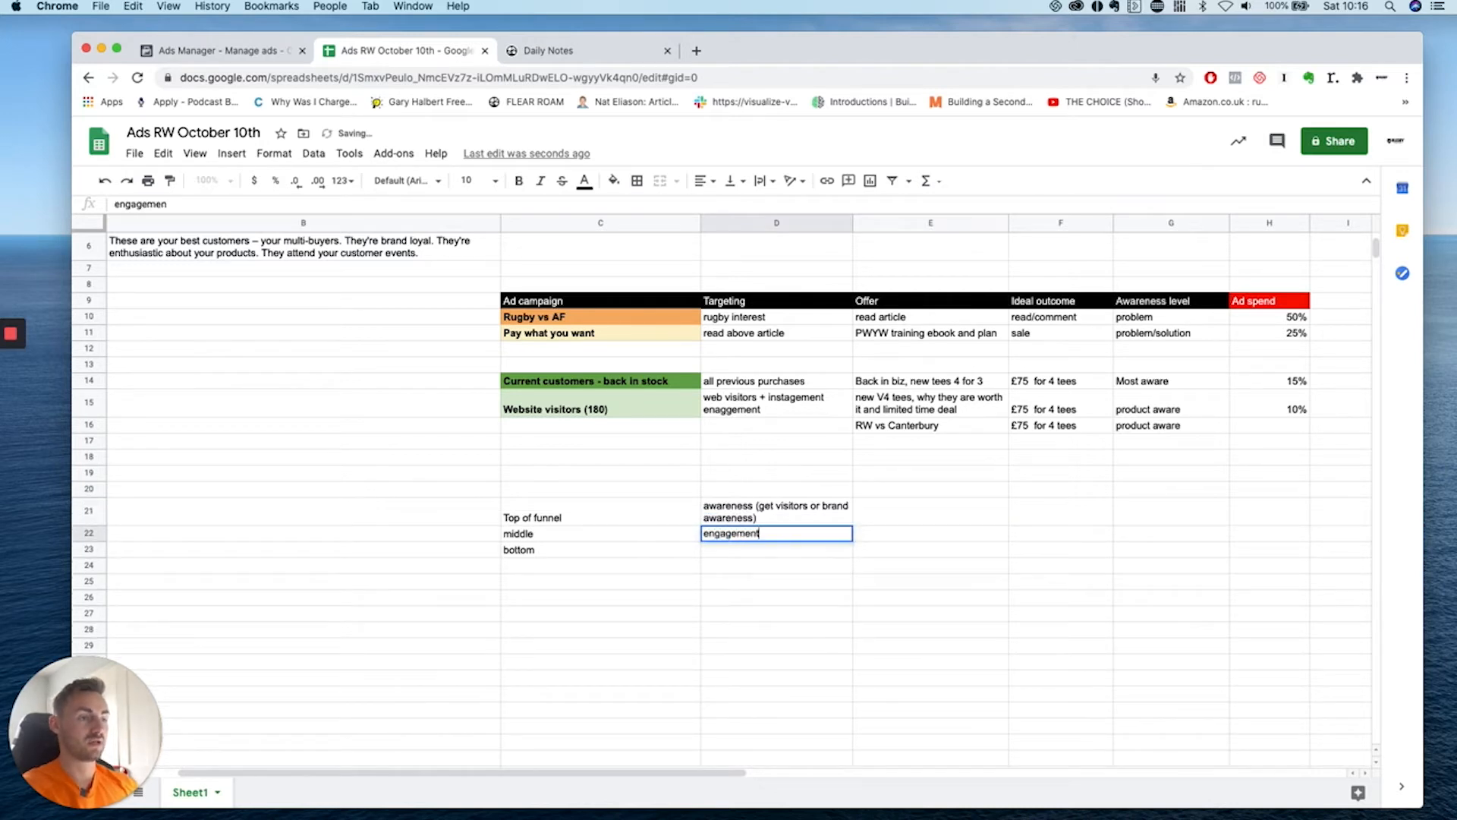
pyautogui.write(' - traffic ')
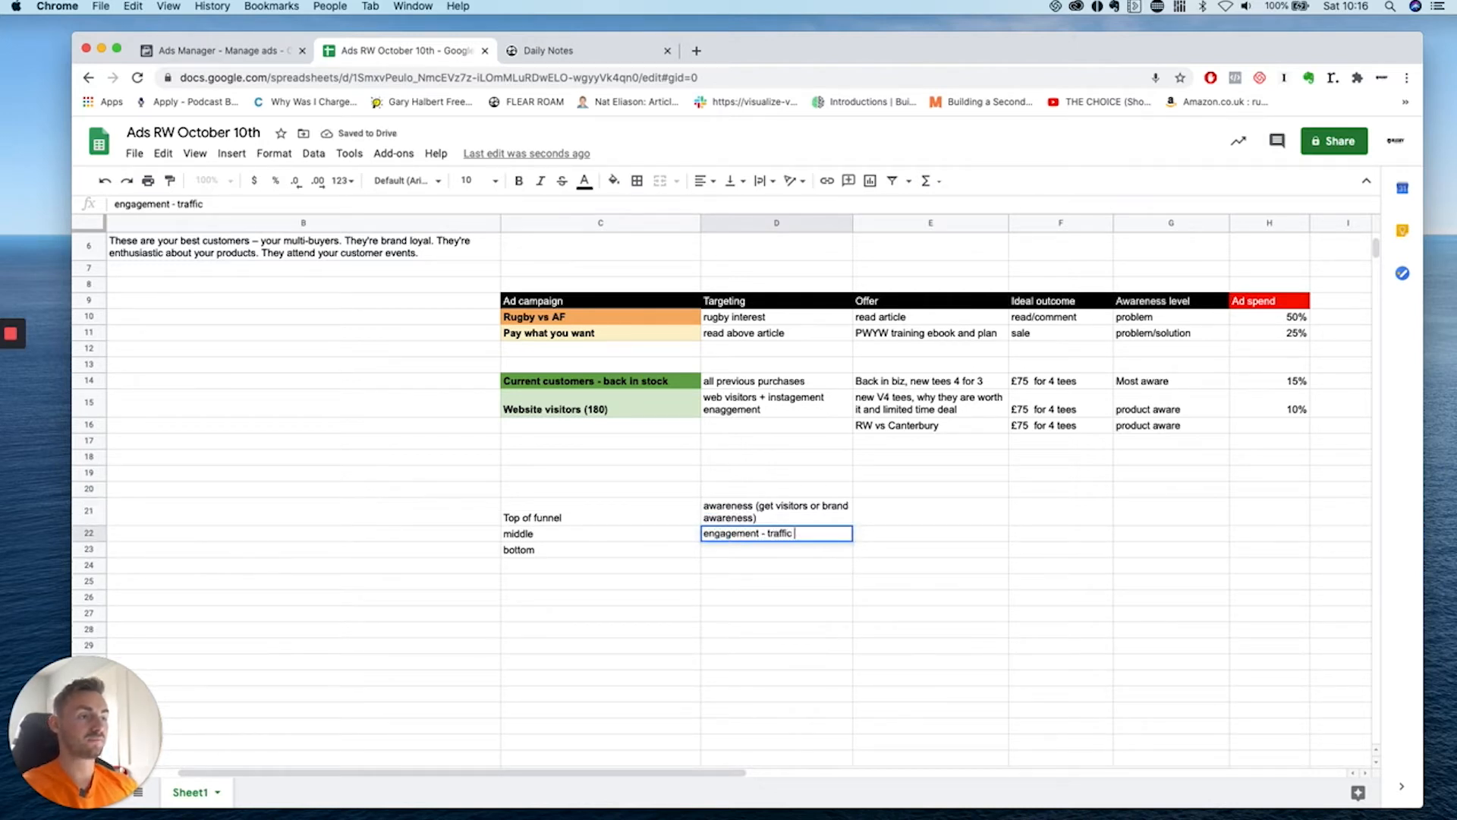
pyautogui.write('/ le')
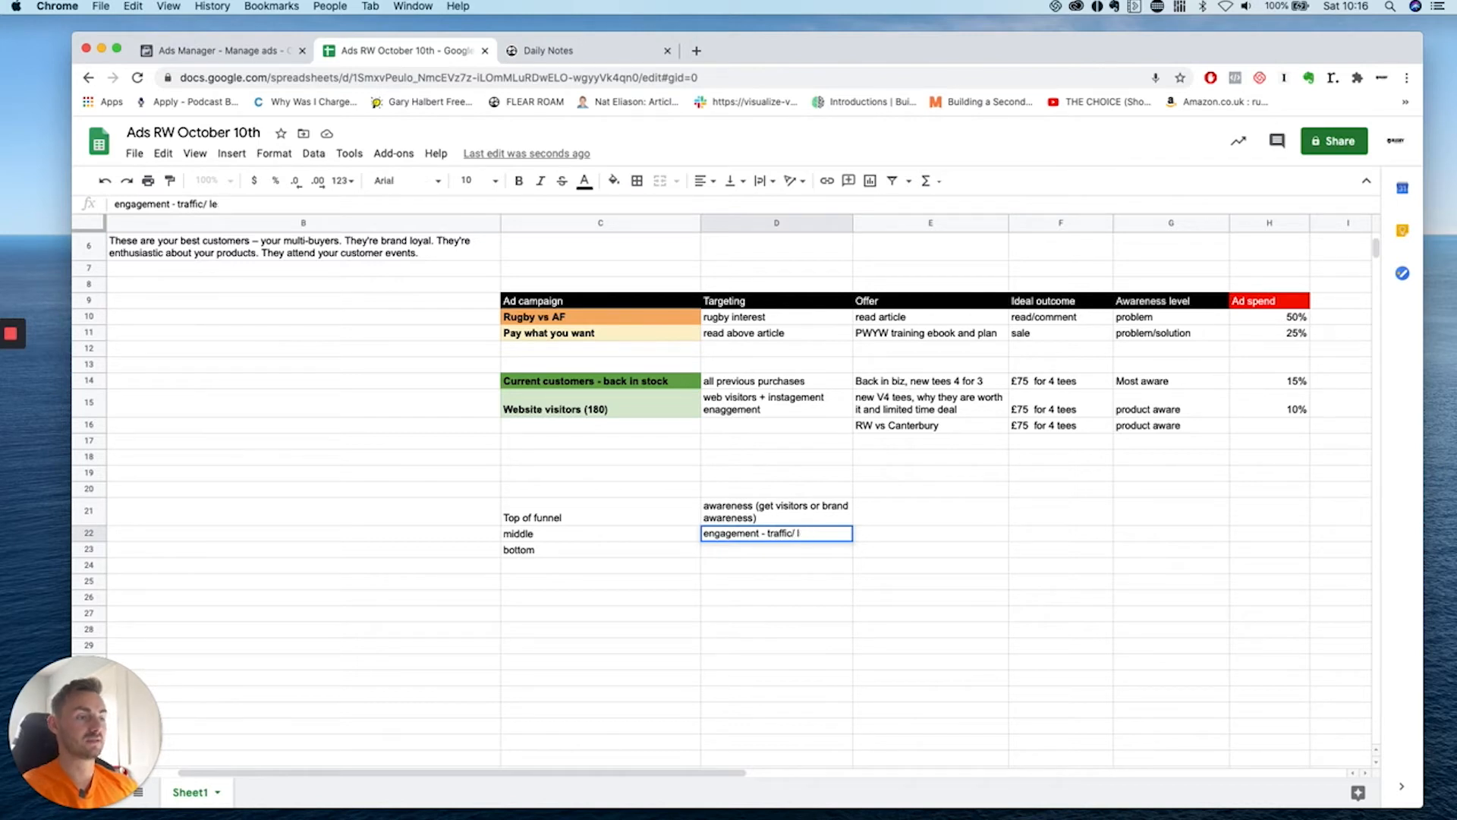
pyautogui.write('leads')
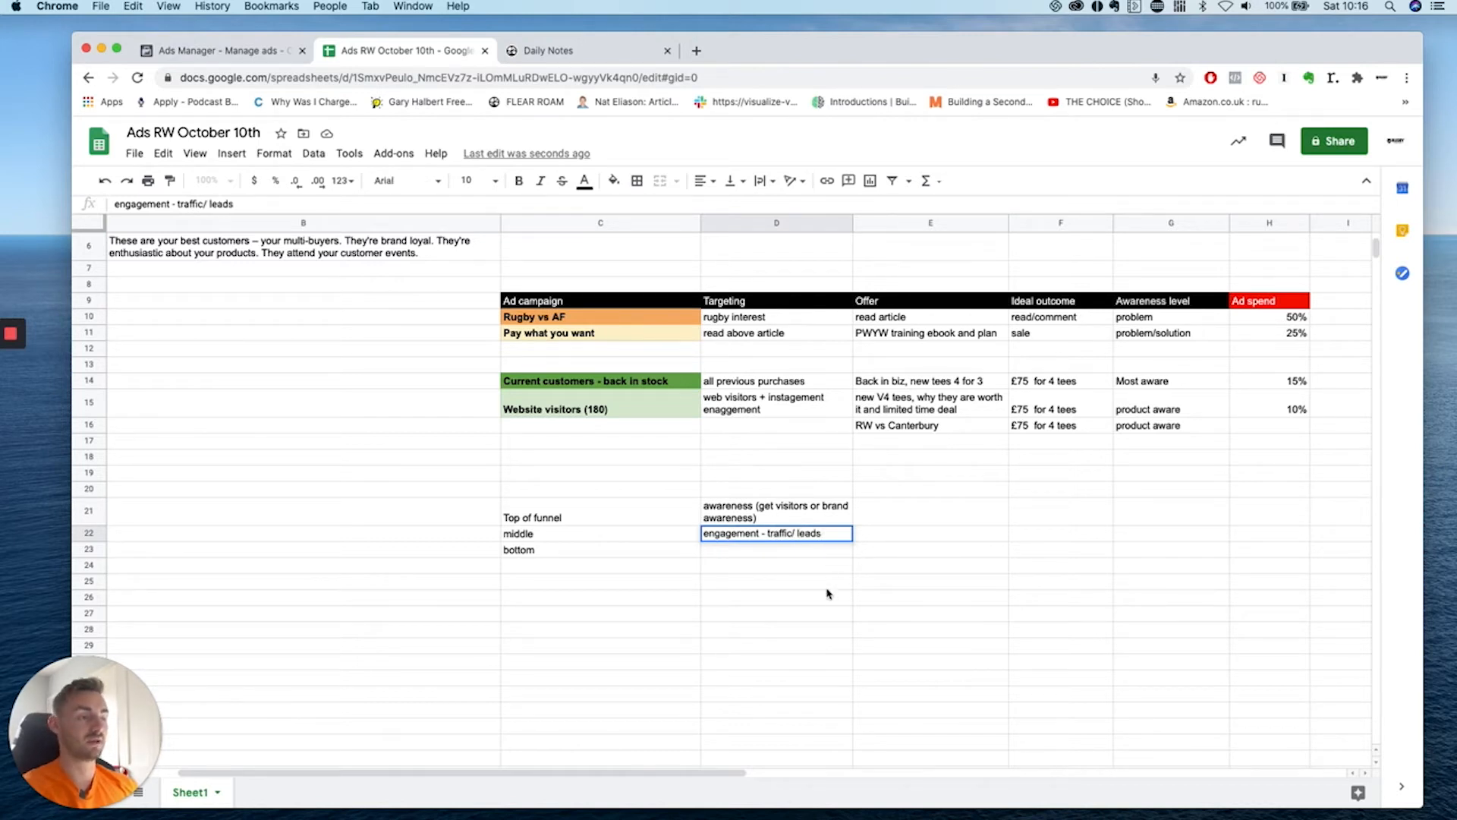
pyautogui.click(826, 588)
# Enter purchases in D23 and a bold referals stage in C24.
pyautogui.click(765, 555)
pyautogui.write('p')
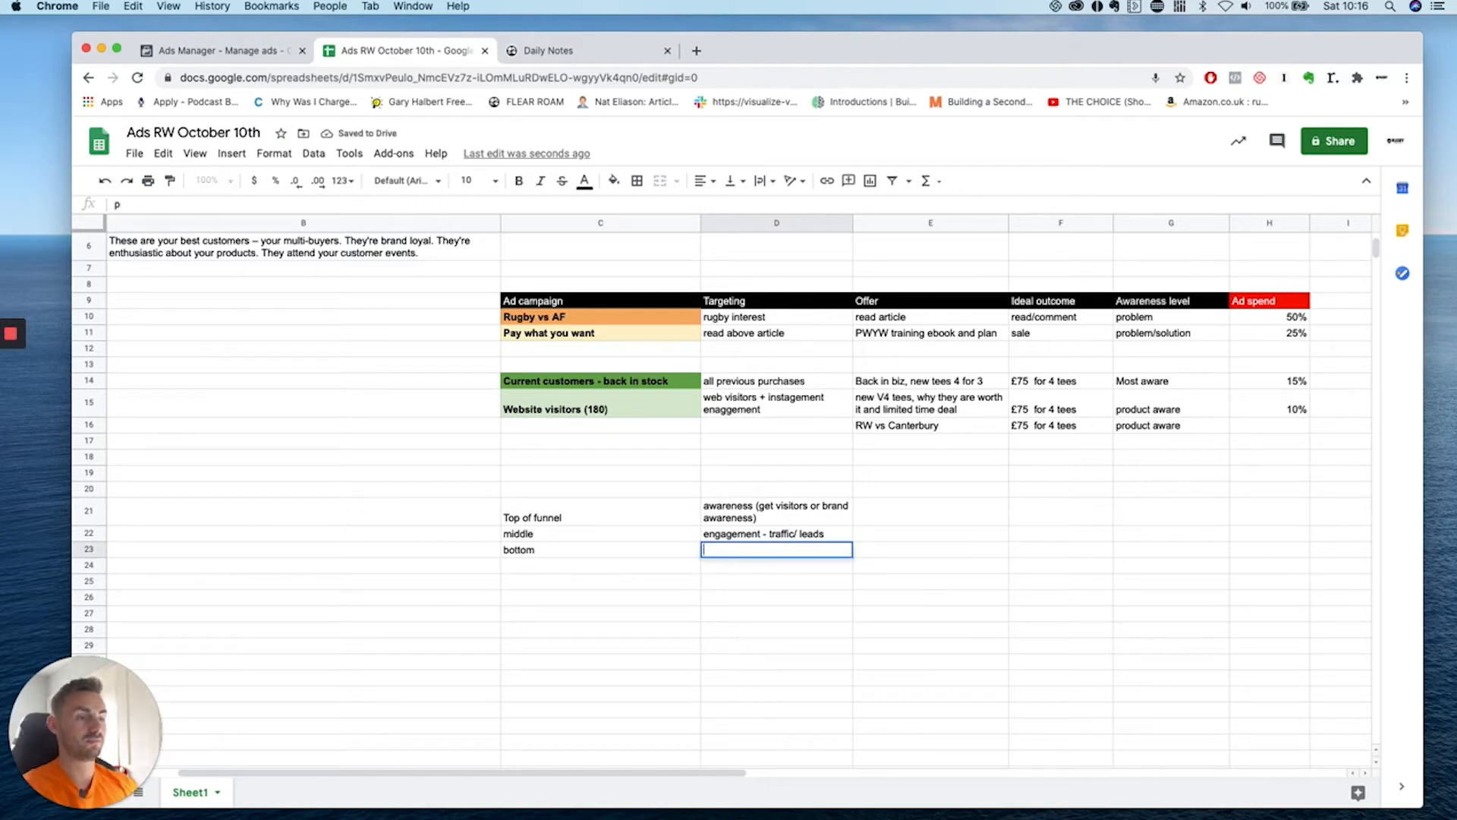
pyautogui.write('urchases')
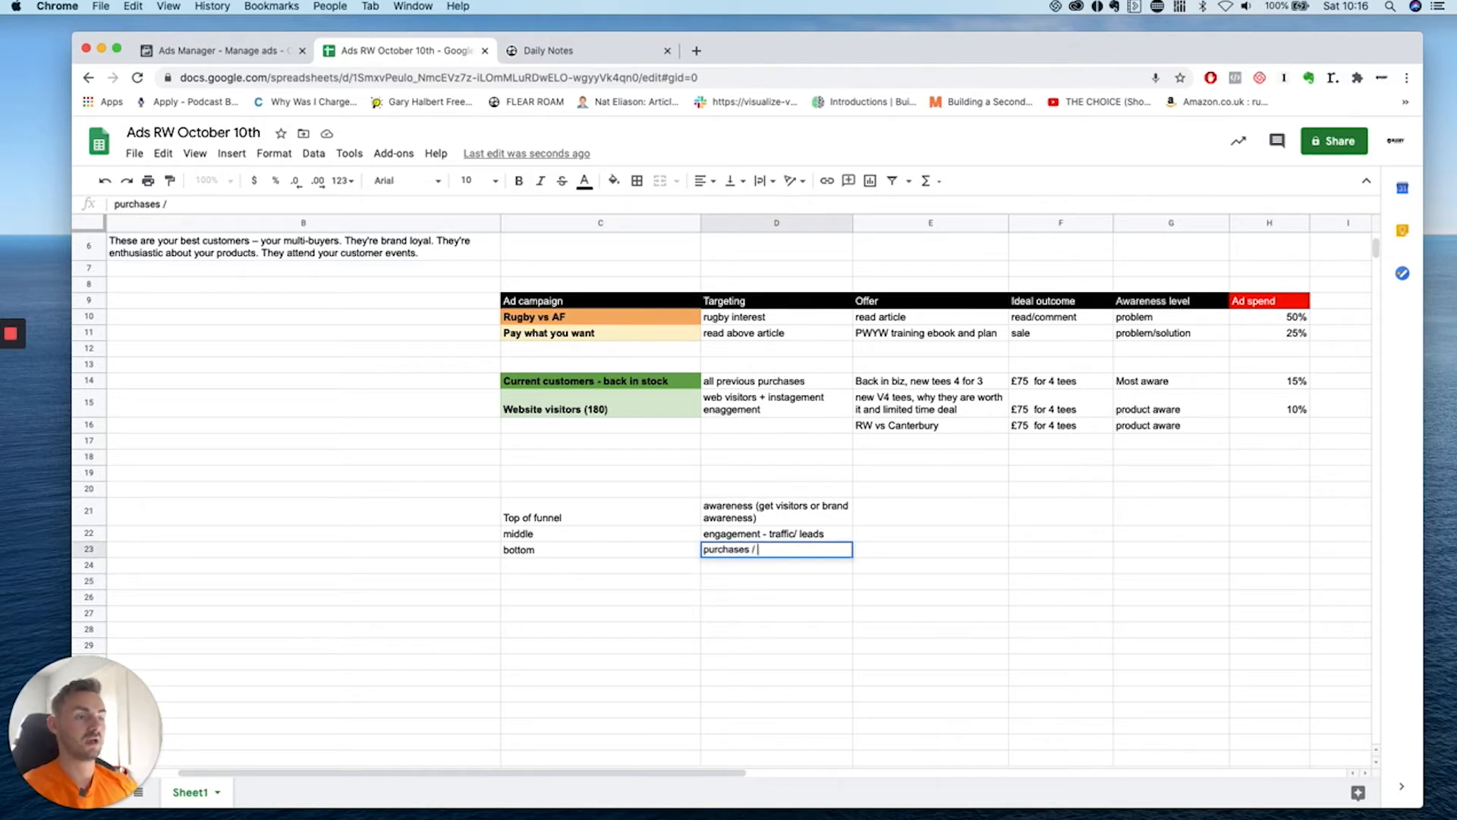
pyautogui.click(658, 577)
pyautogui.write('referals')
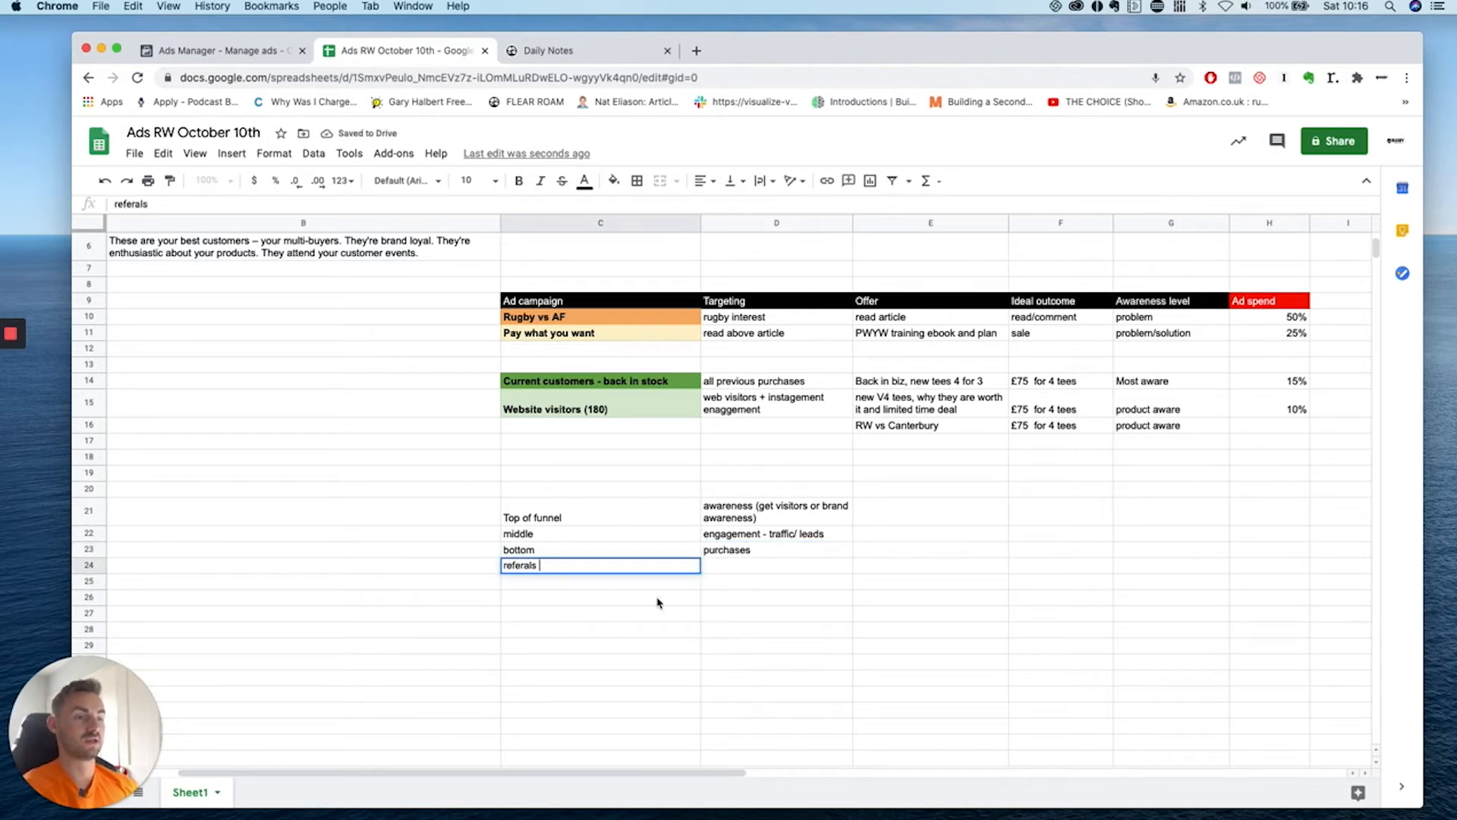
pyautogui.moveTo(662, 601); pyautogui.dragTo(661, 615)
pyautogui.click(743, 575)
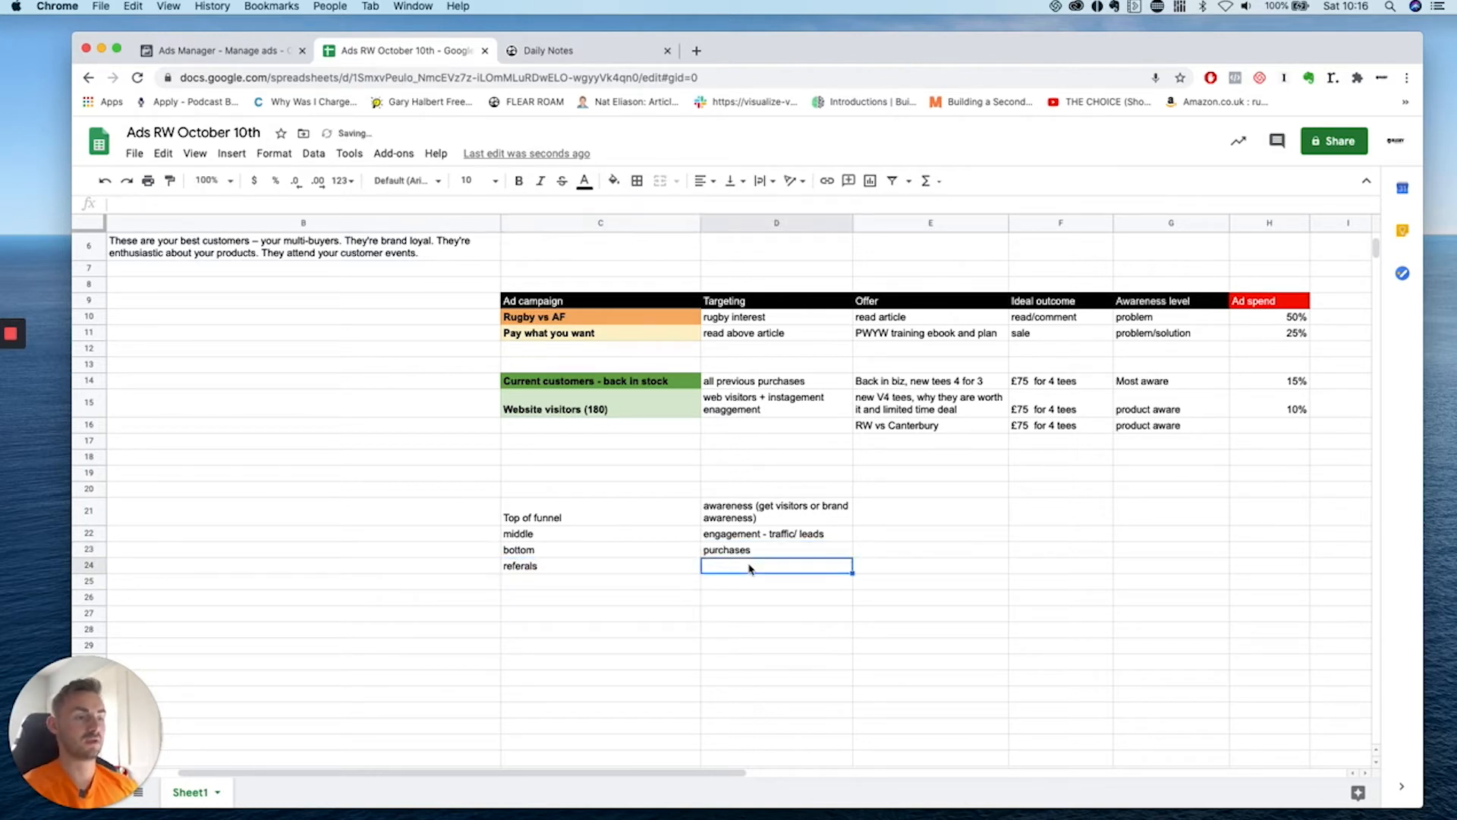
pyautogui.click(566, 569)
pyautogui.click(519, 181)
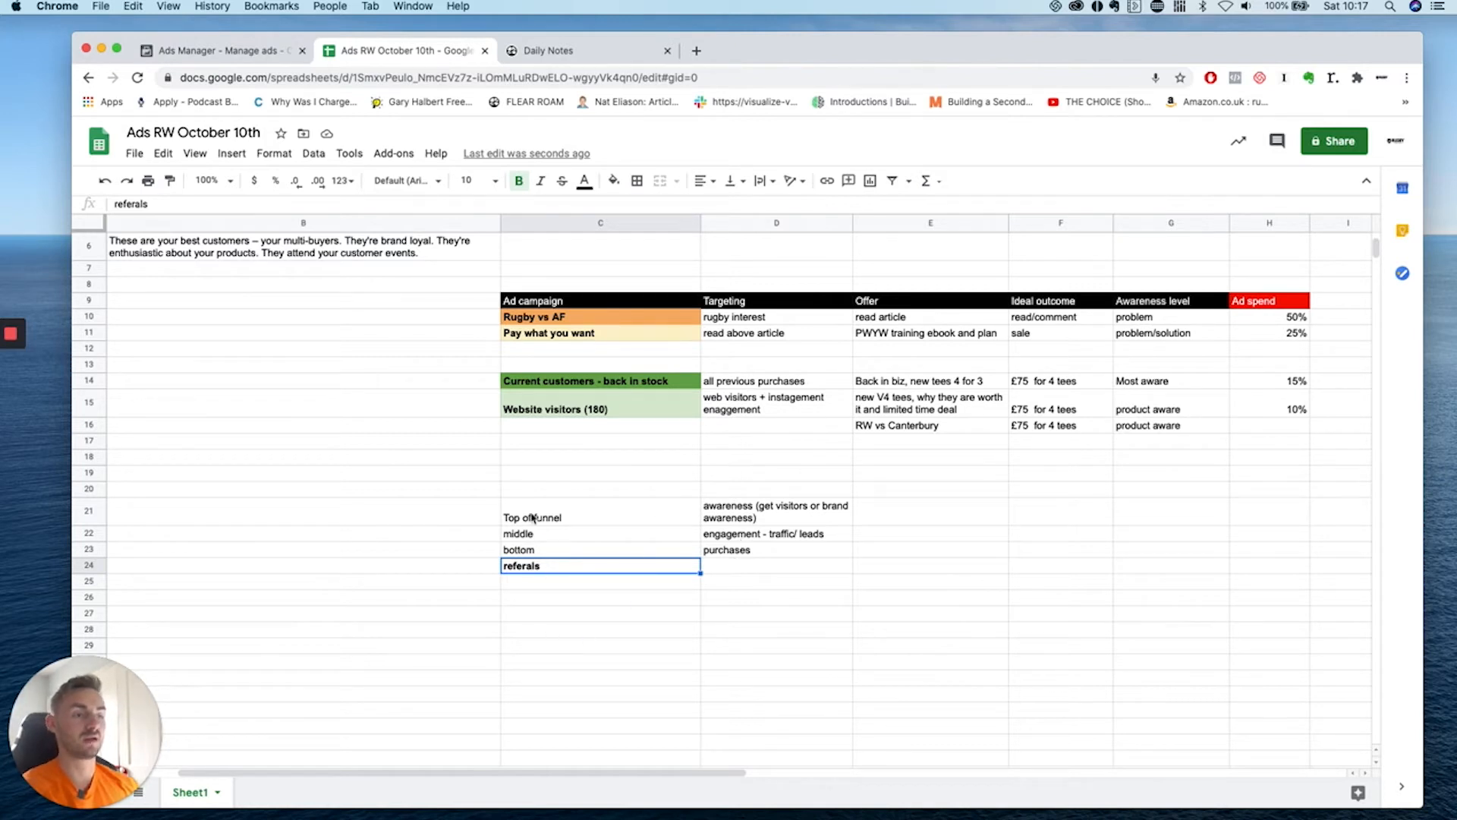
# Change the D23 aim from purchases to purchase offer.
pyautogui.click(733, 552)
pyautogui.write('purchase offer')
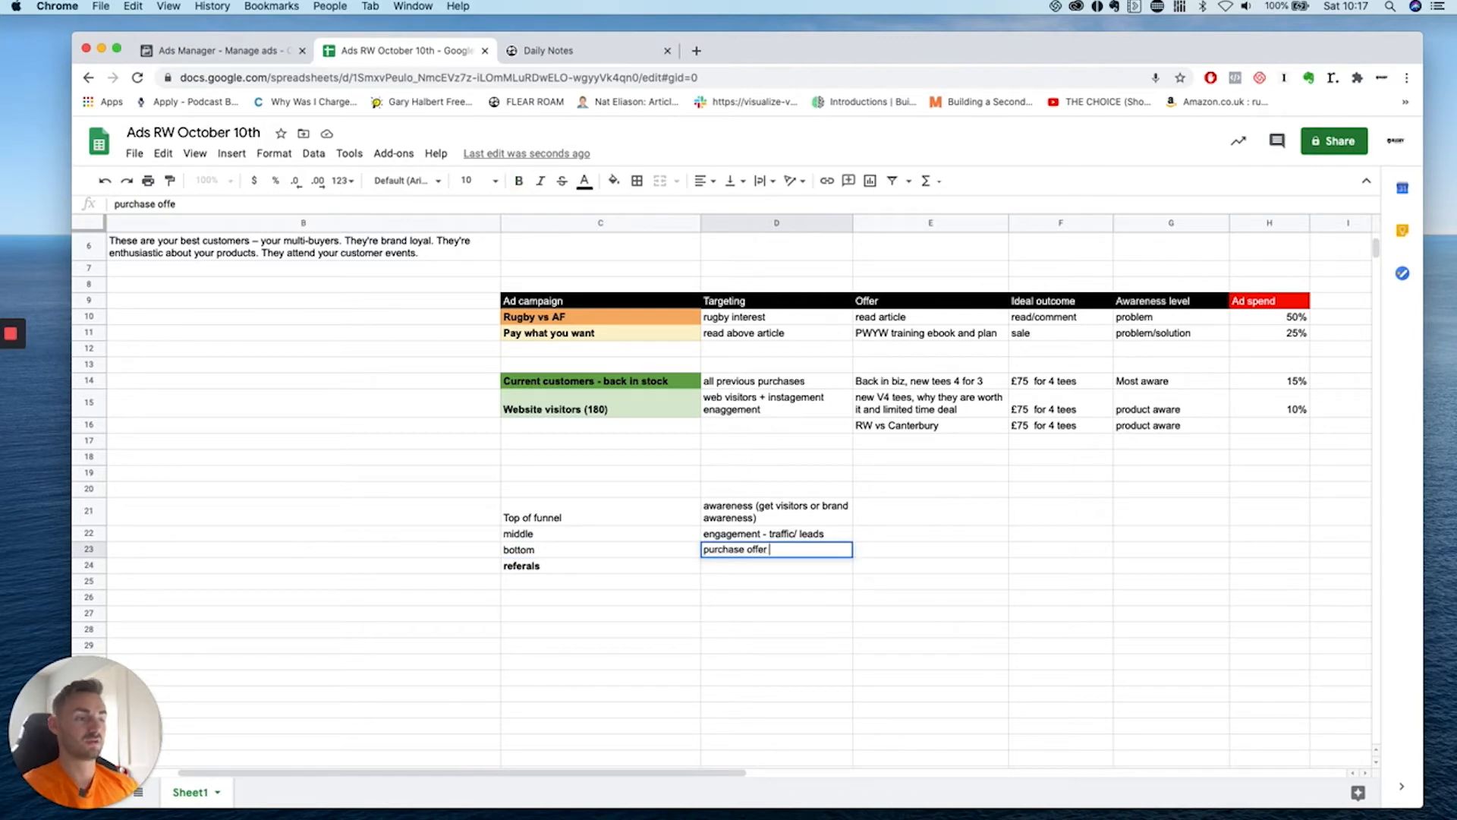
pyautogui.click(711, 646)
pyautogui.scroll(3, 711, 575)
pyautogui.hscroll(-2, 717, 572)
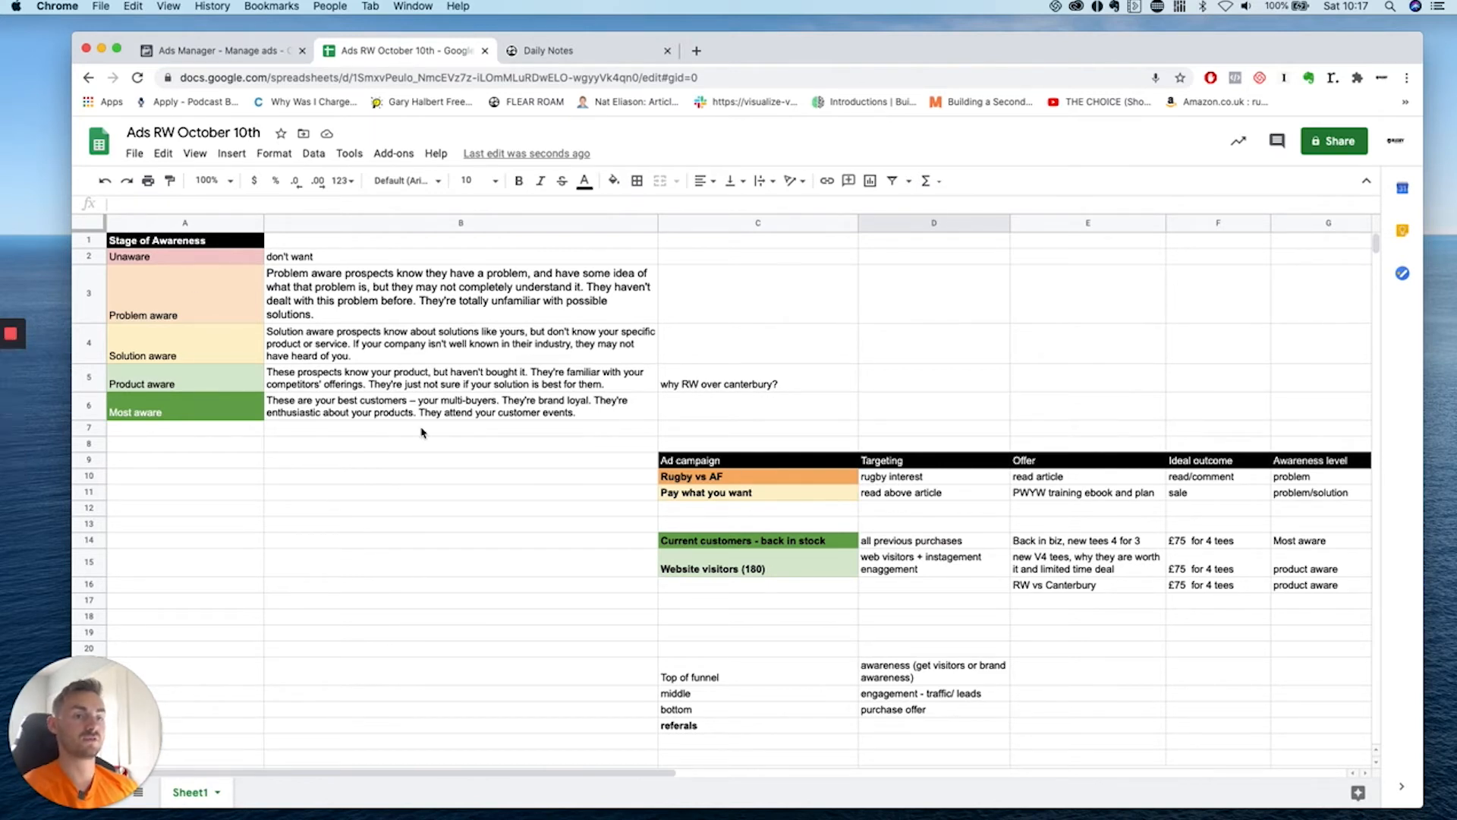
# Bring up the Lead gen ads tab pairing free lead-gen offers with GFO deals and Beanie upsells.
pyautogui.moveTo(10, 339)
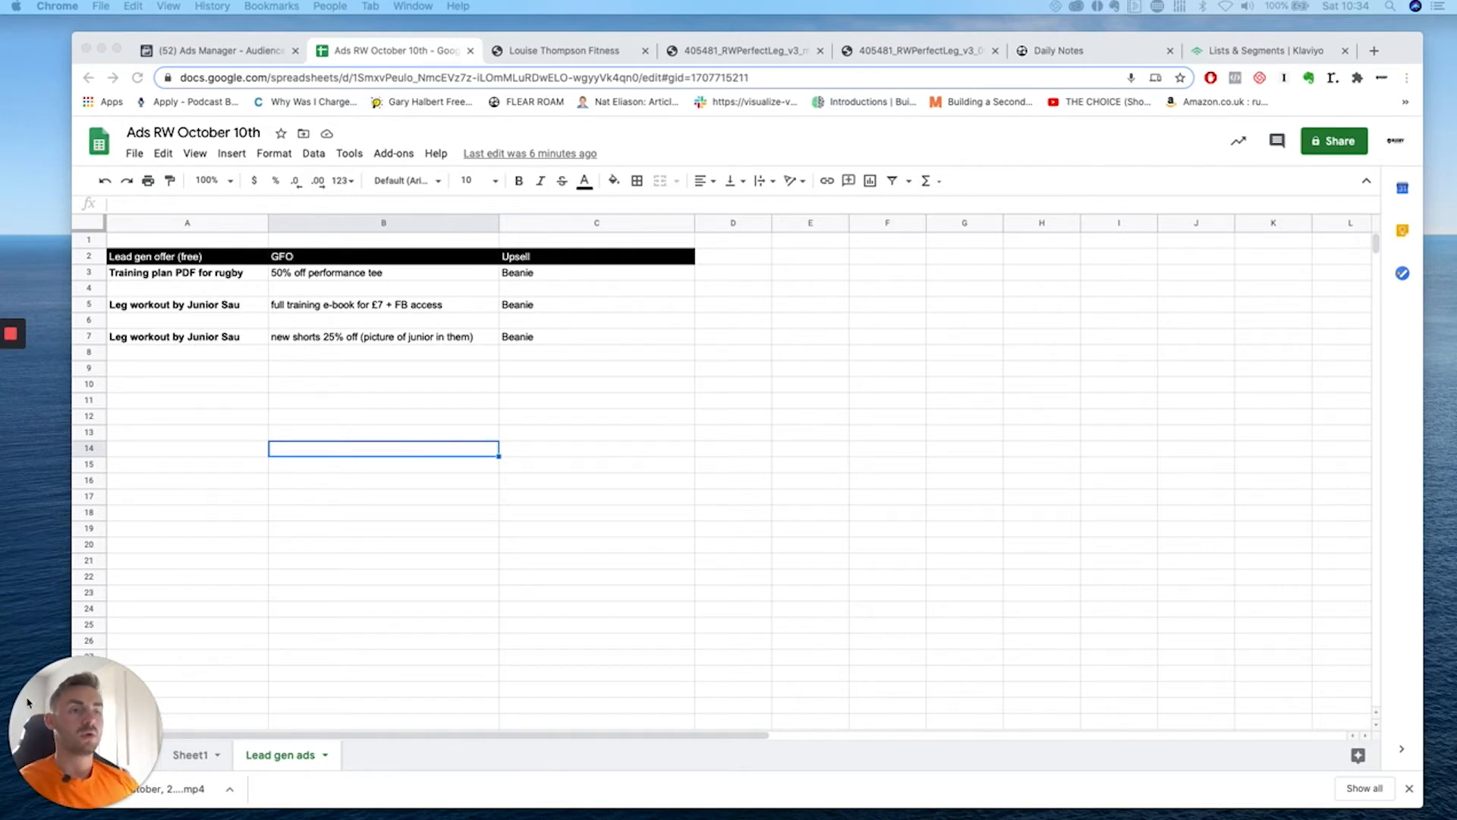
# Append > to the Lead gen offer (free) heading in A2.
pyautogui.click(792, 450)
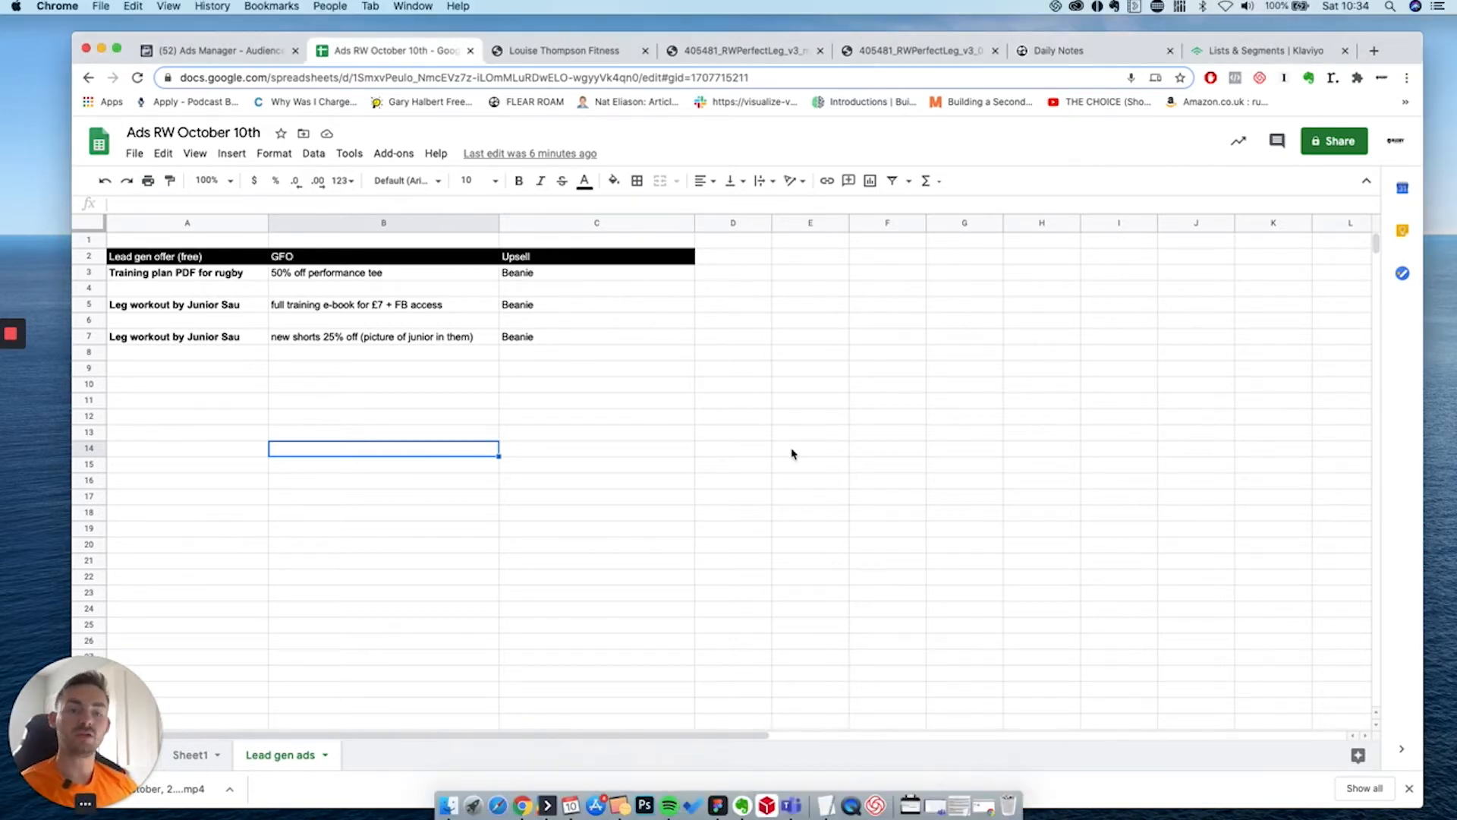
pyautogui.click(383, 375)
pyautogui.click(402, 498)
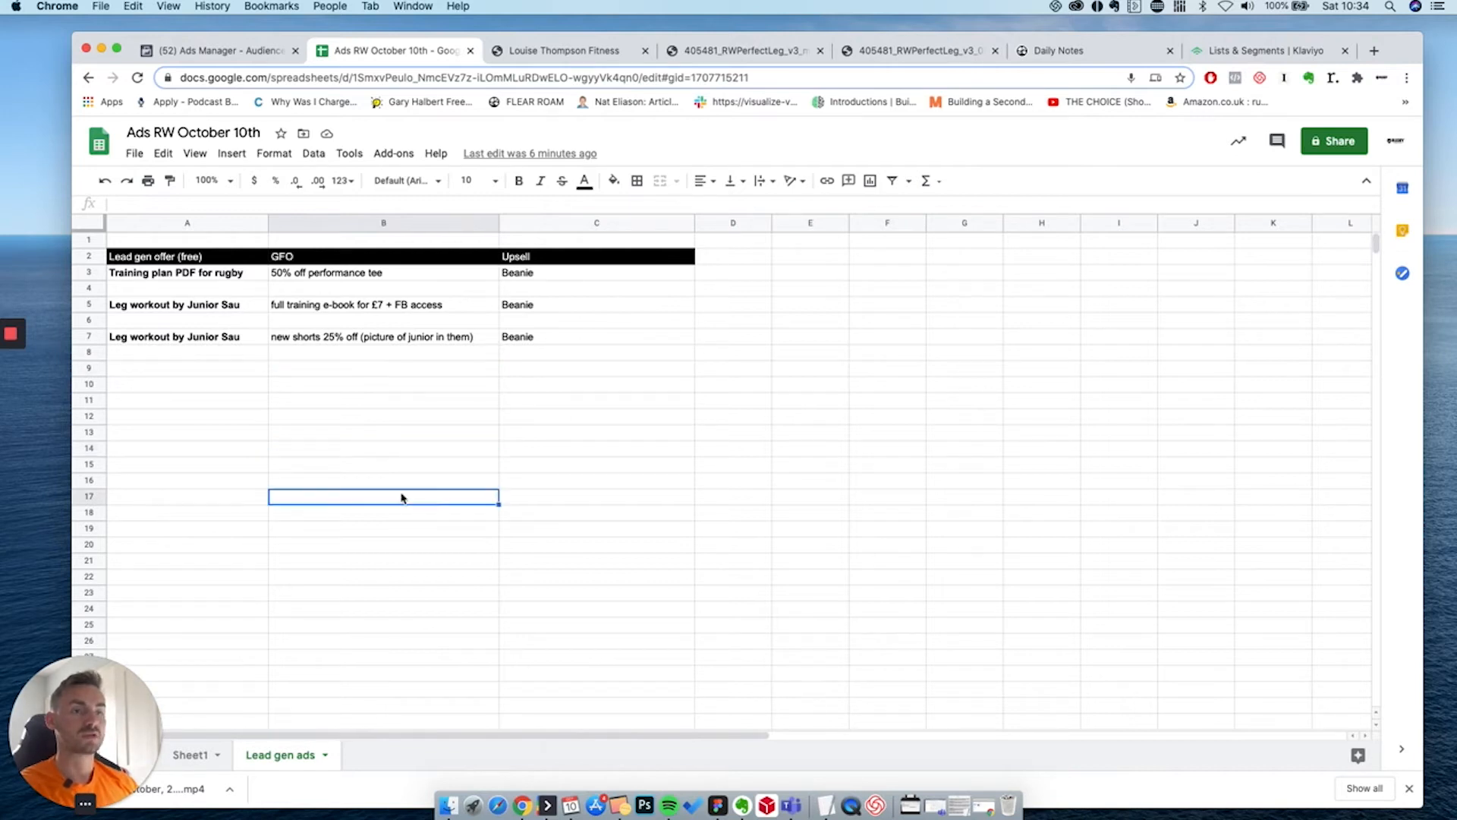
pyautogui.click(218, 257)
pyautogui.doubleClick(227, 257)
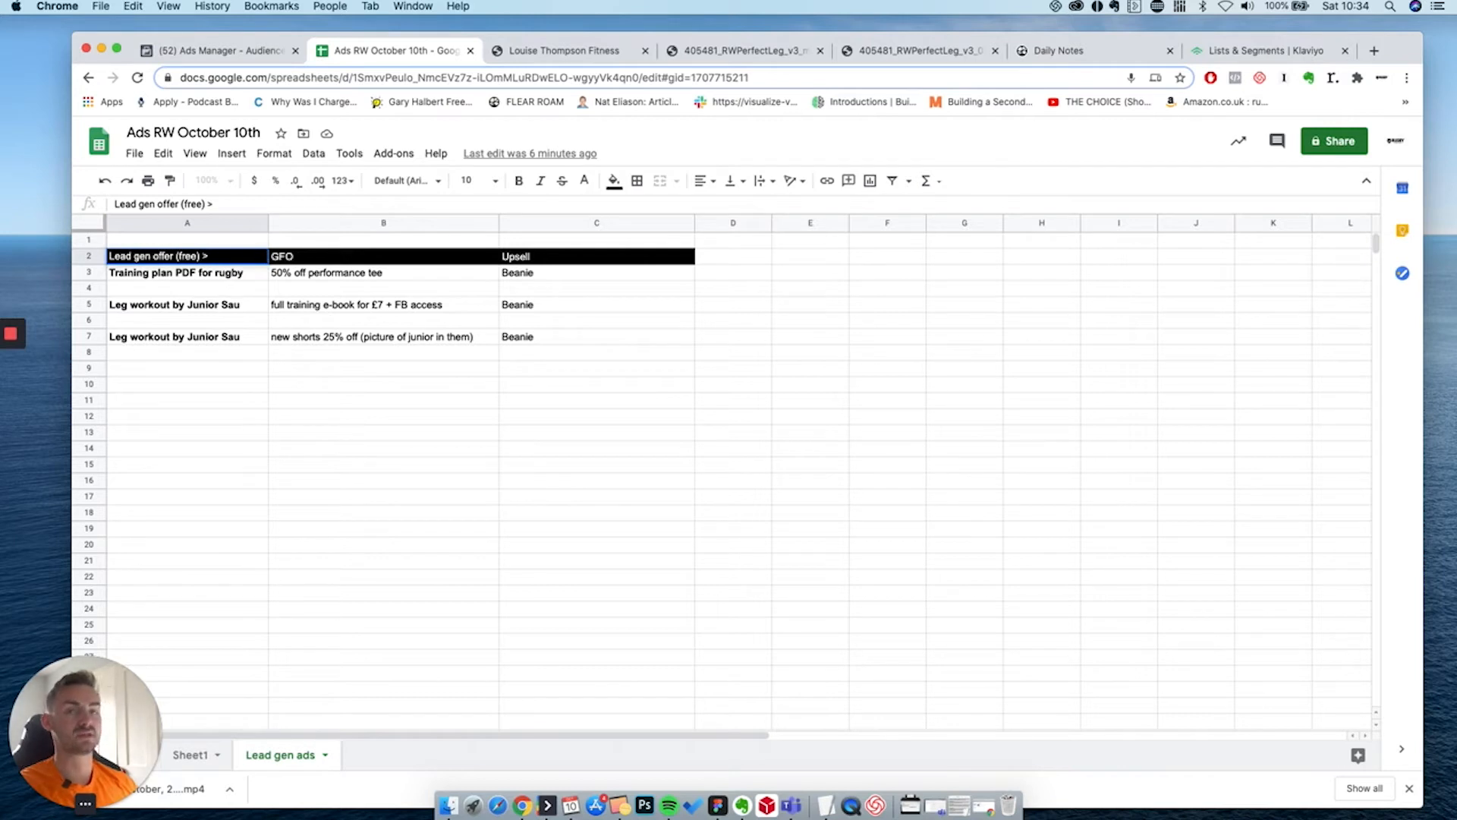
pyautogui.write('>')
pyautogui.click(228, 278)
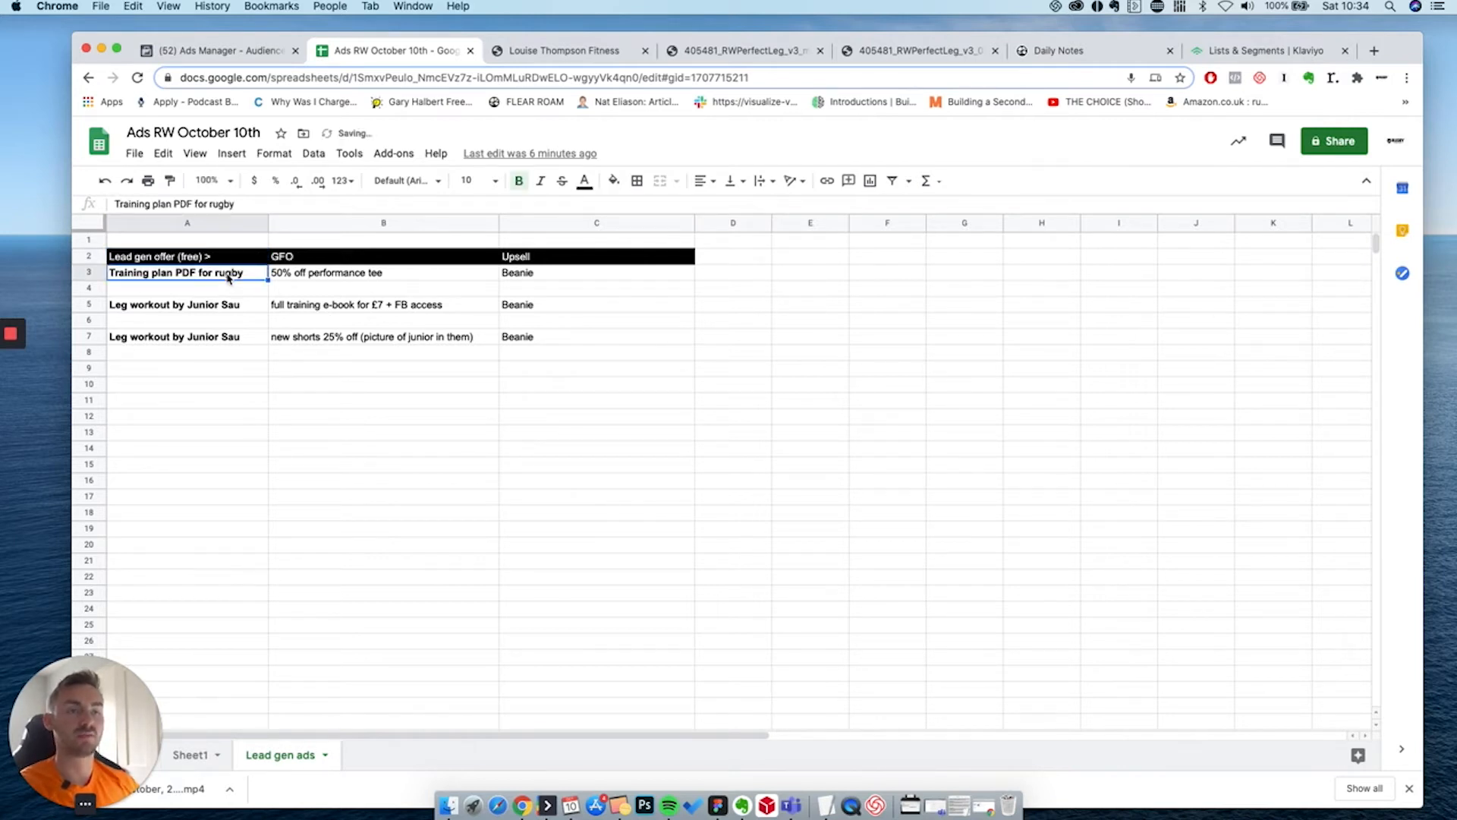
# Extend the B2 GFO heading with (grandfather offer) 72 hours.
pyautogui.doubleClick(311, 255)
pyautogui.write('(grandfather offer)')
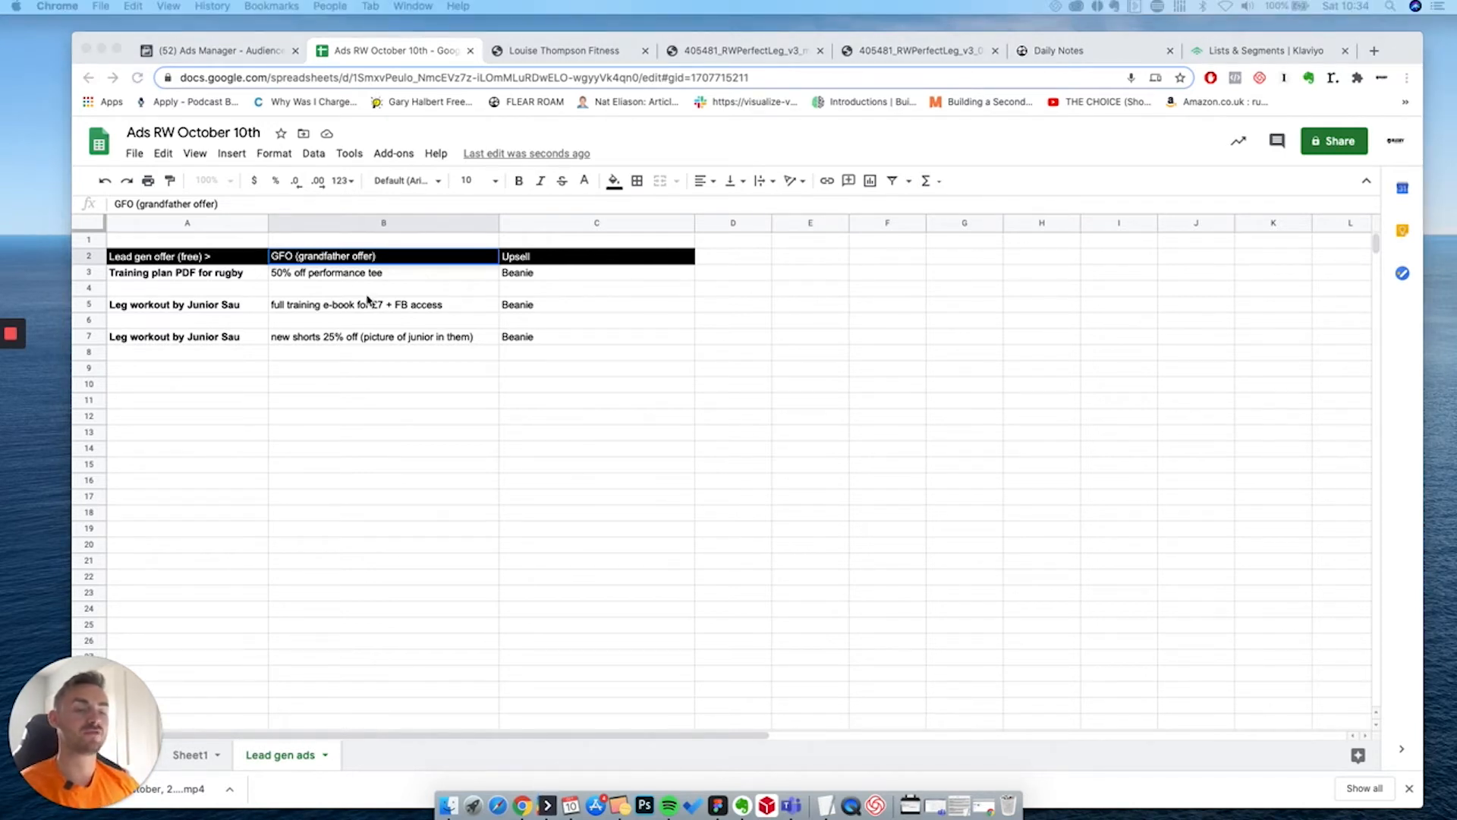
pyautogui.click(363, 441)
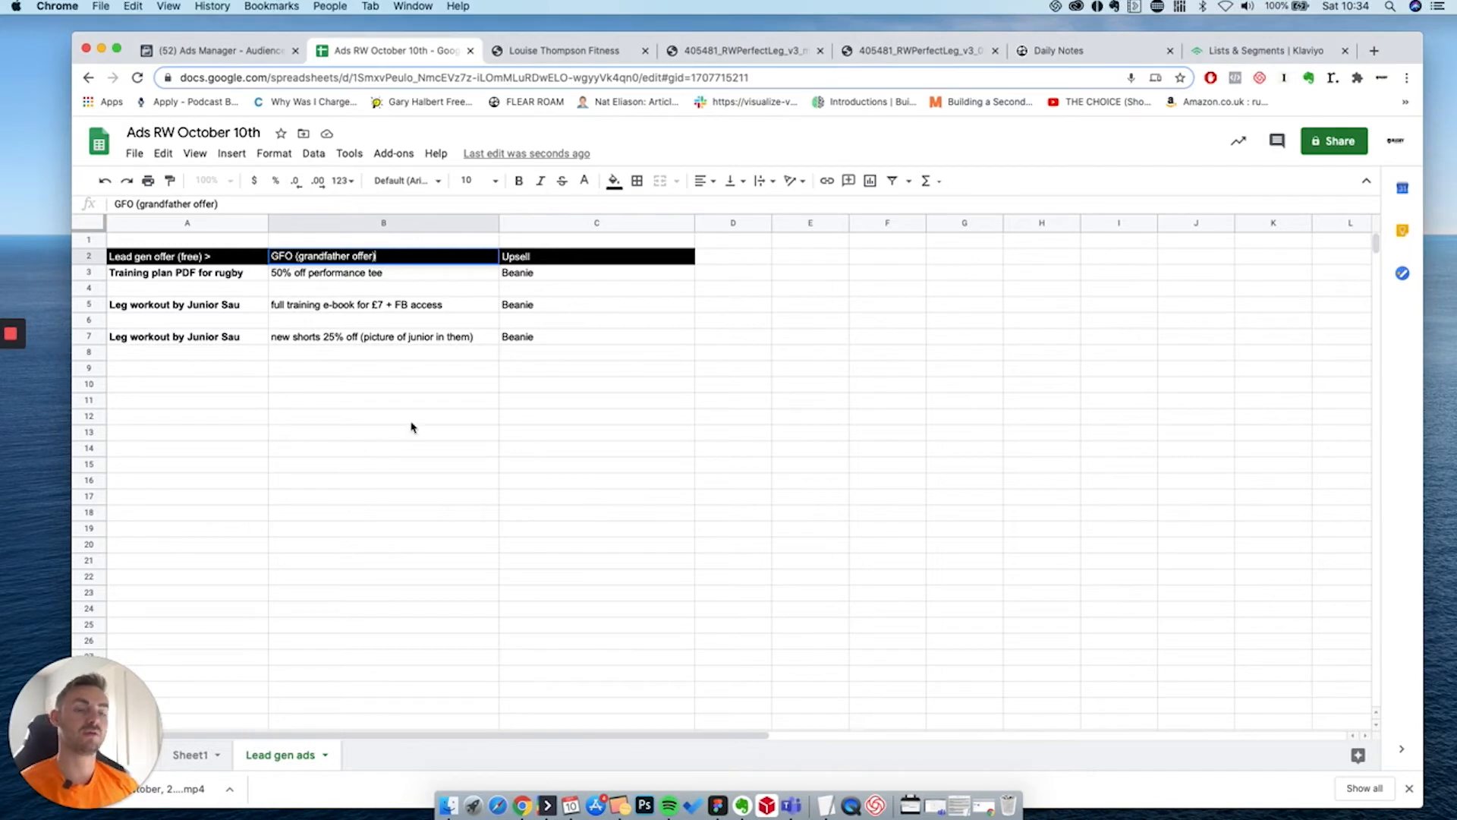
pyautogui.write('72 hours')
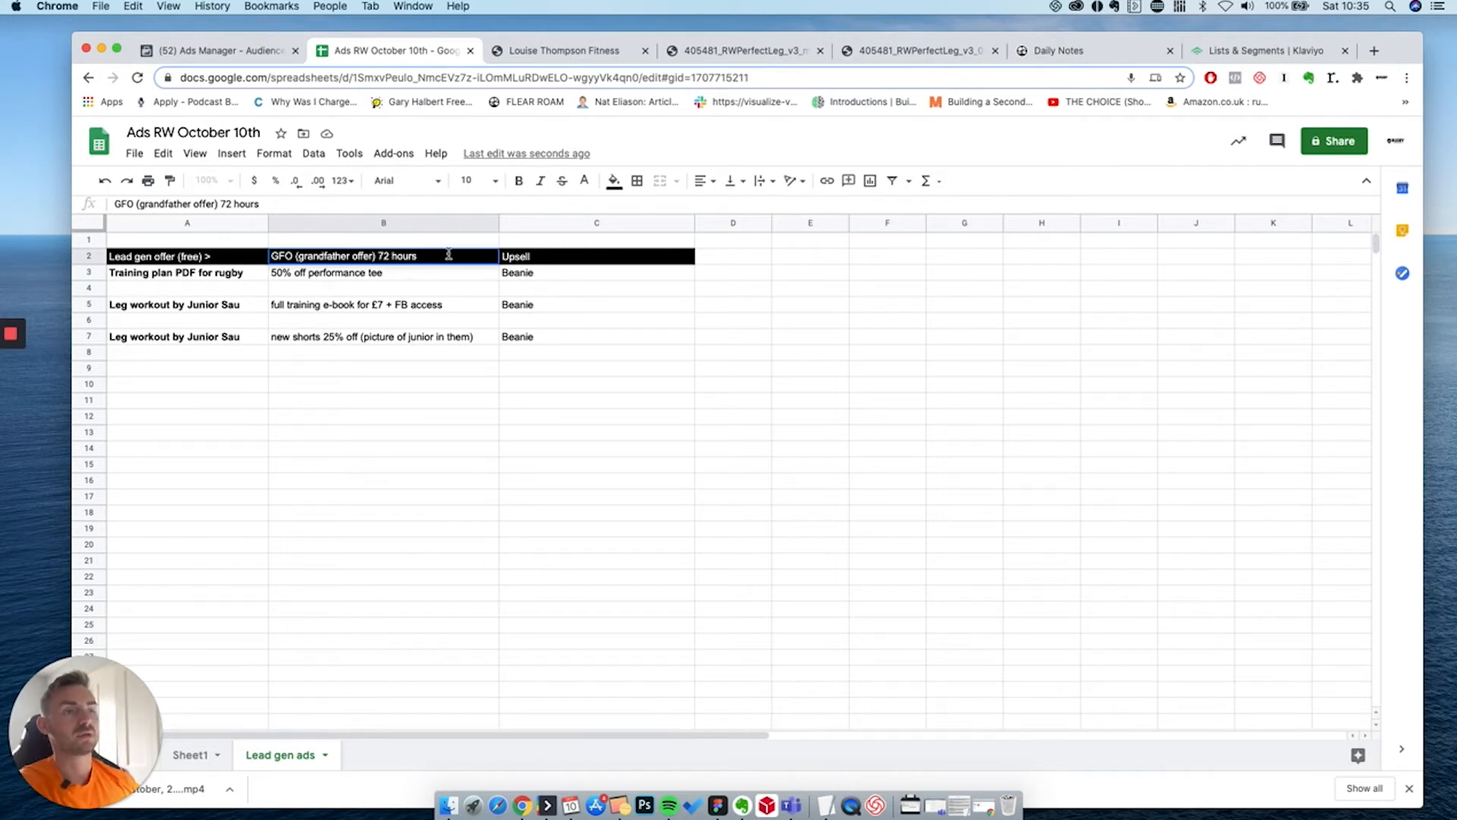
# Commit the GFO header, review C3, D2 and A7, then switch to the fitness blueprint page.
pyautogui.click(531, 258)
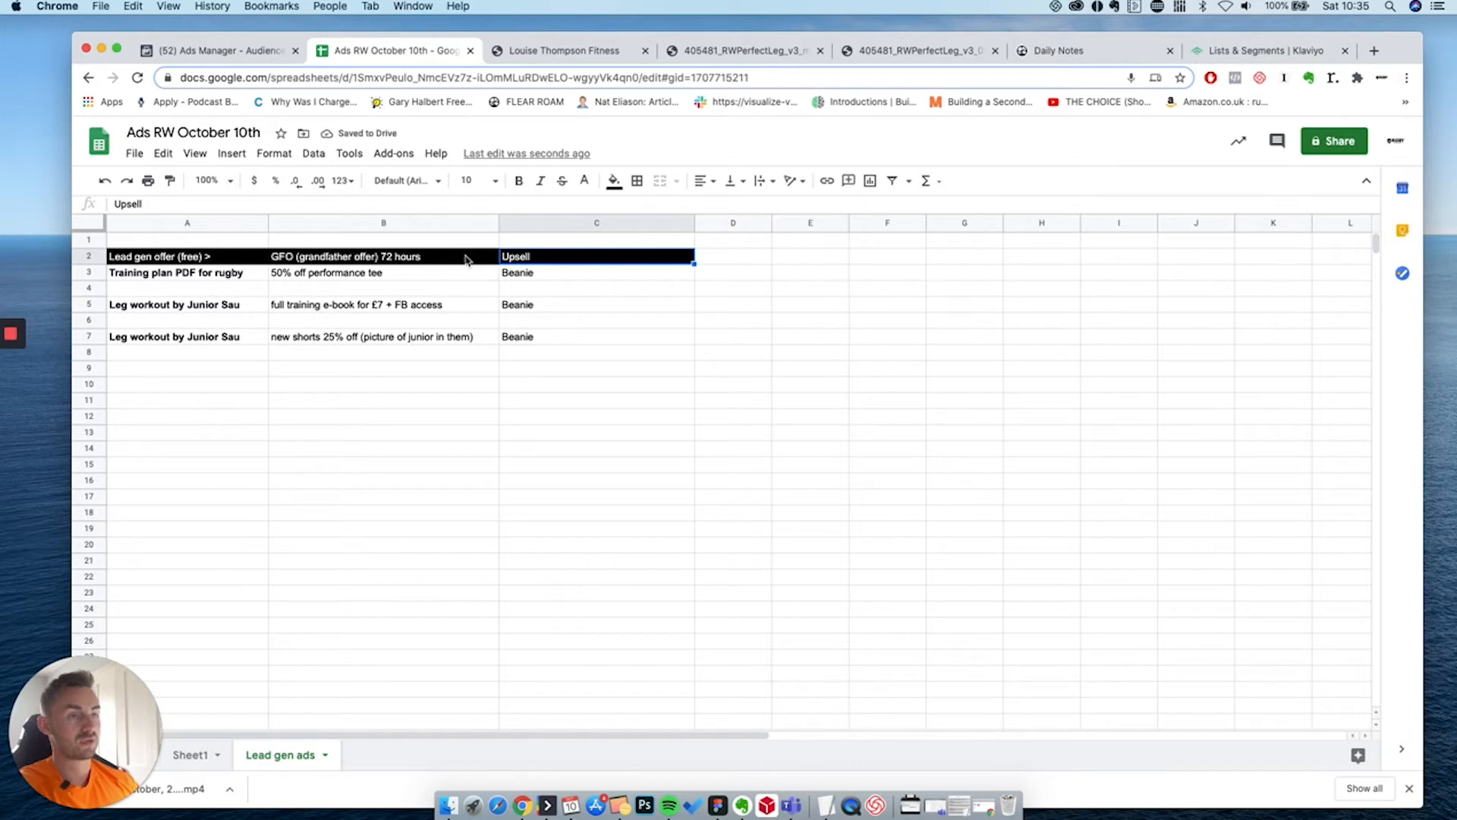
pyautogui.click(465, 260)
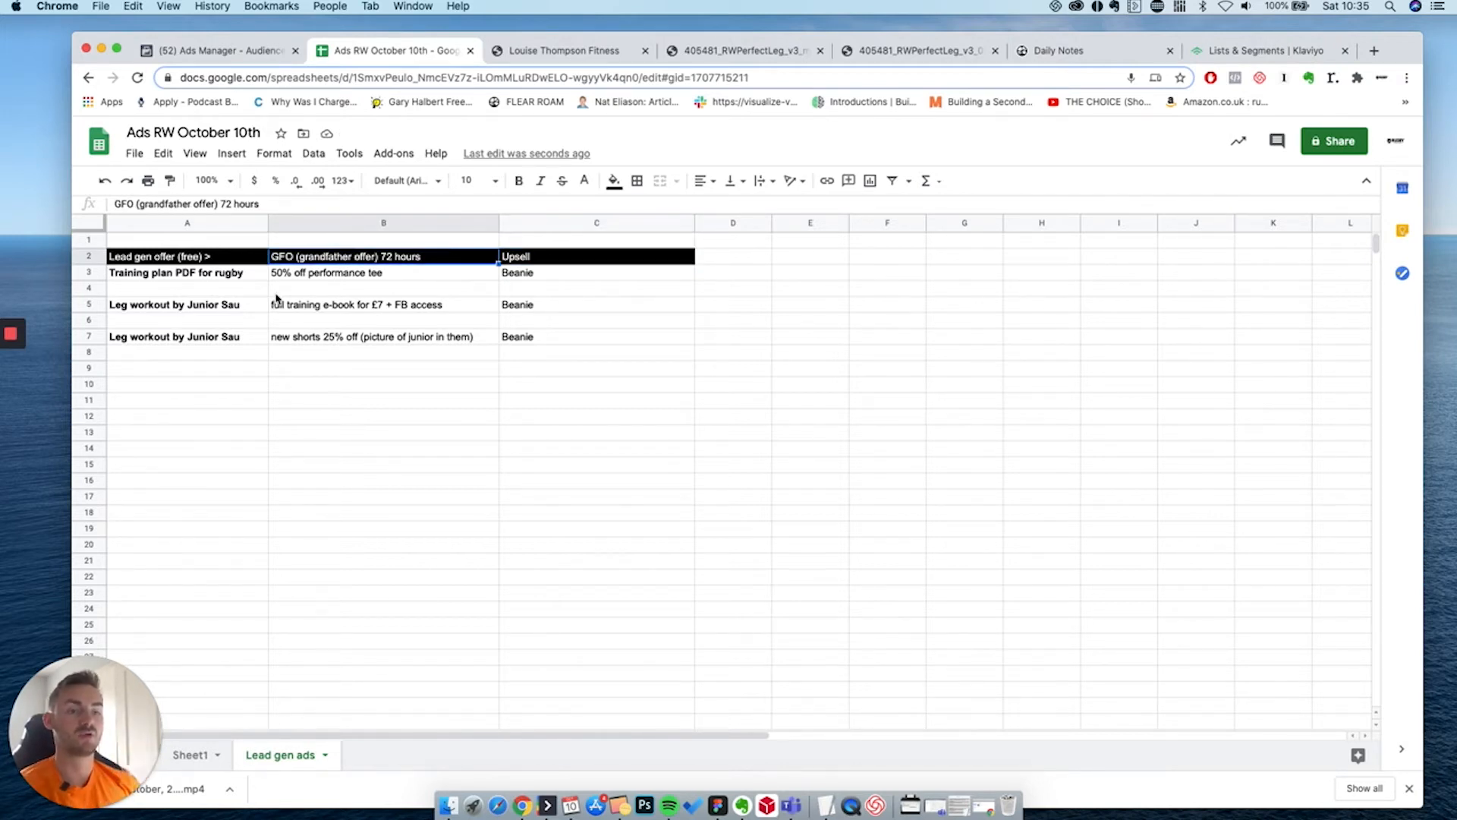
pyautogui.click(532, 279)
pyautogui.click(538, 260)
pyautogui.click(552, 280)
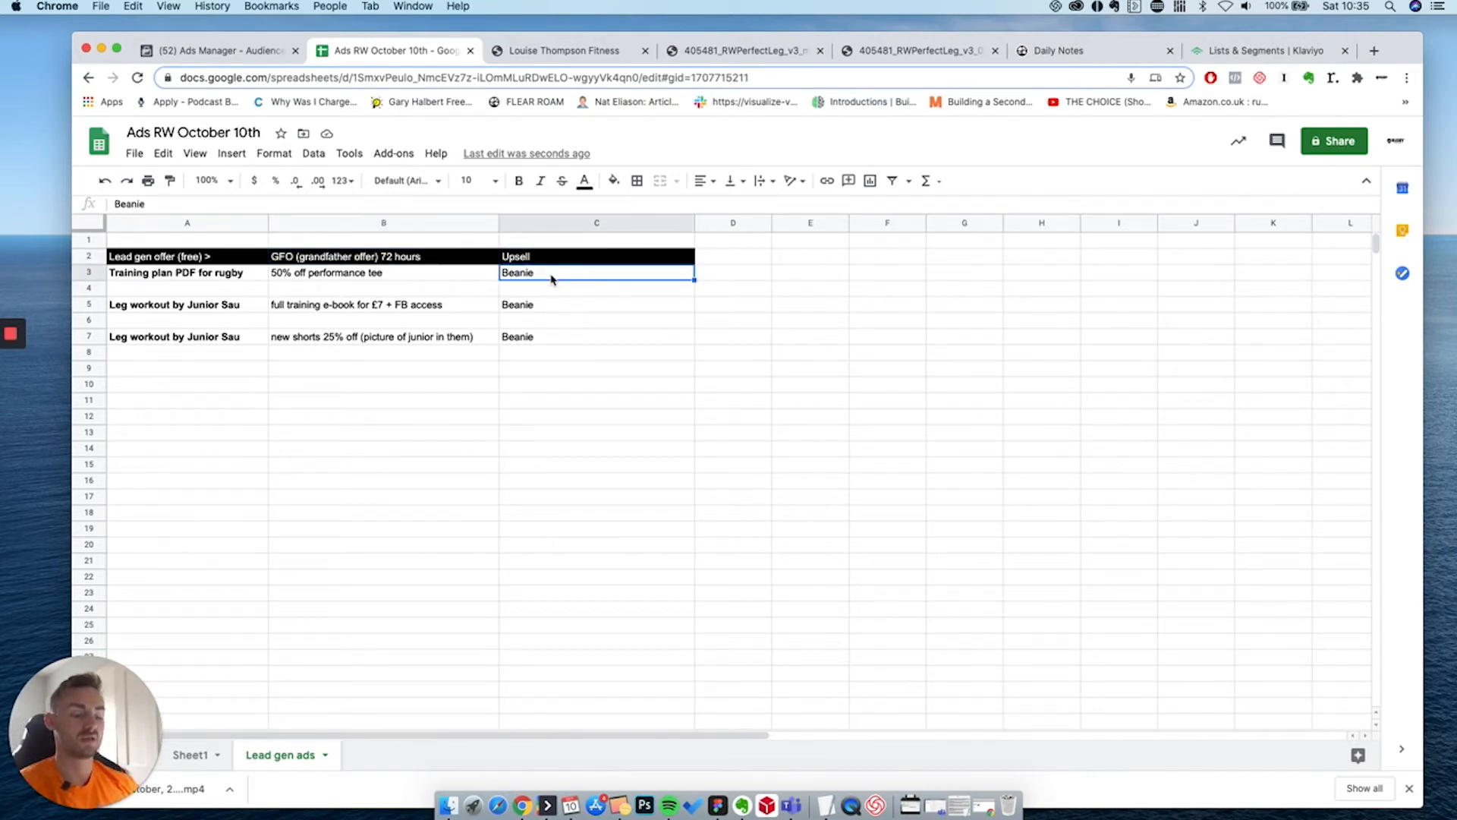
pyautogui.click(732, 263)
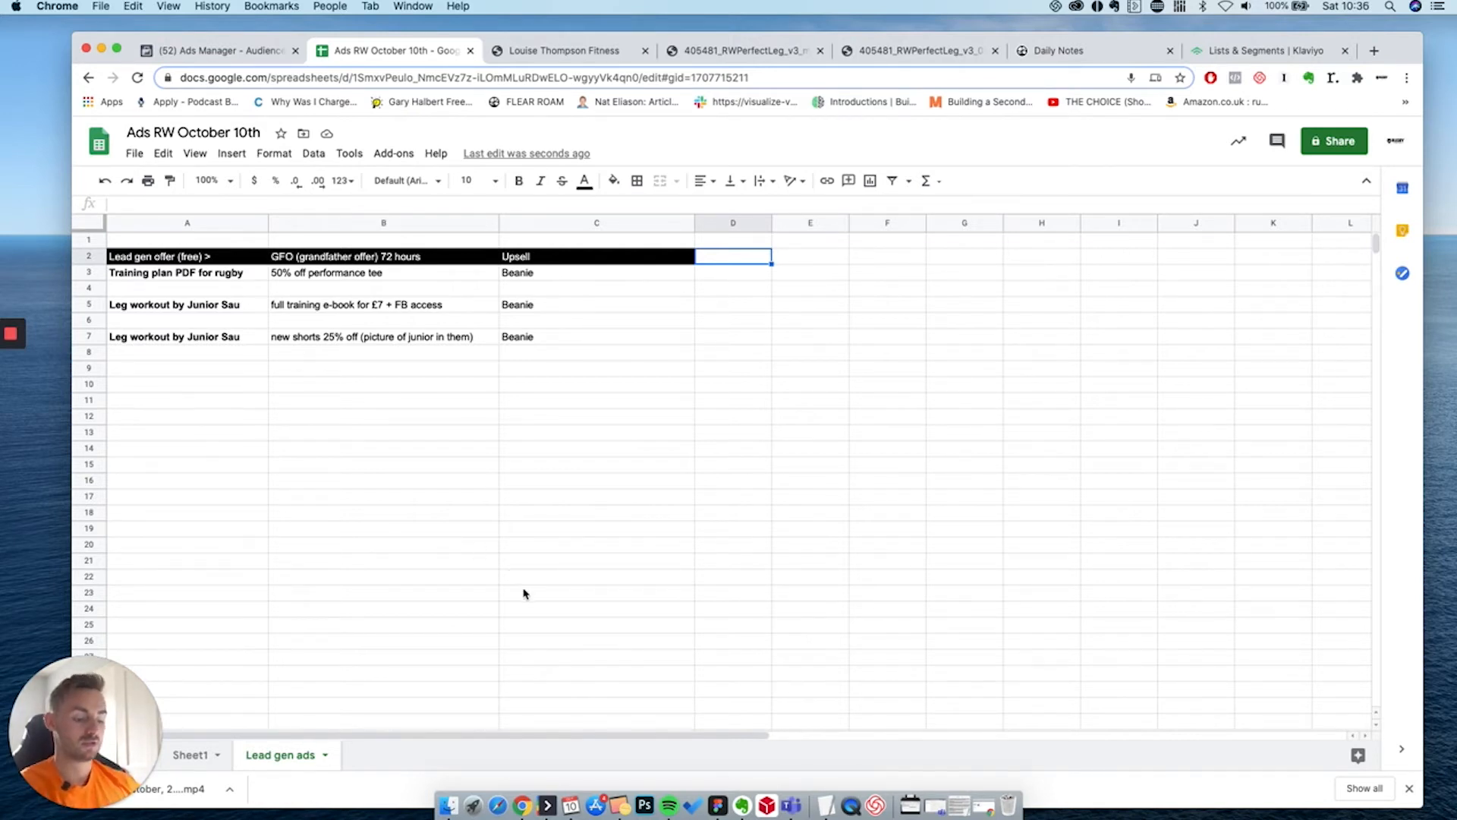
pyautogui.click(232, 341)
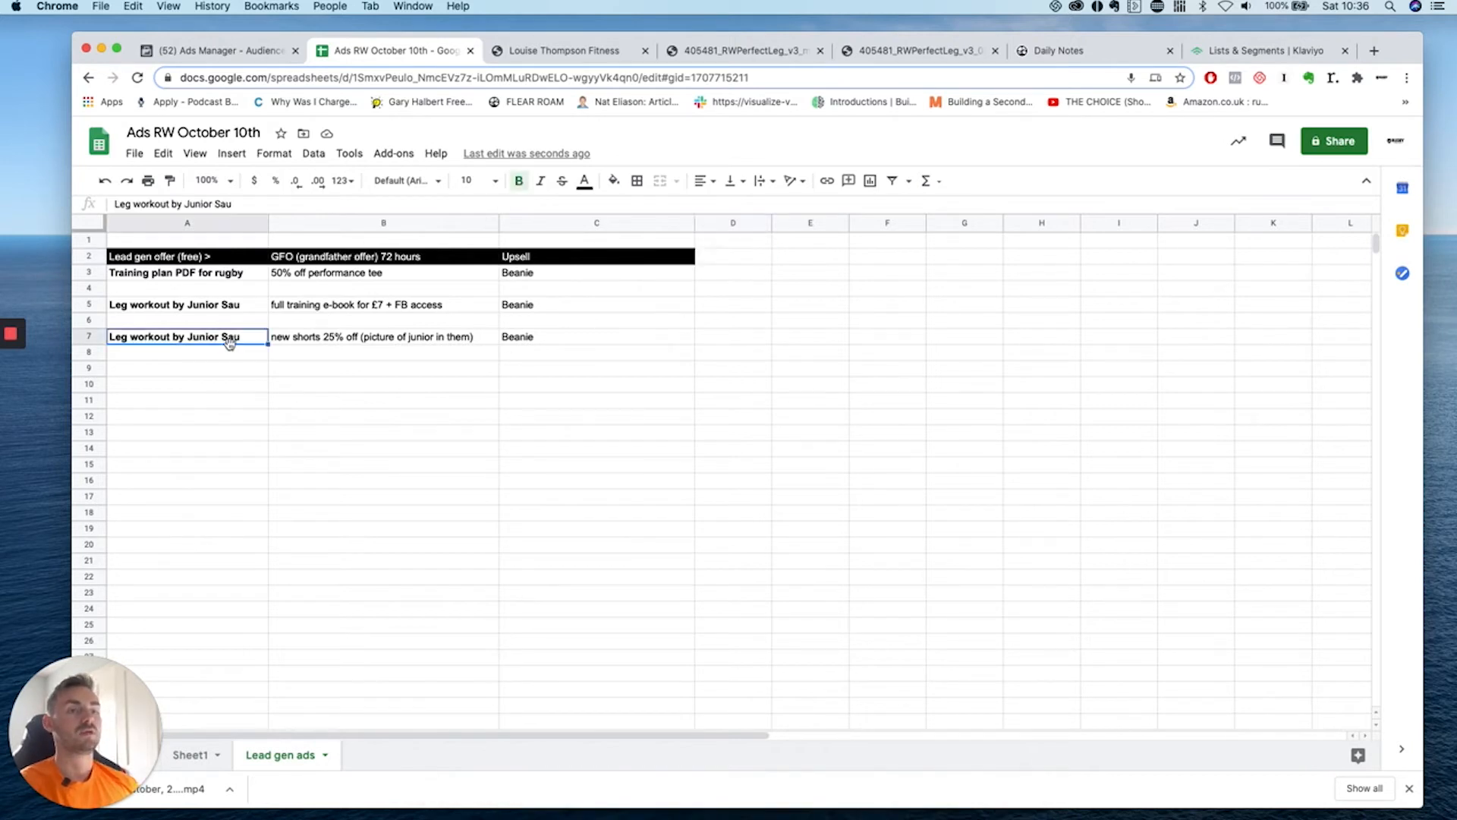
pyautogui.click(541, 57)
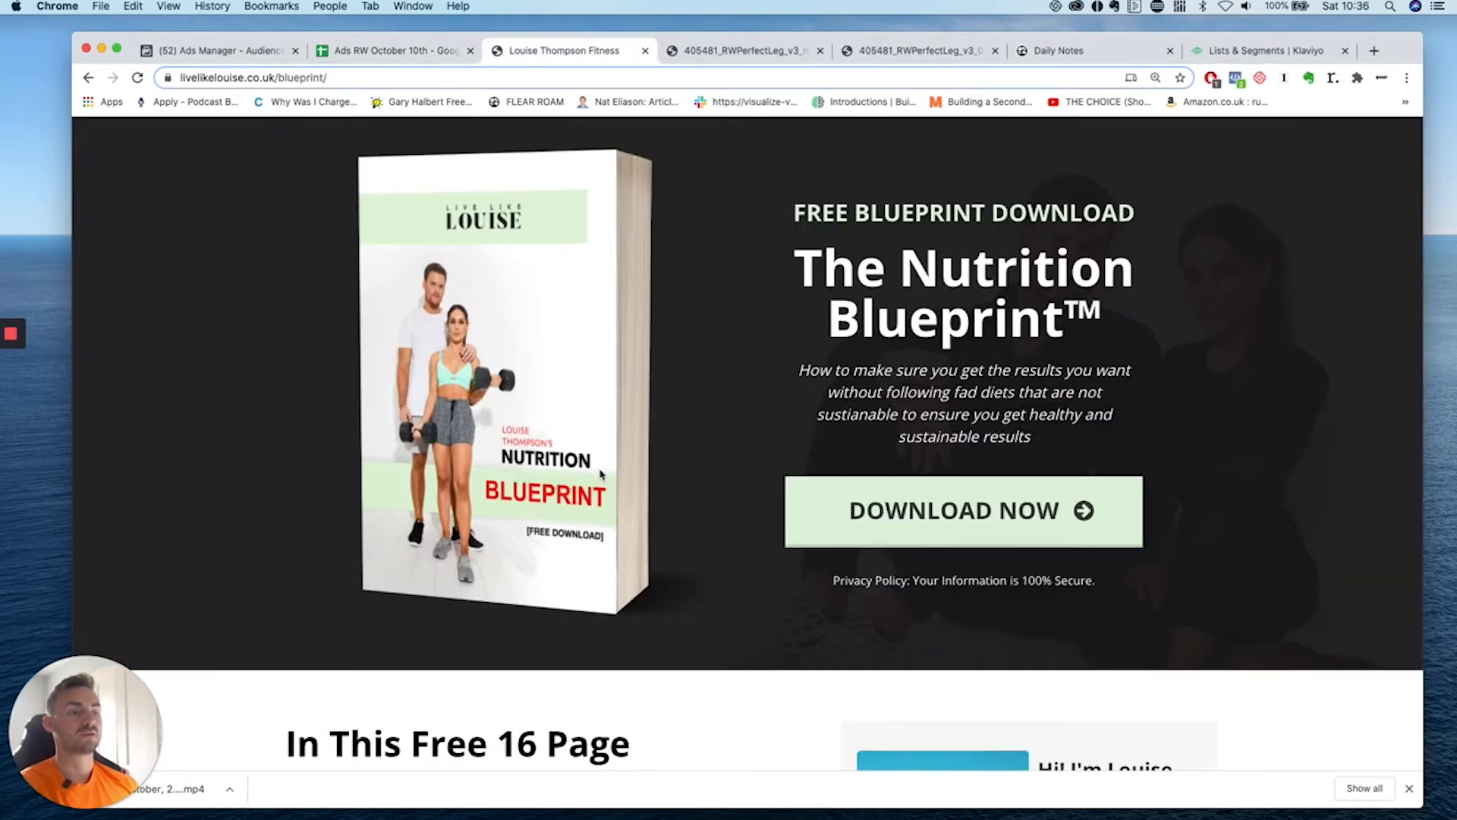
# Request the free Nutrition Blueprint by submitting an email address in the sign-up form.
pyautogui.scroll(-8, 835, 387)
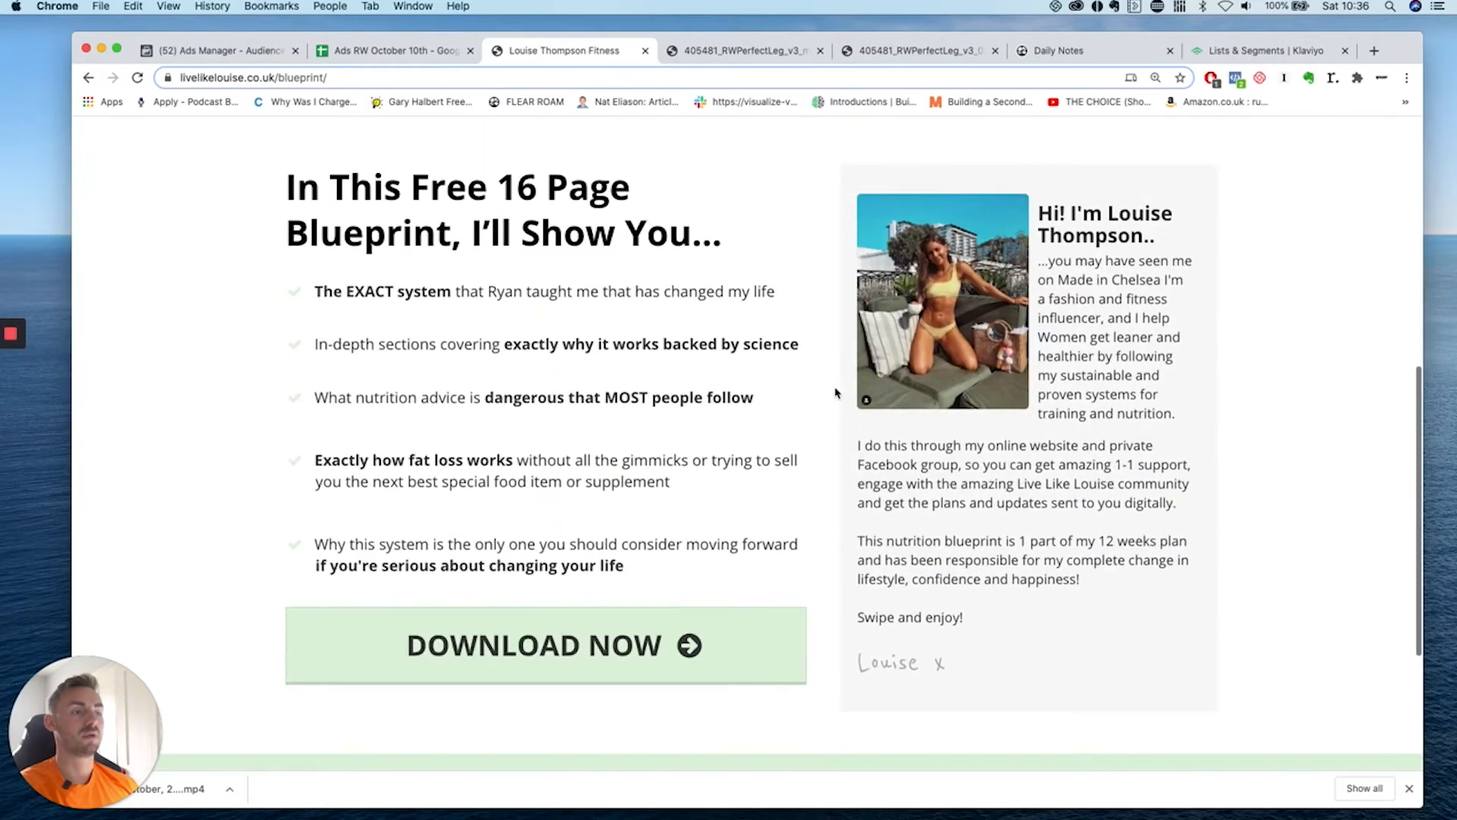
pyautogui.scroll(8, 836, 392)
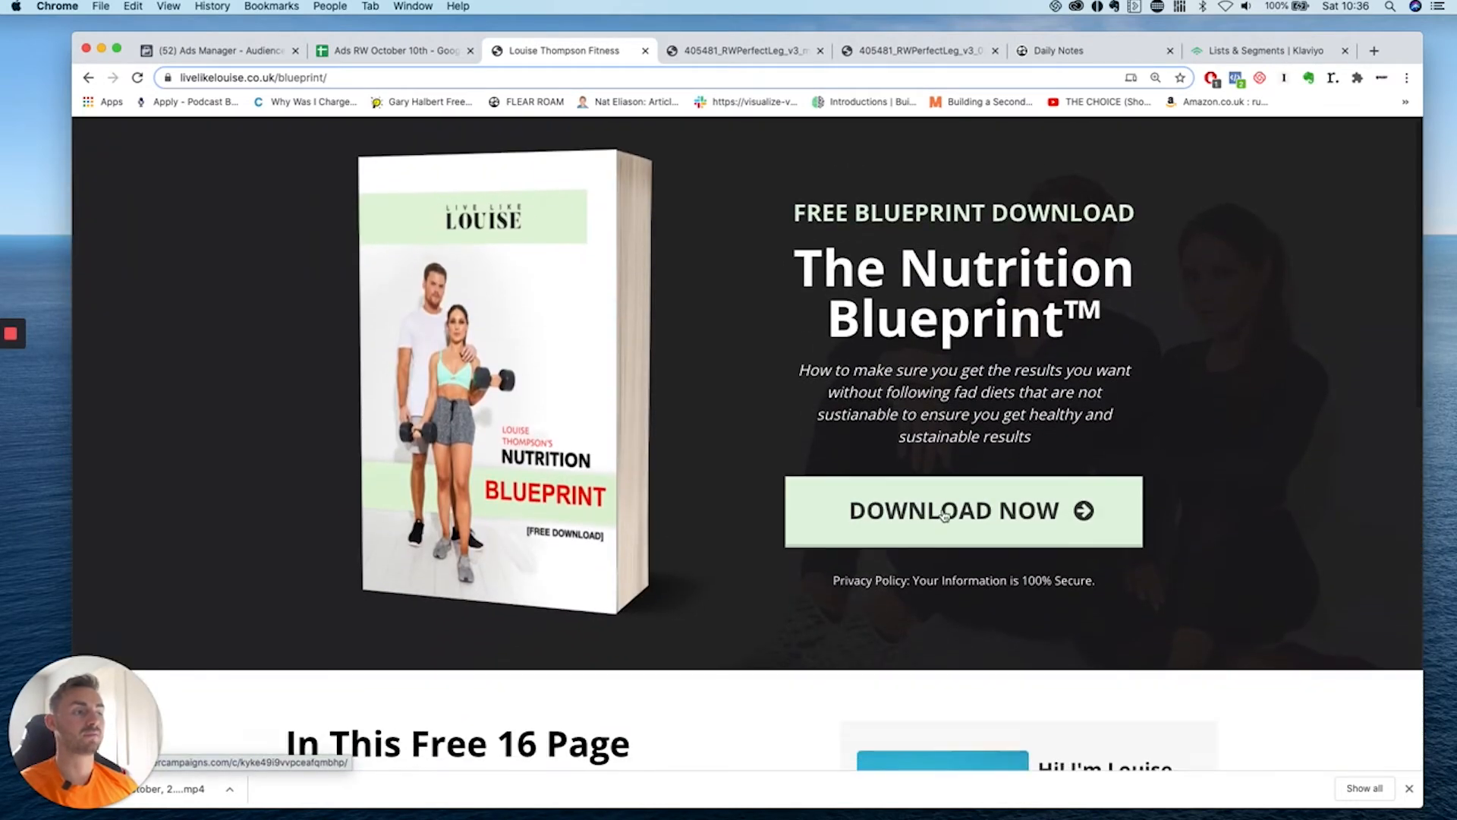
pyautogui.click(943, 516)
pyautogui.click(708, 589)
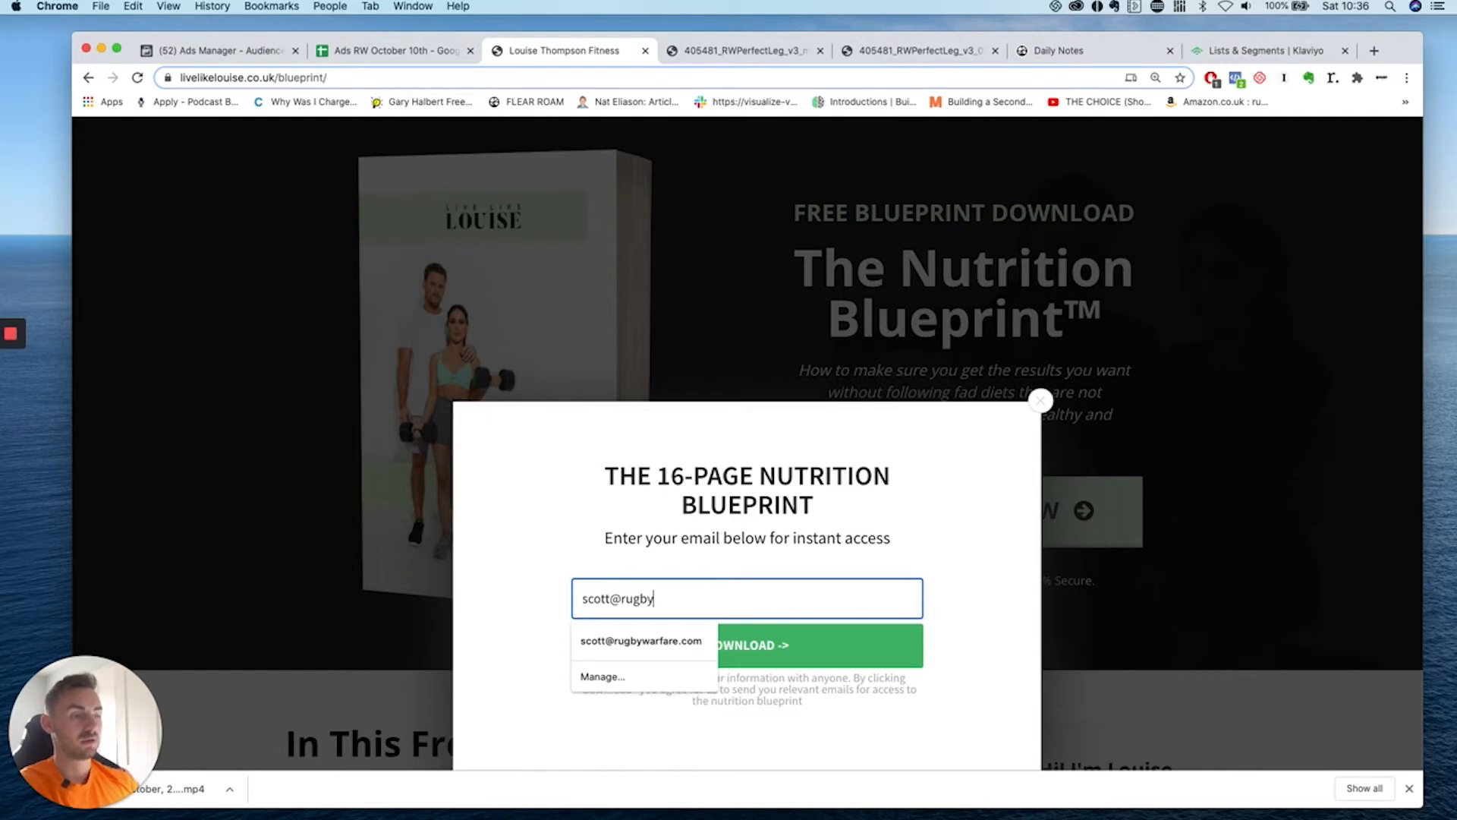
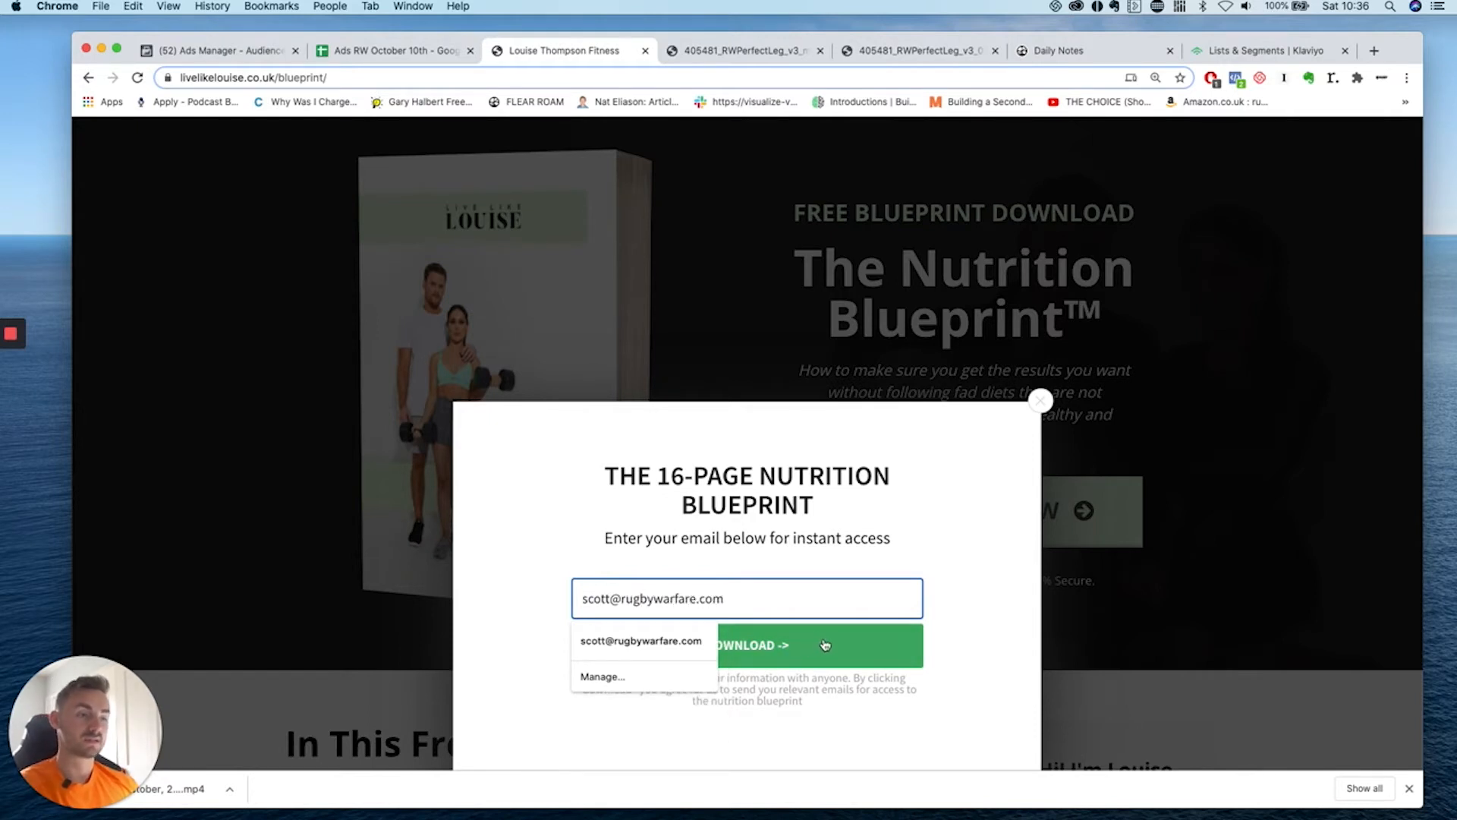
pyautogui.click(815, 641)
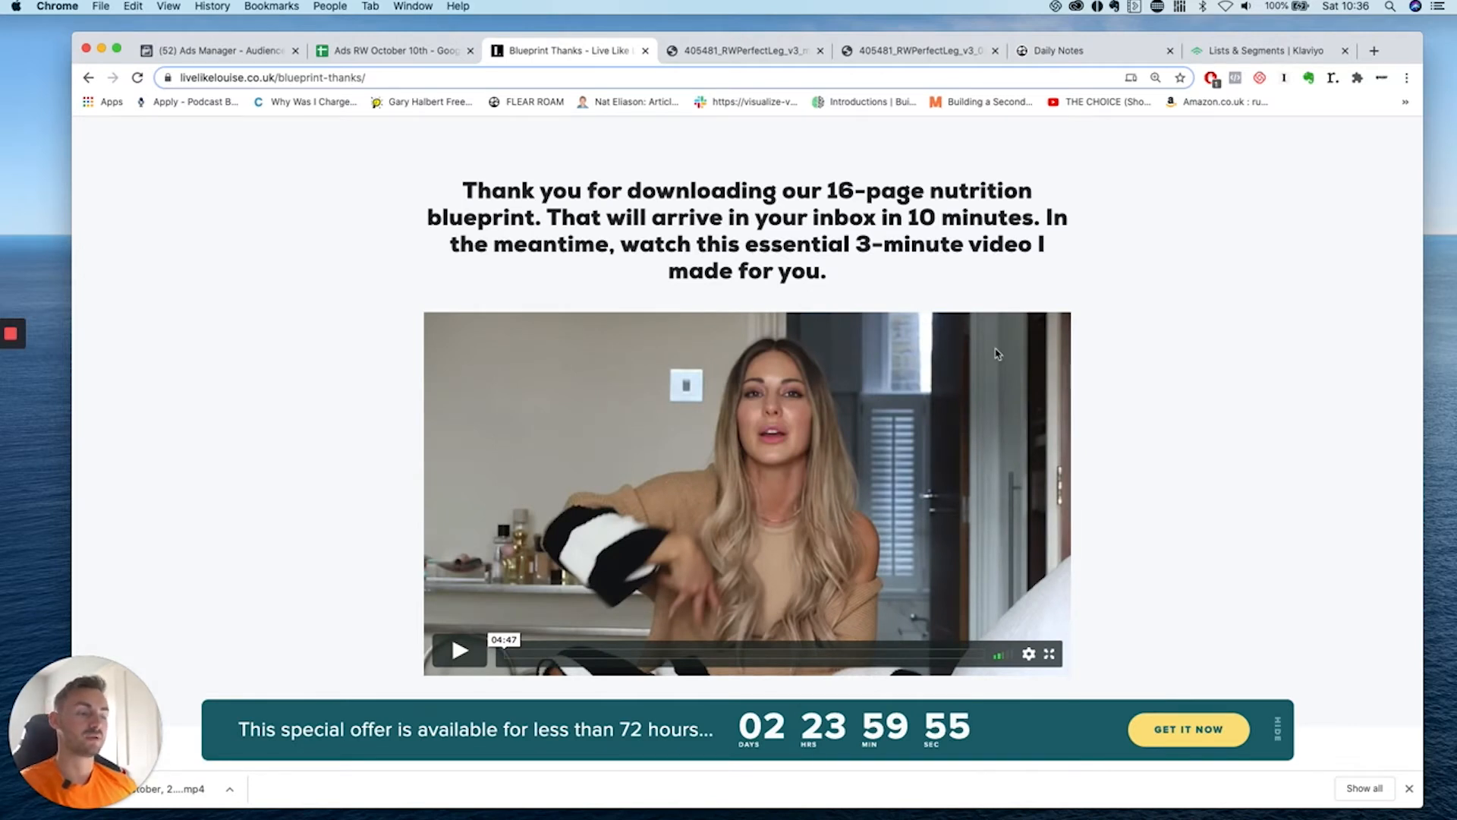
# Scroll the thank-you page, open the Macros Super Package checkout, then close it.
pyautogui.scroll(-3, 986, 356)
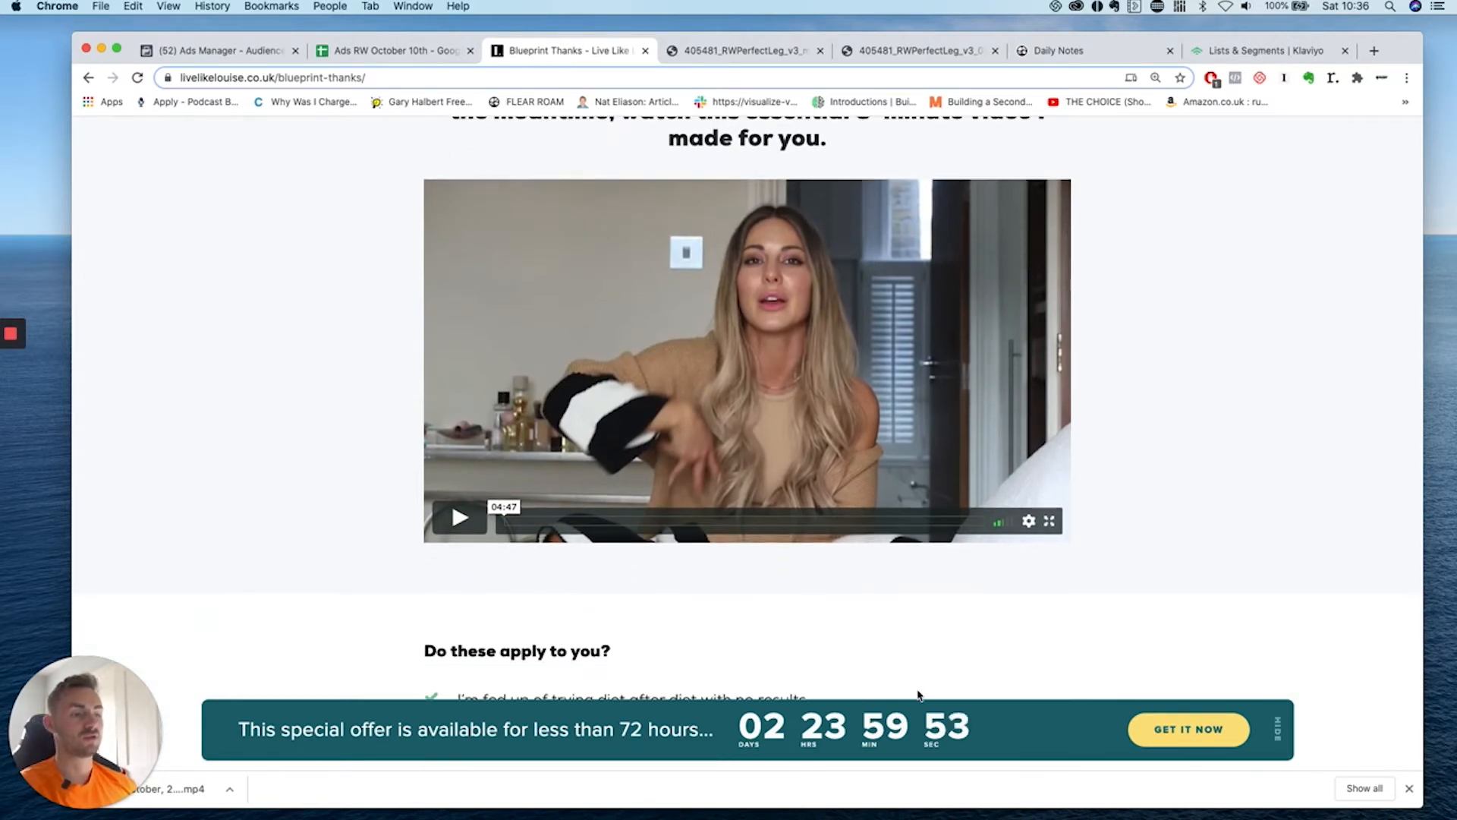
pyautogui.scroll(-20, 909, 655)
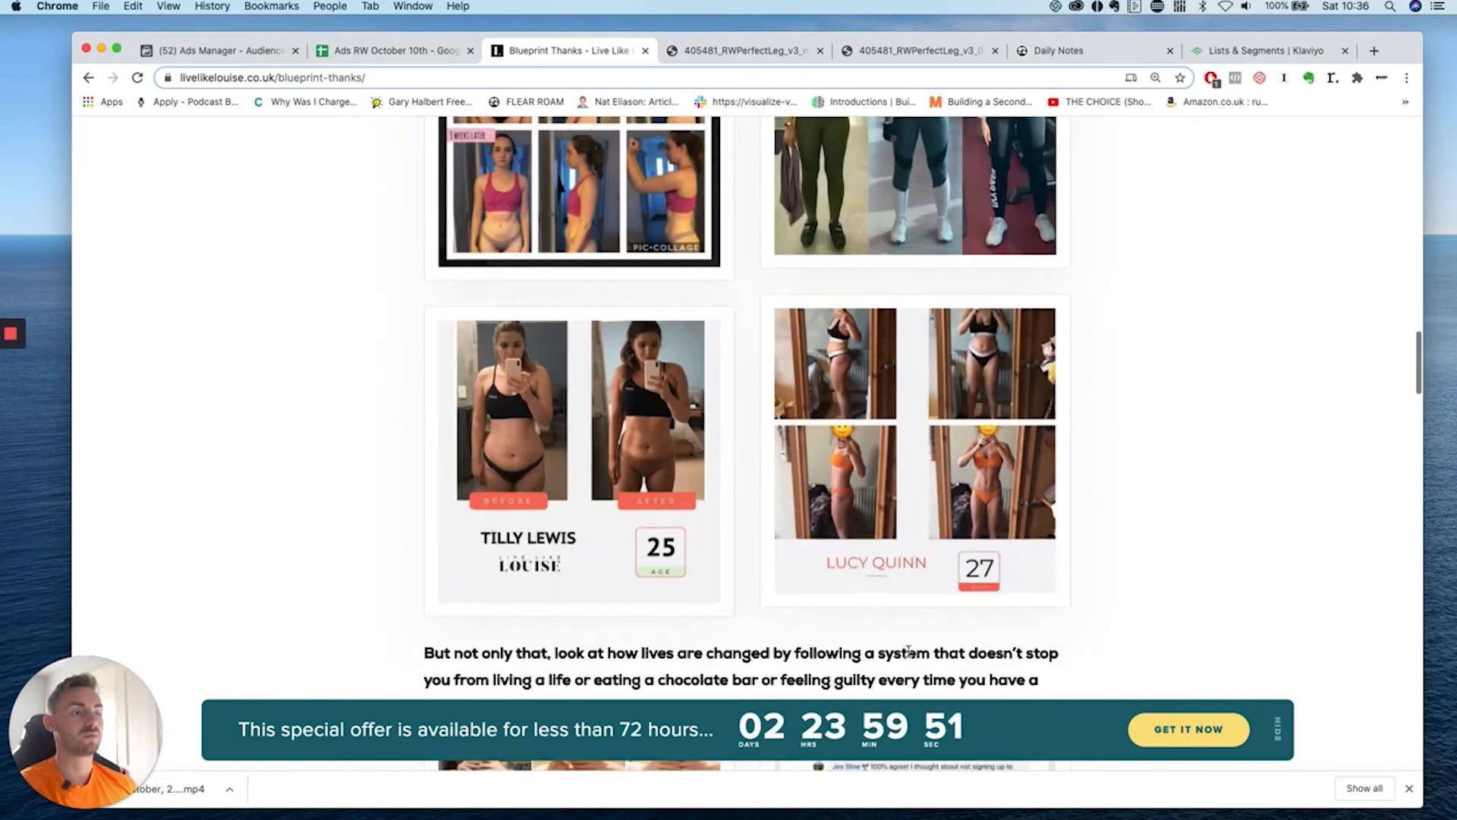
pyautogui.scroll(-20, 909, 655)
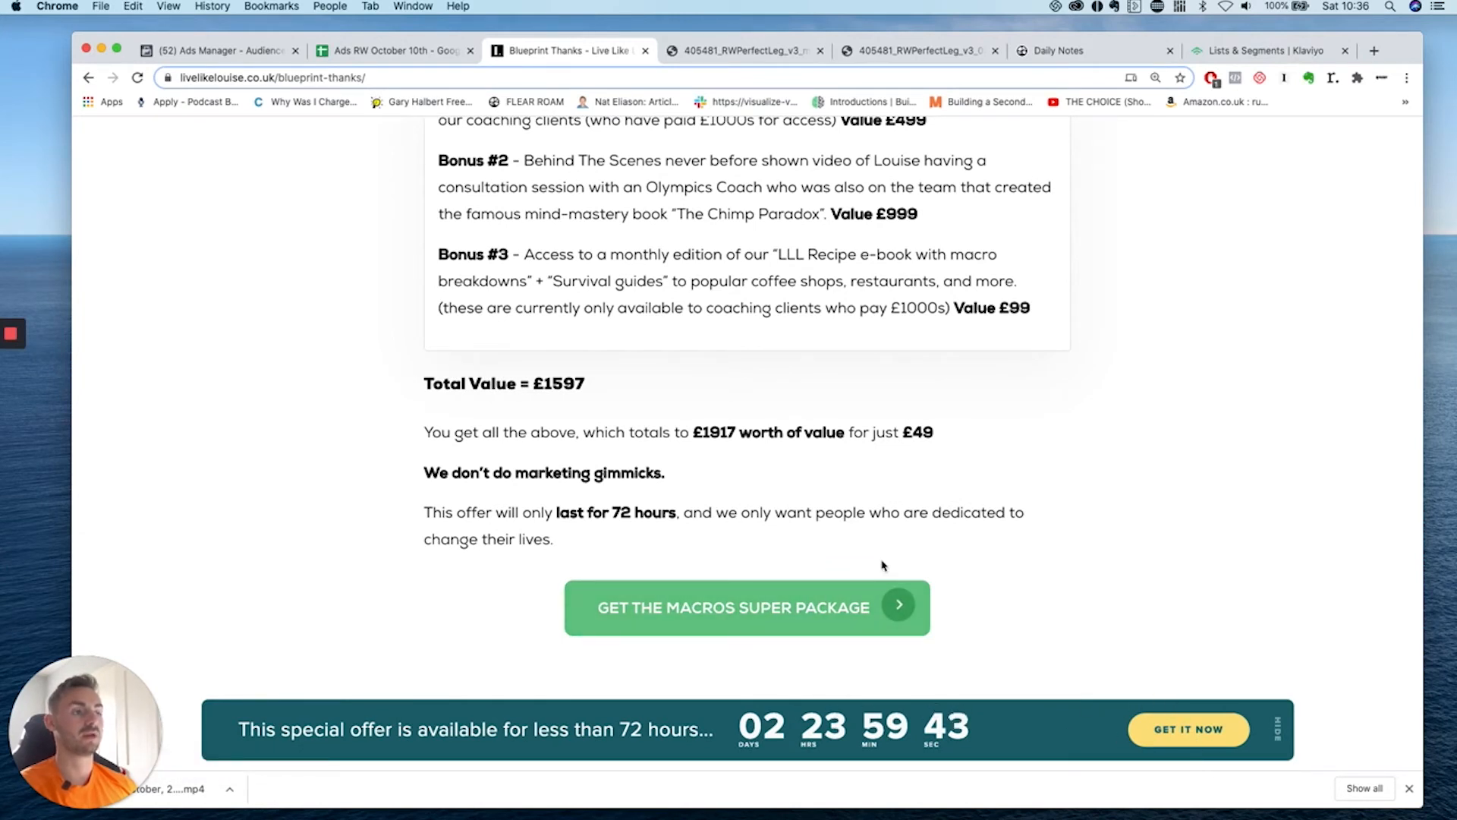
pyautogui.click(750, 627)
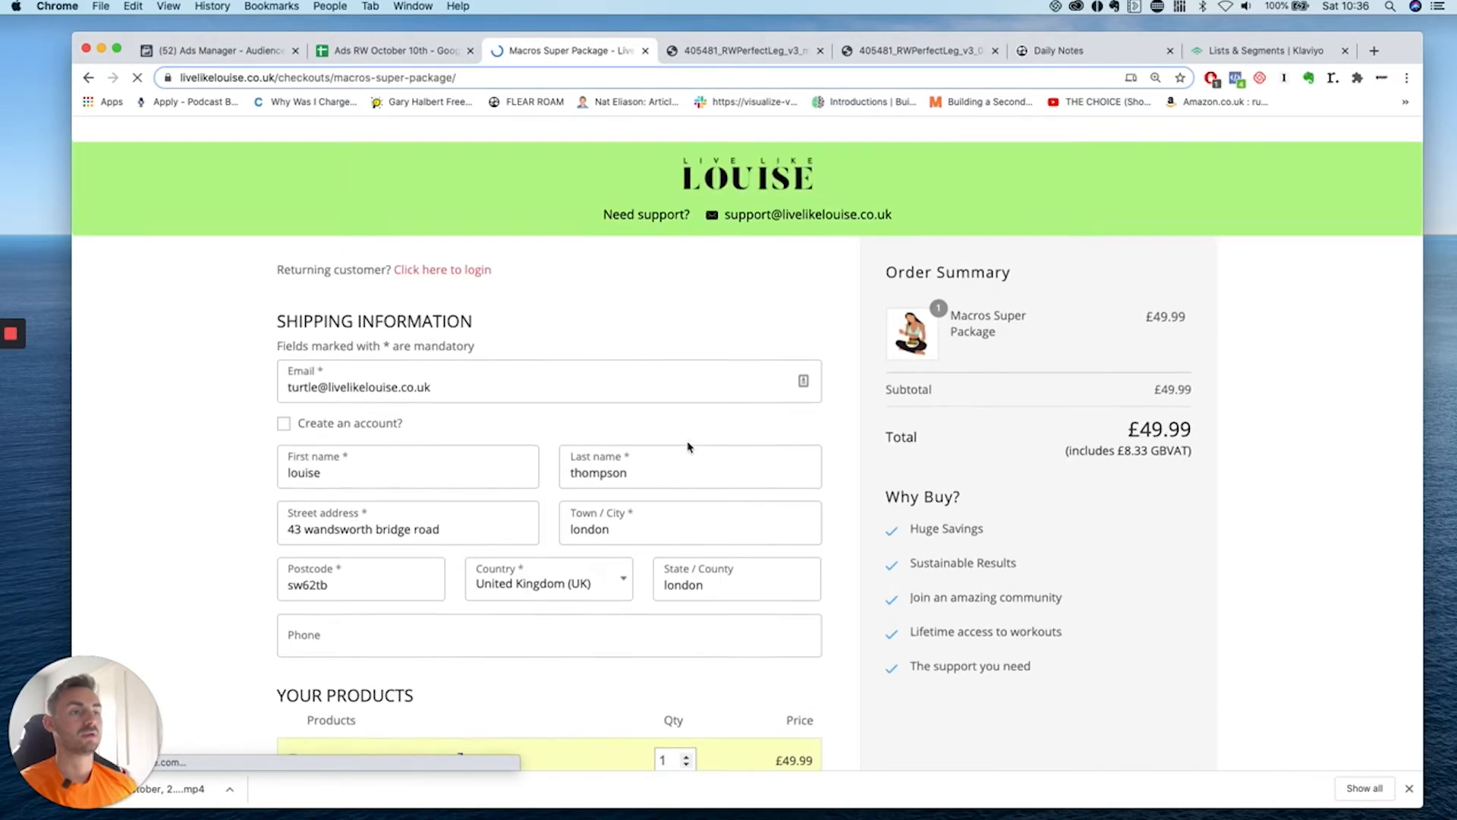
pyautogui.click(645, 51)
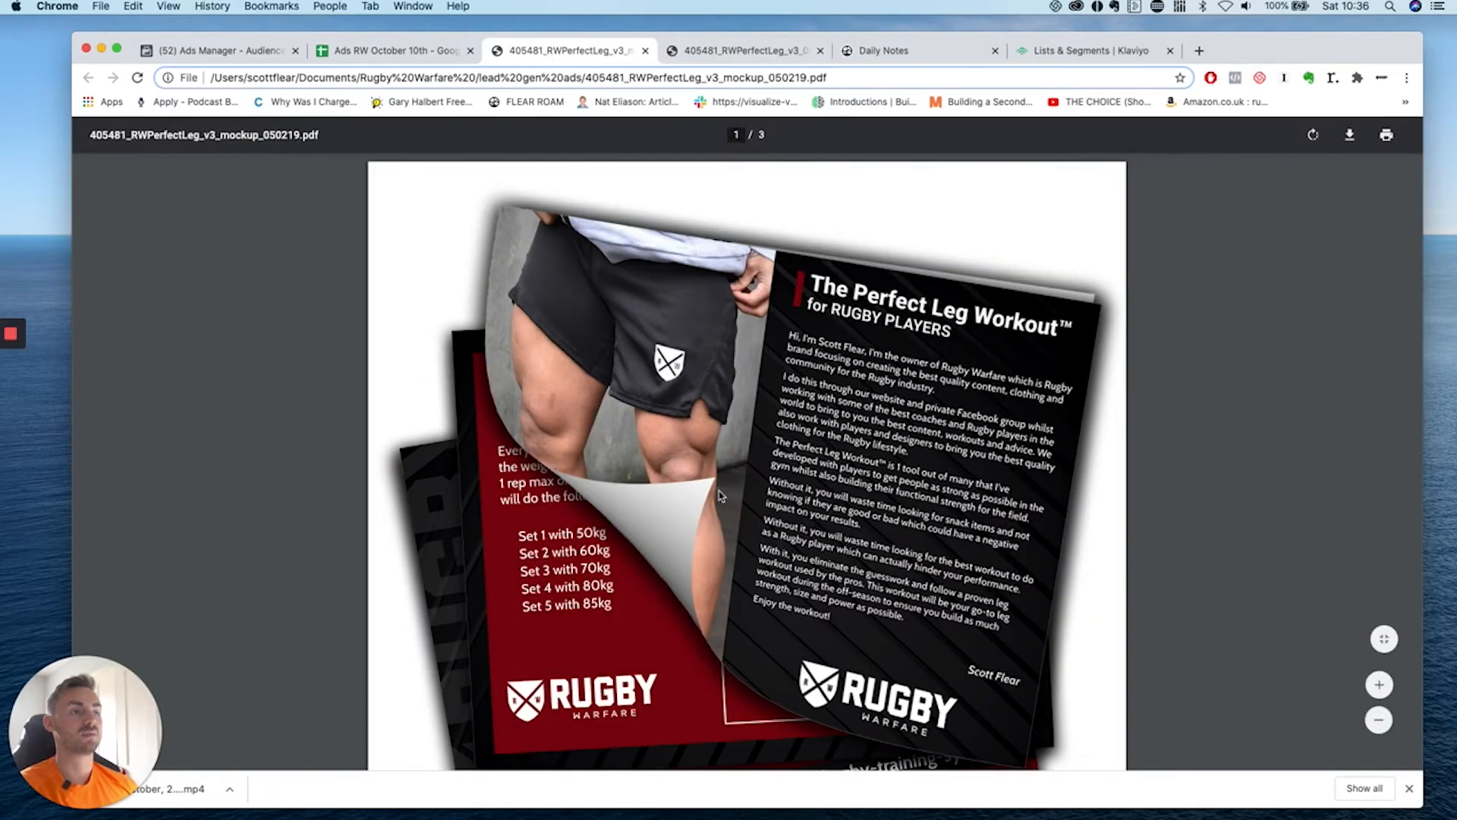
# Page through both Perfect Leg Workout PDFs to page 3, then return to the spreadsheet tab.
pyautogui.scroll(-3, 806, 401)
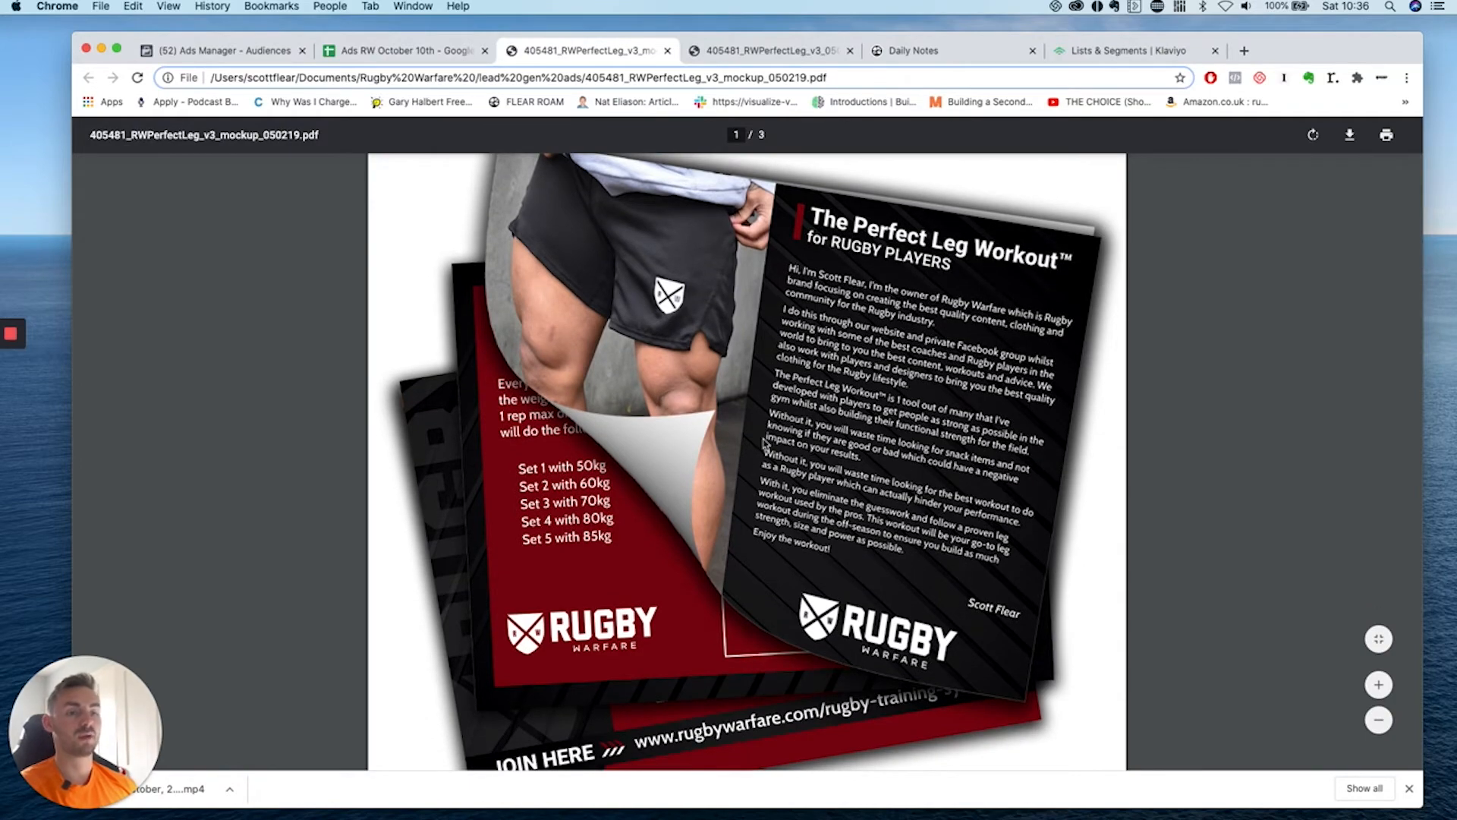
pyautogui.scroll(-3, 673, 330)
pyautogui.scroll(-20, 782, 387)
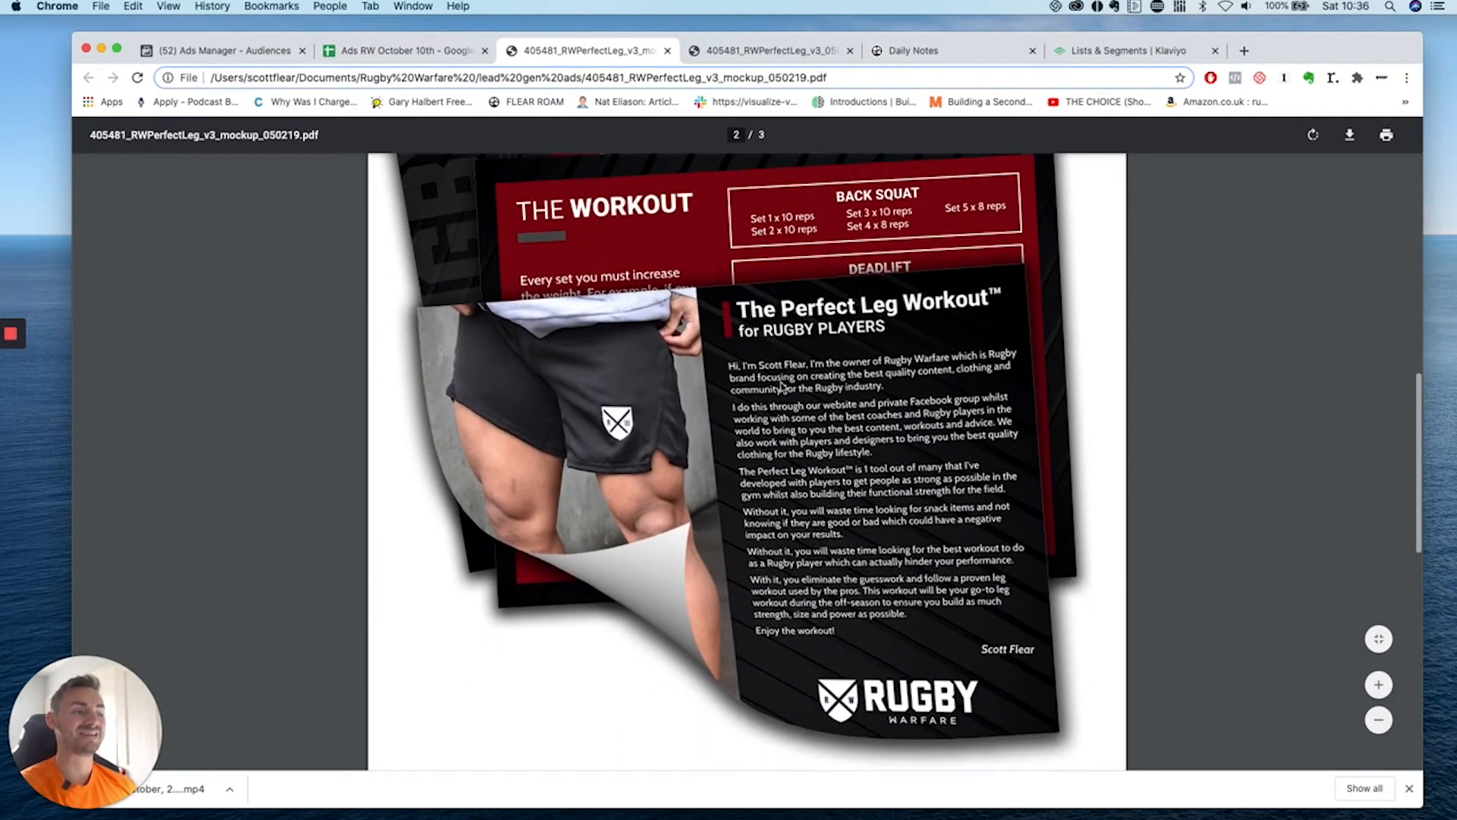
pyautogui.scroll(10, 782, 387)
pyautogui.hotkey('ctrl', 'Tab')
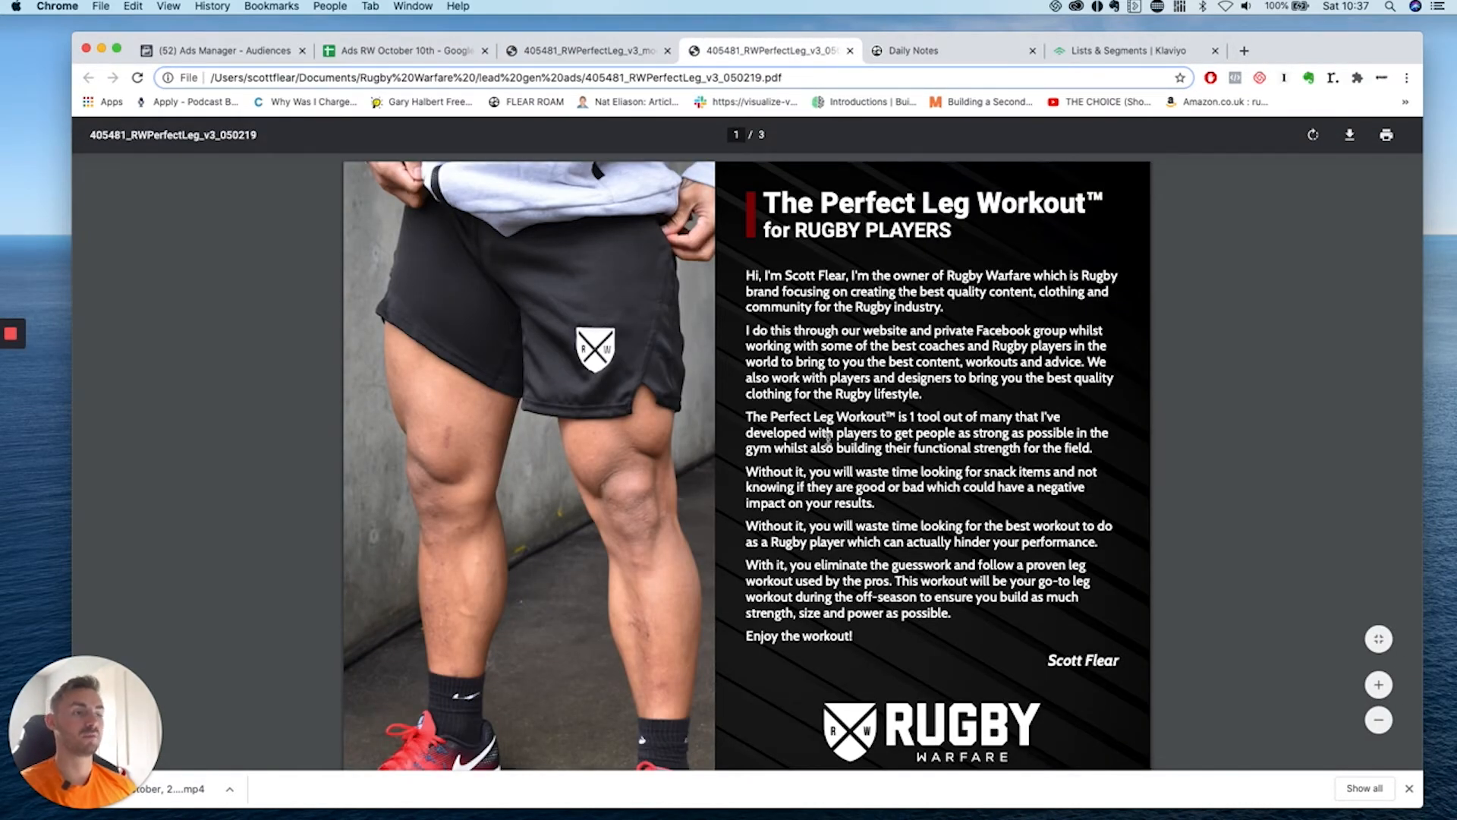
pyautogui.scroll(-10, 825, 432)
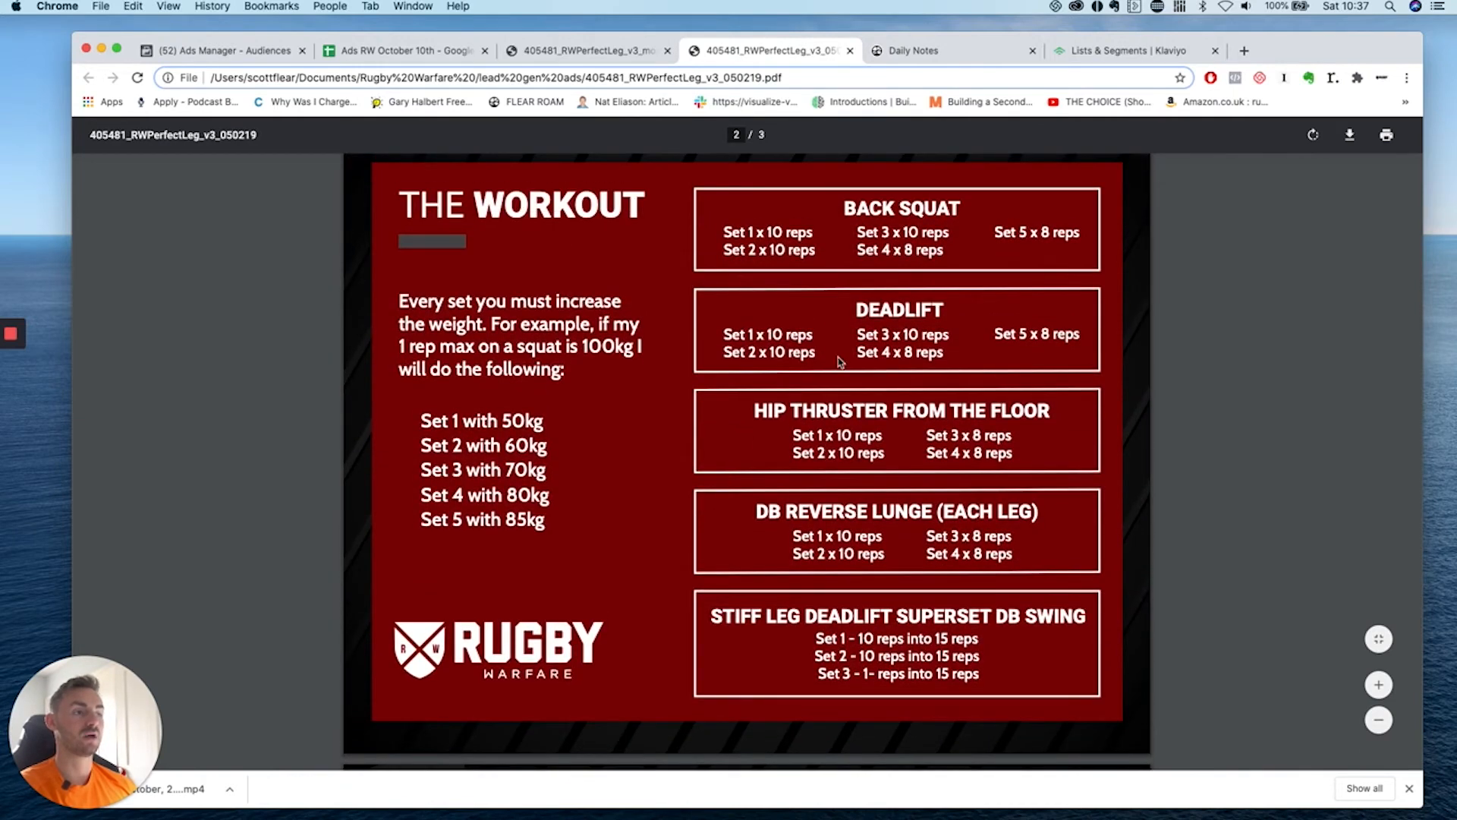
pyautogui.scroll(-8, 840, 355)
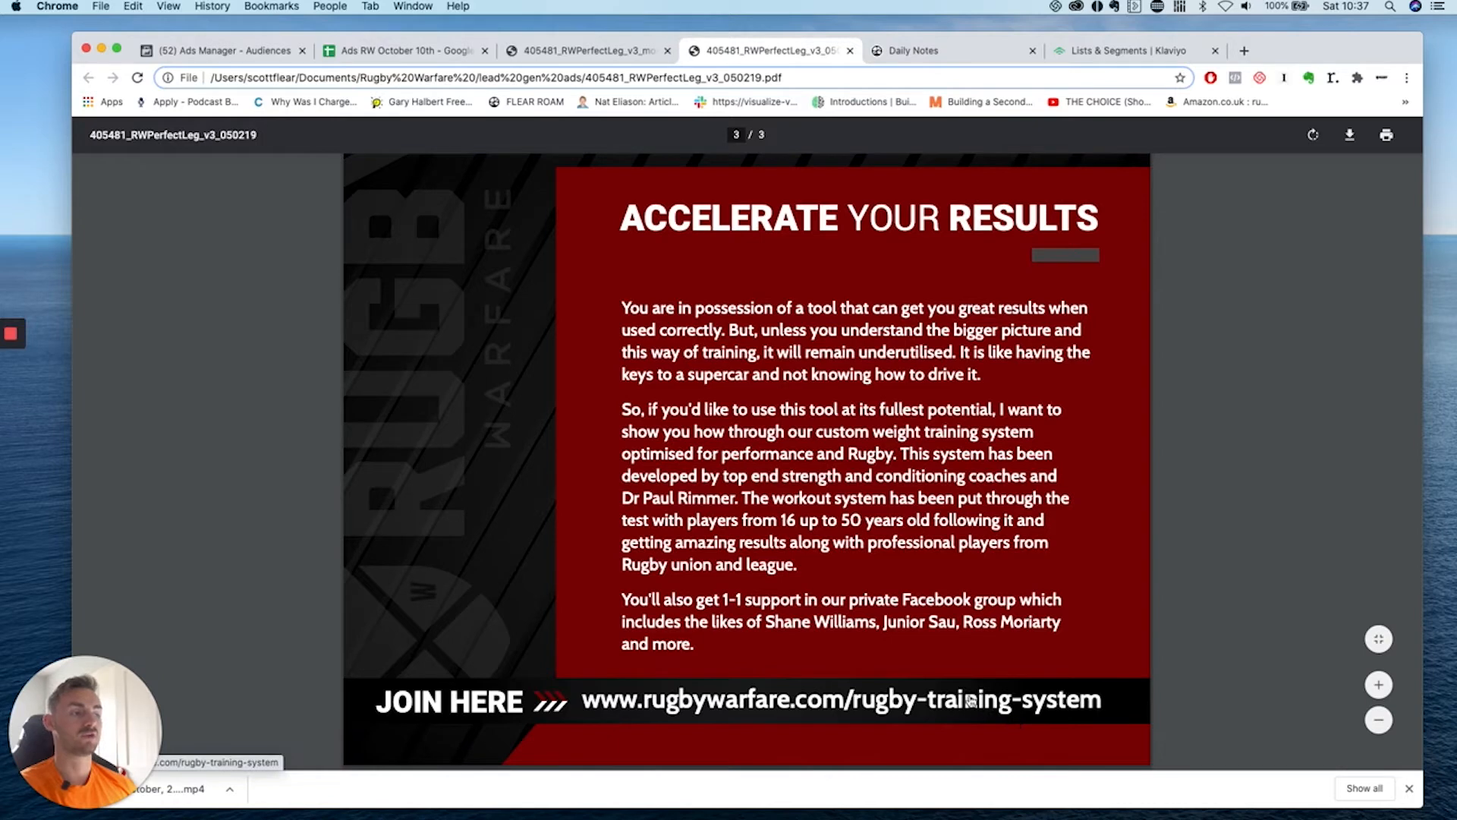
pyautogui.click(404, 52)
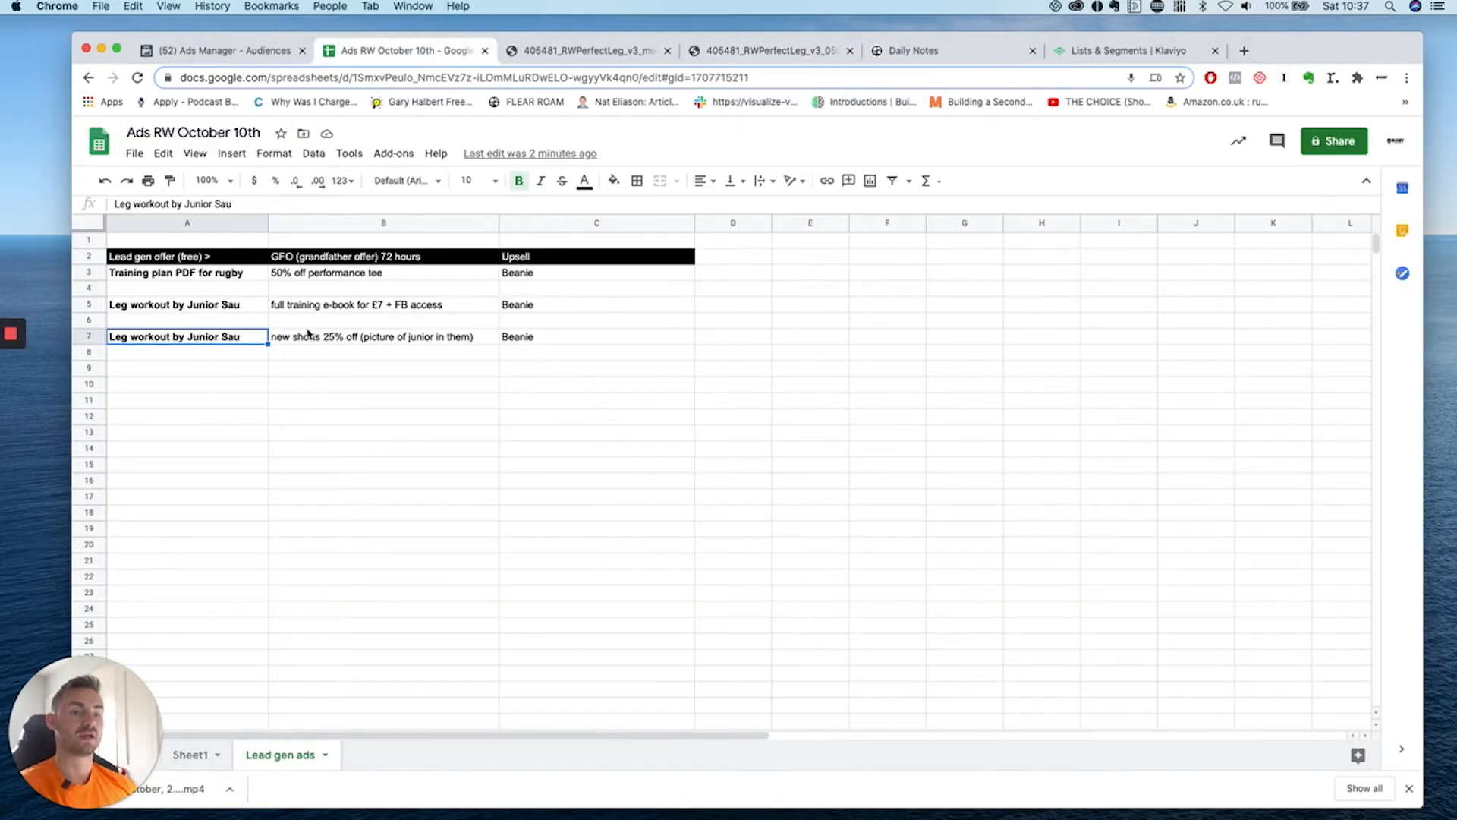
# Enter the 0.5 conversion rate in D5 beside the leg workout offer.
pyautogui.click(308, 334)
pyautogui.click(321, 309)
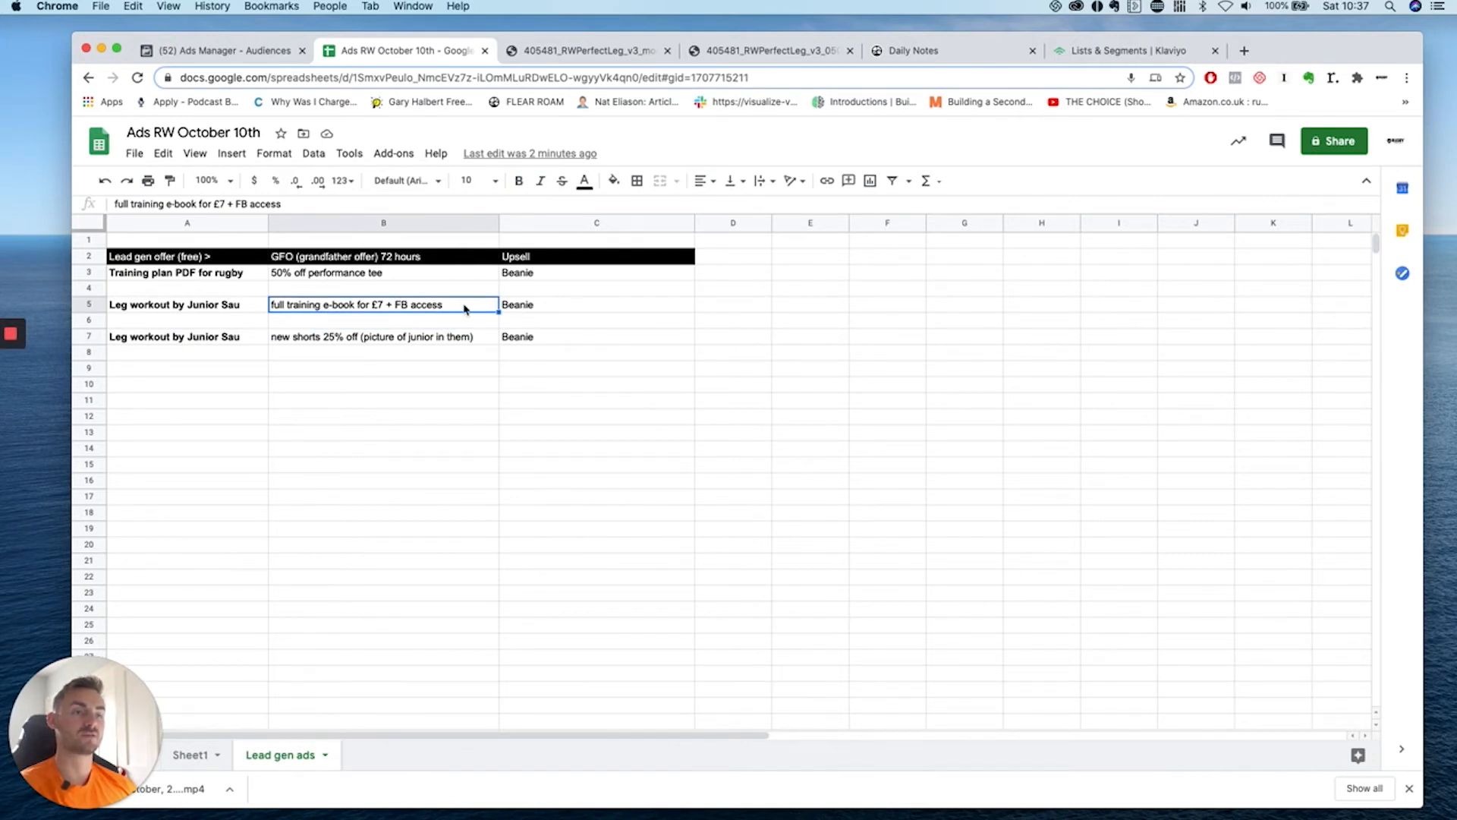
pyautogui.click(522, 310)
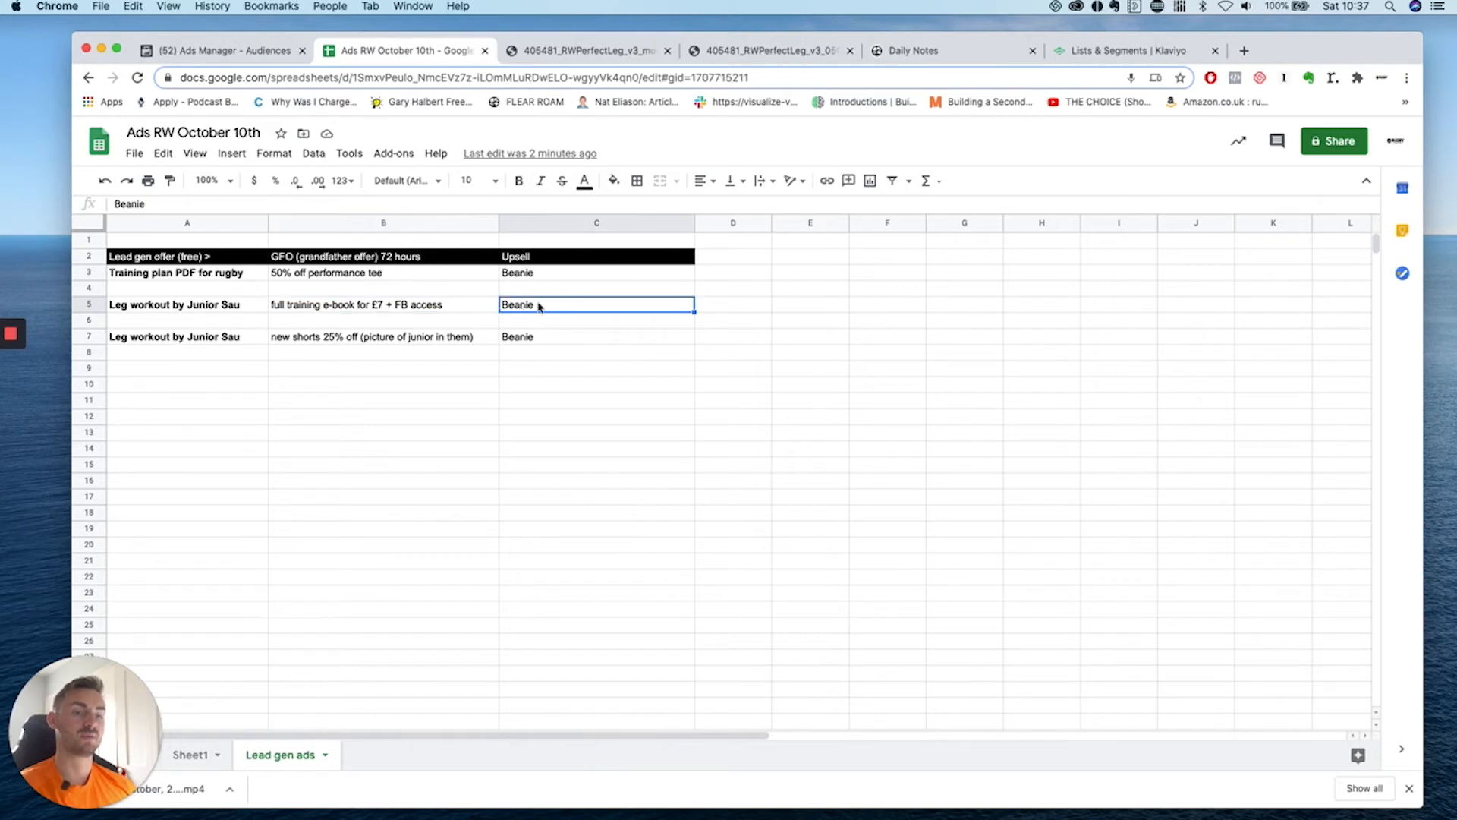
pyautogui.click(474, 312)
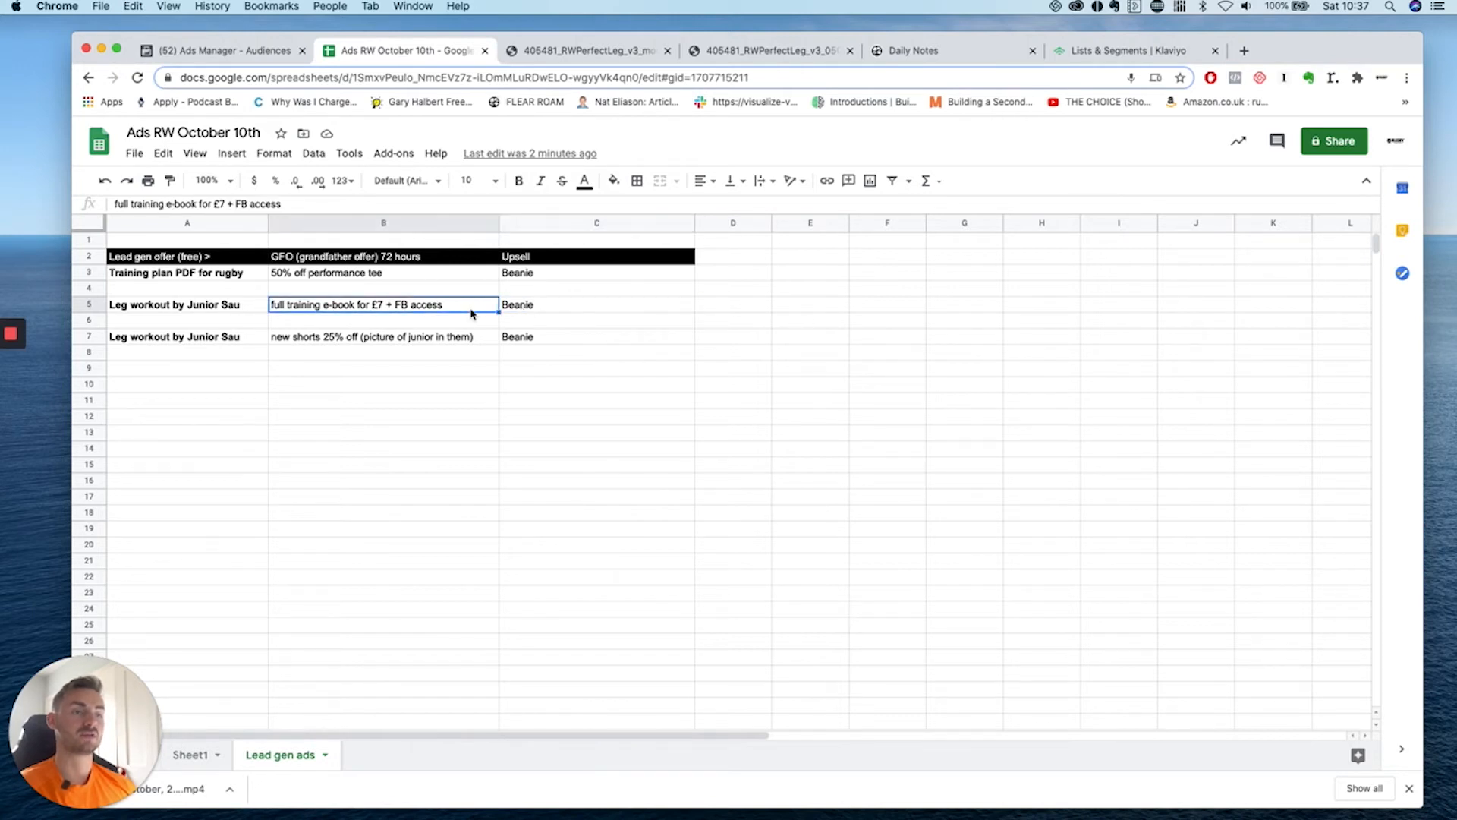
pyautogui.click(613, 313)
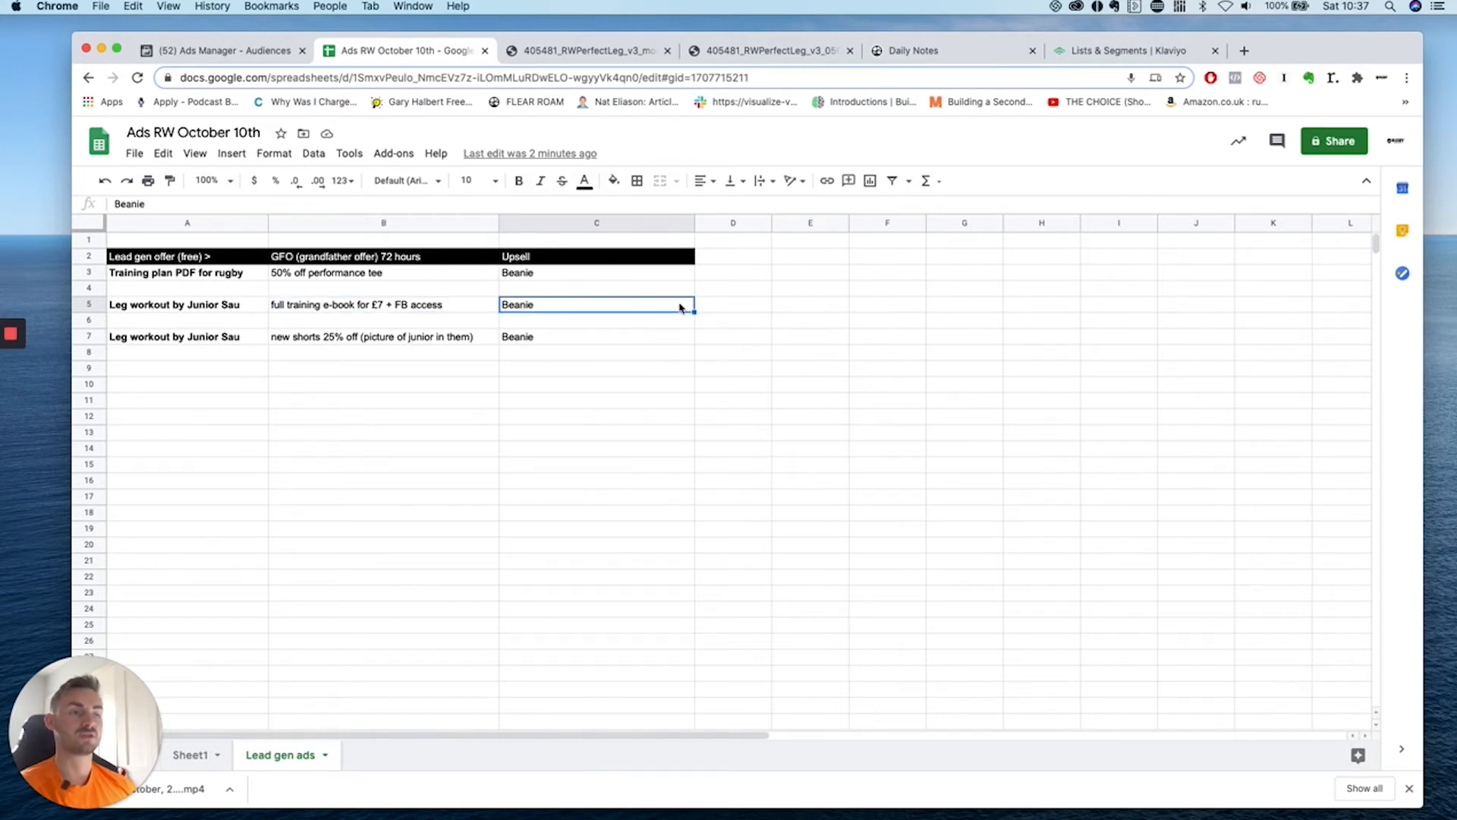
pyautogui.click(264, 305)
pyautogui.click(749, 308)
pyautogui.write('0.0.50')
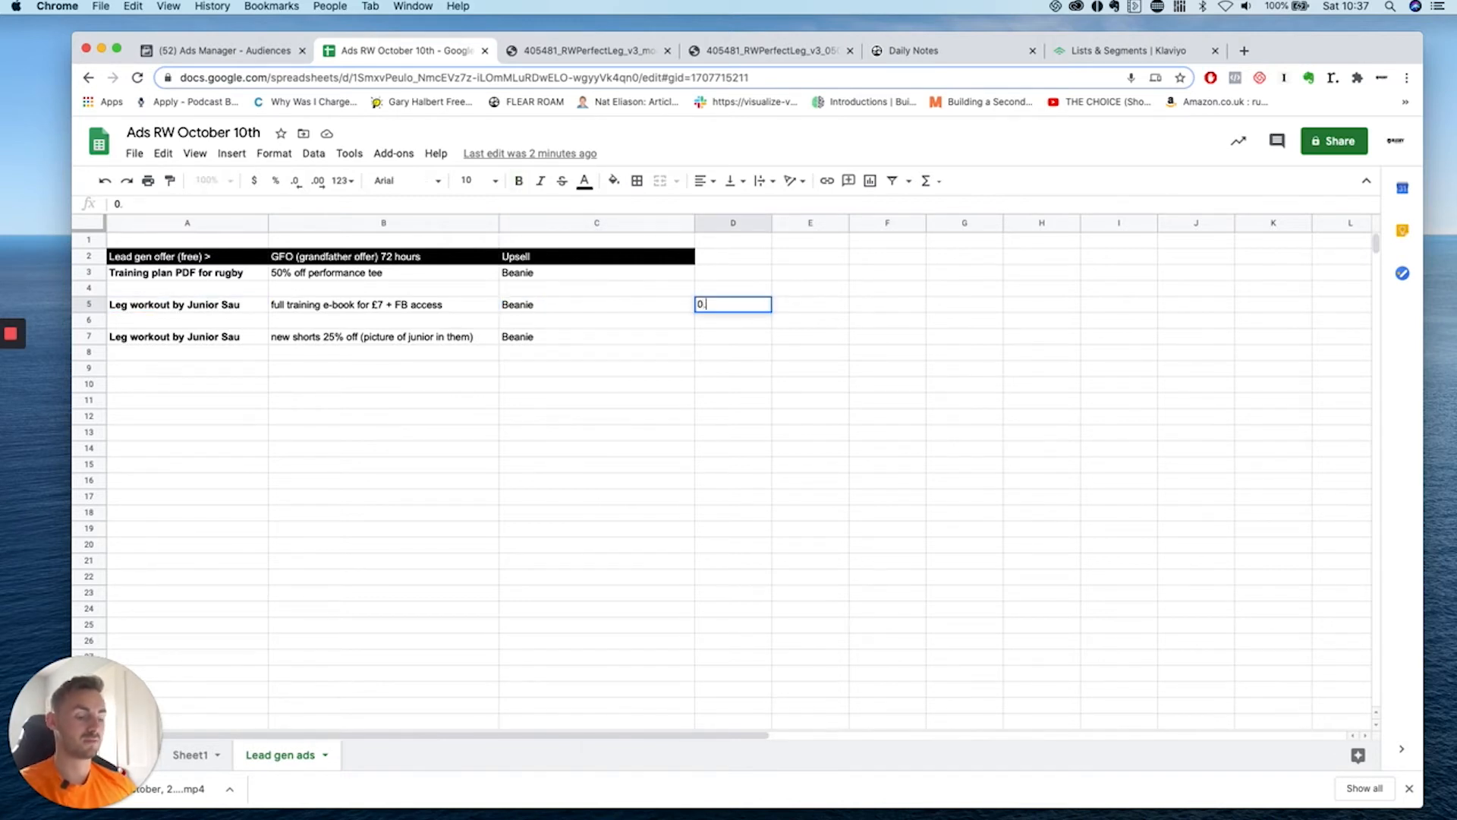
pyautogui.click(804, 304)
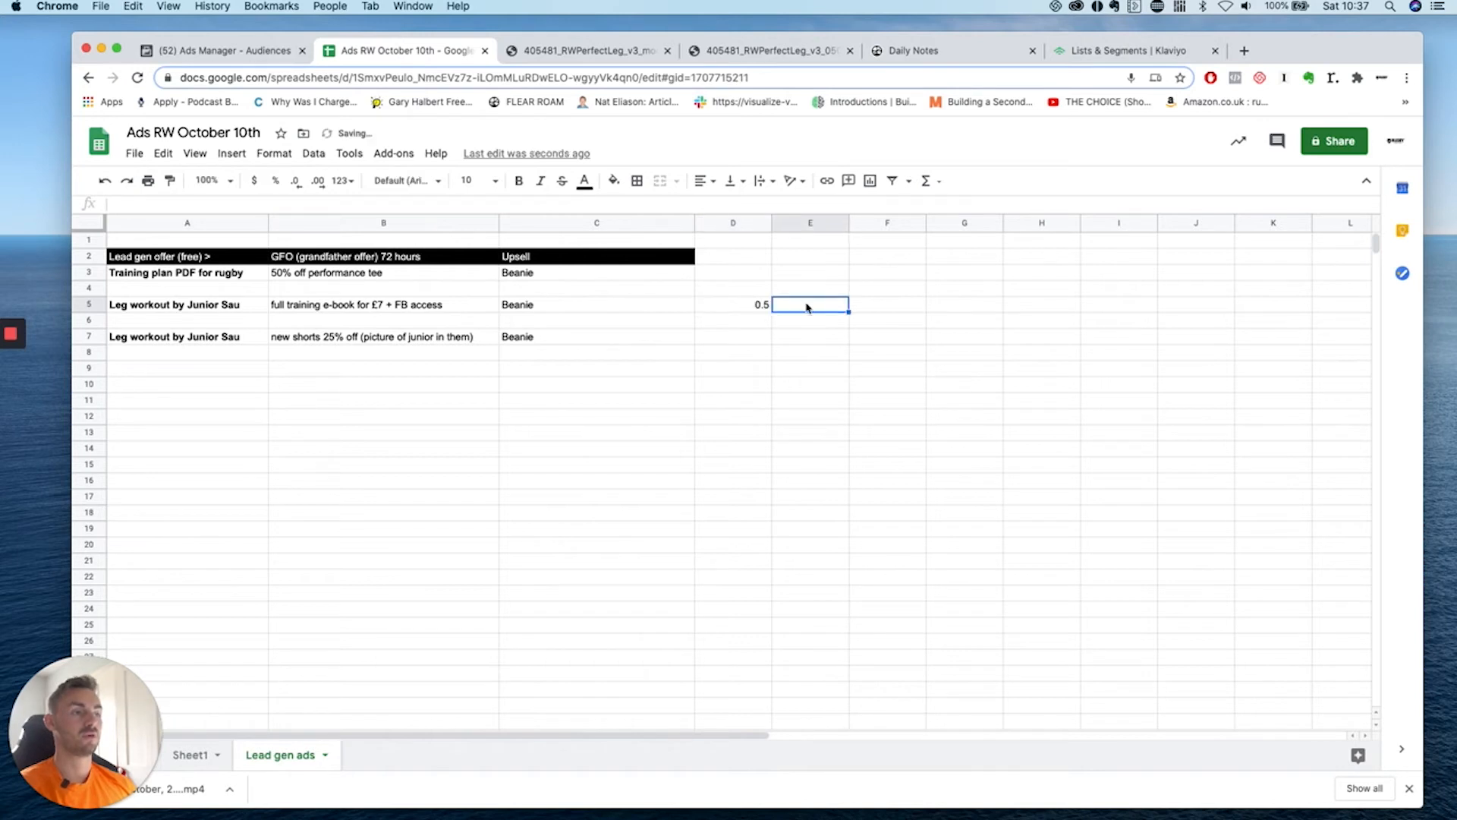
# Enter prices £5 in E5, £5 in F5 and £7 in G5.
pyautogui.write('£5')
pyautogui.click(866, 311)
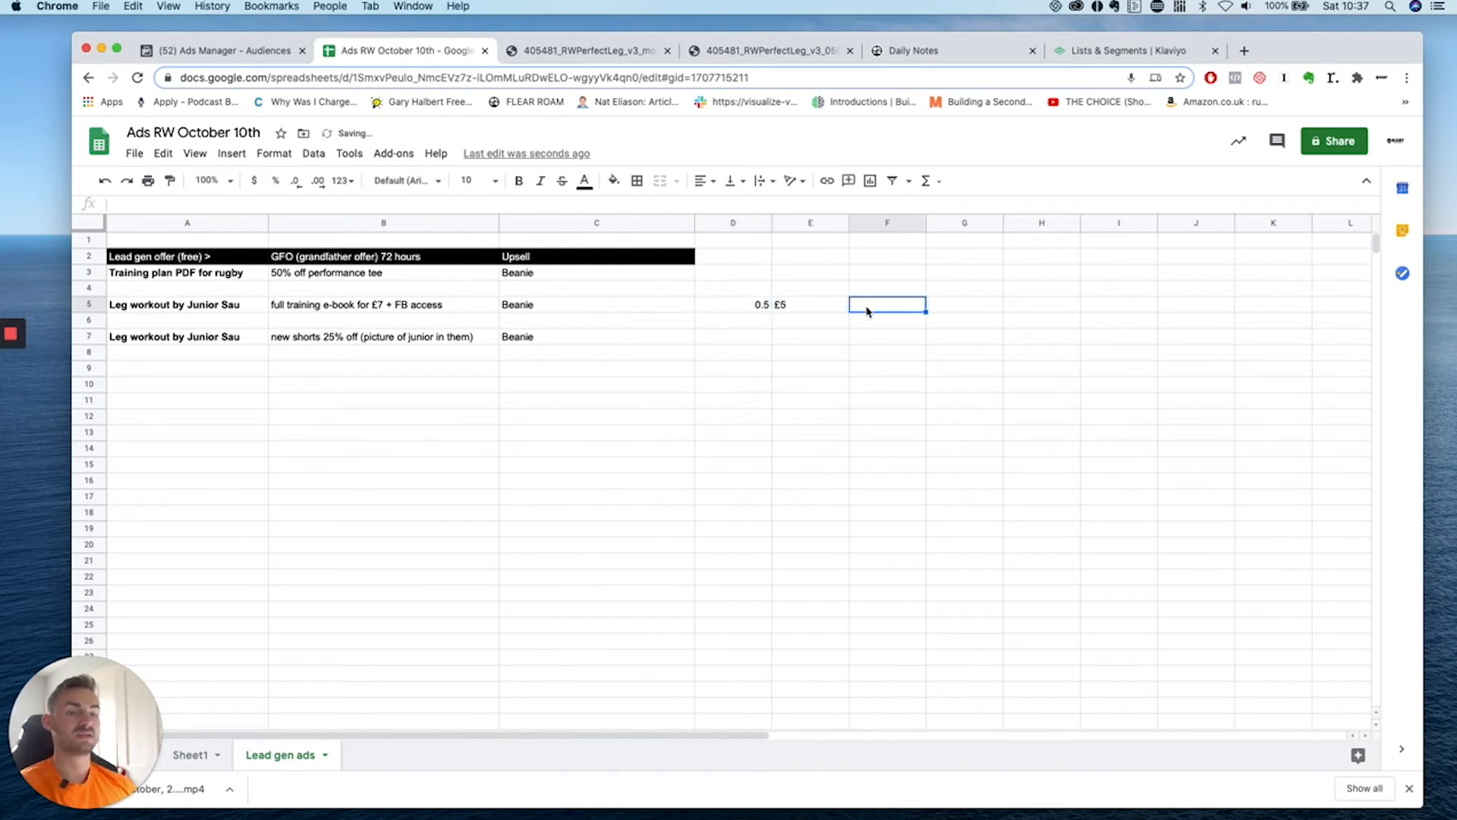
pyautogui.write('£5')
pyautogui.click(894, 352)
pyautogui.click(459, 307)
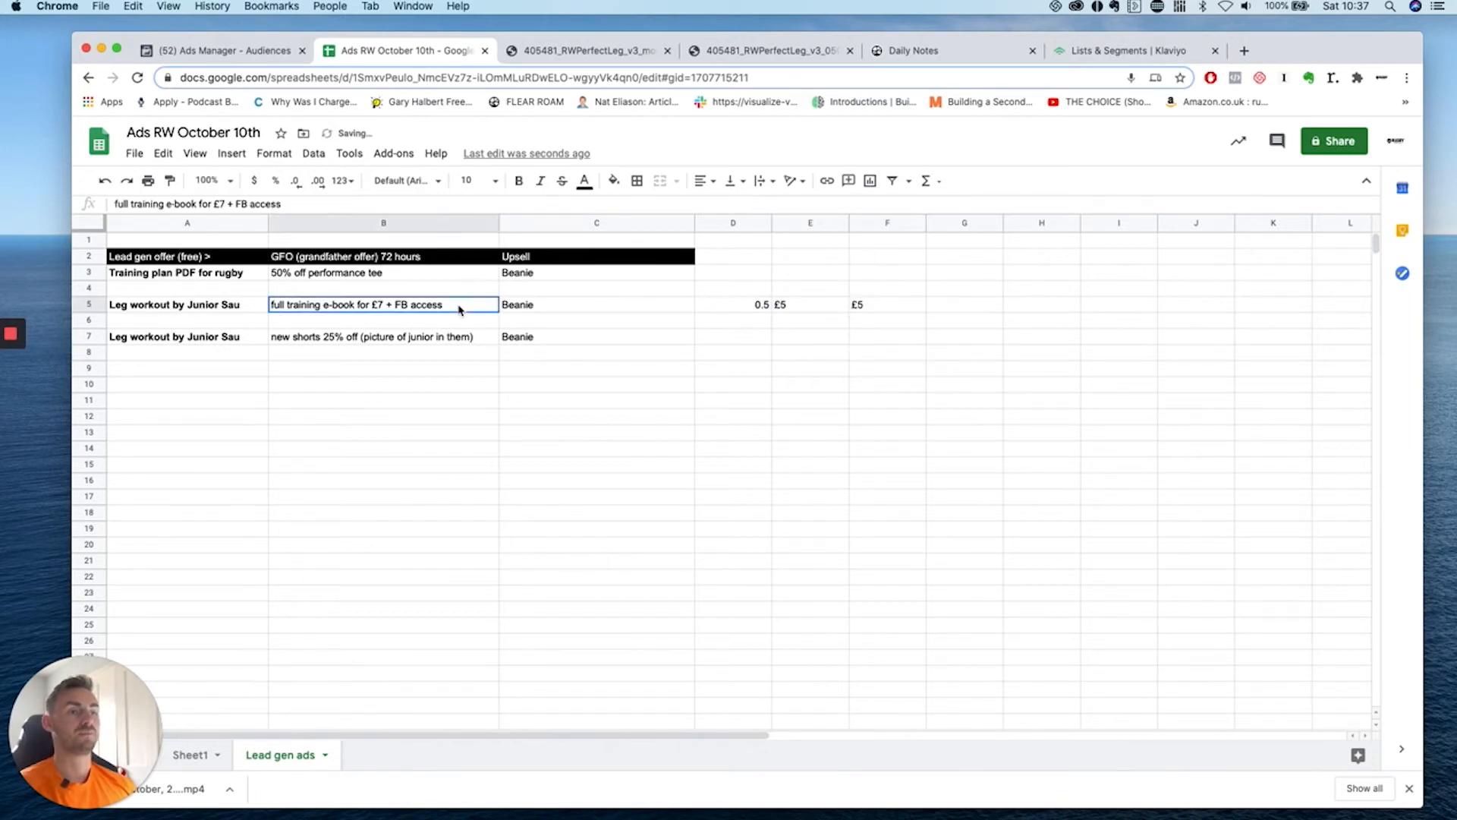
pyautogui.click(871, 311)
pyautogui.click(438, 311)
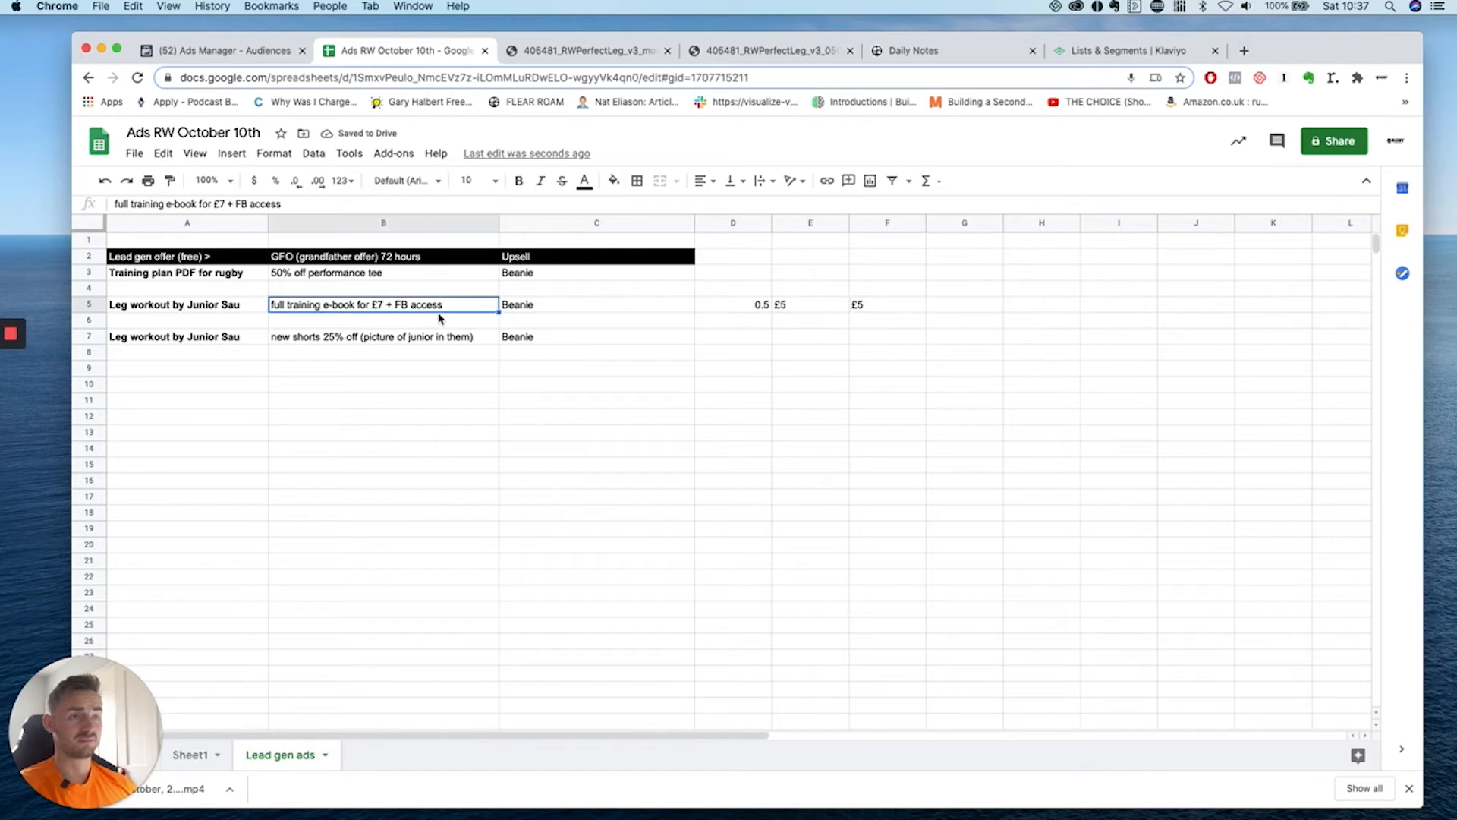
pyautogui.click(941, 311)
pyautogui.write('£7')
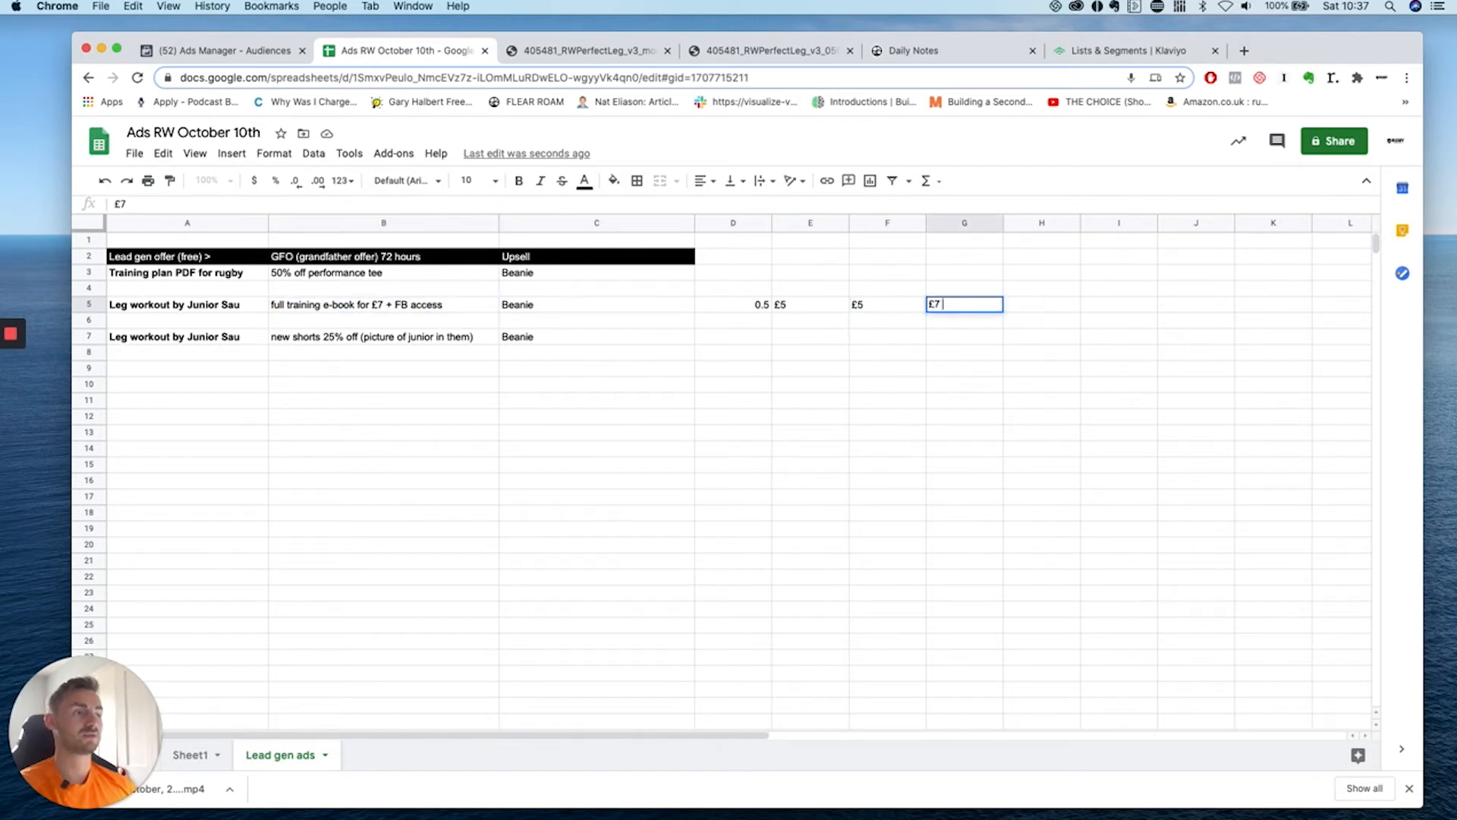
pyautogui.click(917, 307)
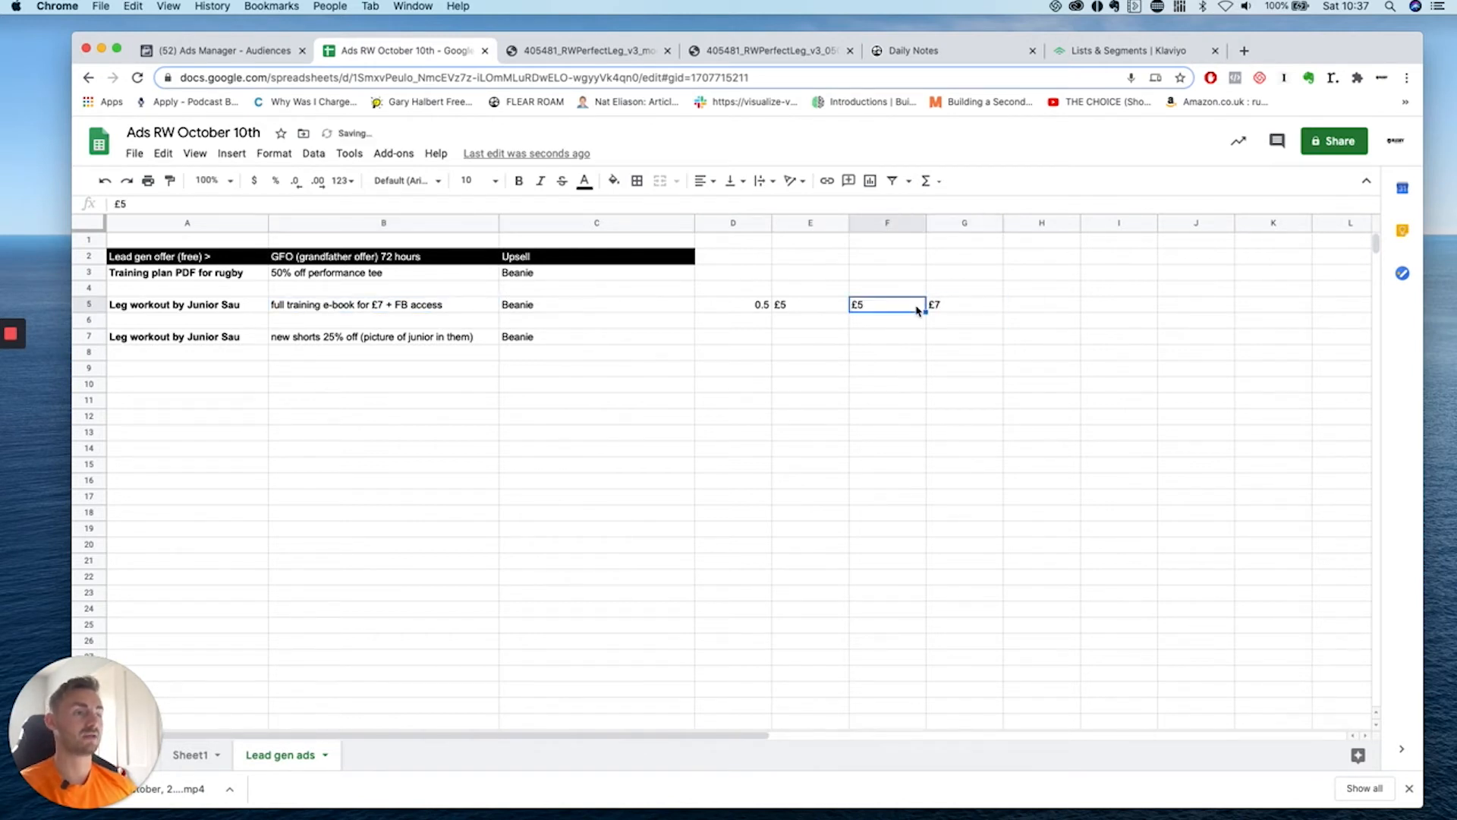
# Enter £10 in H5, correcting the mistyped £14.
pyautogui.click(975, 318)
pyautogui.click(1025, 311)
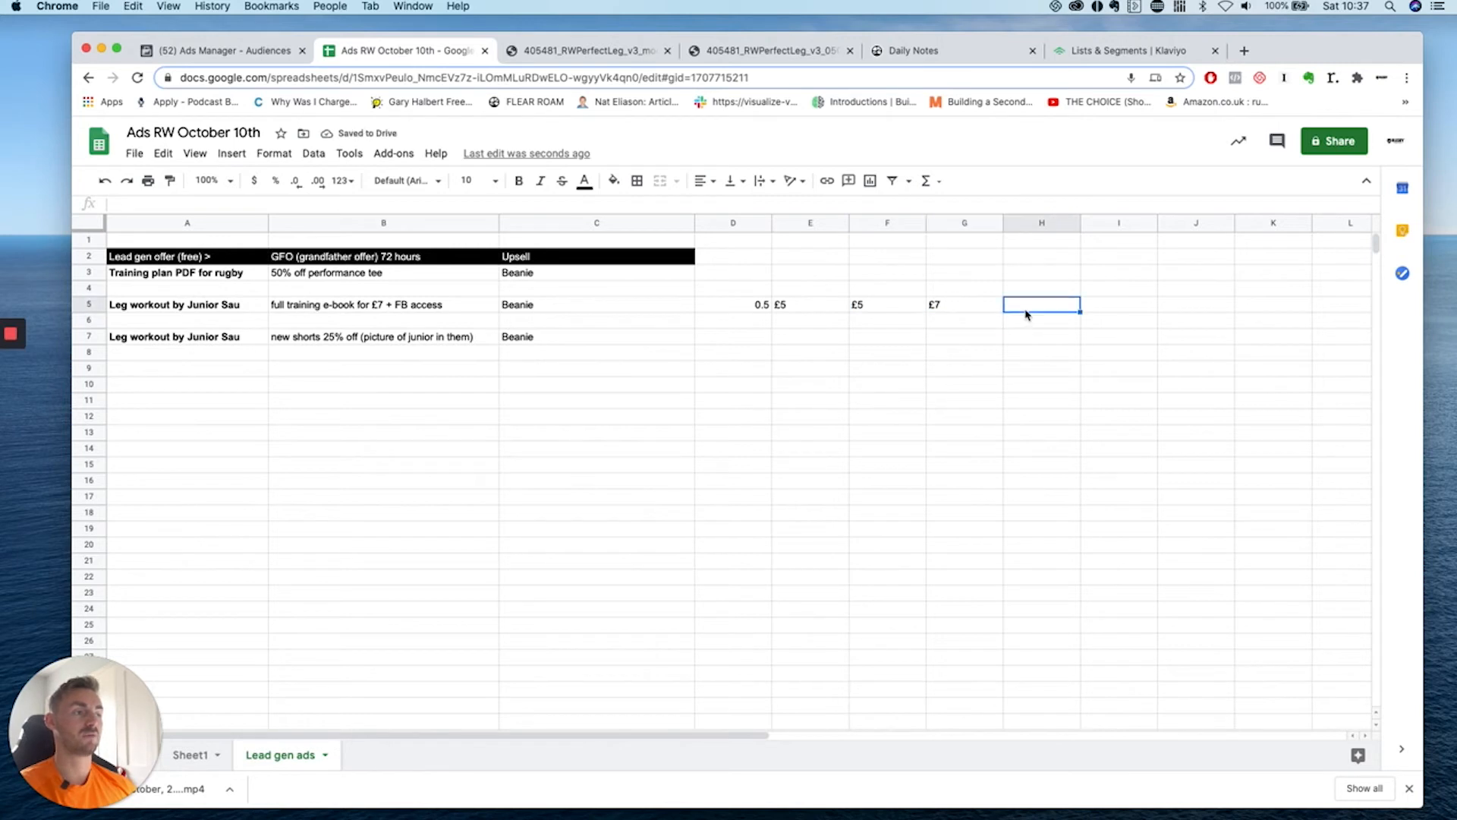
pyautogui.write('£14')
pyautogui.press('Return')
pyautogui.click(814, 310)
pyautogui.click(1024, 310)
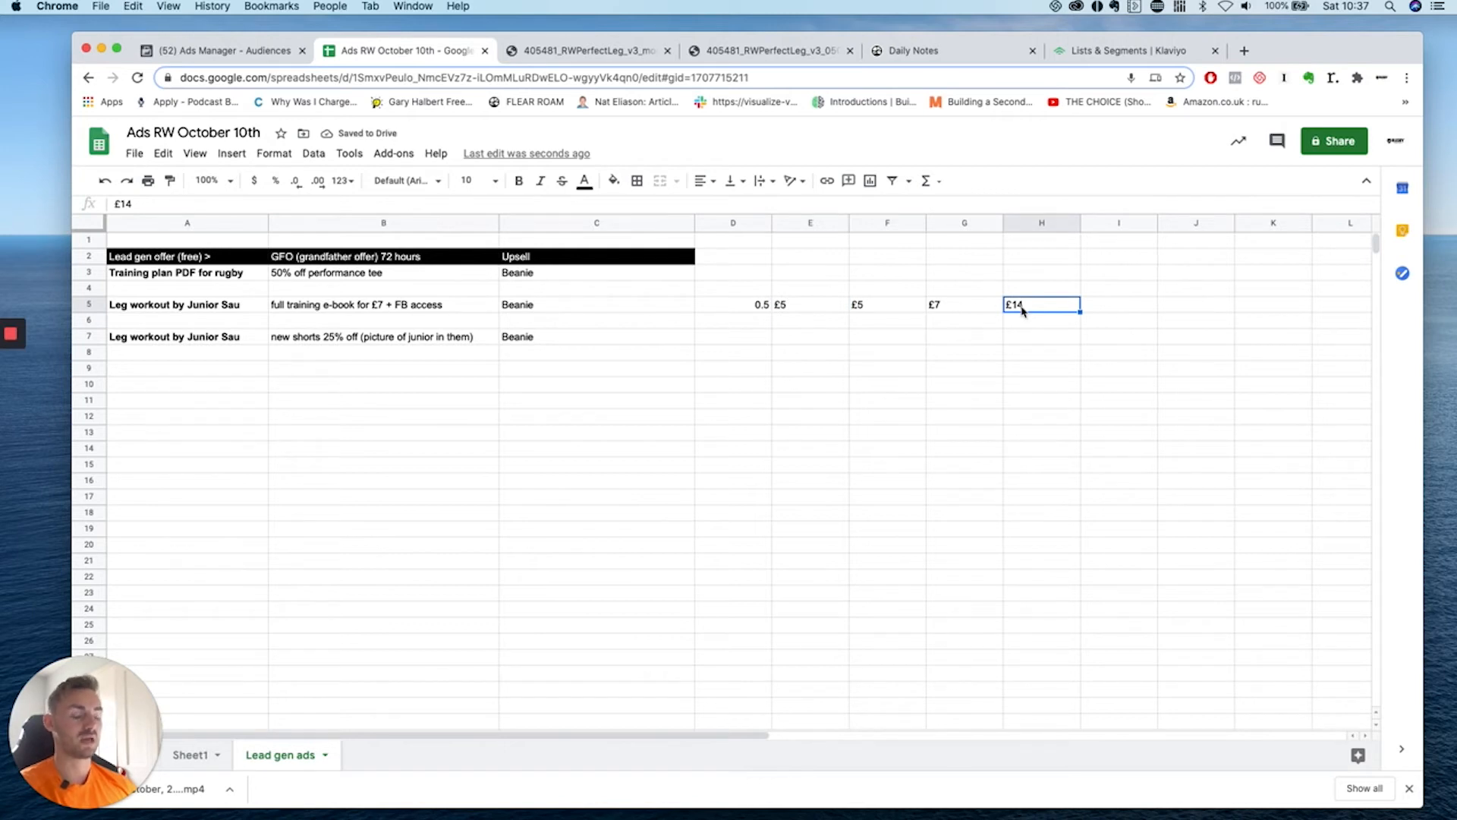
pyautogui.write('10')
pyautogui.press('BackSpace')
pyautogui.press('BackSpace')
pyautogui.write('£10')
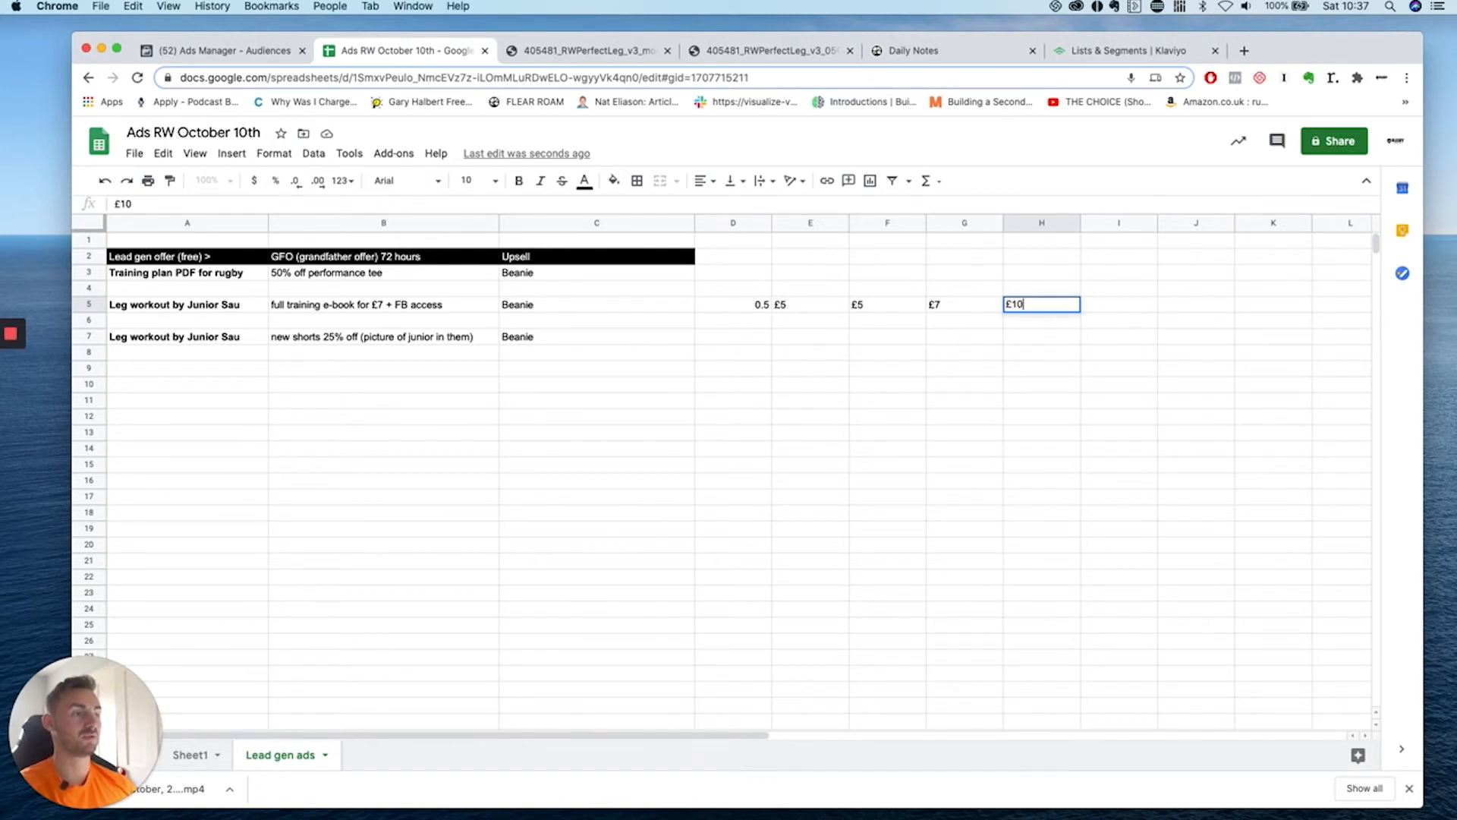
pyautogui.click(1000, 336)
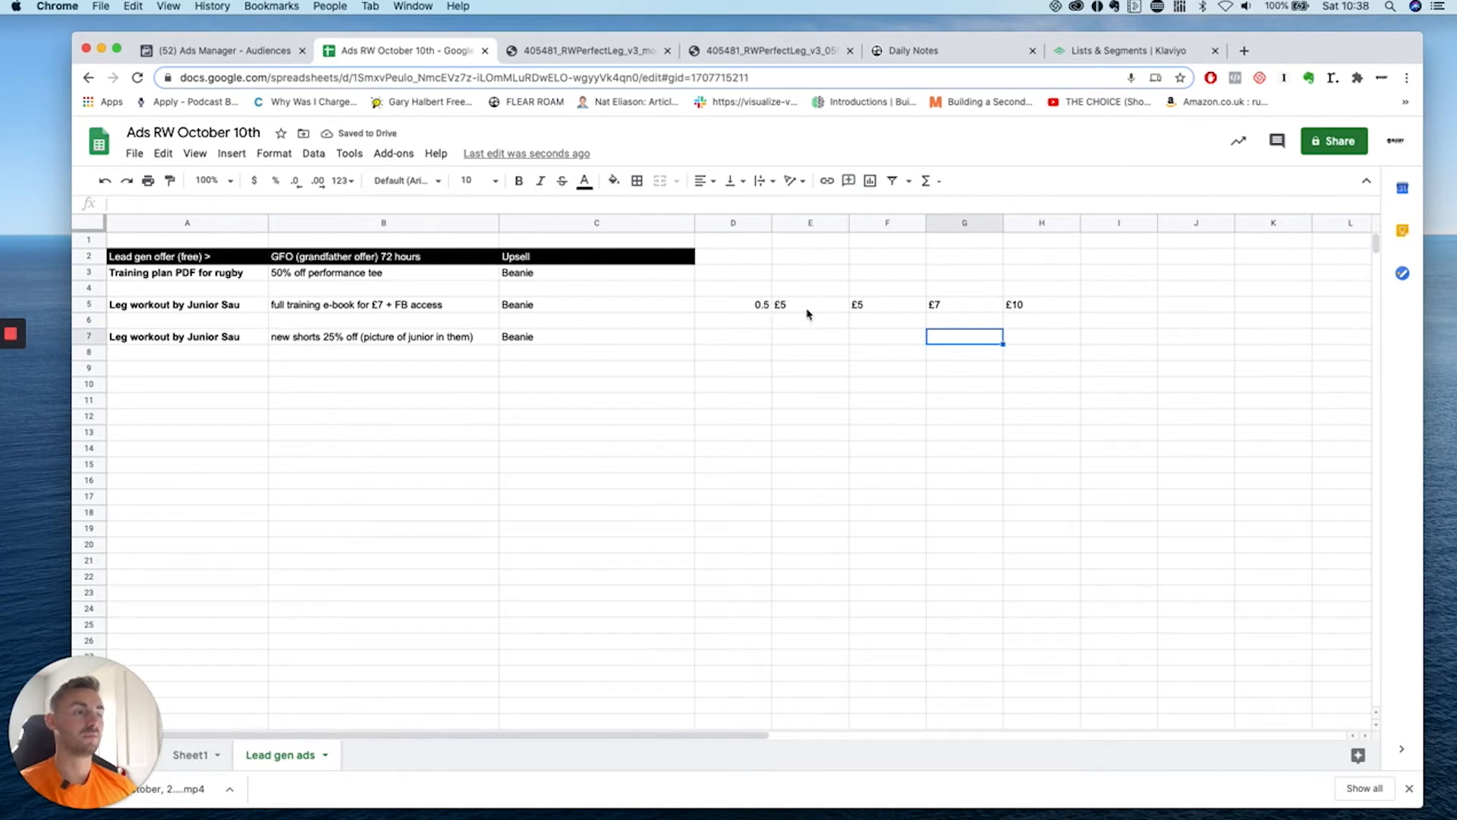
# Replace the £5 in E5 with 50.
pyautogui.moveTo(751, 306); pyautogui.dragTo(997, 313)
pyautogui.click(759, 304)
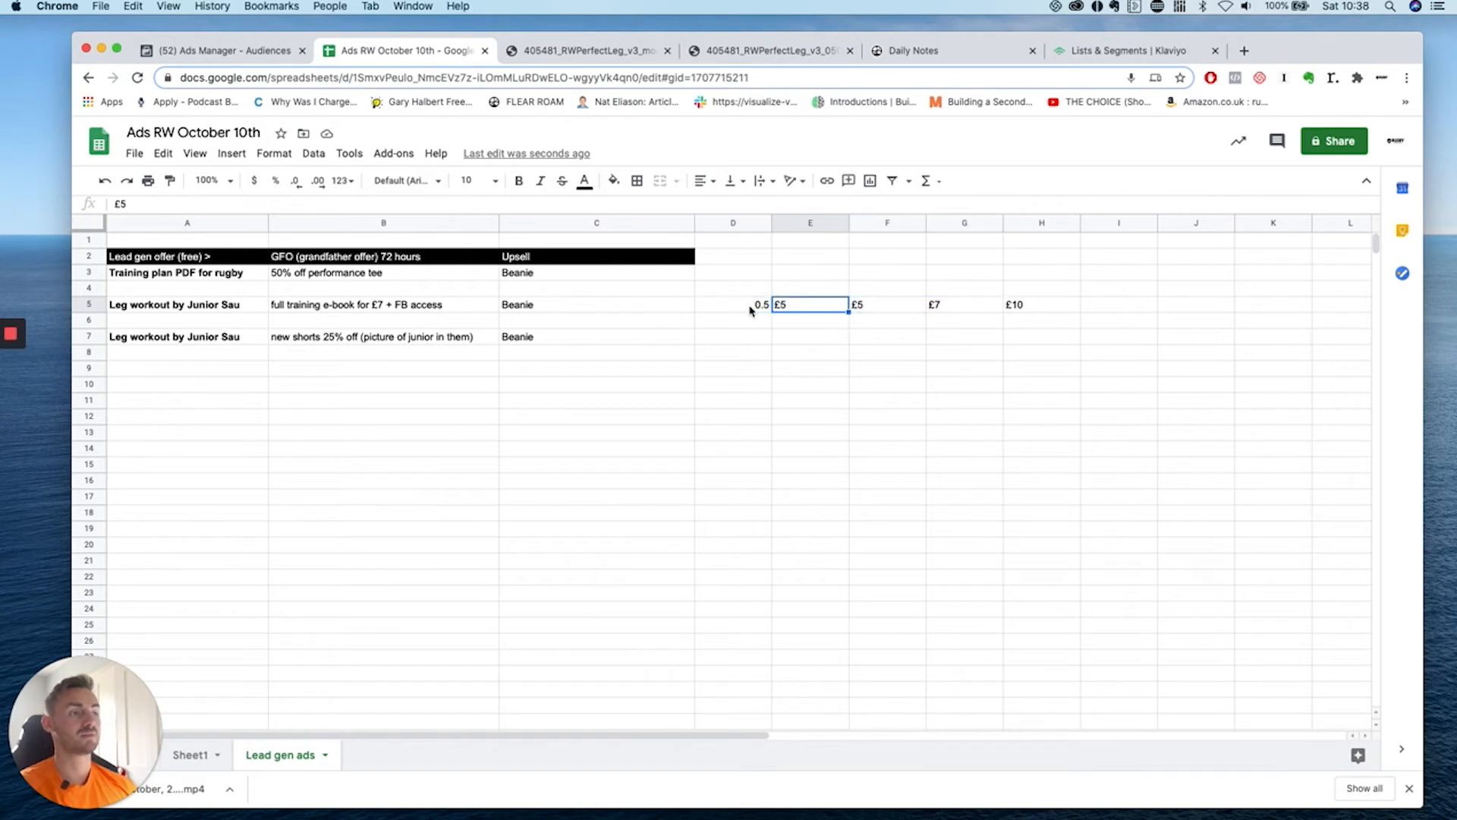
pyautogui.click(812, 307)
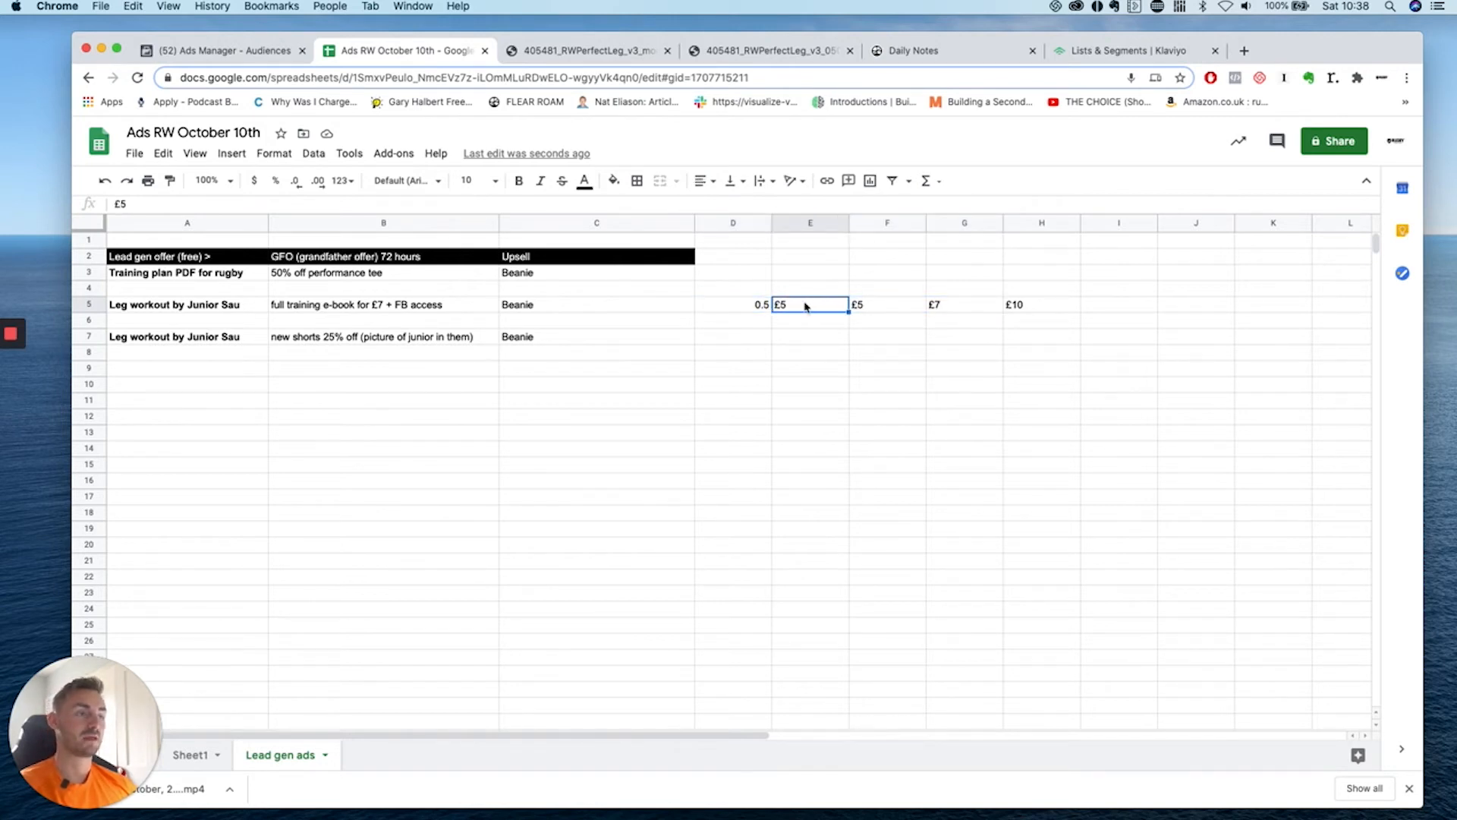
pyautogui.doubleClick(799, 304)
pyautogui.click(756, 309)
pyautogui.doubleClick(819, 305)
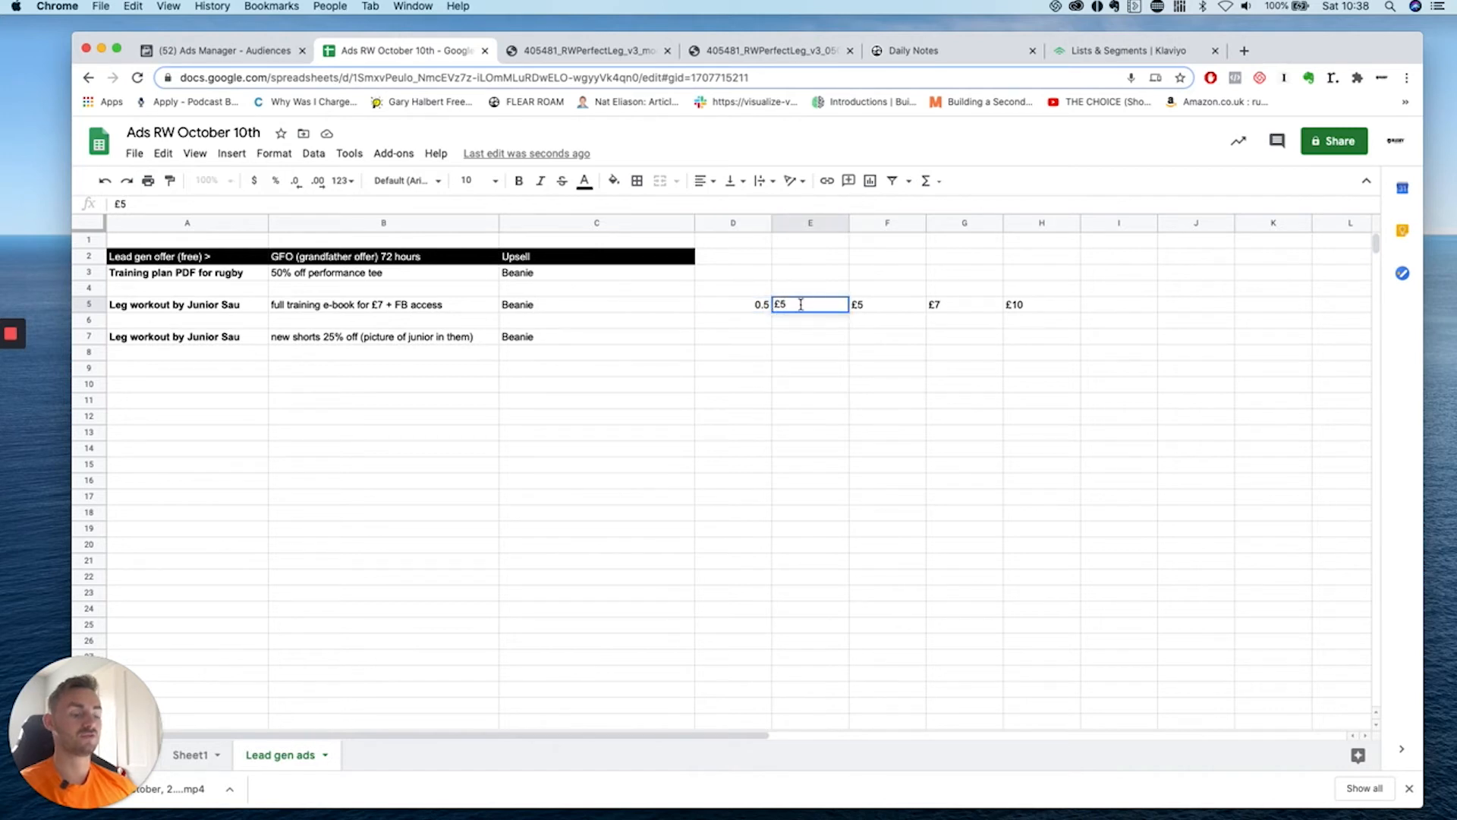
pyautogui.press('BackSpace')
pyautogui.press('BackSpace')
pyautogui.click(807, 317)
pyautogui.click(808, 310)
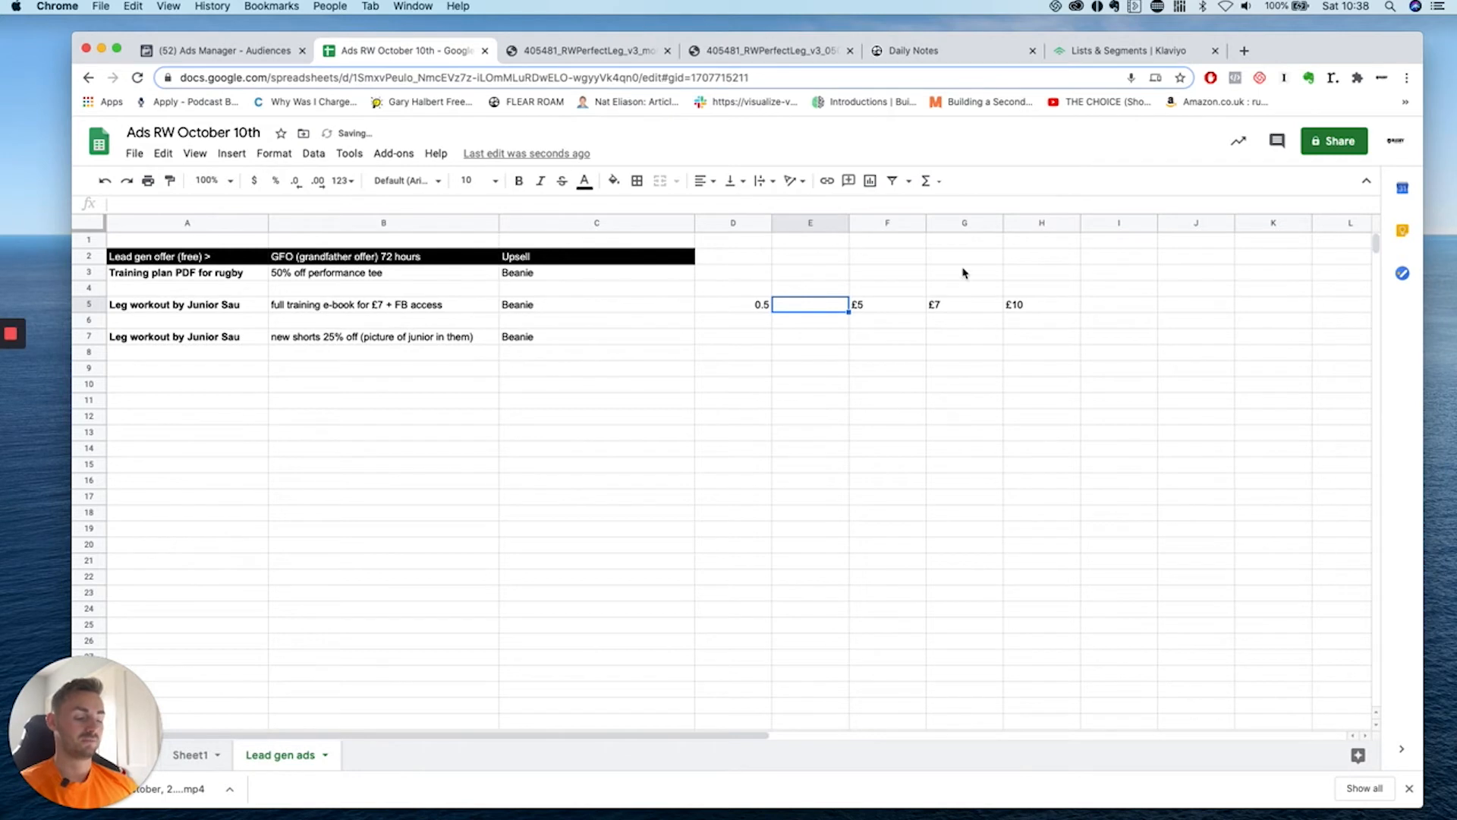
pyautogui.write('50')
pyautogui.press('Return')
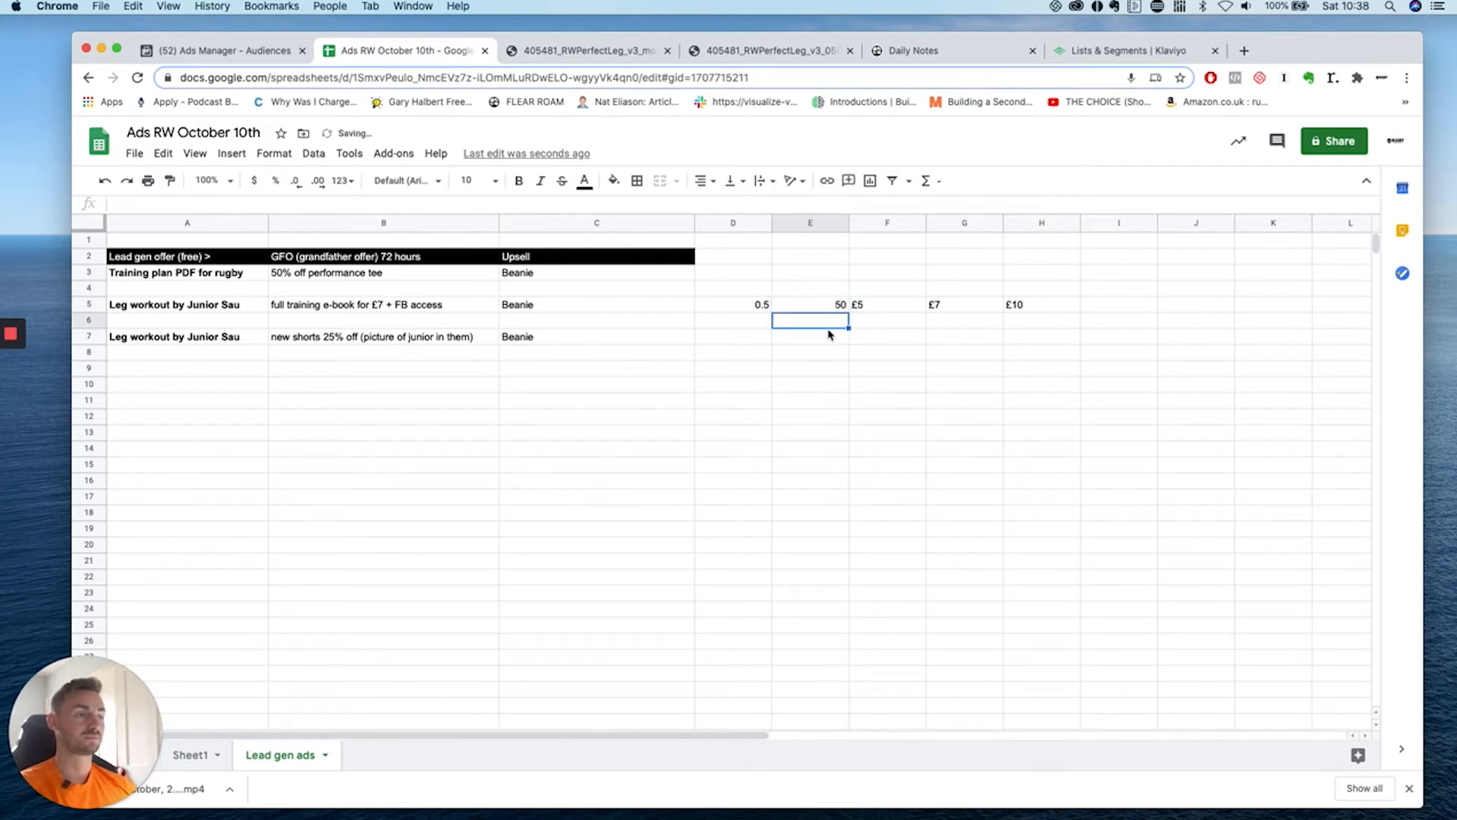
# Check 100 × 0.50 in the system calculator, then bold the 50 in E5.
pyautogui.press('super+space')
pyautogui.write('100*50')
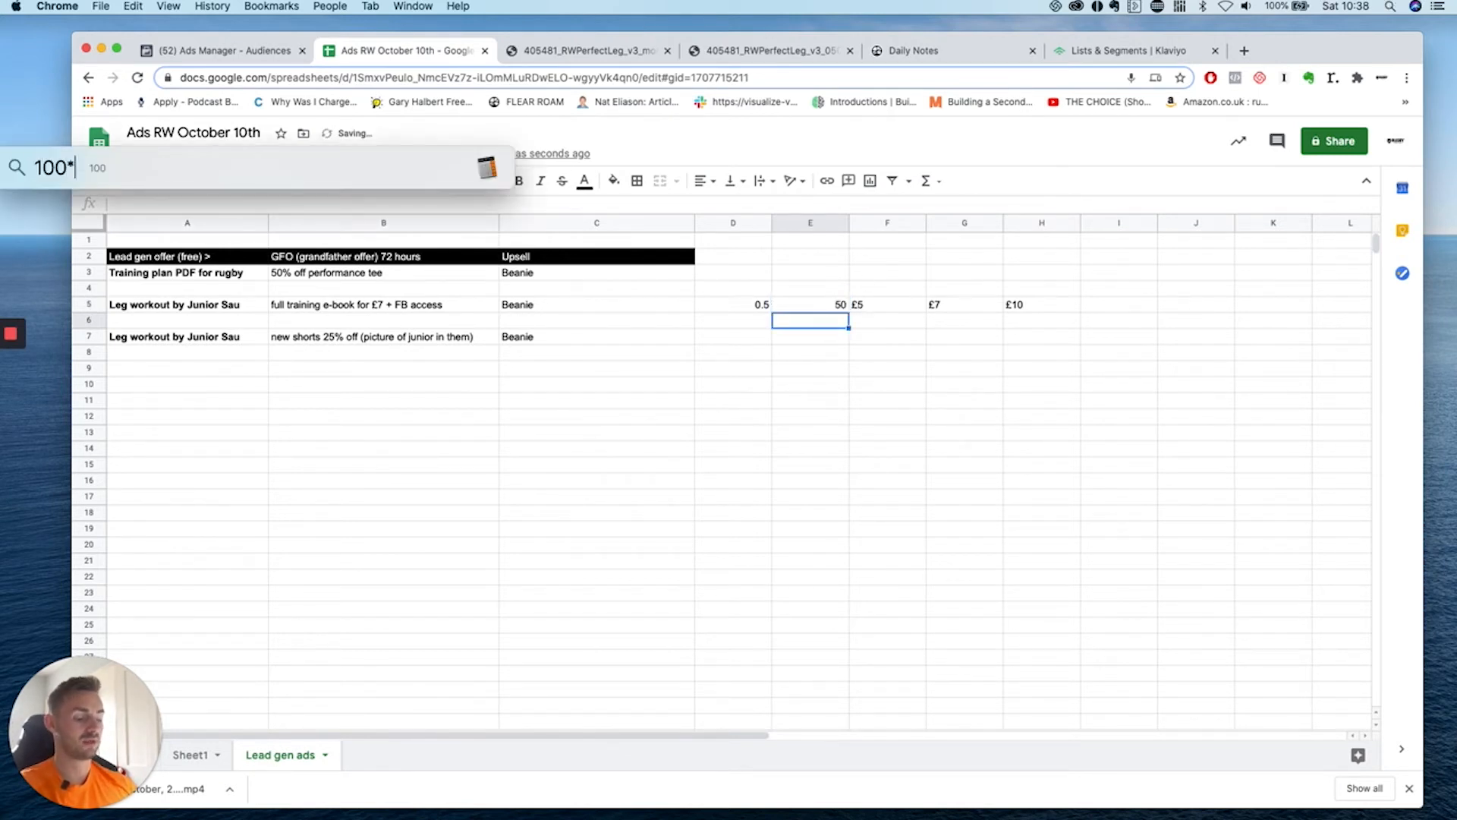
pyautogui.press('BackSpace')
pyautogui.press('BackSpace')
pyautogui.write('0.50')
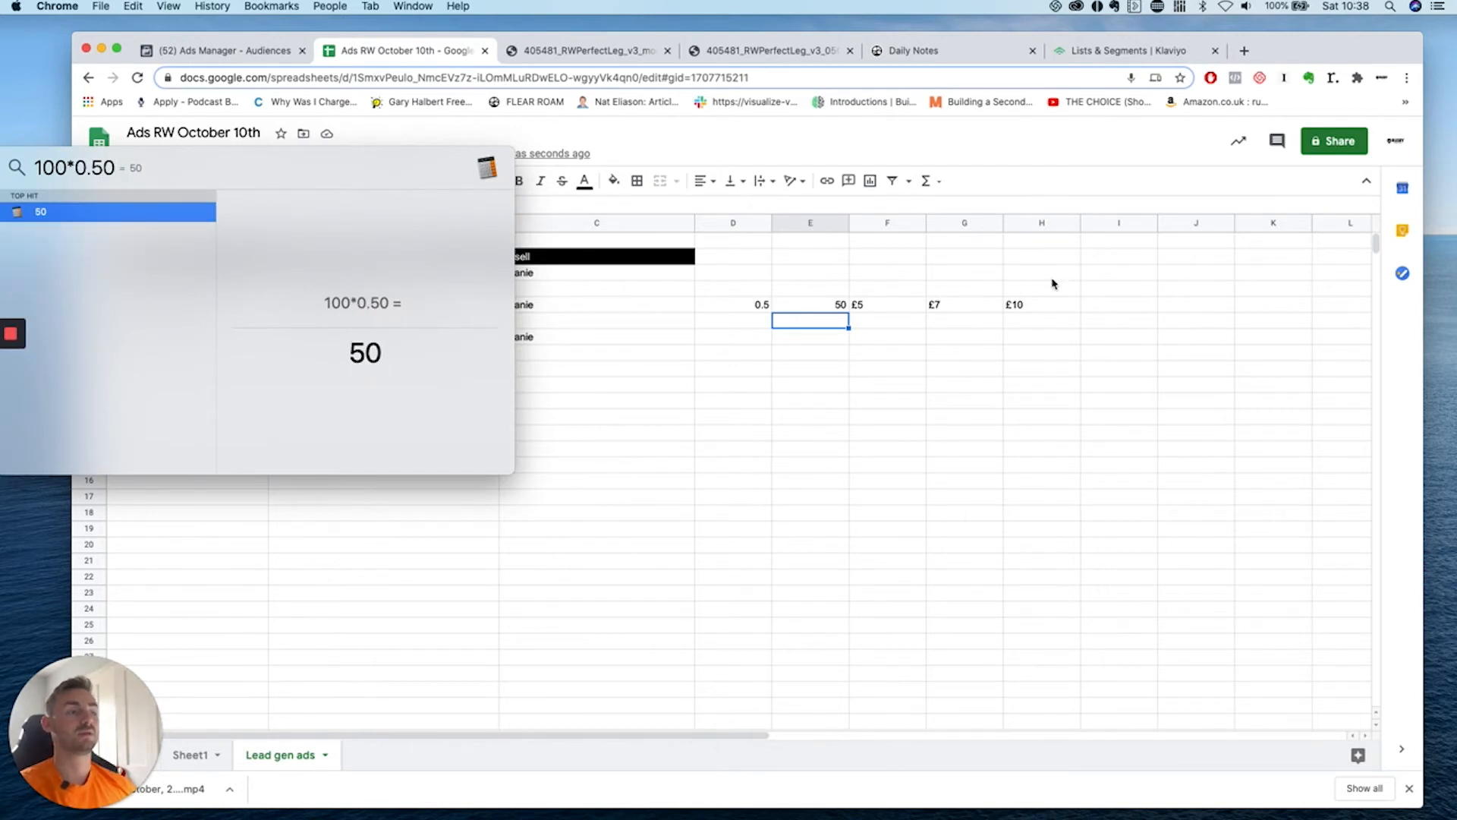
pyautogui.press('Escape')
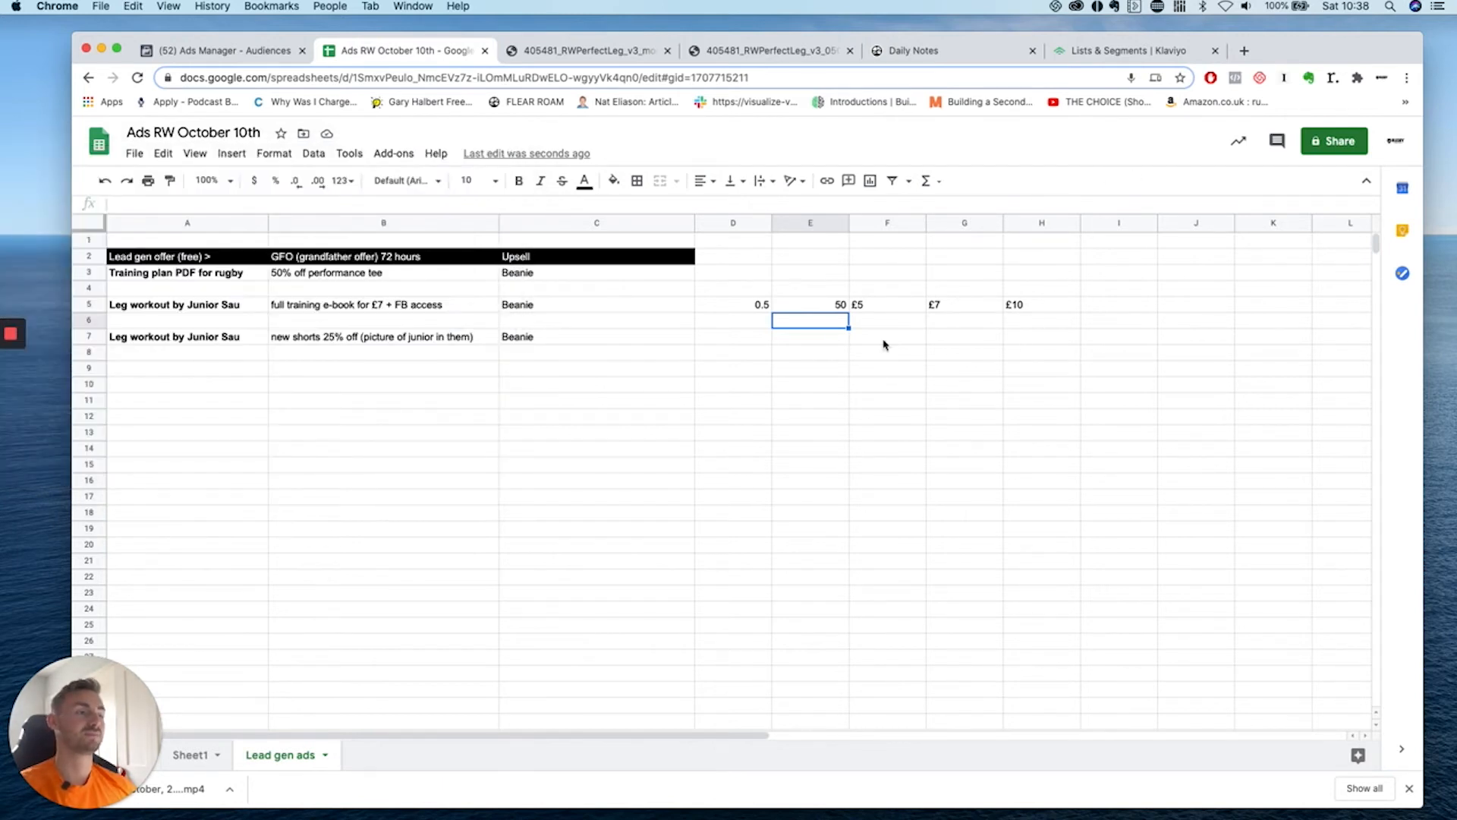
pyautogui.click(827, 308)
pyautogui.click(518, 181)
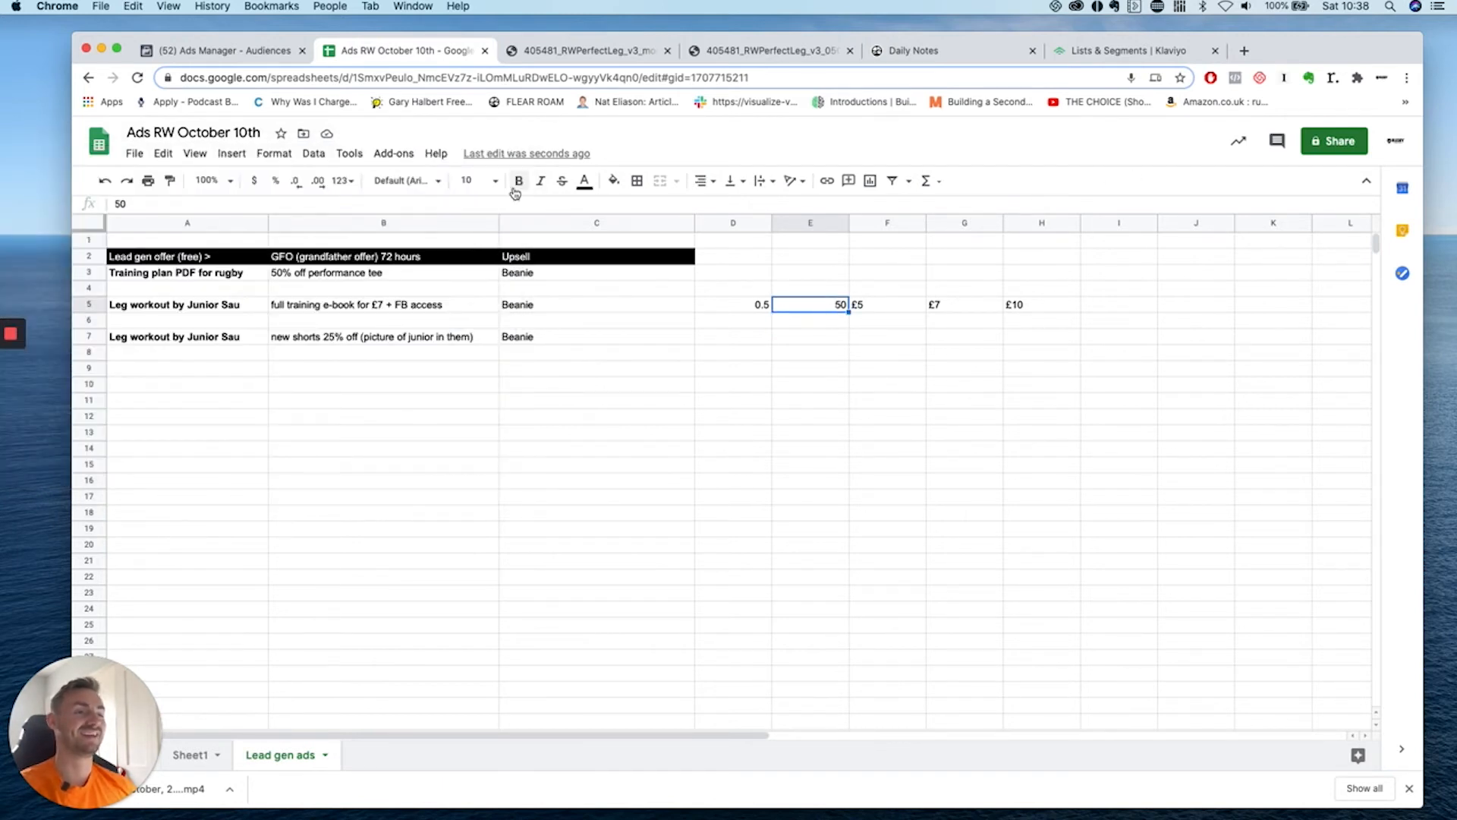
pyautogui.click(944, 367)
# Enter '£40 per customer' in I5.
pyautogui.click(860, 306)
pyautogui.click(1022, 314)
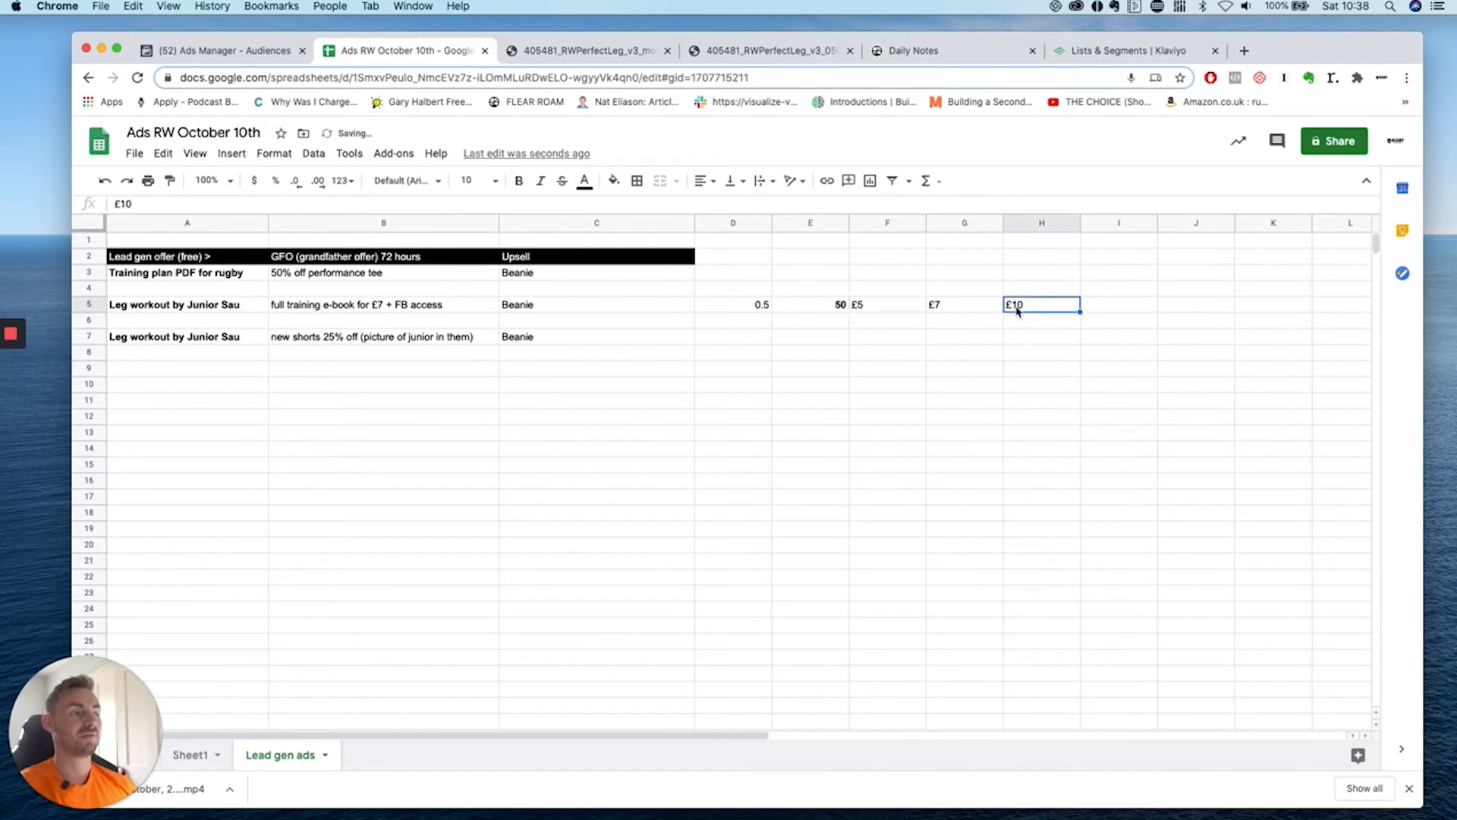
pyautogui.click(914, 308)
pyautogui.click(1110, 305)
pyautogui.write('-')
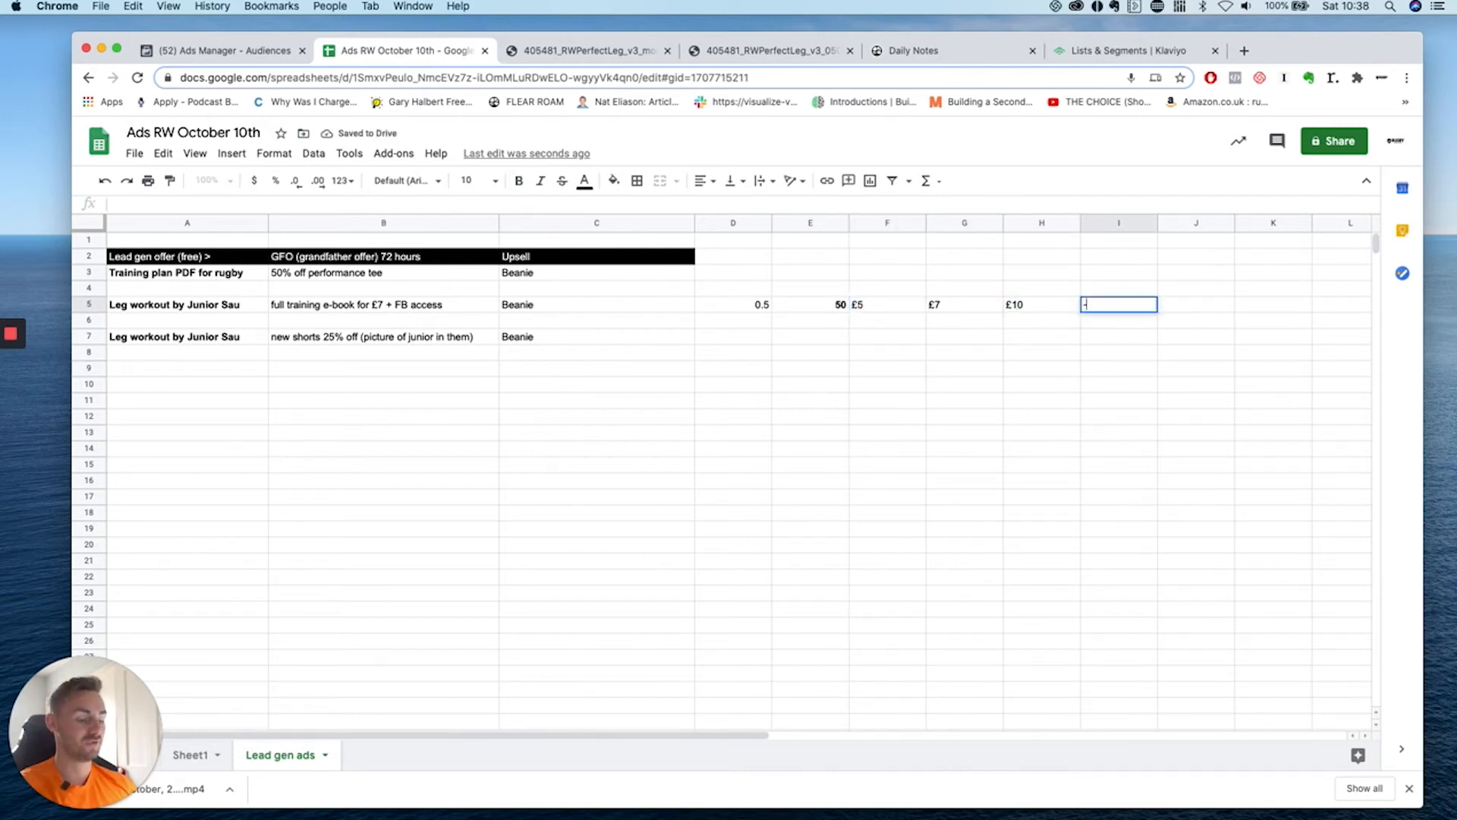
pyautogui.press('BackSpace')
pyautogui.write('£40')
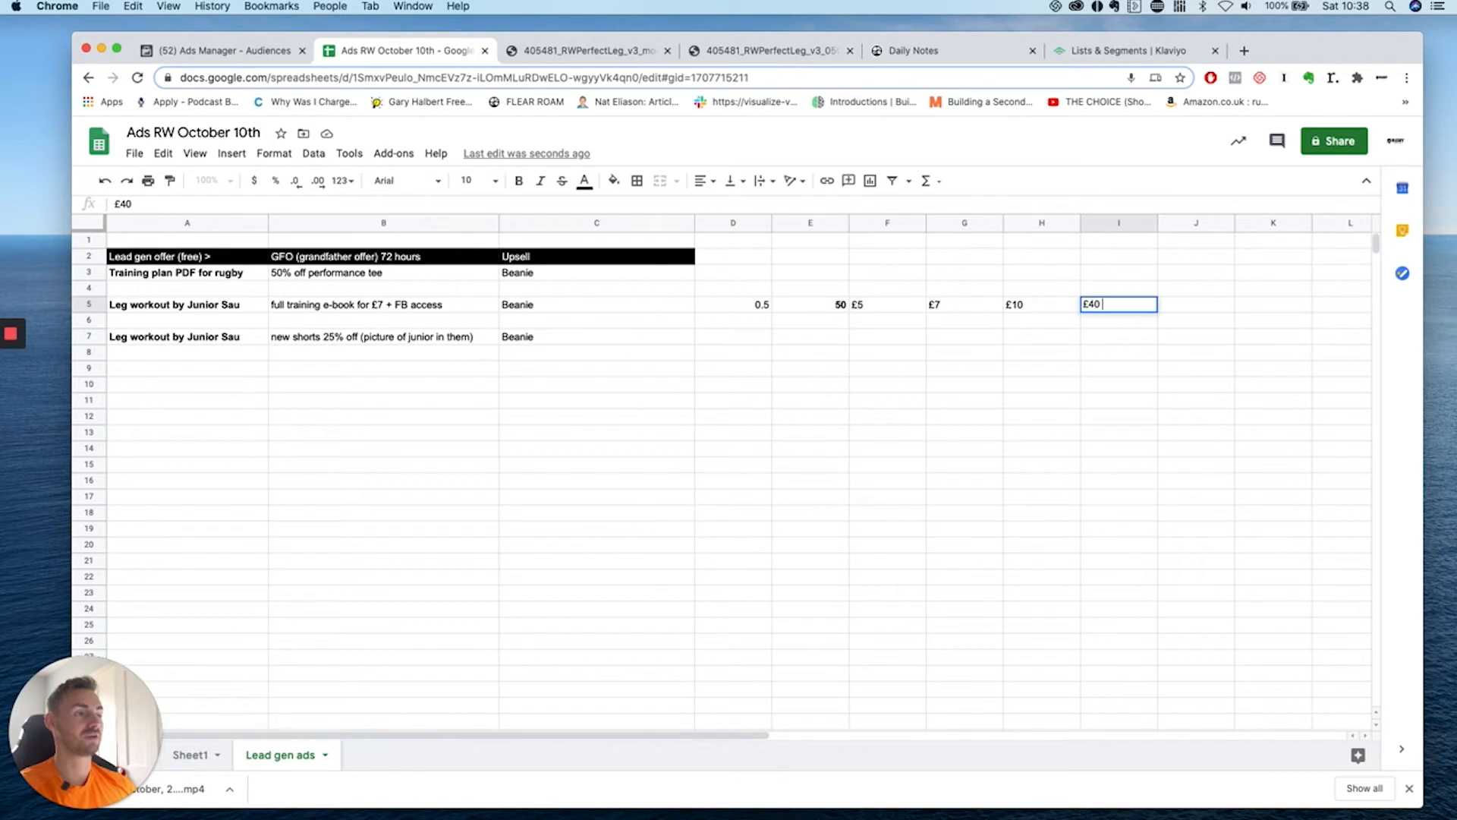
pyautogui.click(1116, 382)
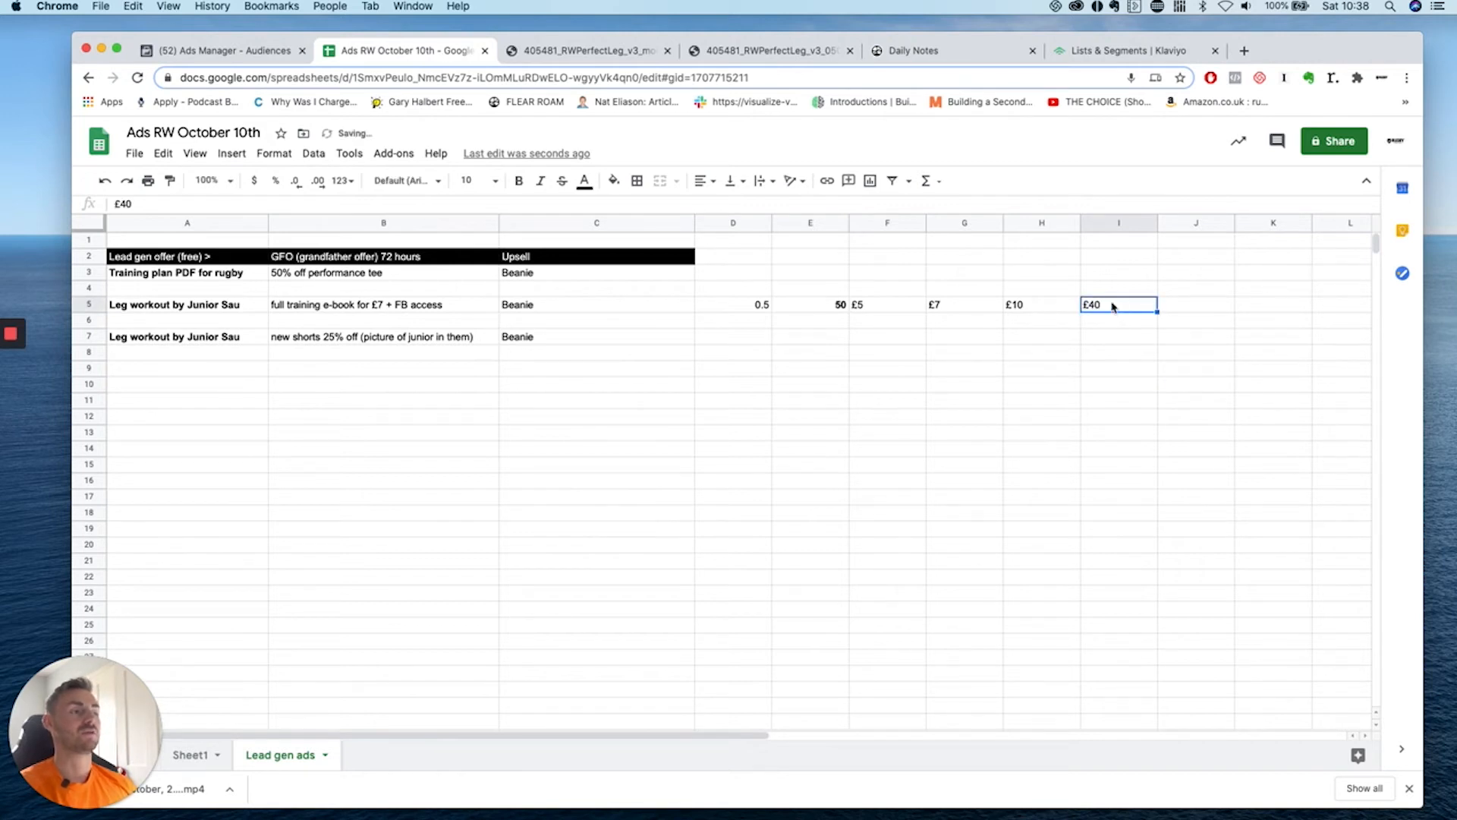
pyautogui.doubleClick(1112, 305)
pyautogui.write('per customer')
pyautogui.press('Return')
pyautogui.press('Left')
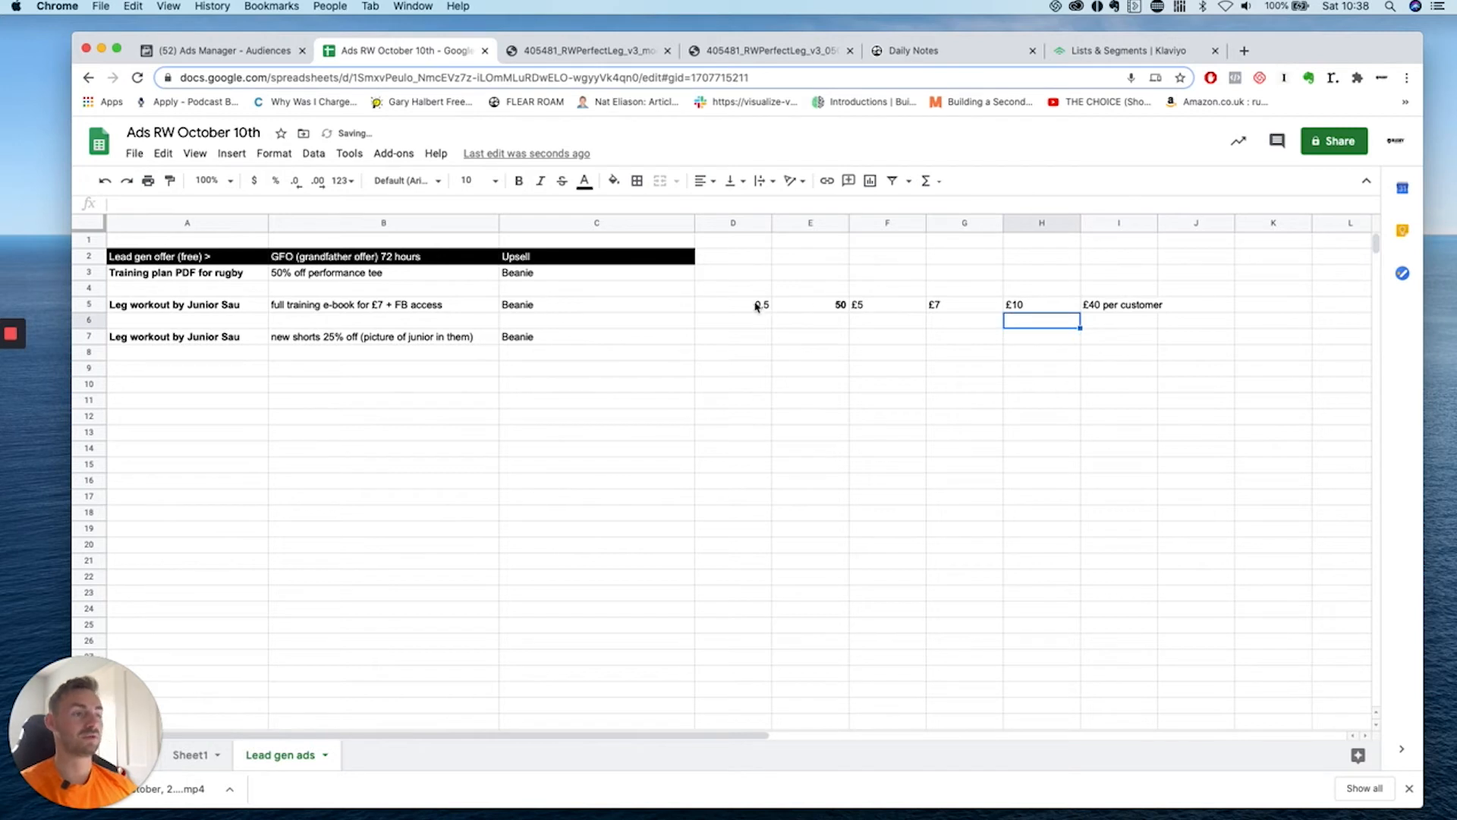
# Enter the 0.25 conversion rate in D4 above 0.5.
pyautogui.click(758, 306)
pyautogui.click(766, 335)
pyautogui.click(756, 291)
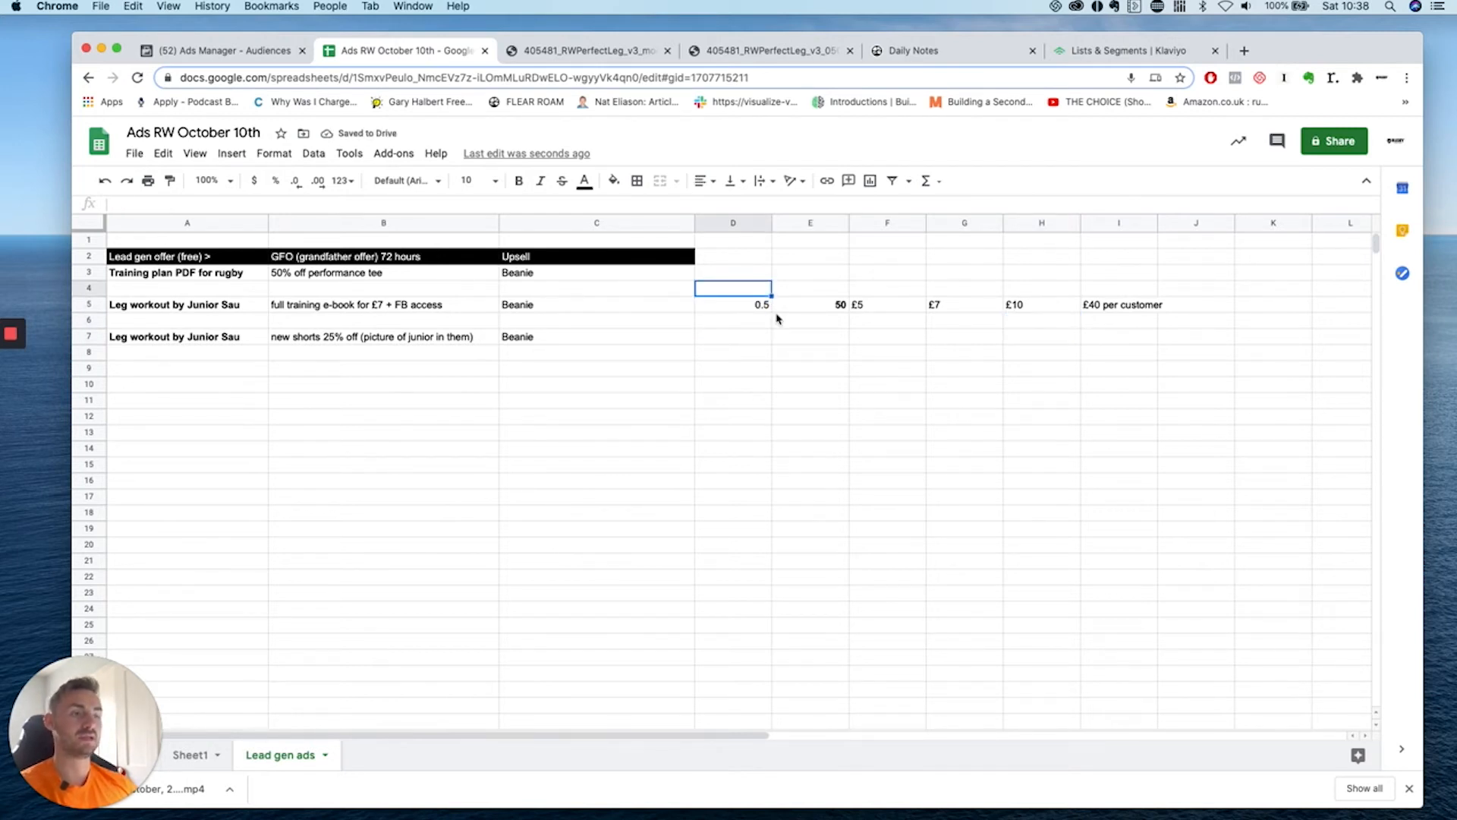
pyautogui.write('0.25')
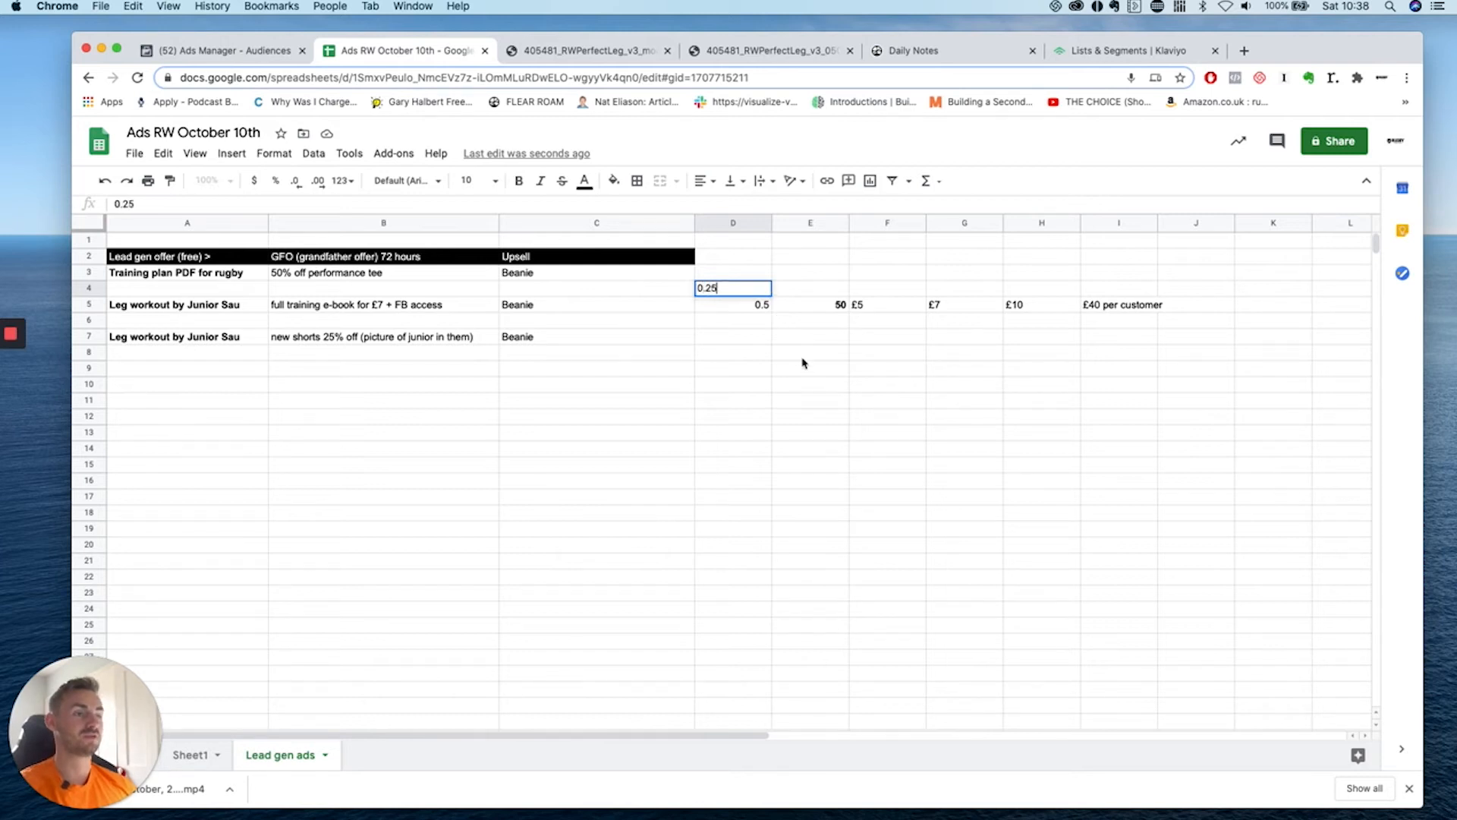
pyautogui.click(803, 358)
# Enter 25 in E4 and make it bold.
pyautogui.click(809, 293)
pyautogui.click(826, 300)
pyautogui.click(825, 291)
pyautogui.write('25')
pyautogui.click(844, 385)
pyautogui.click(825, 300)
pyautogui.click(825, 291)
pyautogui.press('super+b')
pyautogui.click(832, 353)
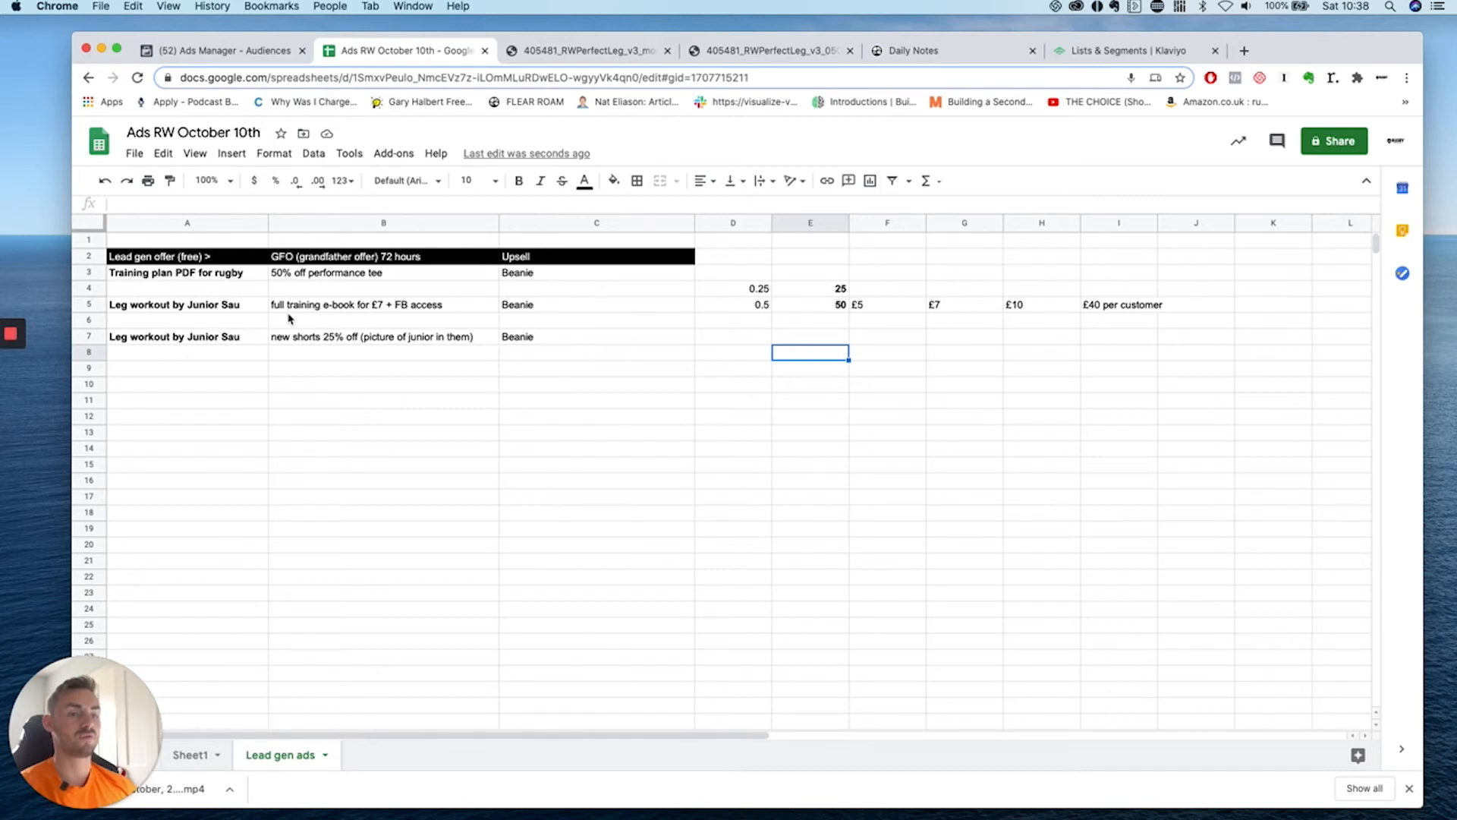
# Clear the prices and '£40 per customer' note from F5:I6.
pyautogui.click(902, 296)
pyautogui.moveTo(889, 307); pyautogui.dragTo(1137, 317)
pyautogui.press('Delete')
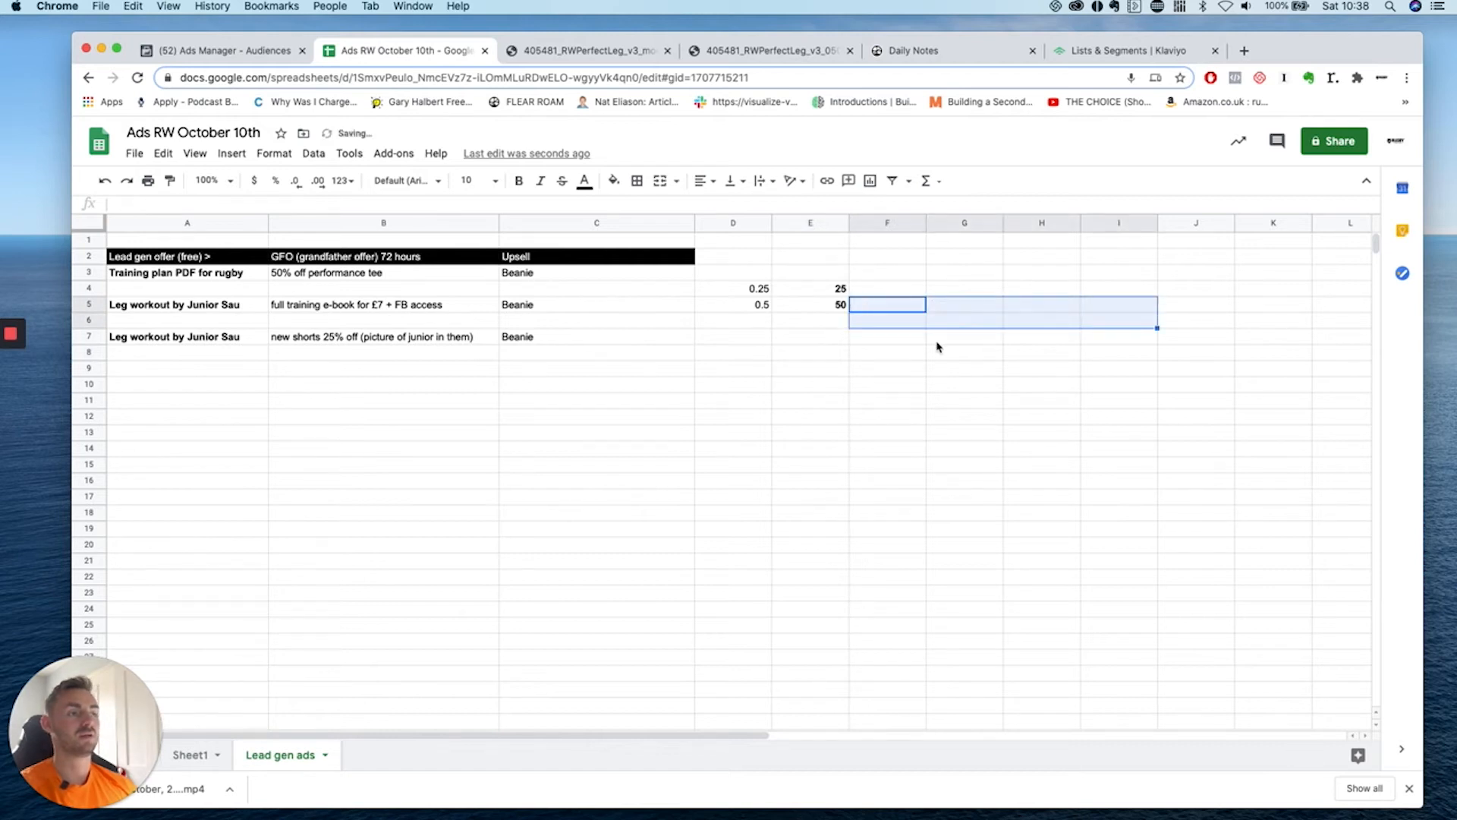
pyautogui.click(939, 344)
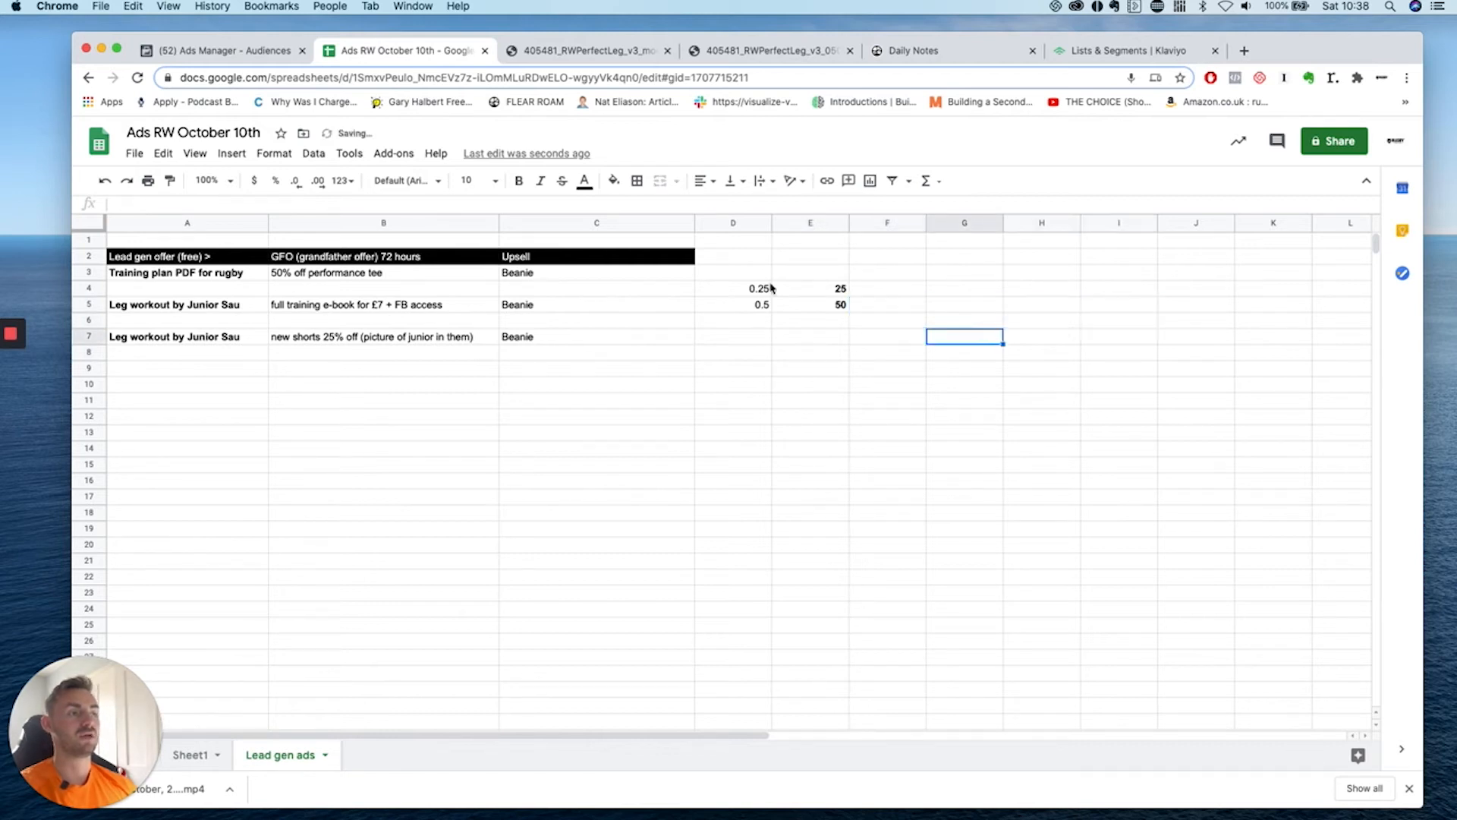
# Review the 0.25 and 0.5 rates and confirm the bold 50 in E5.
pyautogui.click(880, 293)
pyautogui.click(346, 311)
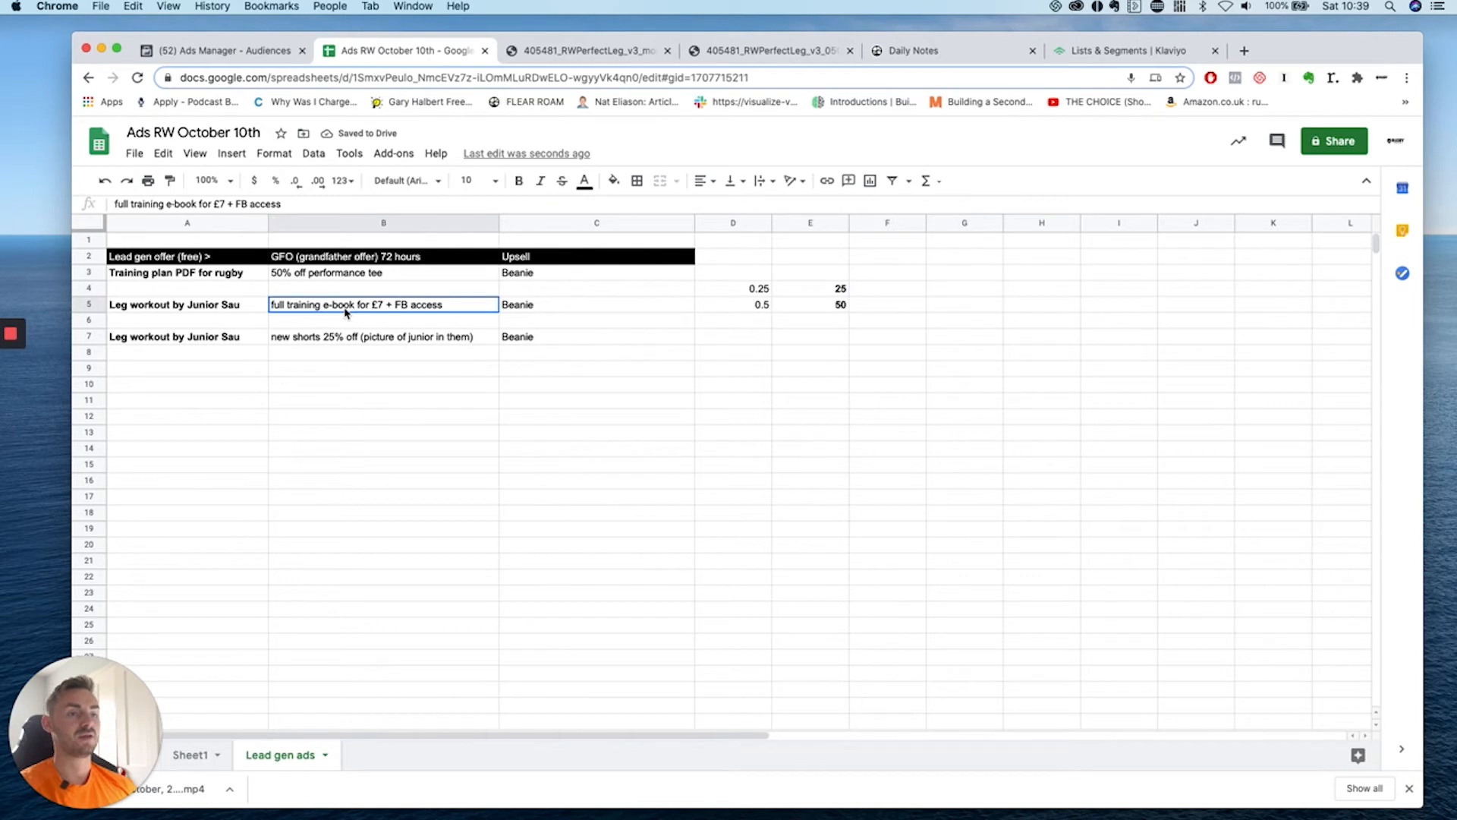
pyautogui.click(856, 294)
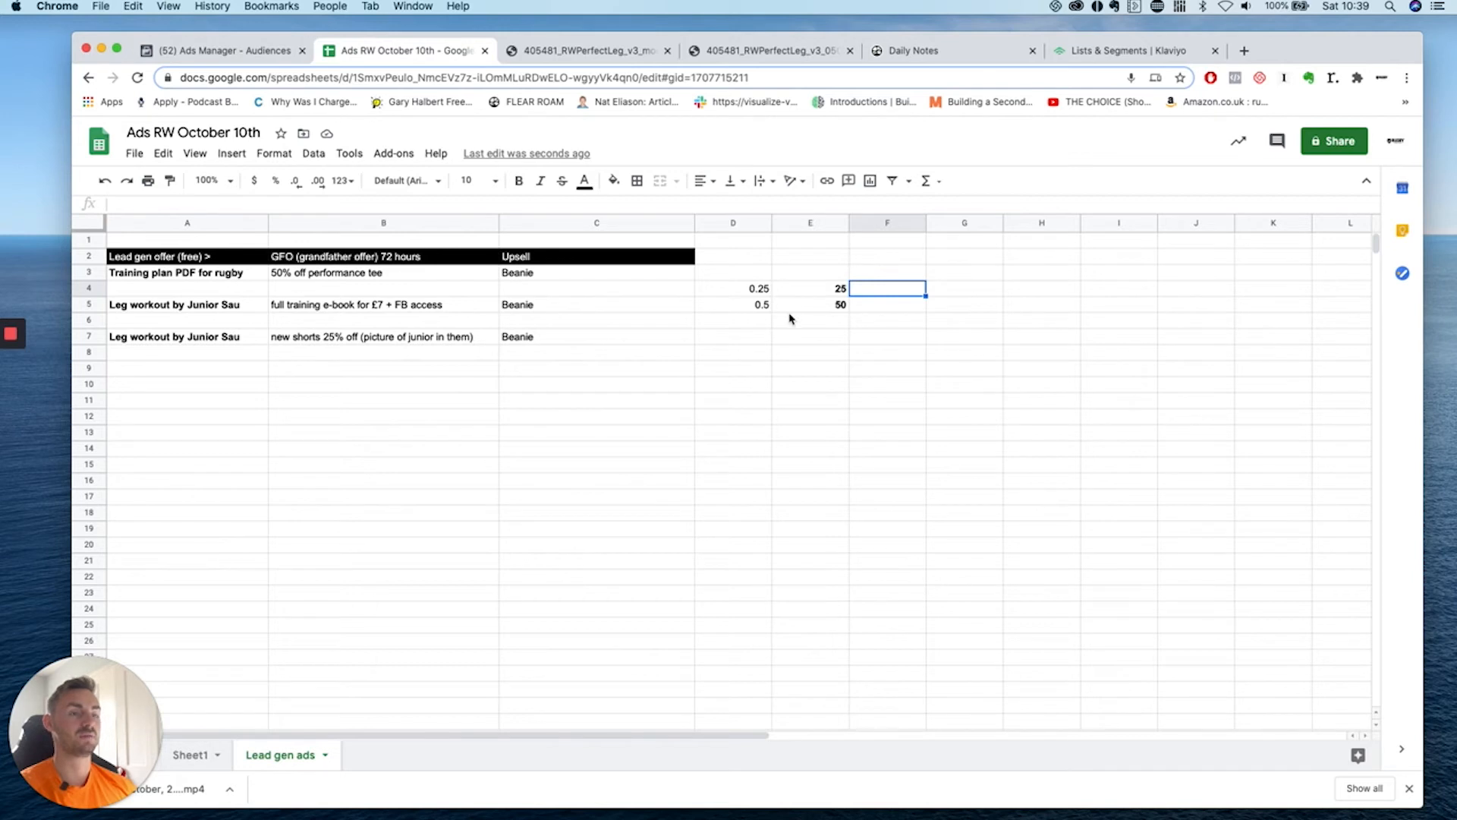
pyautogui.moveTo(759, 290); pyautogui.dragTo(761, 306)
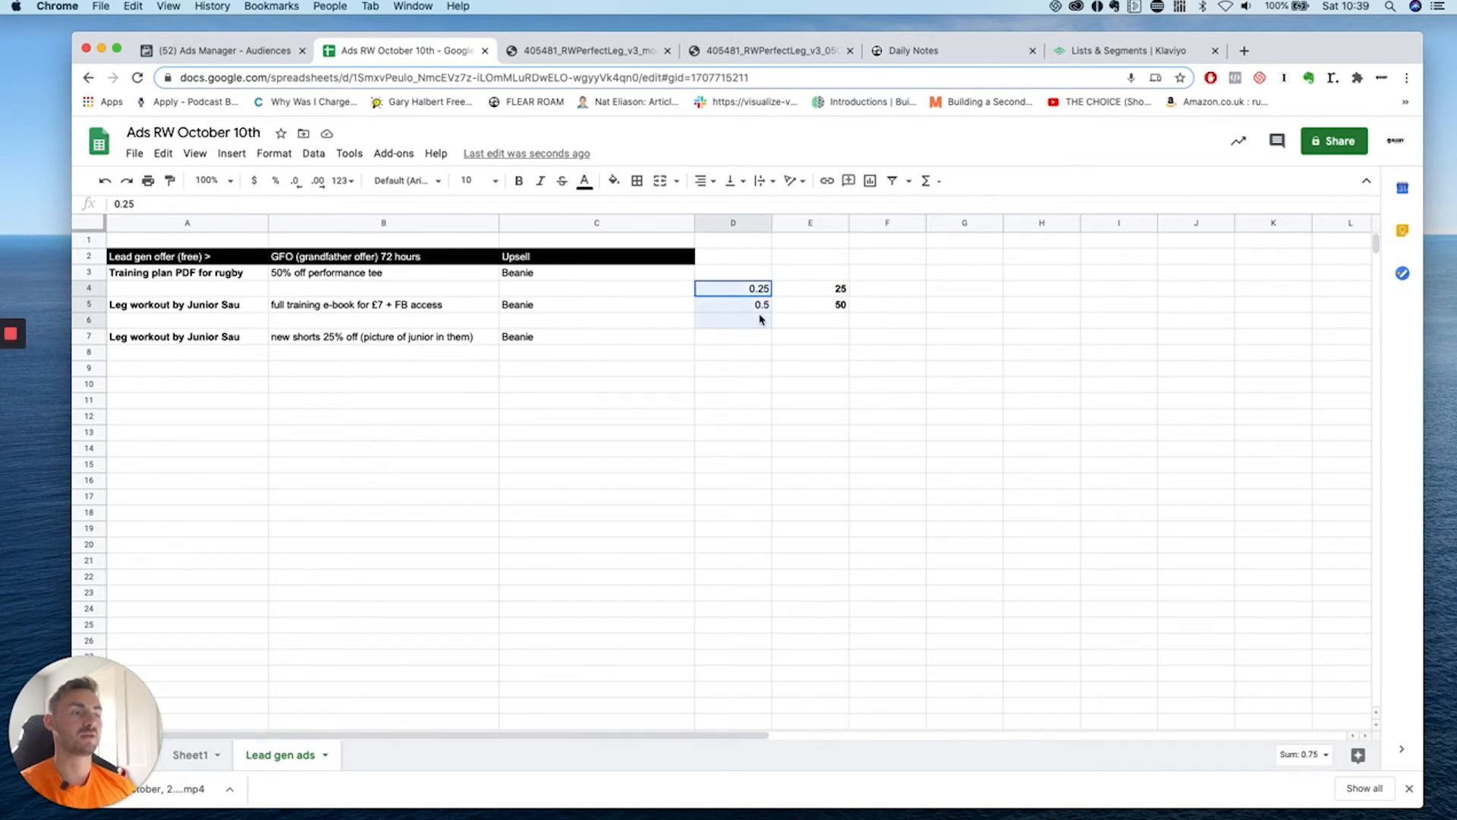
pyautogui.click(837, 307)
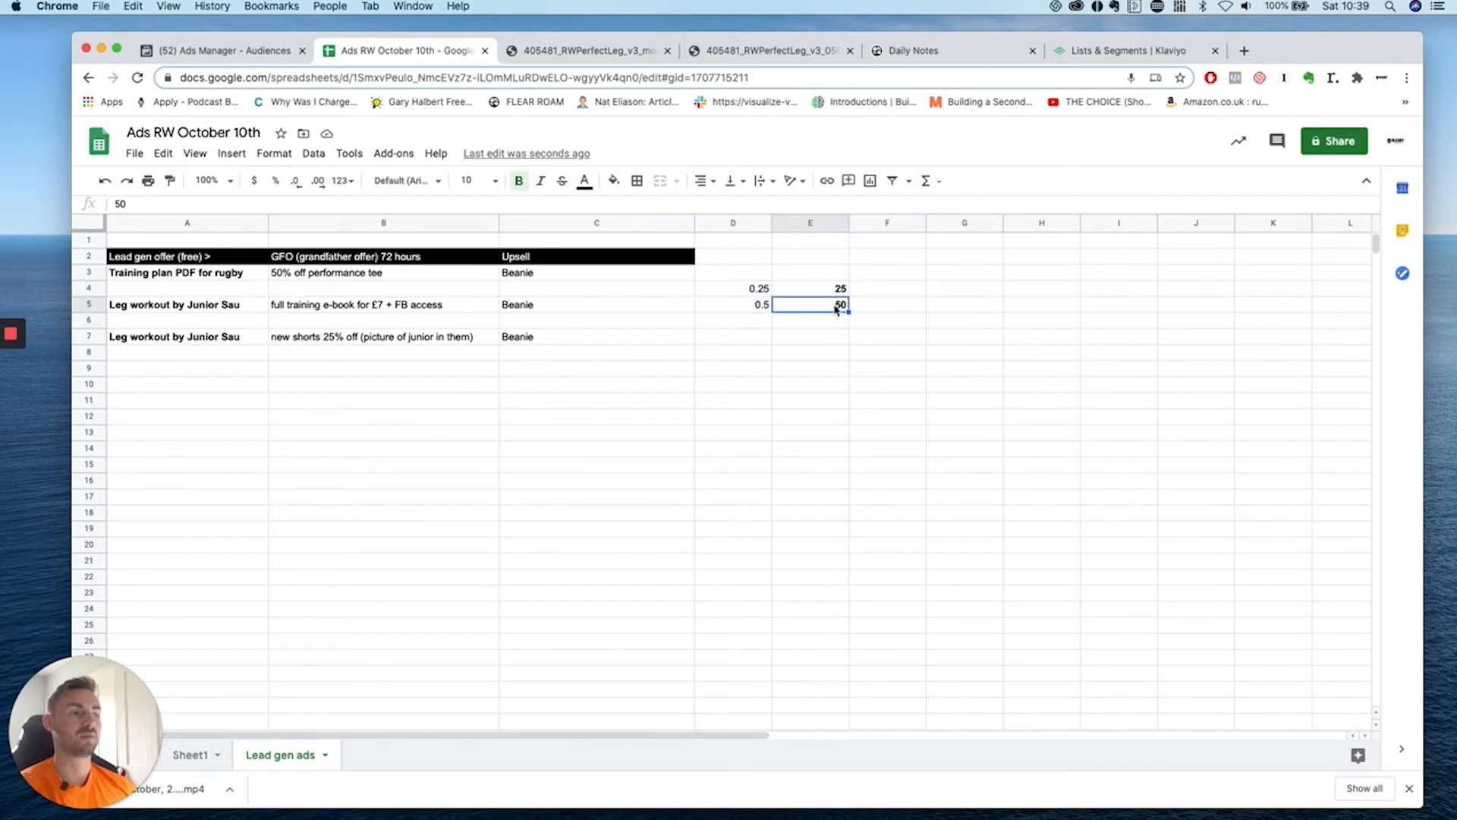
pyautogui.click(873, 311)
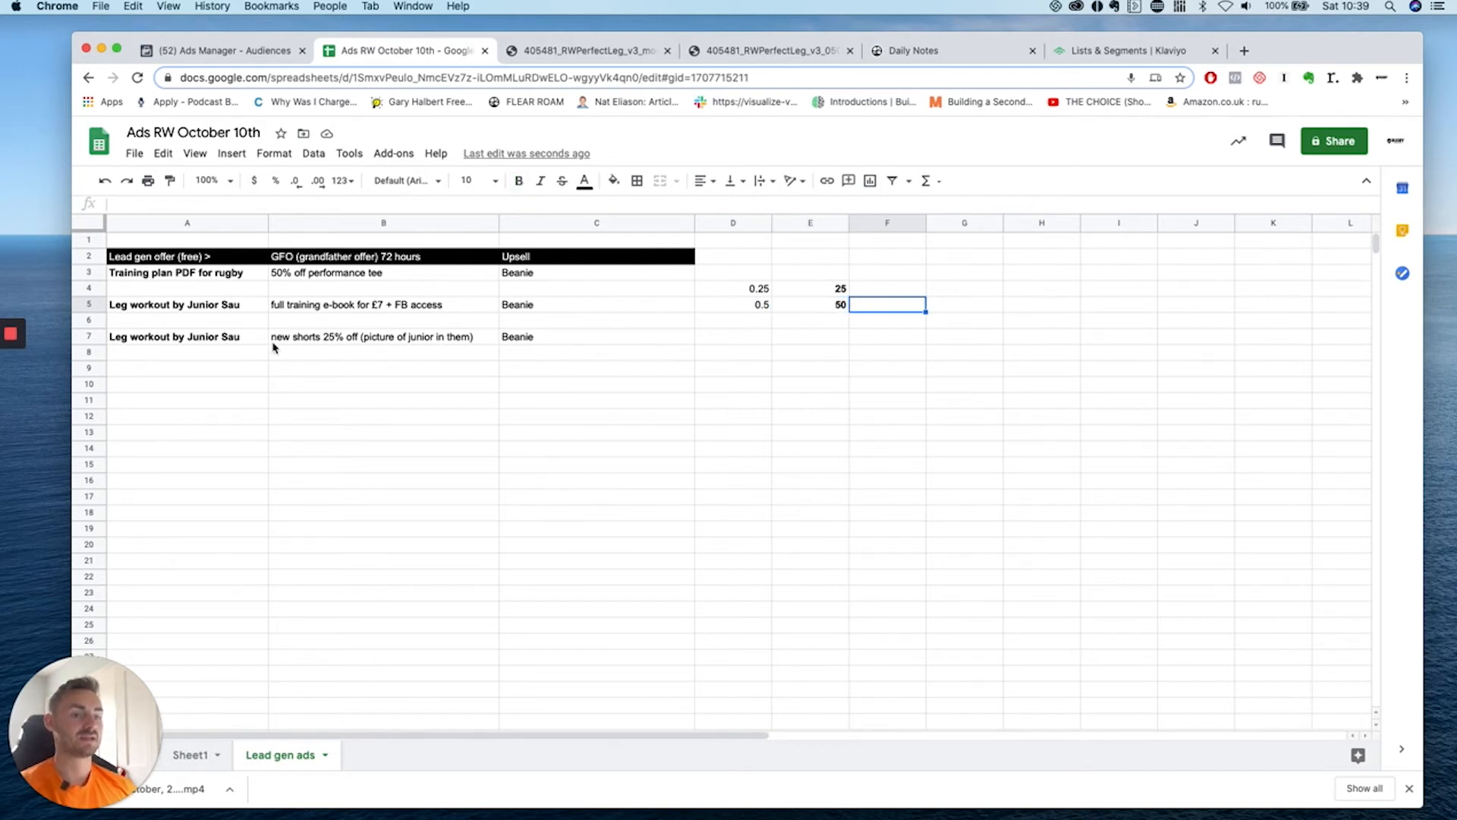
pyautogui.click(283, 502)
# Enter a cost of 0.30p with the label 'email' below the offers.
pyautogui.write('0.30')
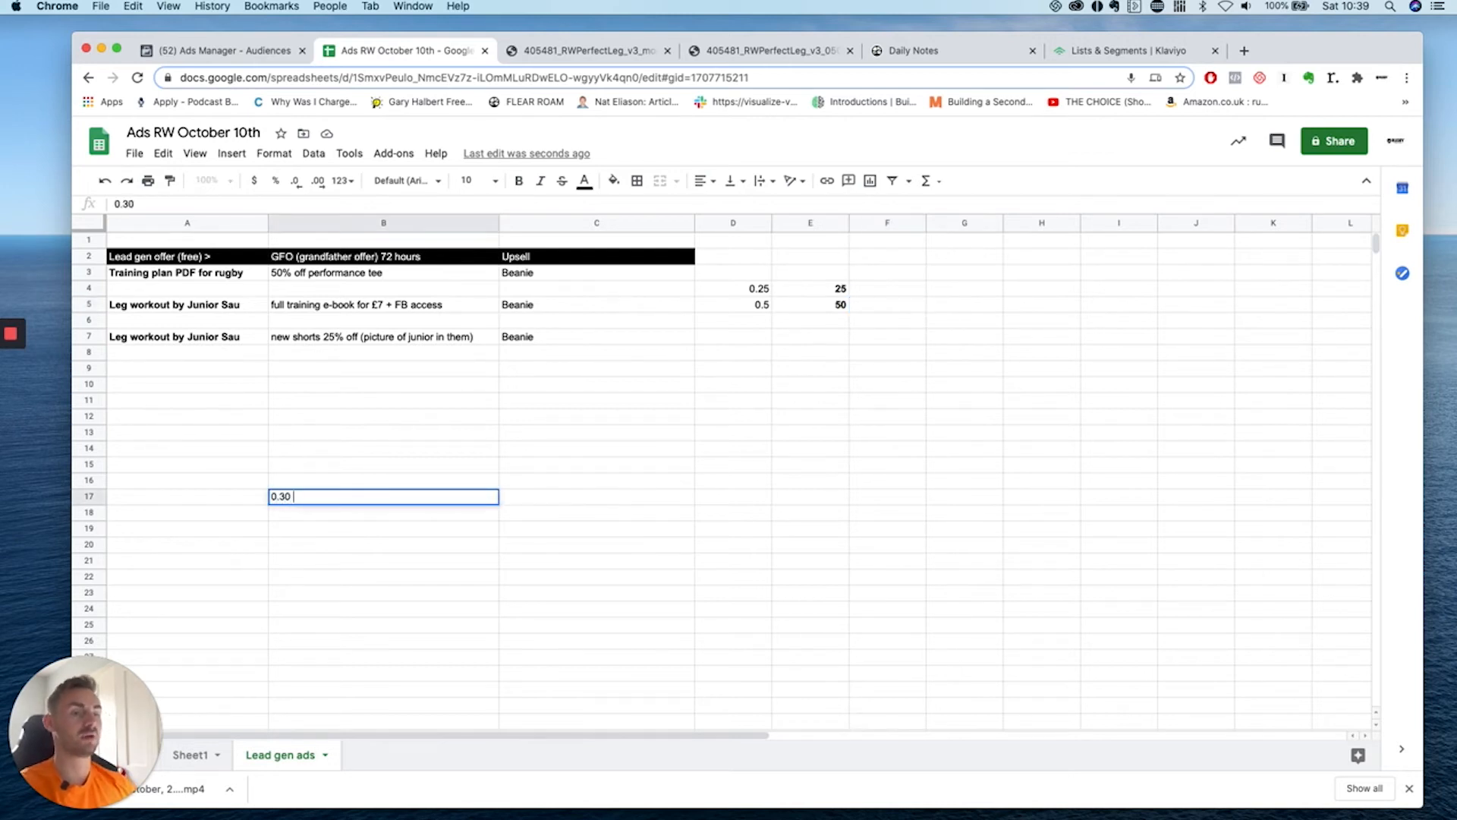
pyautogui.write('.30')
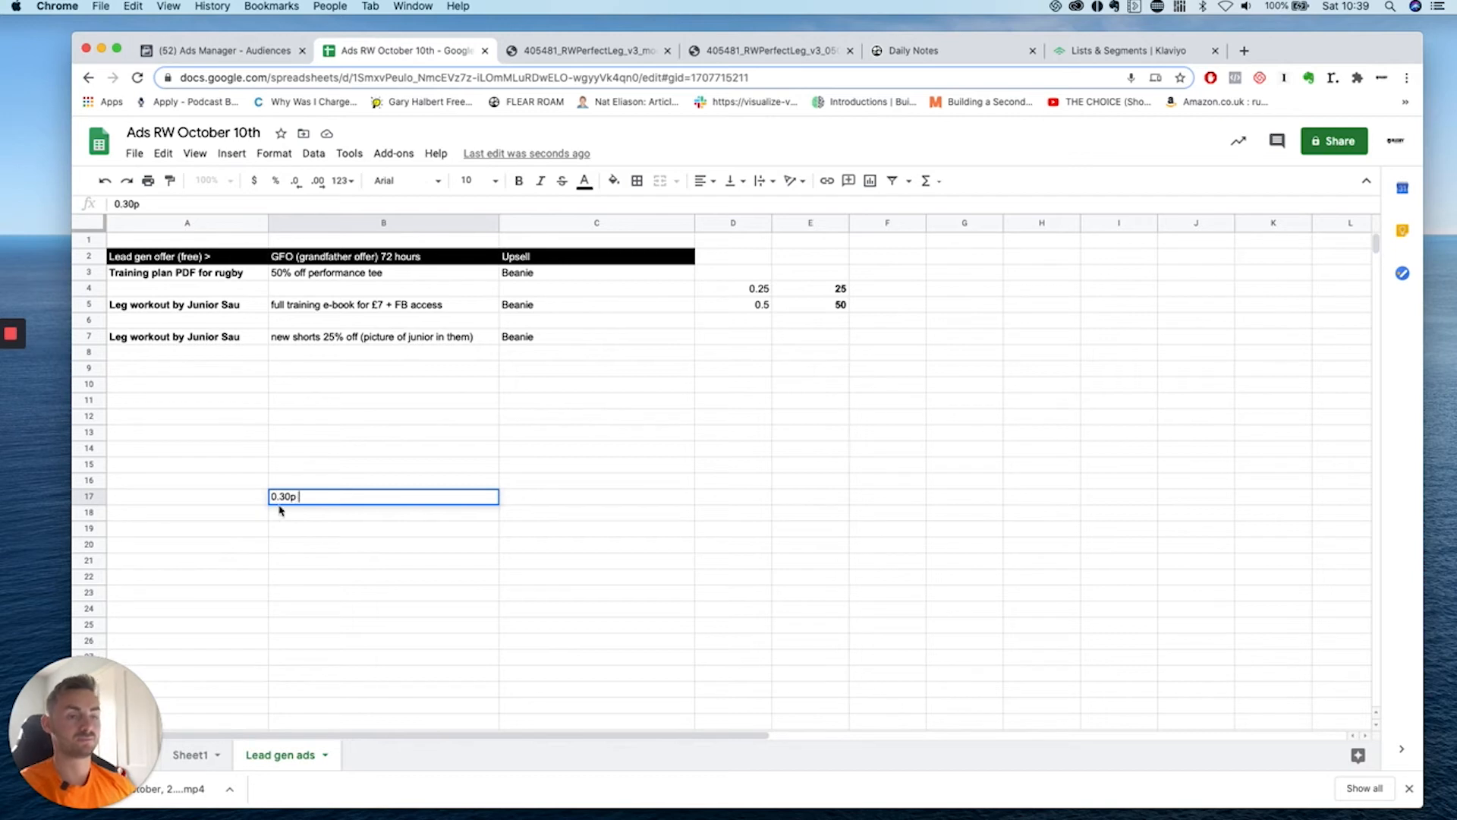
pyautogui.click(260, 503)
pyautogui.write('email')
pyautogui.click(267, 528)
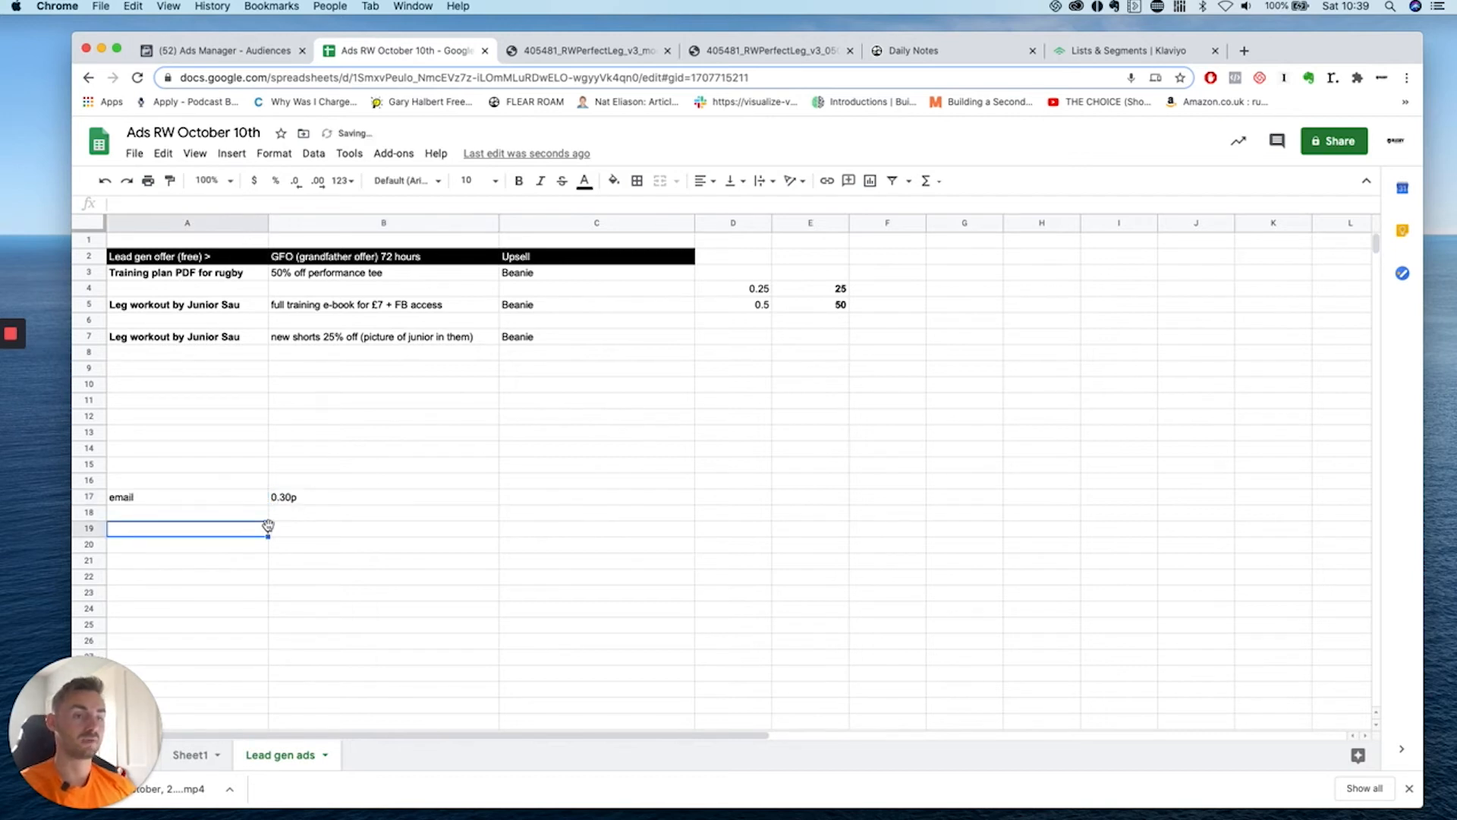
# Add a £100 budget row, computing 100/0.30, noted as '333 emails per day'.
pyautogui.click(245, 516)
pyautogui.write('£100')
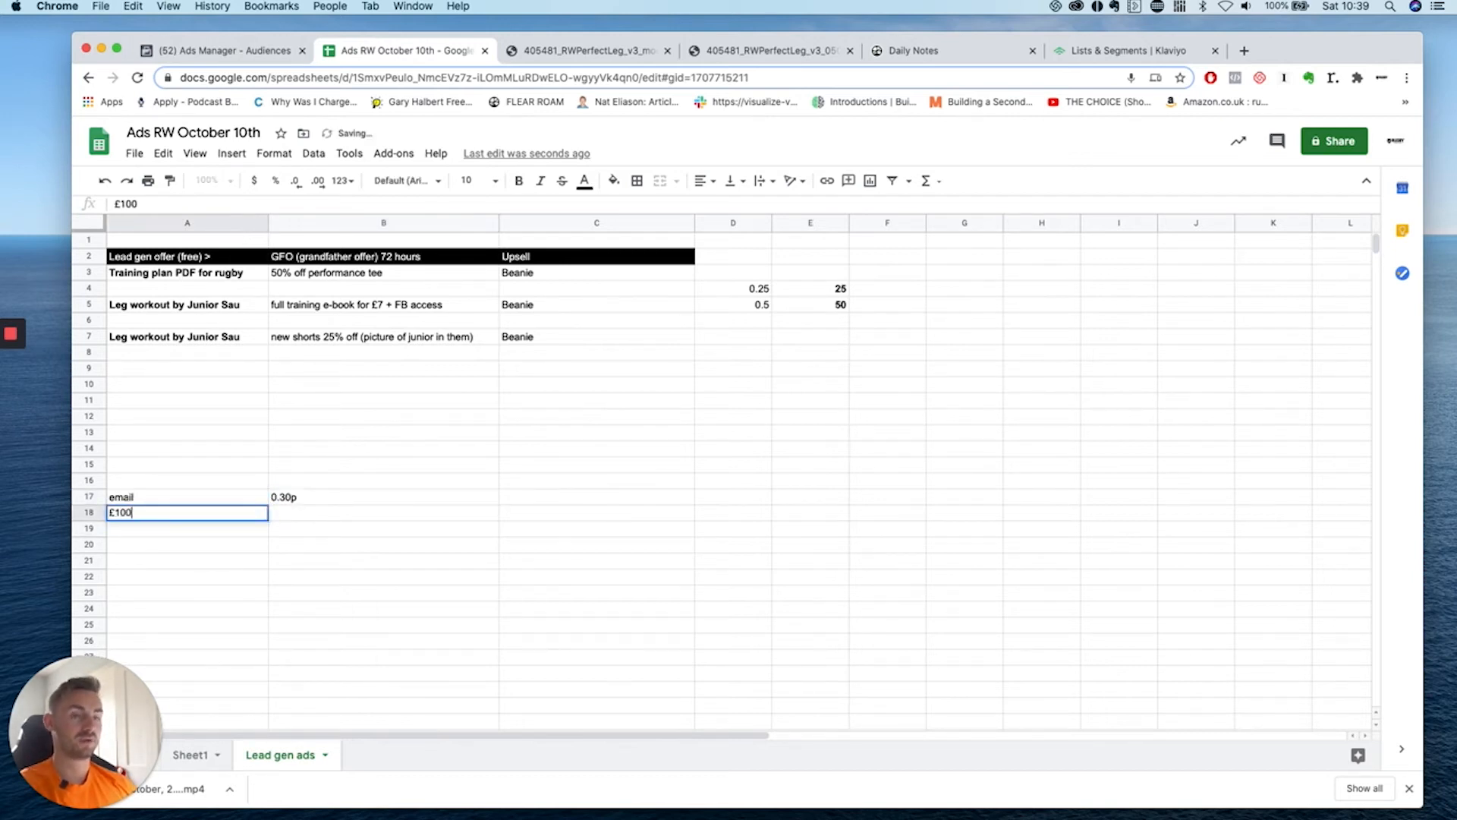
pyautogui.click(381, 510)
pyautogui.click(379, 499)
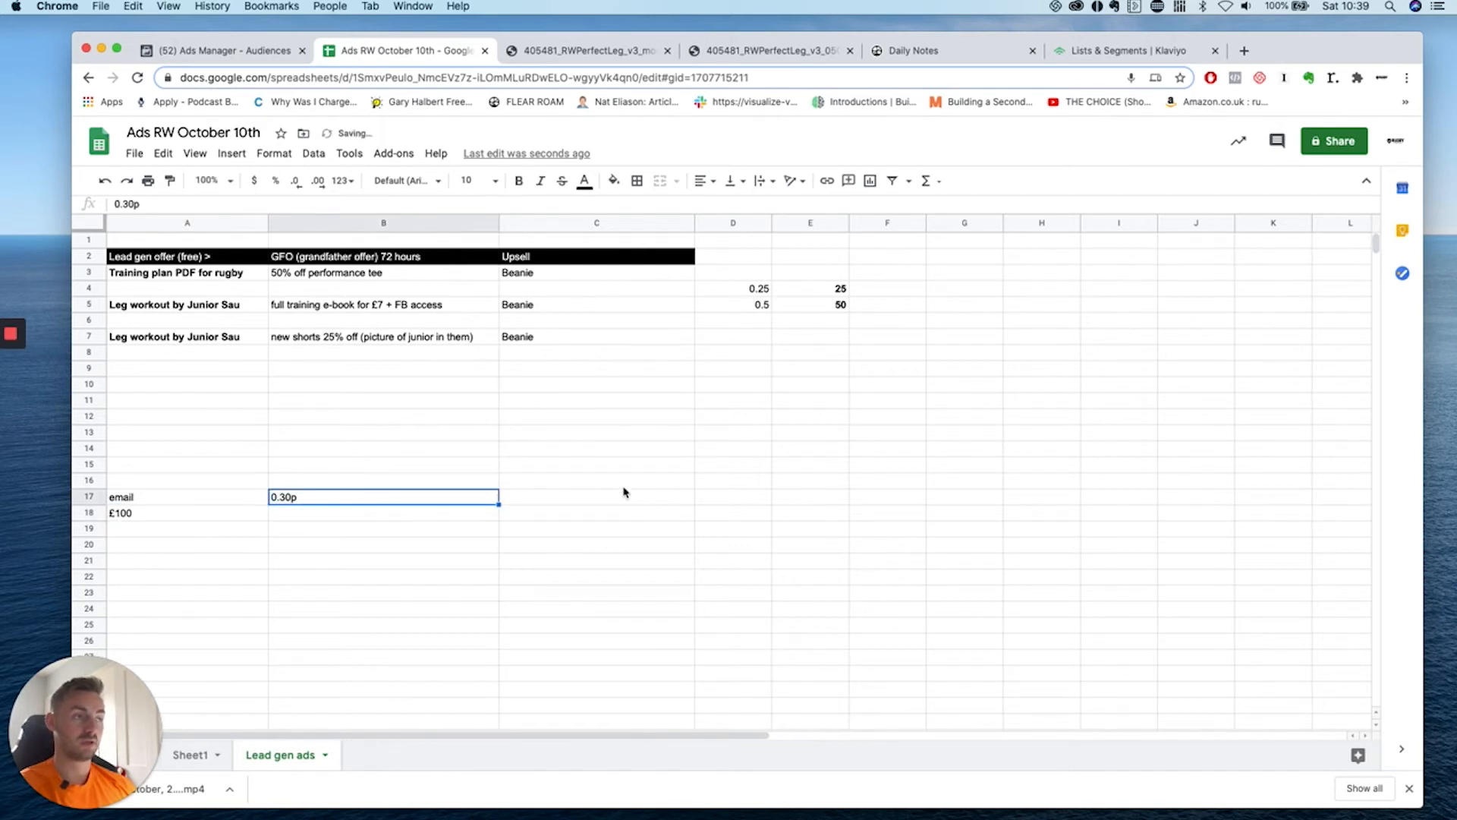
pyautogui.press('super+space')
pyautogui.write('100/0.39')
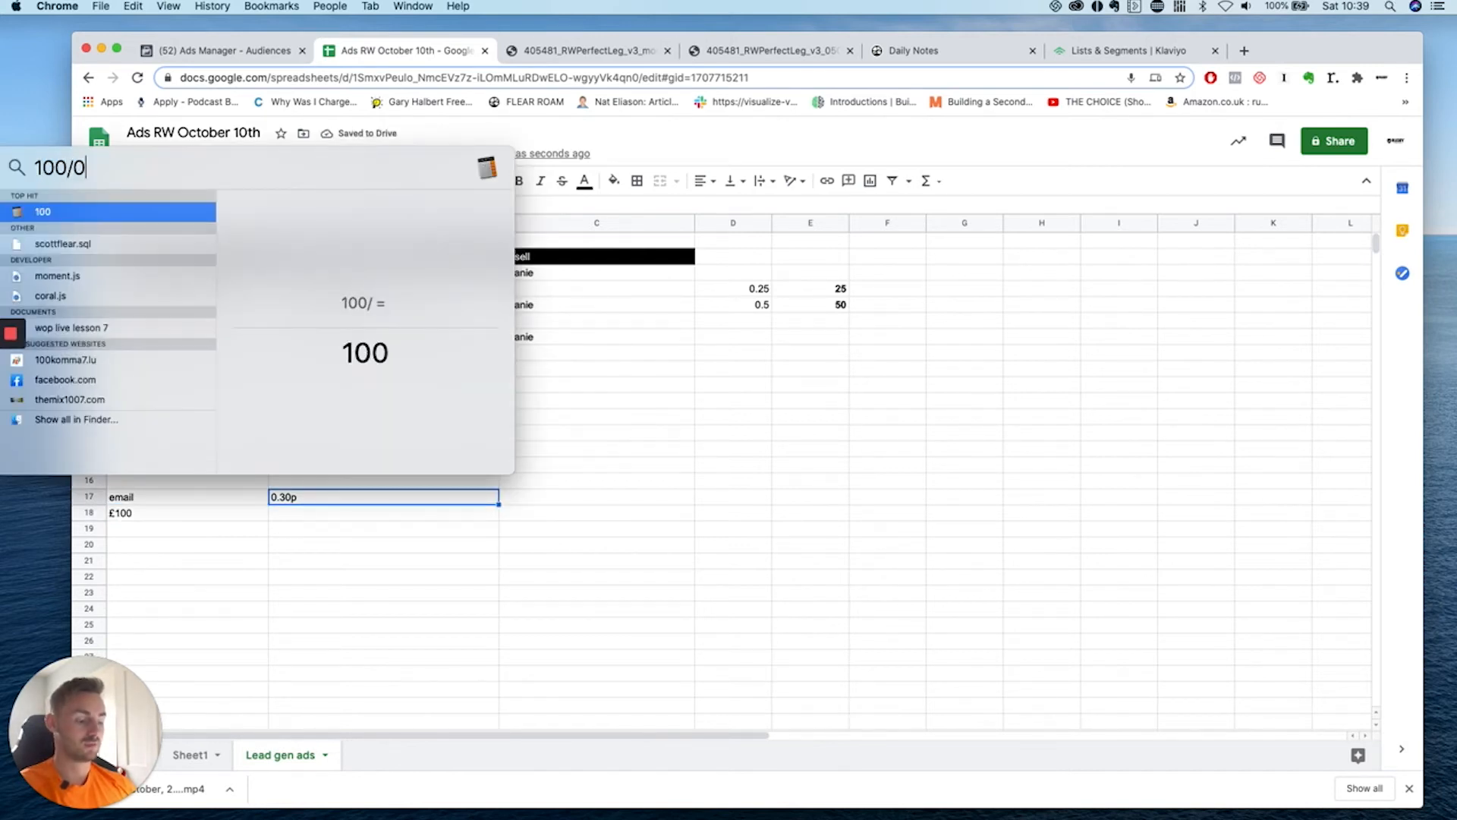
pyautogui.press('BackSpace')
pyautogui.press('BackSpace')
pyautogui.write('30')
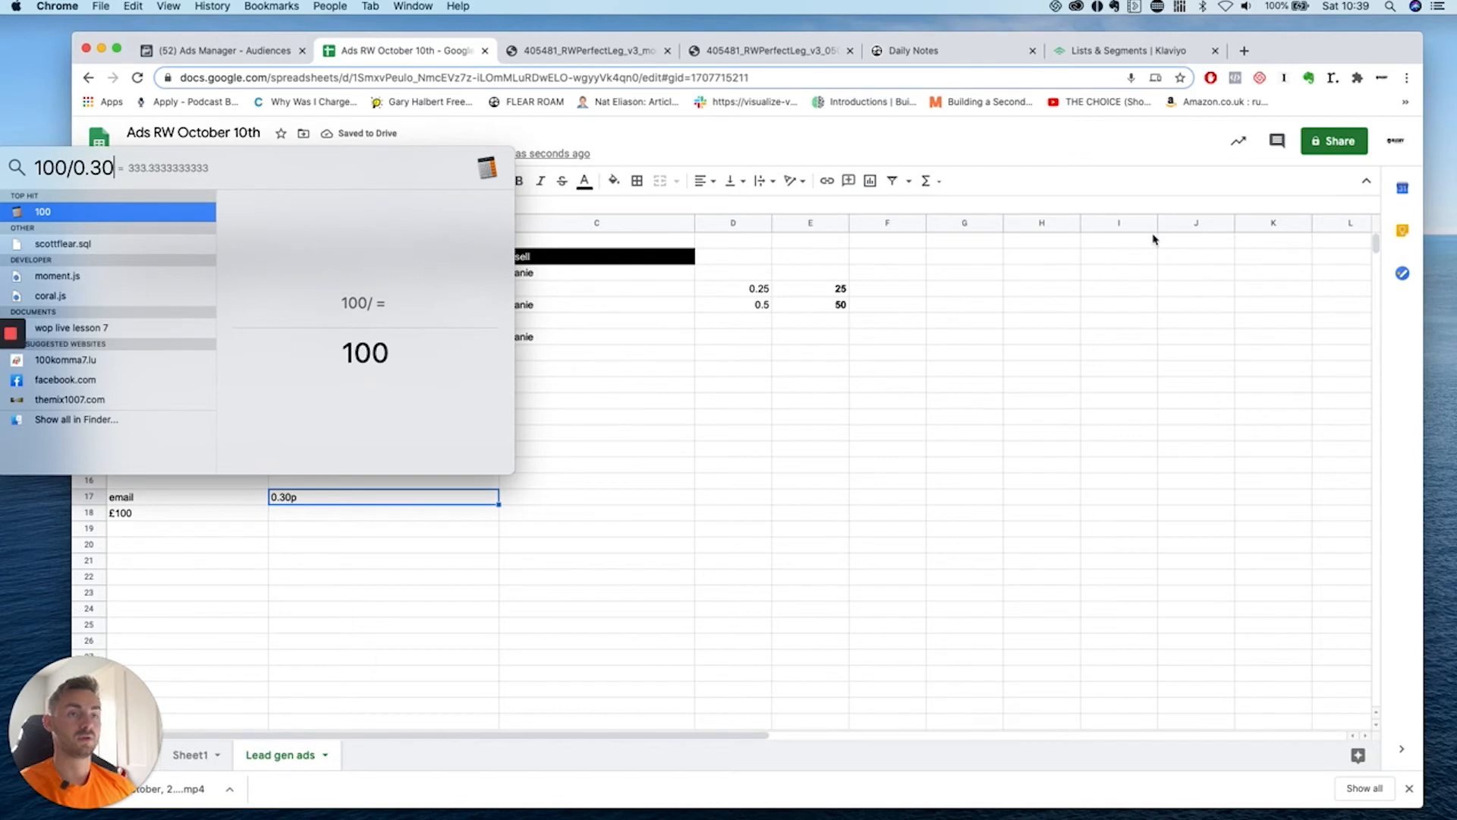
pyautogui.press('Escape')
pyautogui.click(381, 516)
pyautogui.write('333 emails per day')
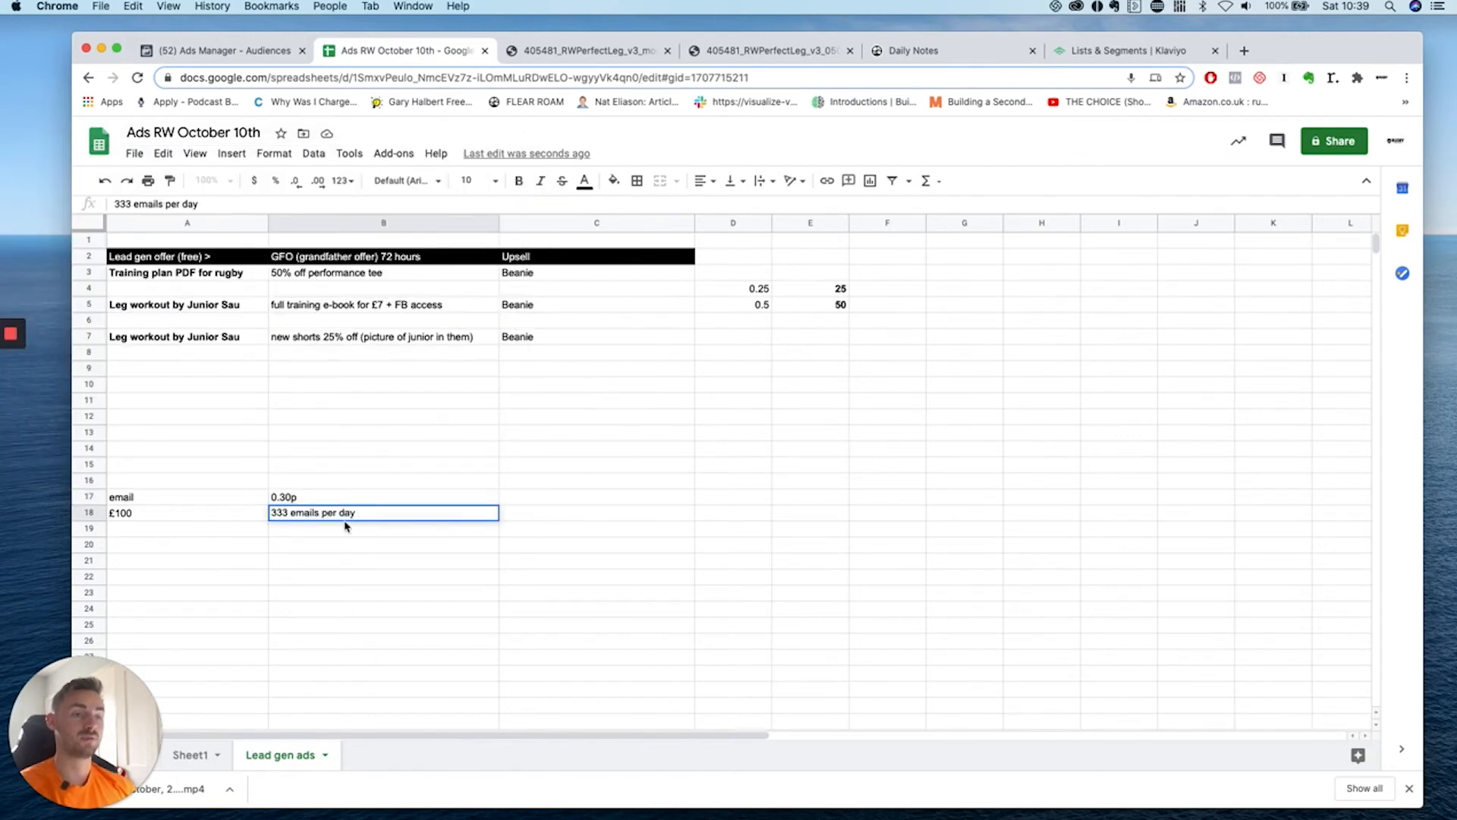
pyautogui.click(223, 535)
# Add a '3 day nurture' row with '999 emails' beside it.
pyautogui.write('3 day ni')
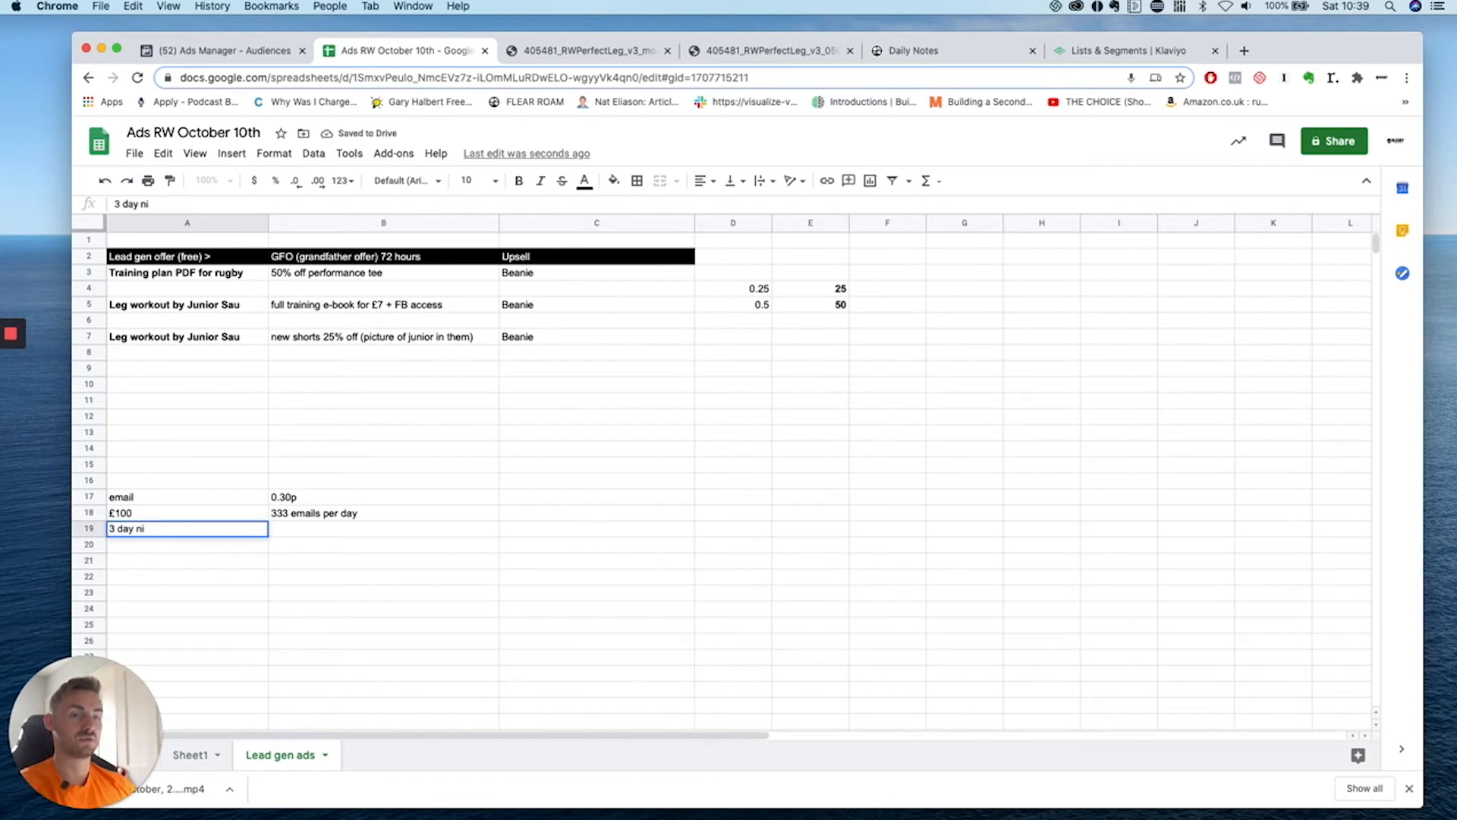
pyautogui.press('BackSpace')
pyautogui.write('urture')
pyautogui.click(343, 535)
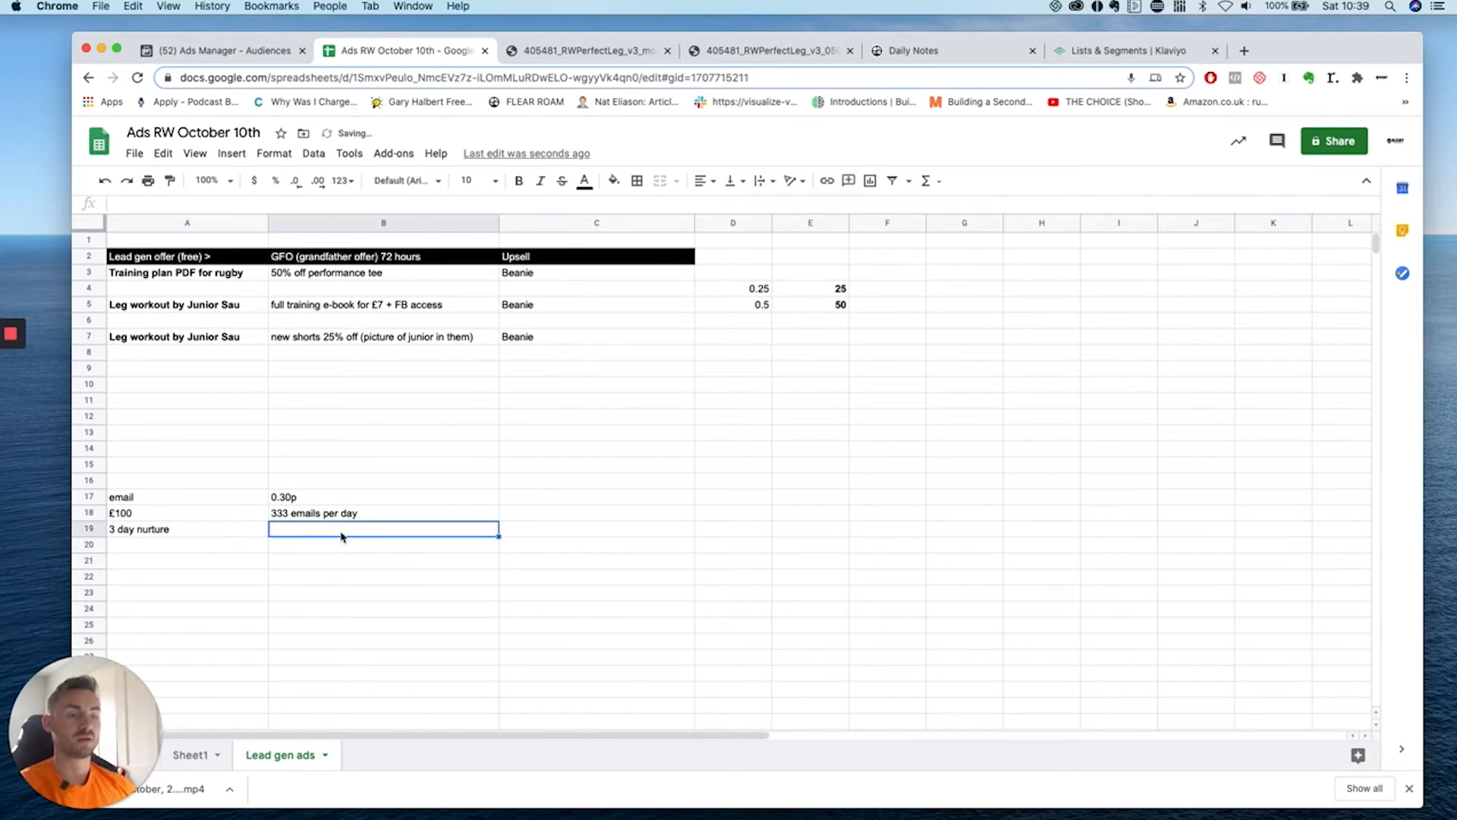
pyautogui.write('999 ea')
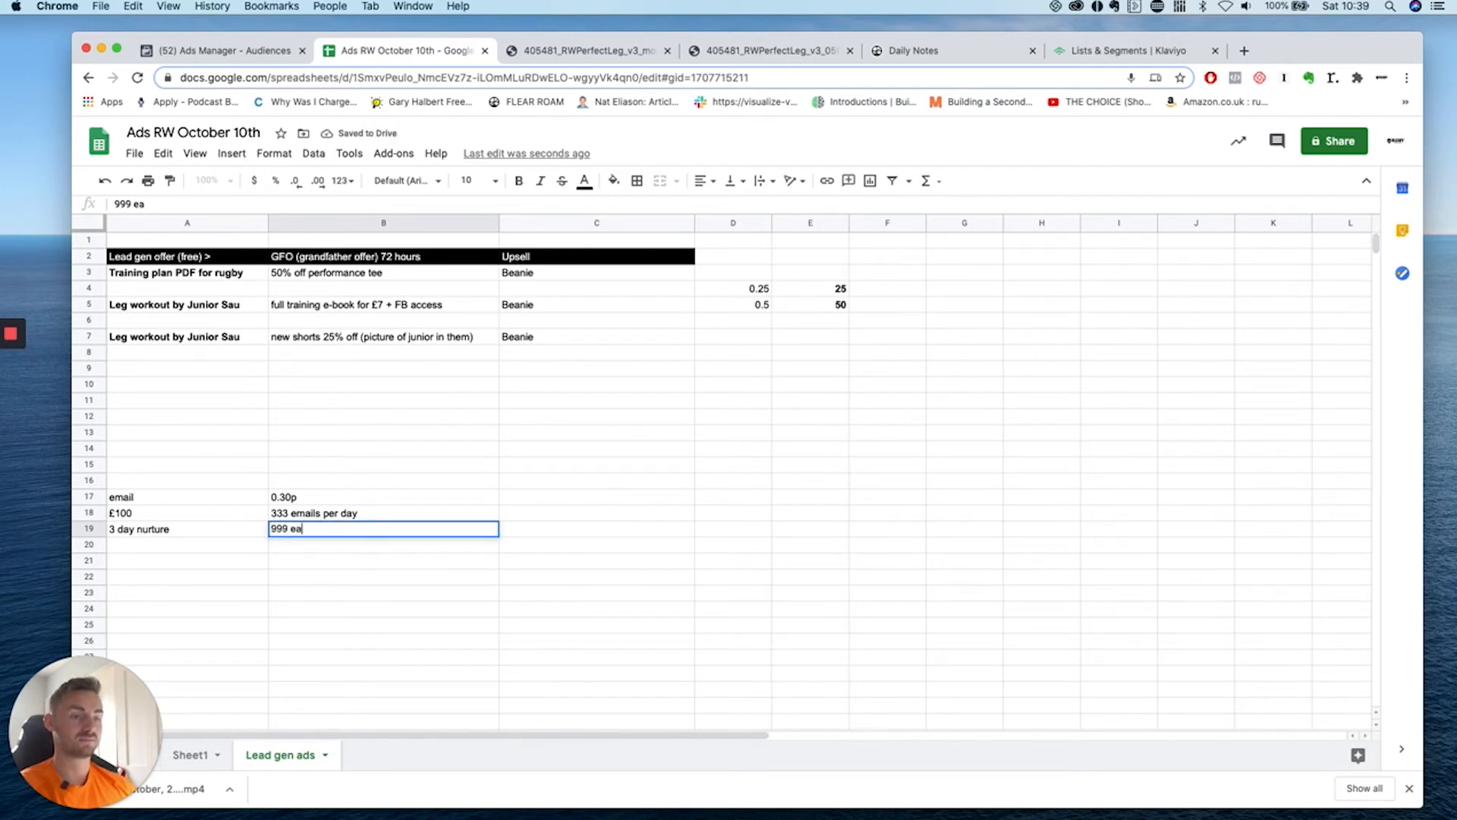
pyautogui.write('il')
pyautogui.press('BackSpace')
pyautogui.write('ails')
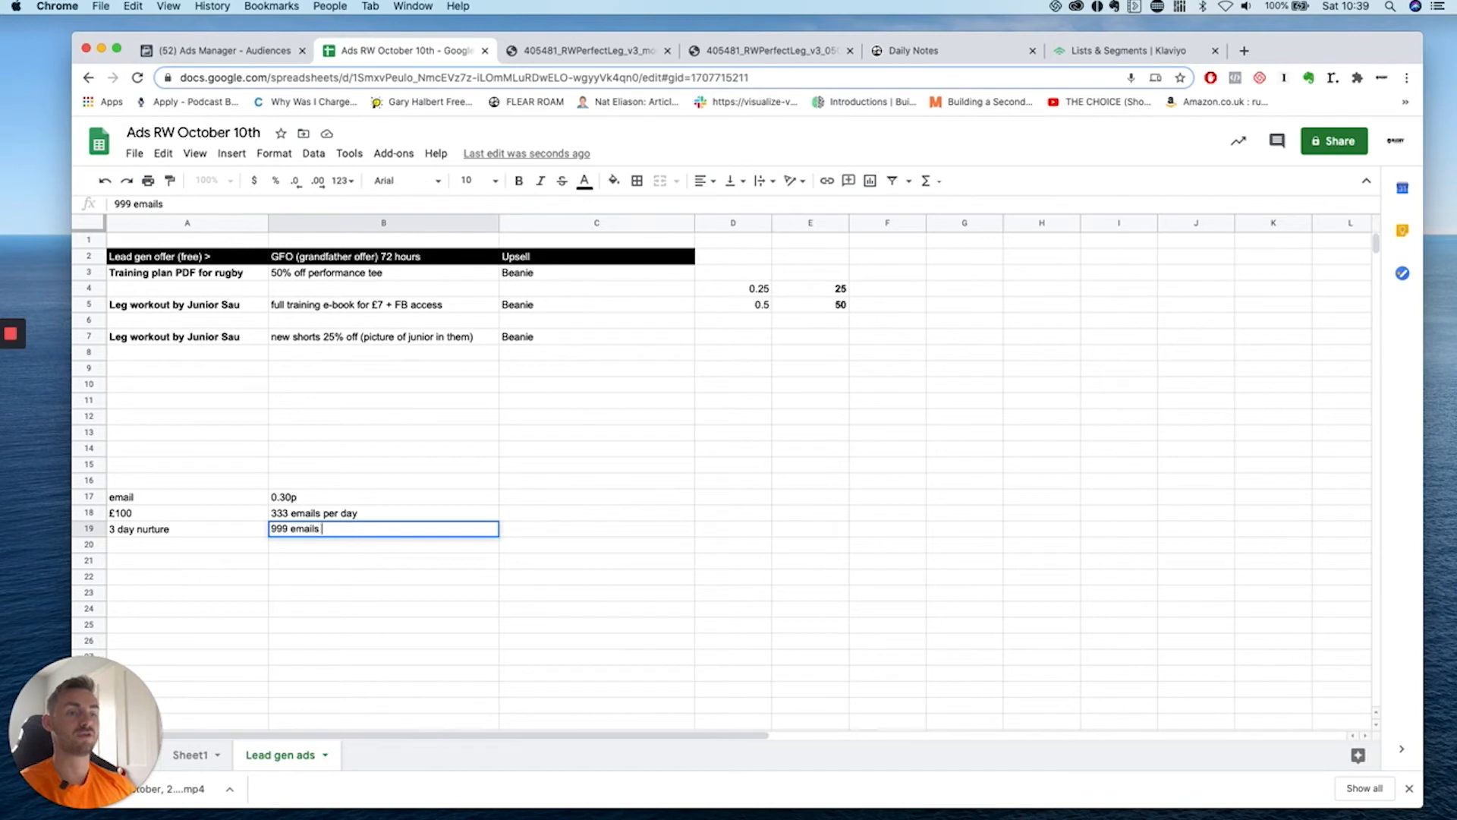
pyautogui.click(350, 563)
# Add the note '1000 seeing offer for' beside the 999 emails total.
pyautogui.scroll(-1, 370, 558)
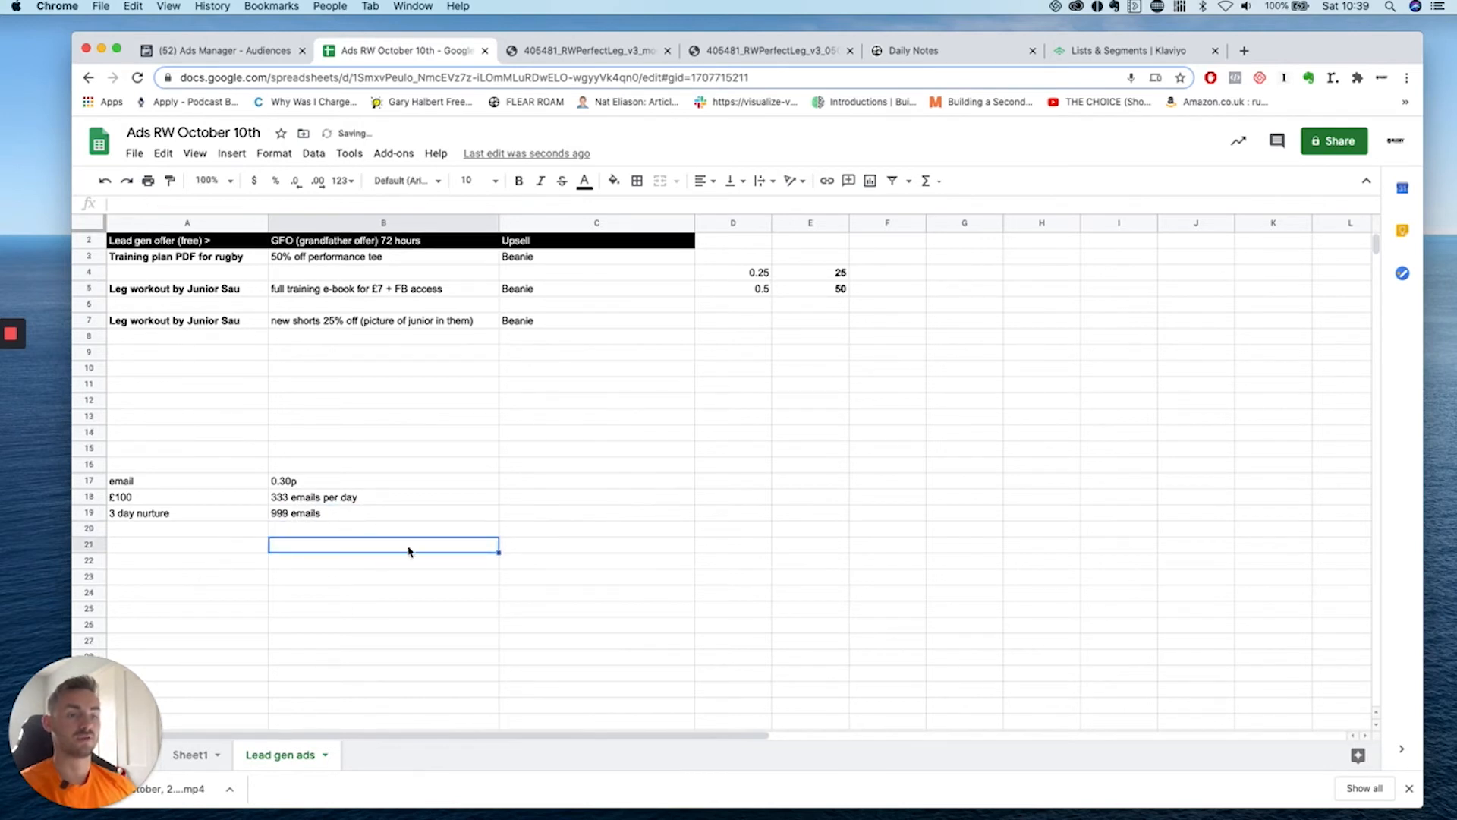
pyautogui.click(222, 512)
pyautogui.click(318, 516)
pyautogui.moveTo(340, 502); pyautogui.dragTo(340, 525)
pyautogui.click(340, 549)
pyautogui.click(445, 514)
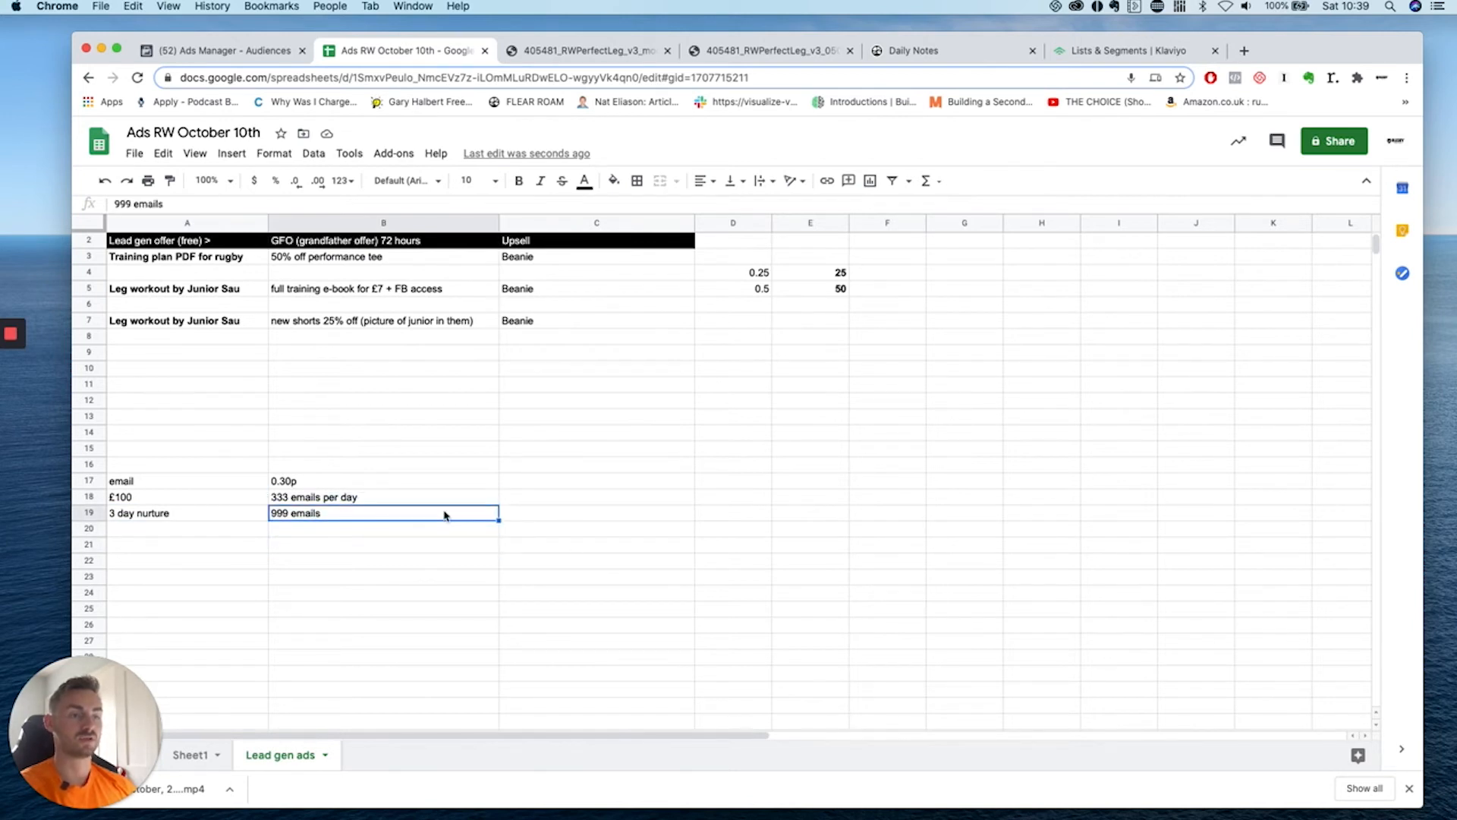
pyautogui.click(521, 515)
pyautogui.write('1000')
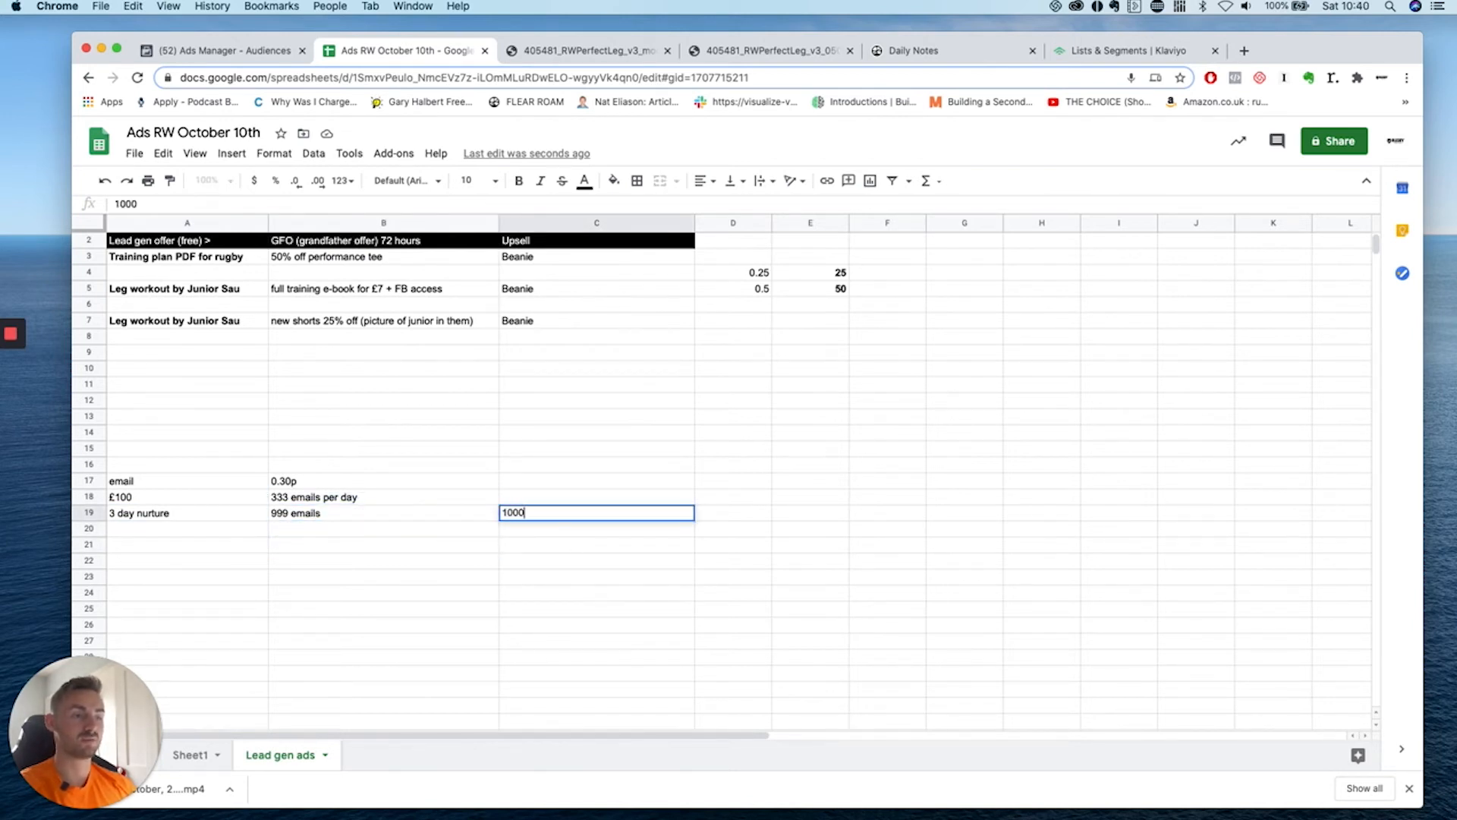
pyautogui.write(' seeing offer for')
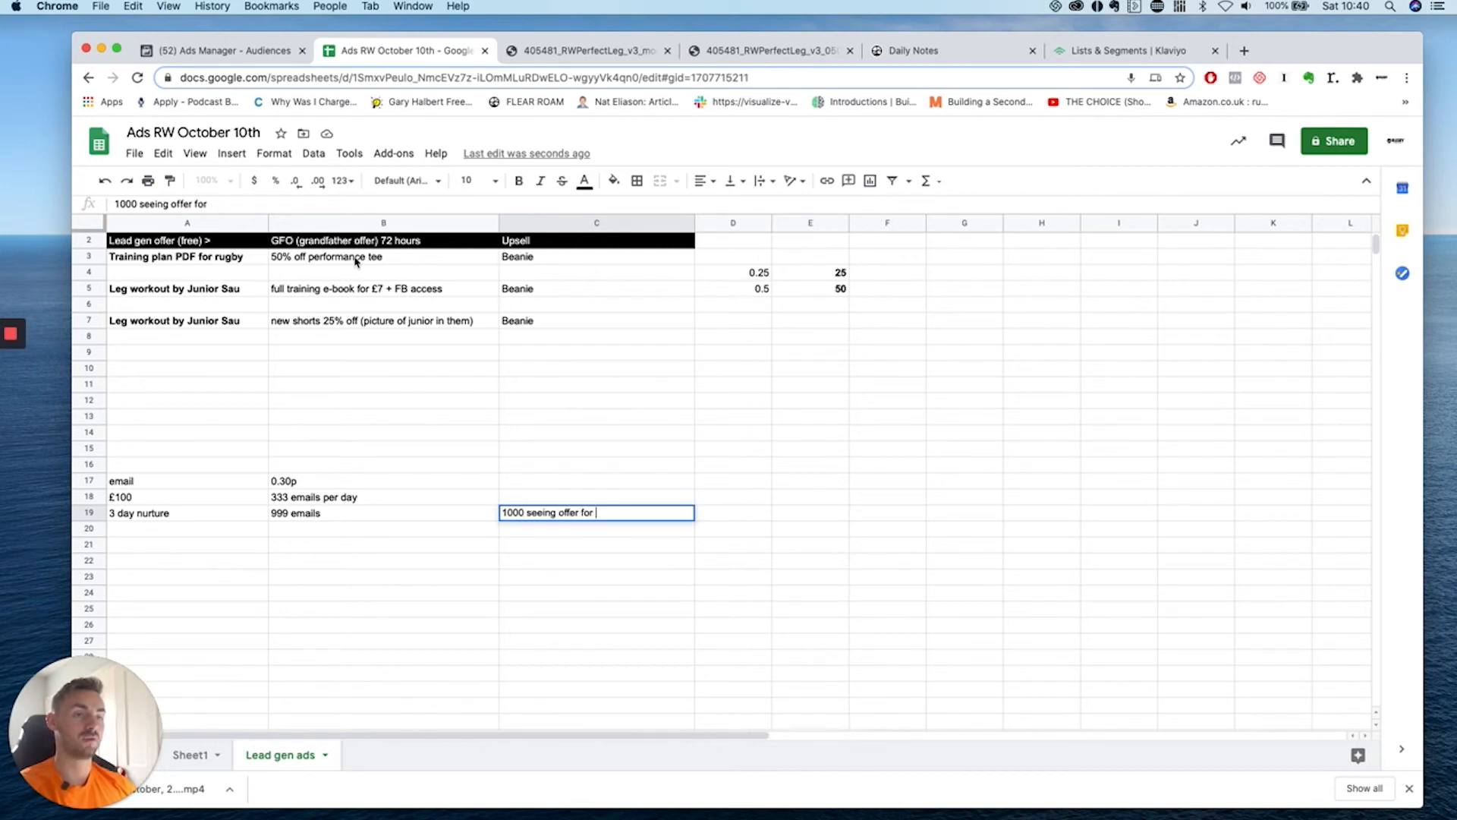
pyautogui.moveTo(356, 261); pyautogui.dragTo(390, 322)
pyautogui.click(668, 520)
pyautogui.click(569, 534)
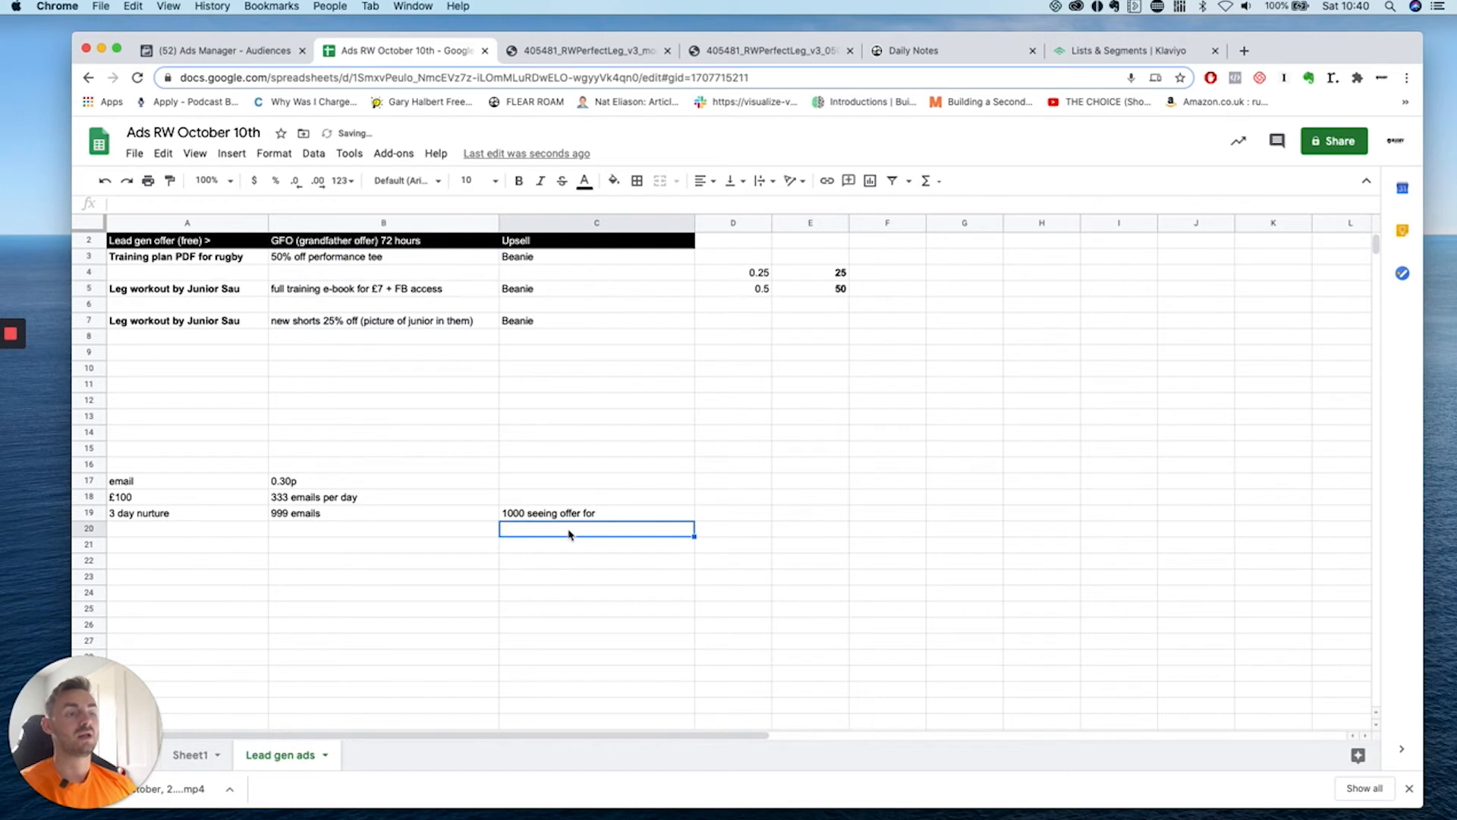
pyautogui.click(621, 518)
pyautogui.click(619, 529)
pyautogui.click(497, 529)
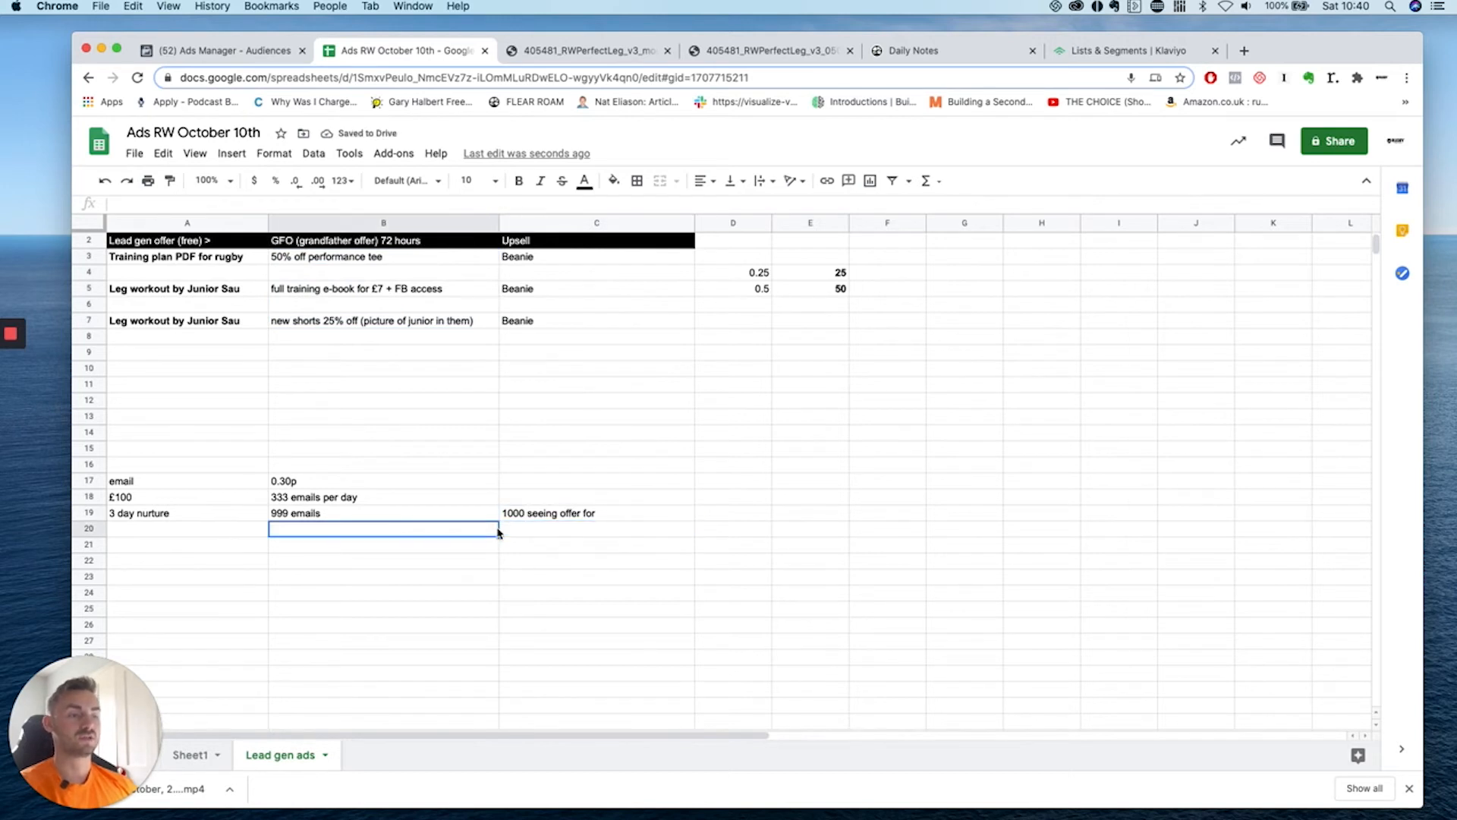
# Delete the email-cost and nurture notes in A15:C22 and return to the offer table.
pyautogui.moveTo(188, 448); pyautogui.dragTo(684, 563)
pyautogui.press('Delete')
pyautogui.click(364, 342)
pyautogui.scroll(1, 364, 343)
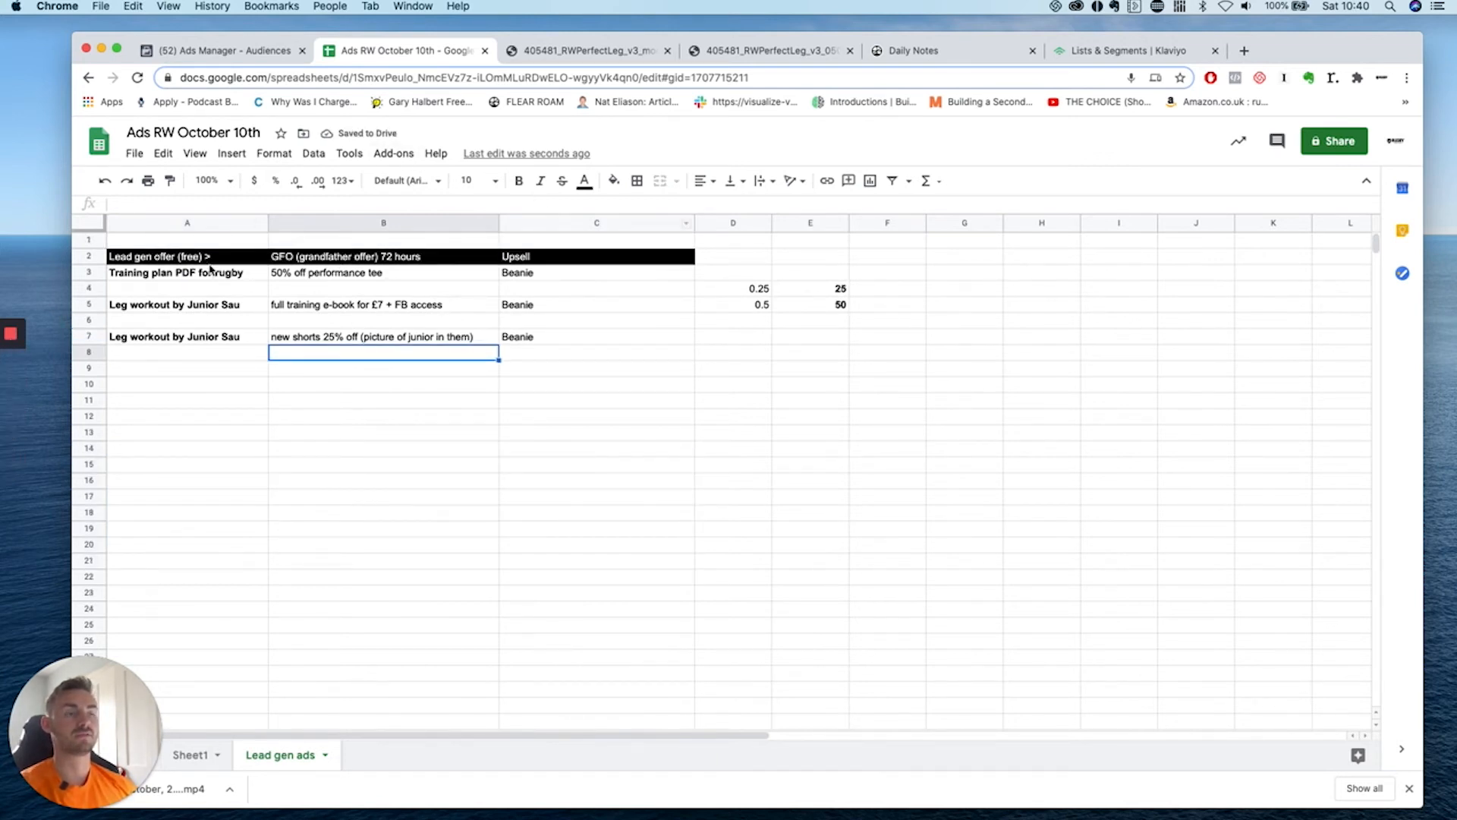
pyautogui.moveTo(2, 349)
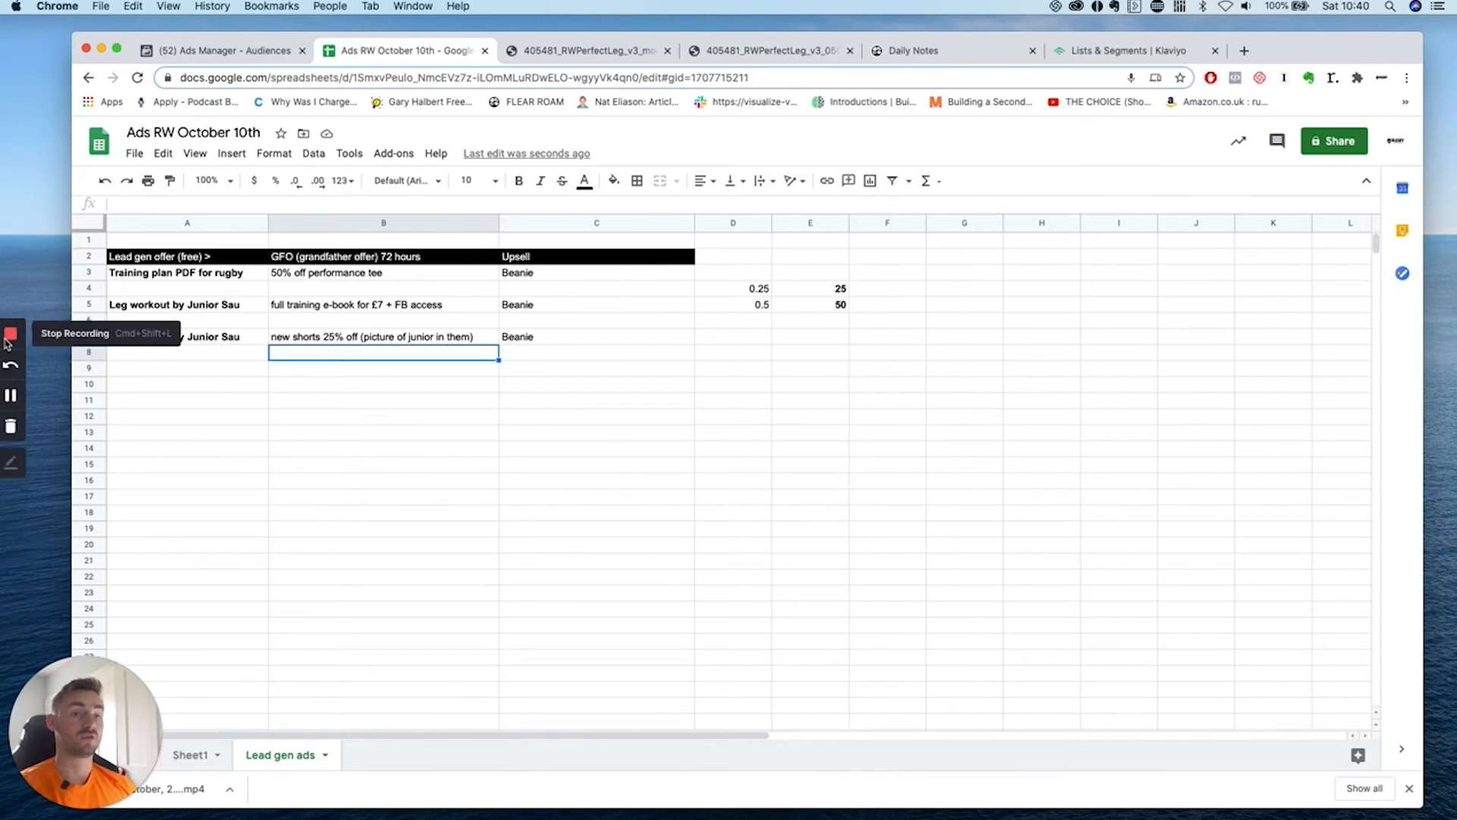